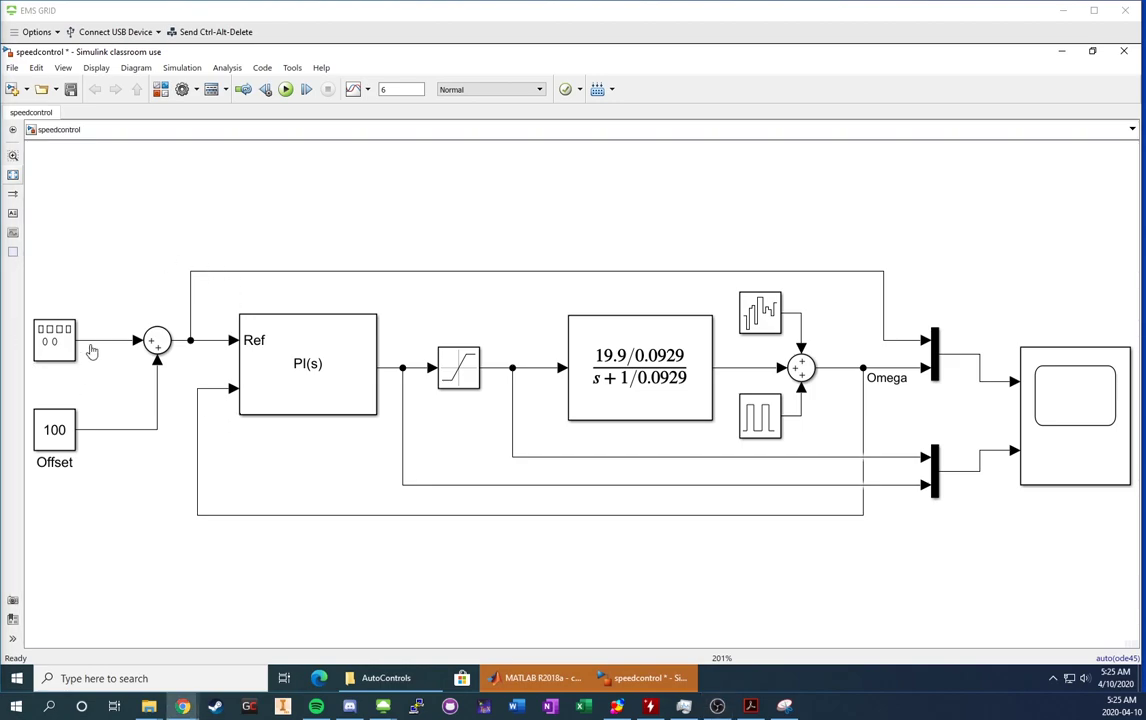
Review the Signal Generator's waveform, amplitude and frequency settings and the Offset block's constant value
click(56, 350)
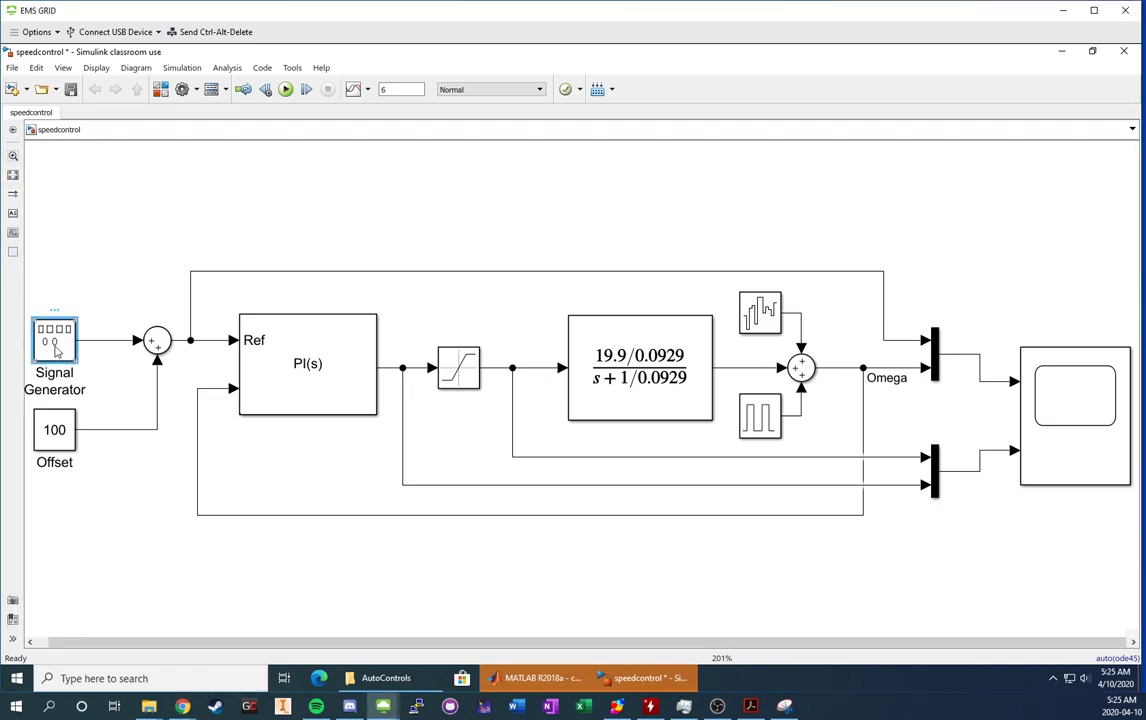
double_click(56, 348)
click(223, 309)
click(223, 313)
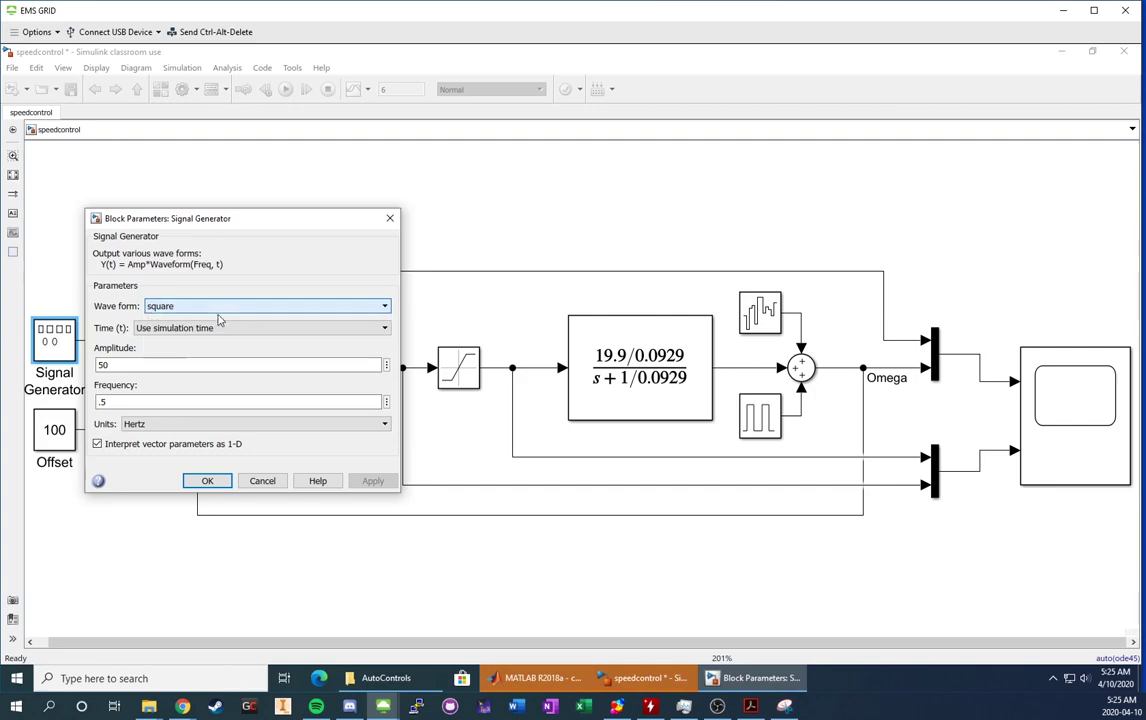
key(Tab)
key(Tab)
key(Tab)
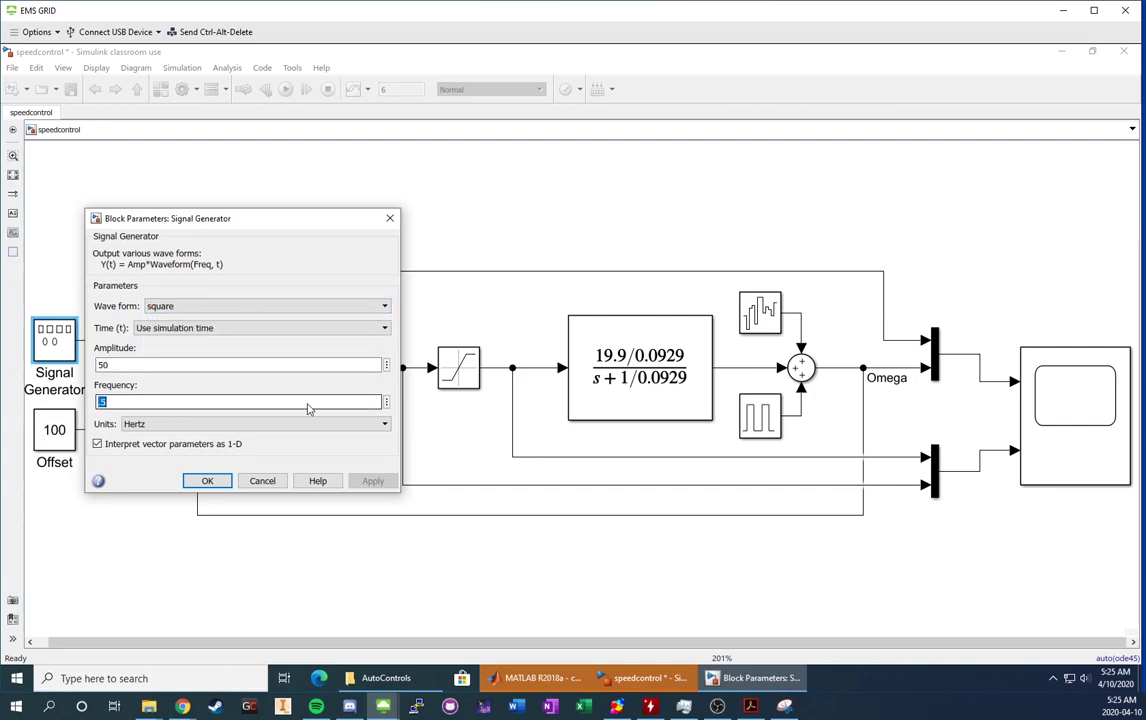
click(262, 481)
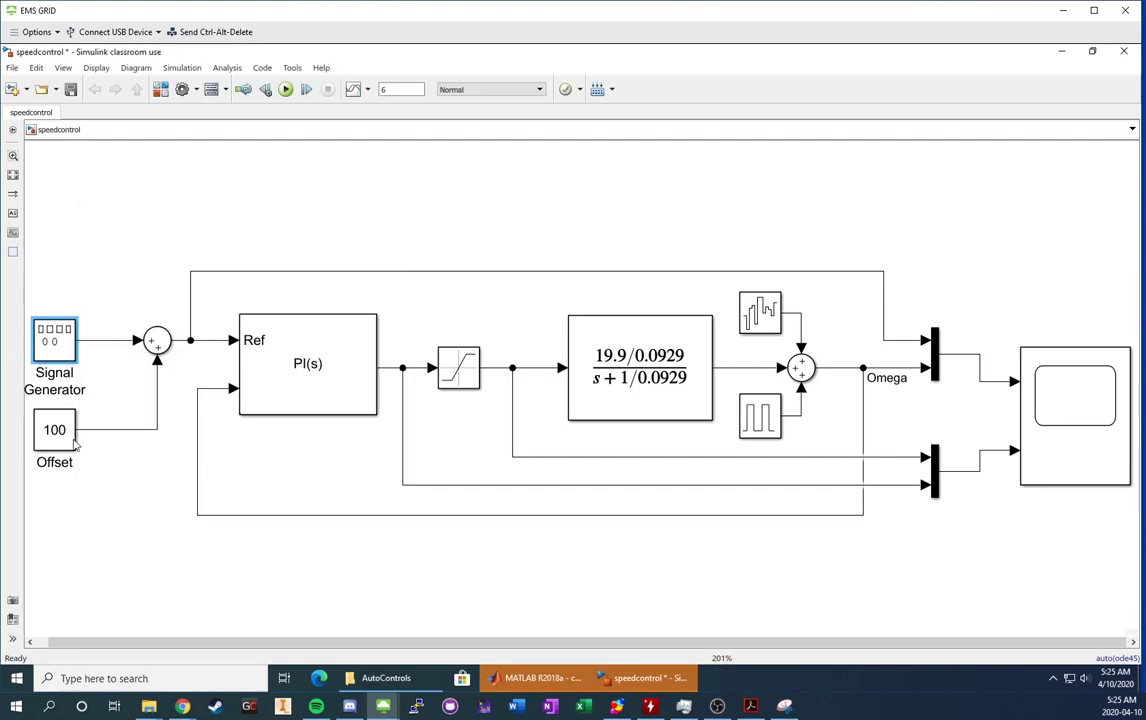
double_click(58, 428)
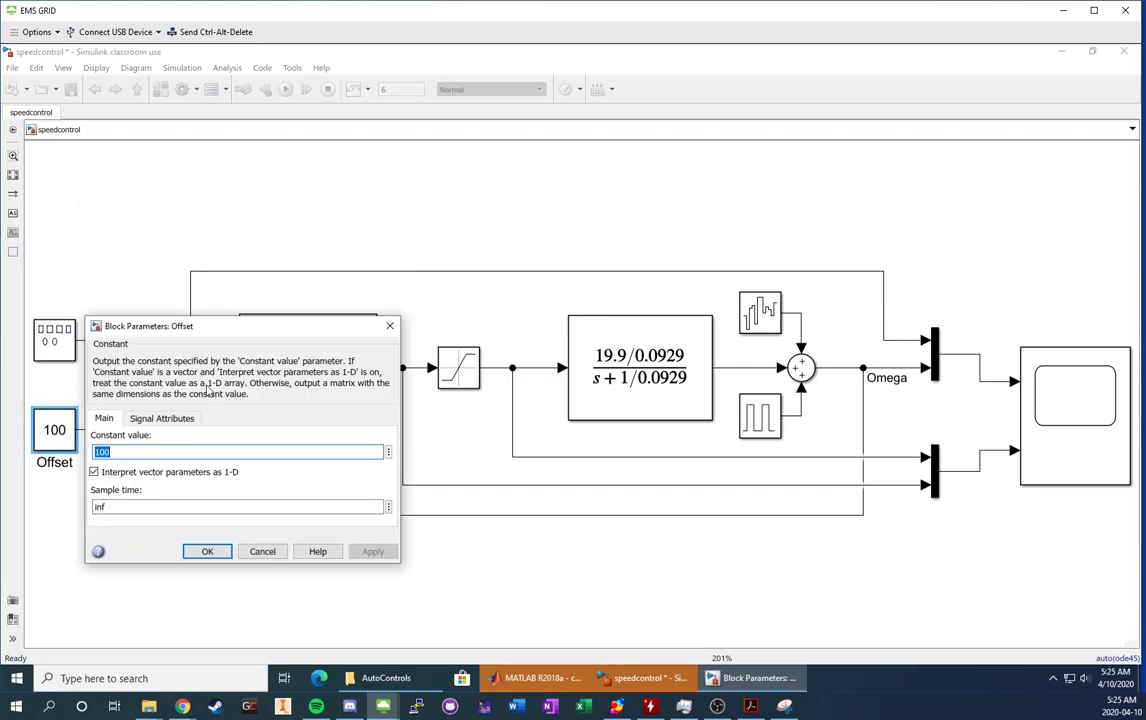
click(388, 327)
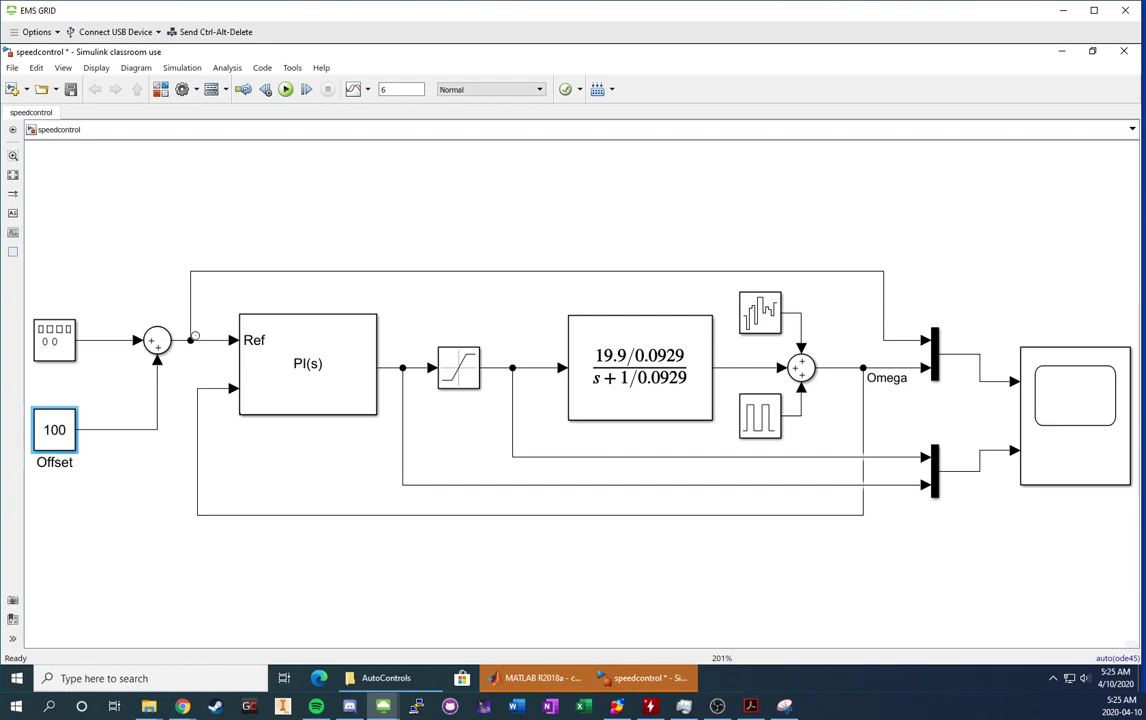
Keep the PID Controller (2DOF) as type PI and set its proportional gain to 0, integral gain to 1 and setpoint weight to 1
click(318, 362)
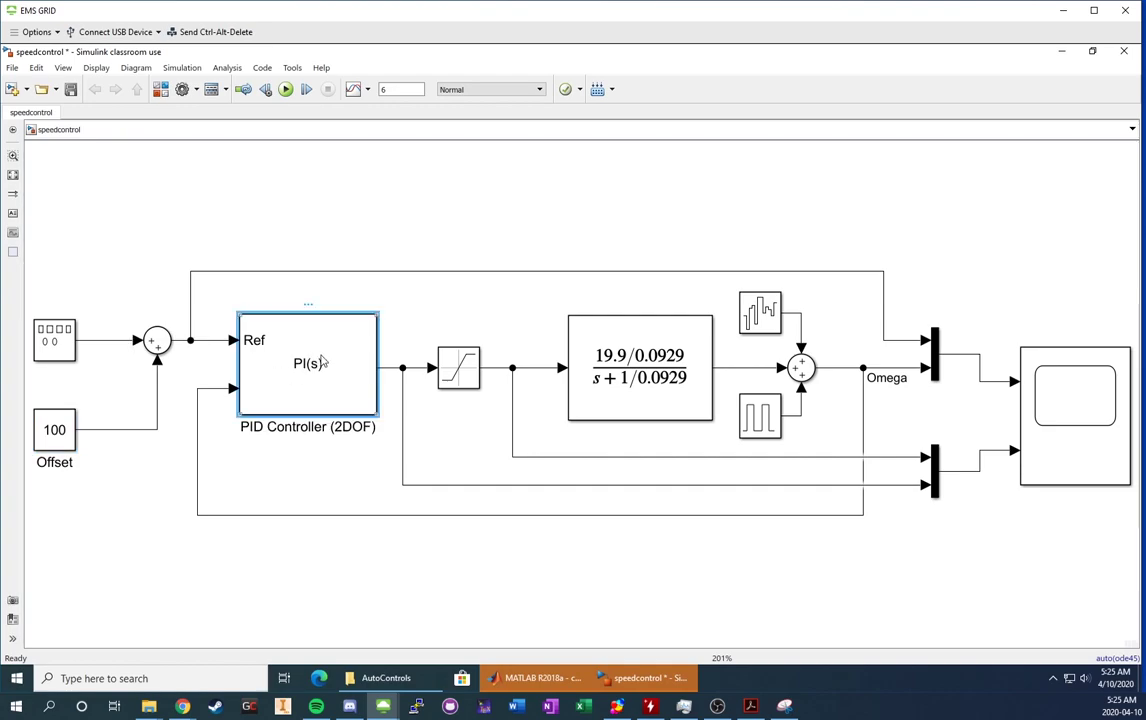
double_click(322, 362)
click(486, 226)
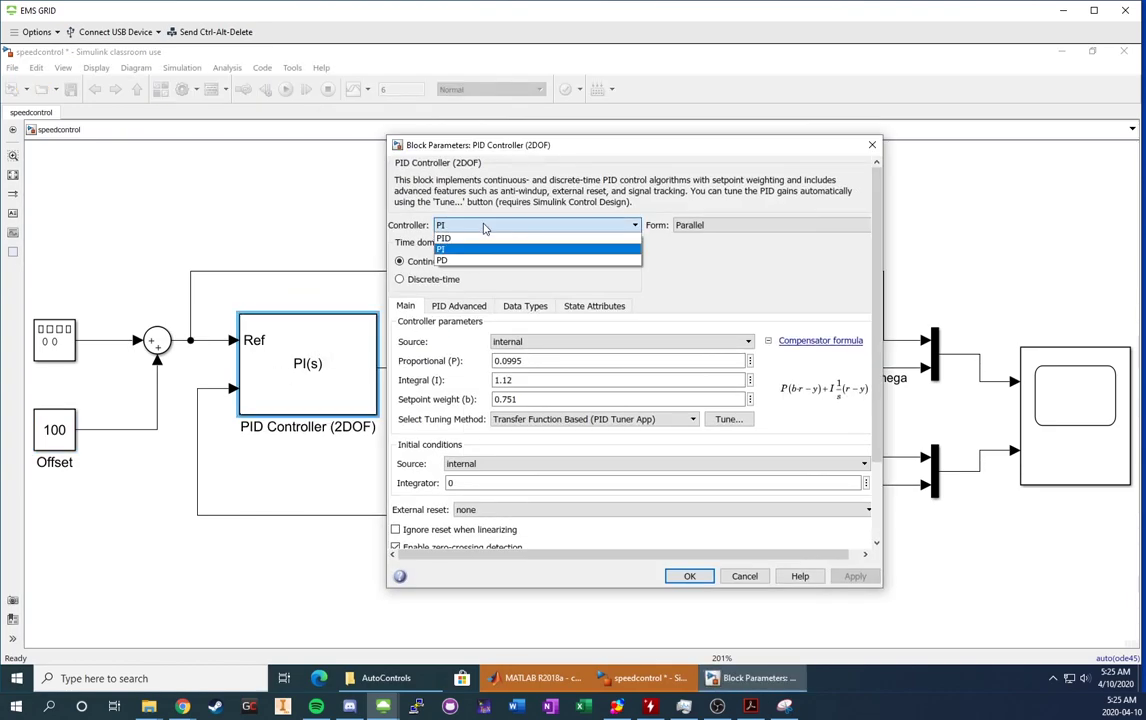
click(469, 249)
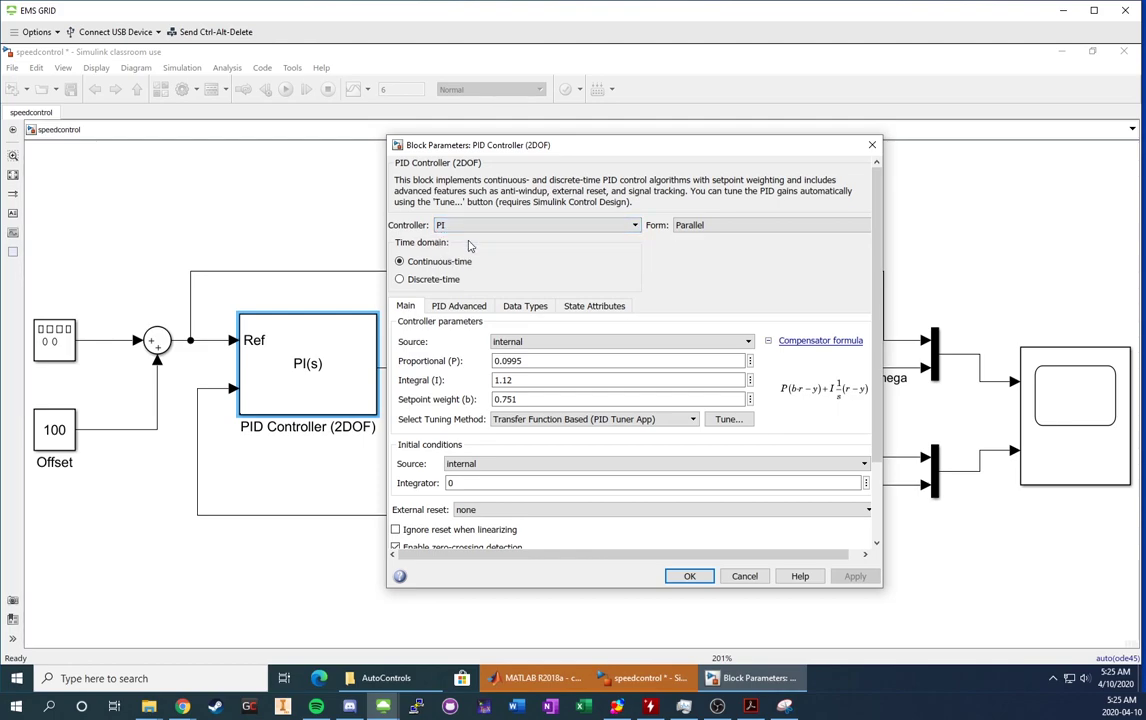
click(680, 361)
double_click(680, 361)
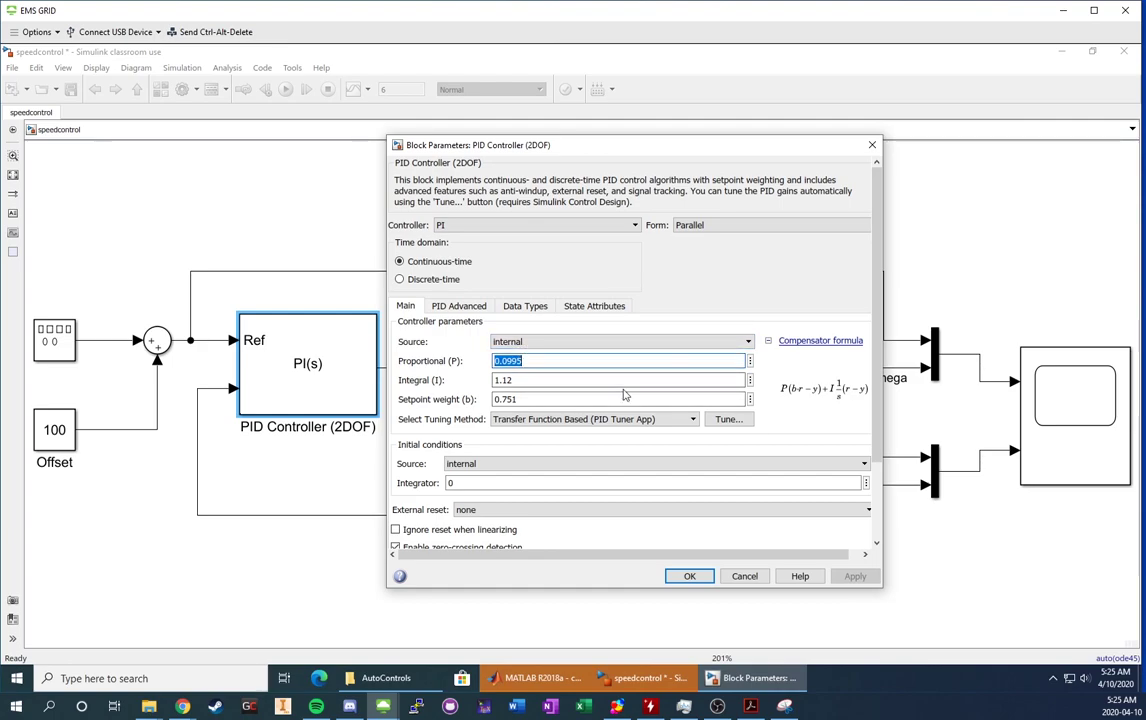
text(0)
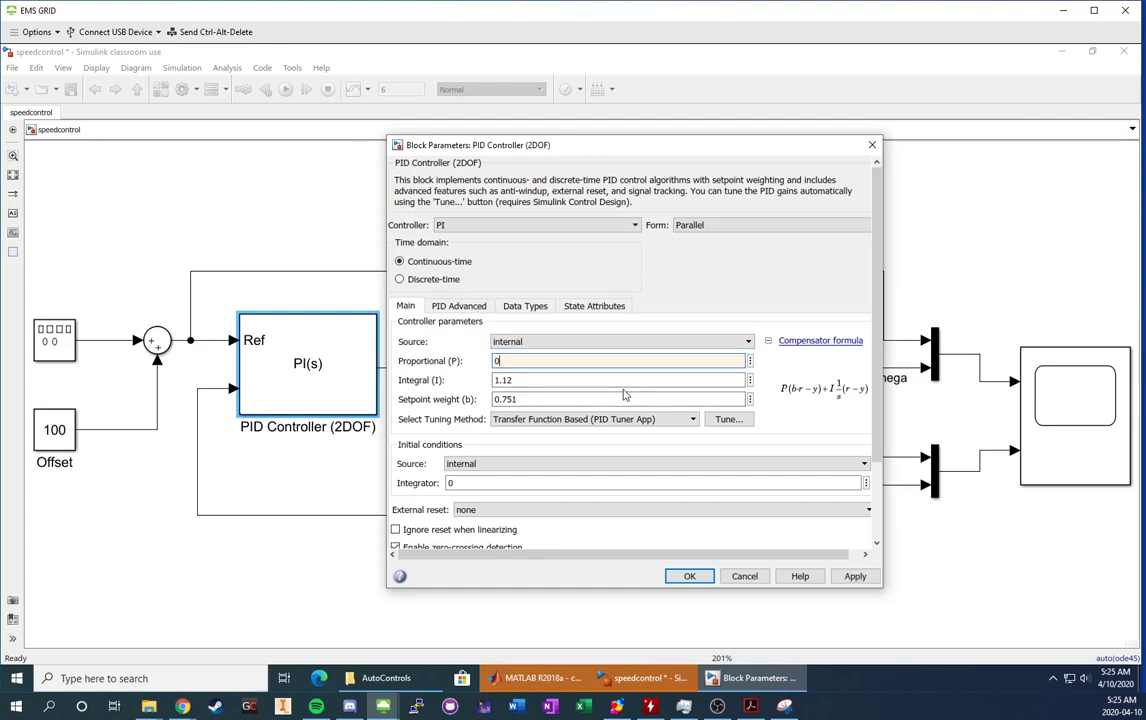
key(Tab)
text(1)
key(Tab)
text(1)
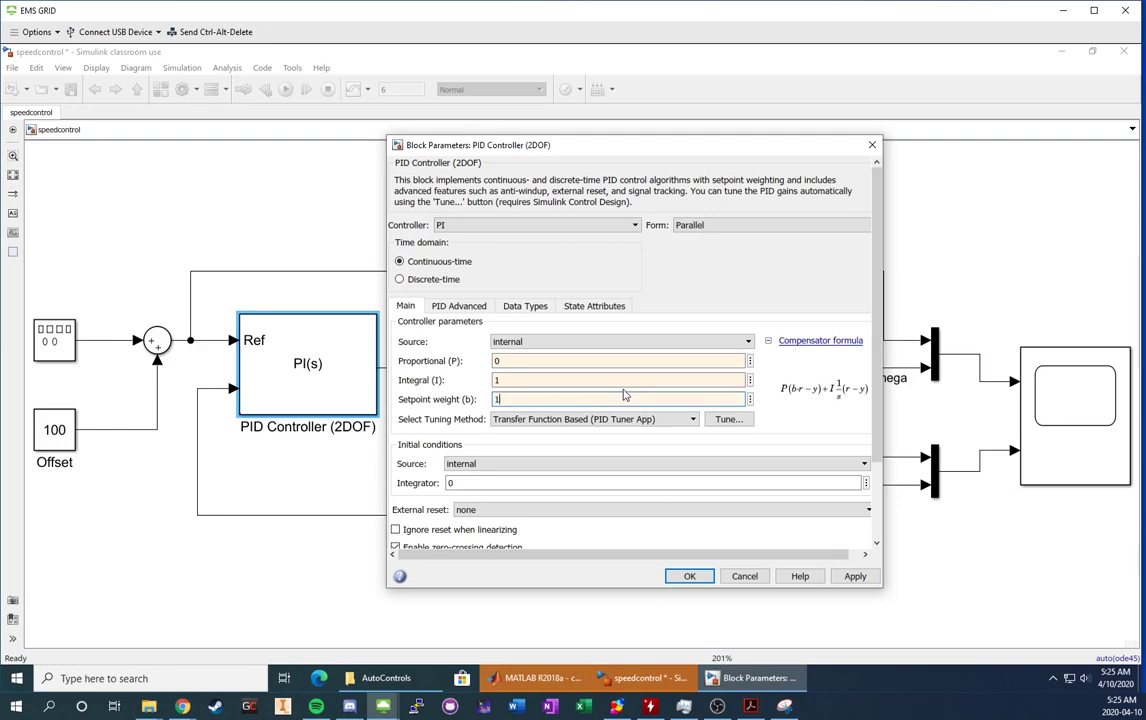
click(853, 577)
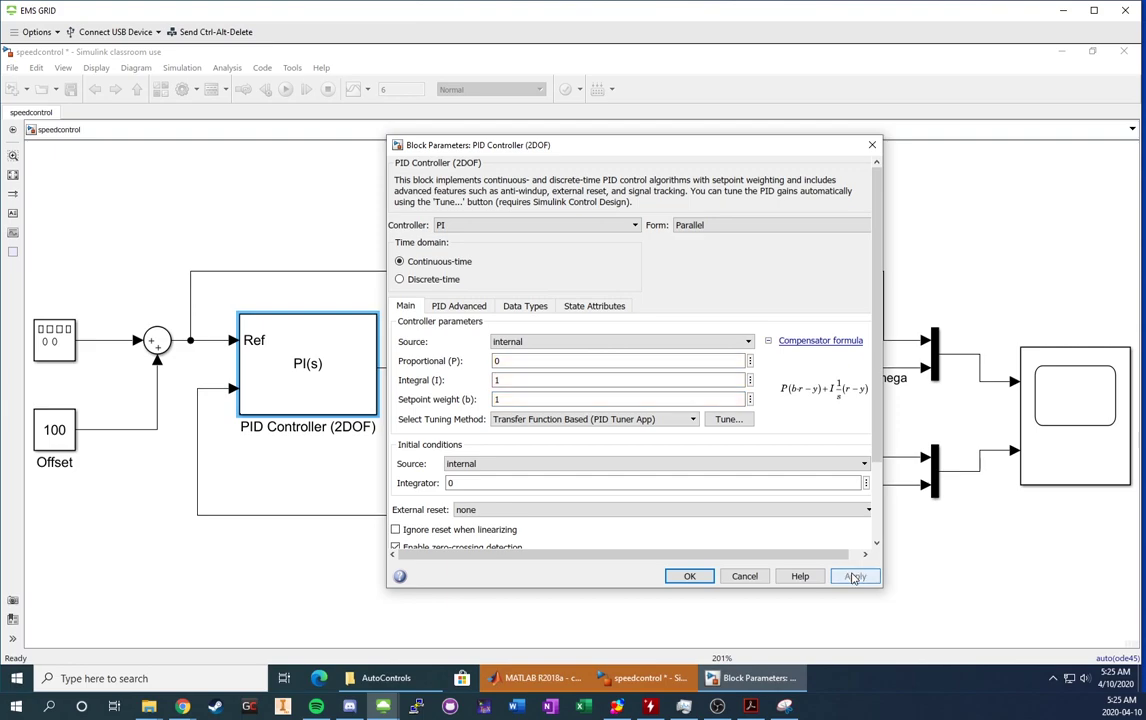
click(690, 576)
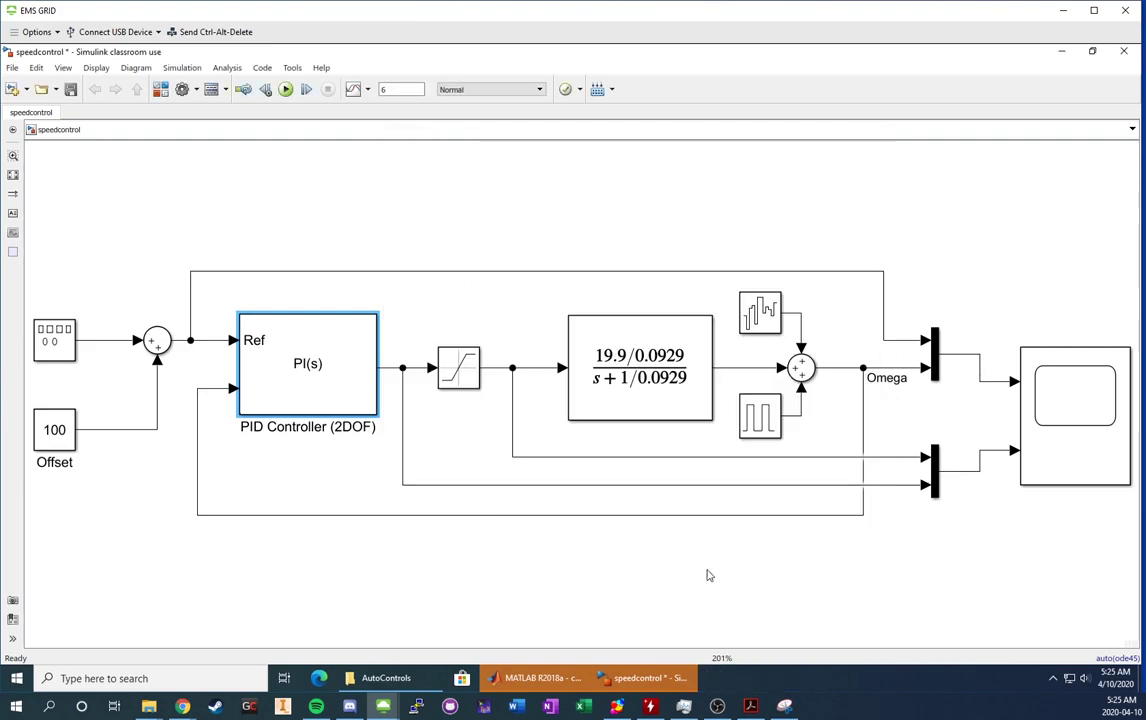
Check the Saturation block's upper and lower limits and the Transfer Fcn block's numerator and denominator coefficients
double_click(458, 368)
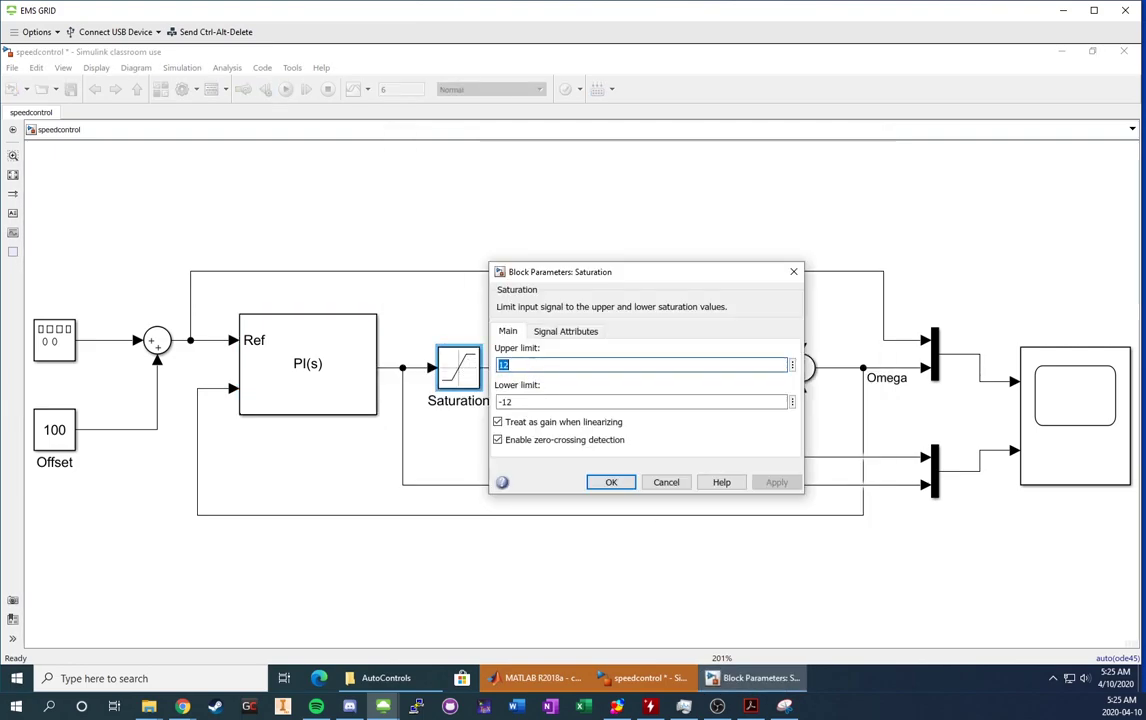
click(611, 482)
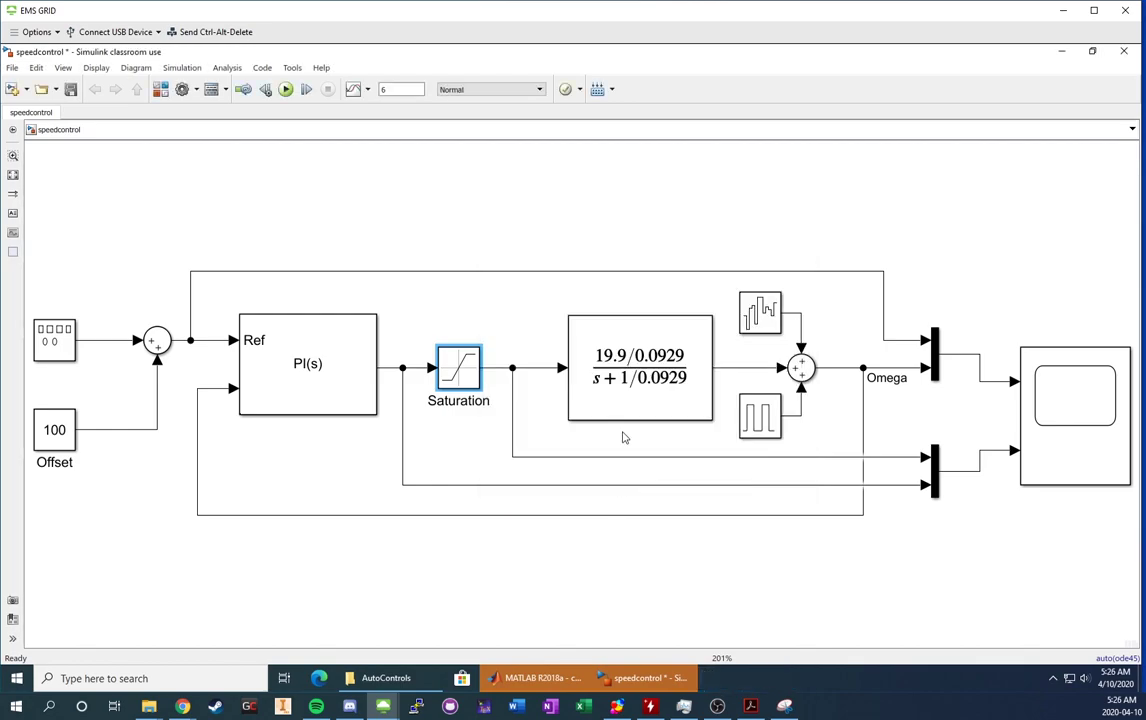
double_click(640, 356)
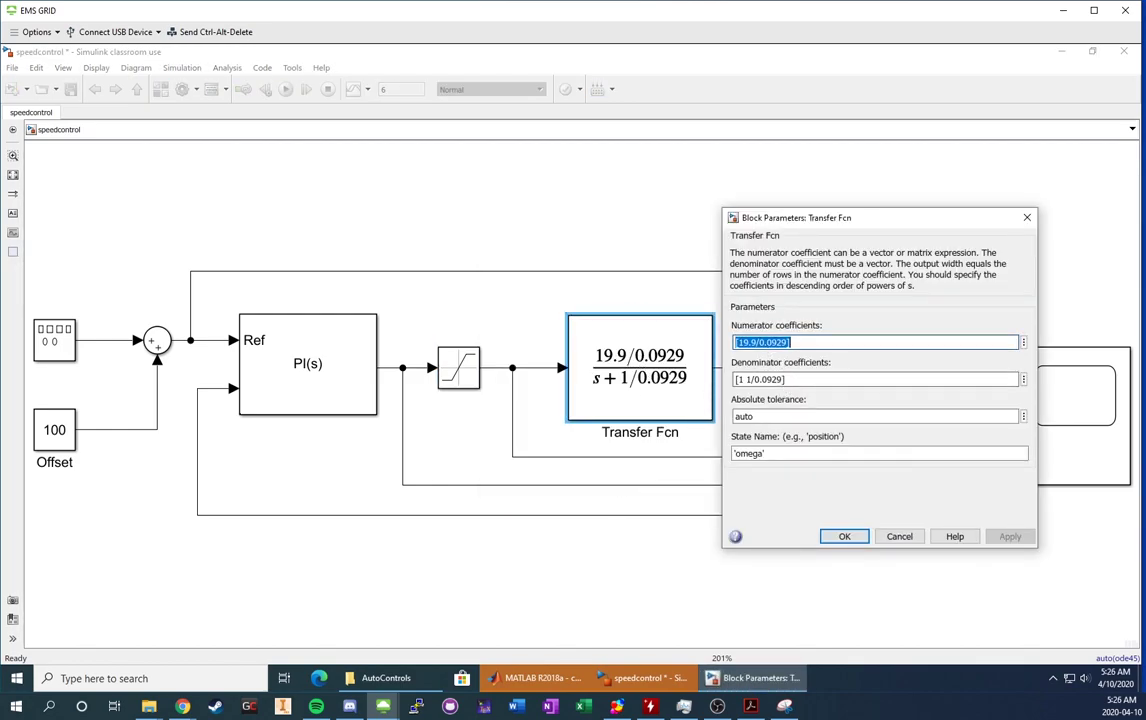
click(845, 537)
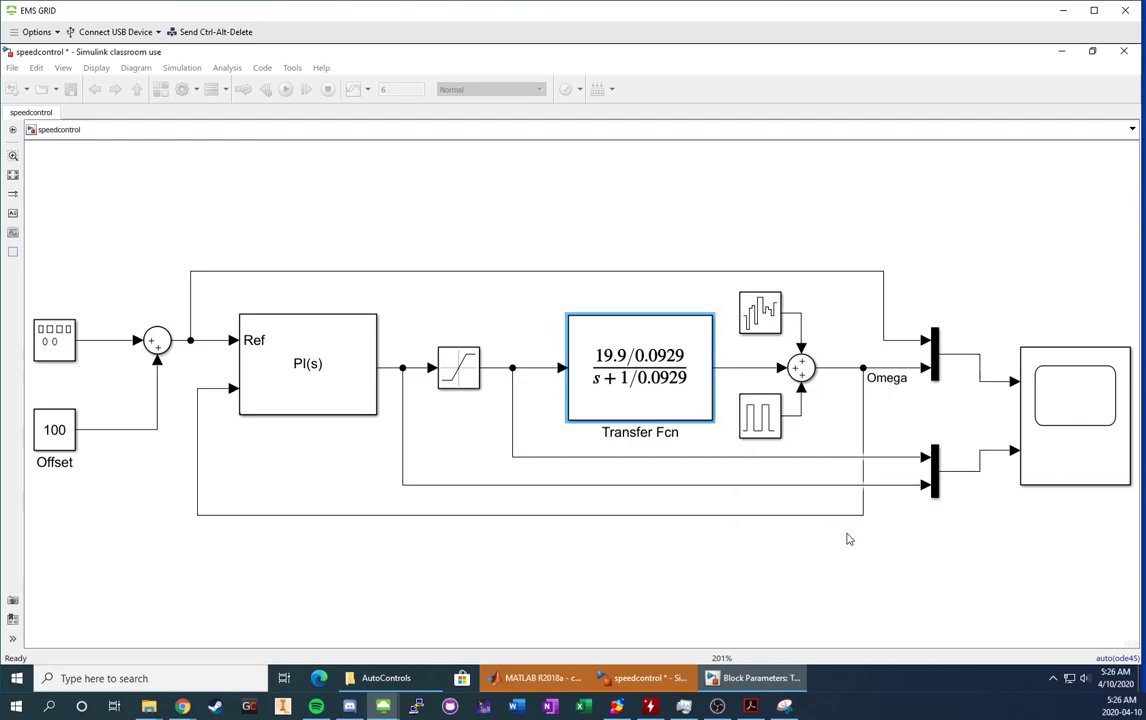
Check the parameters of the Band-Limited White Noise and Pulse Generator blocks feeding the output sum
click(768, 325)
double_click(768, 325)
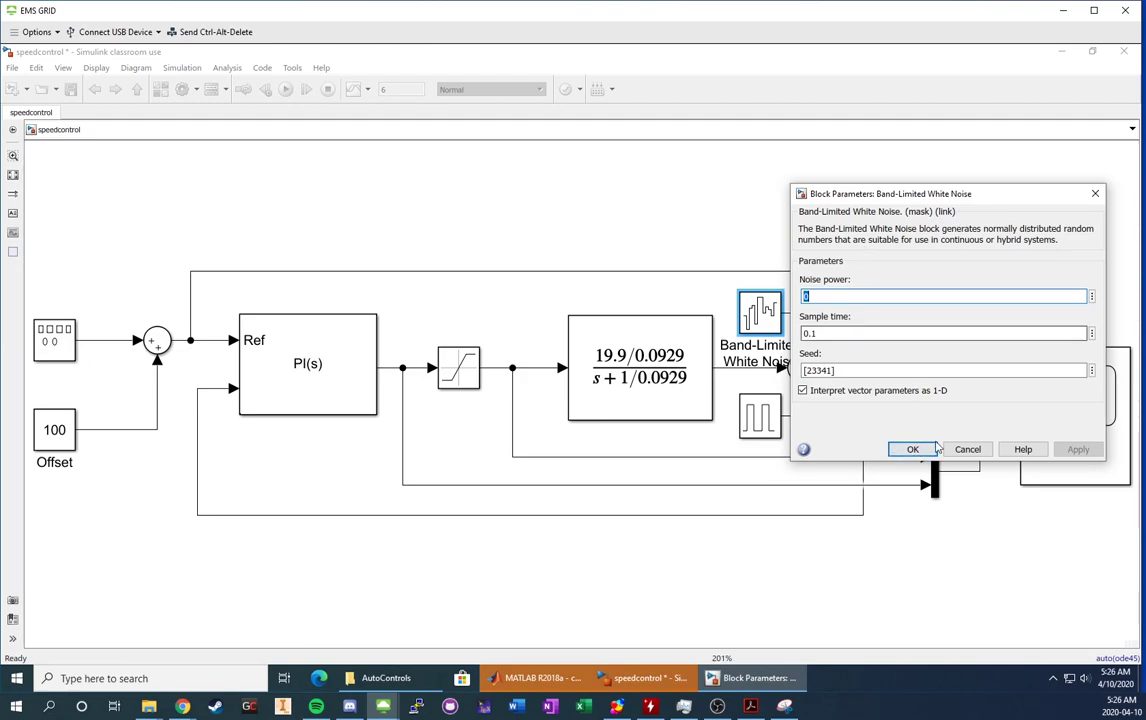
click(913, 449)
click(760, 422)
double_click(758, 422)
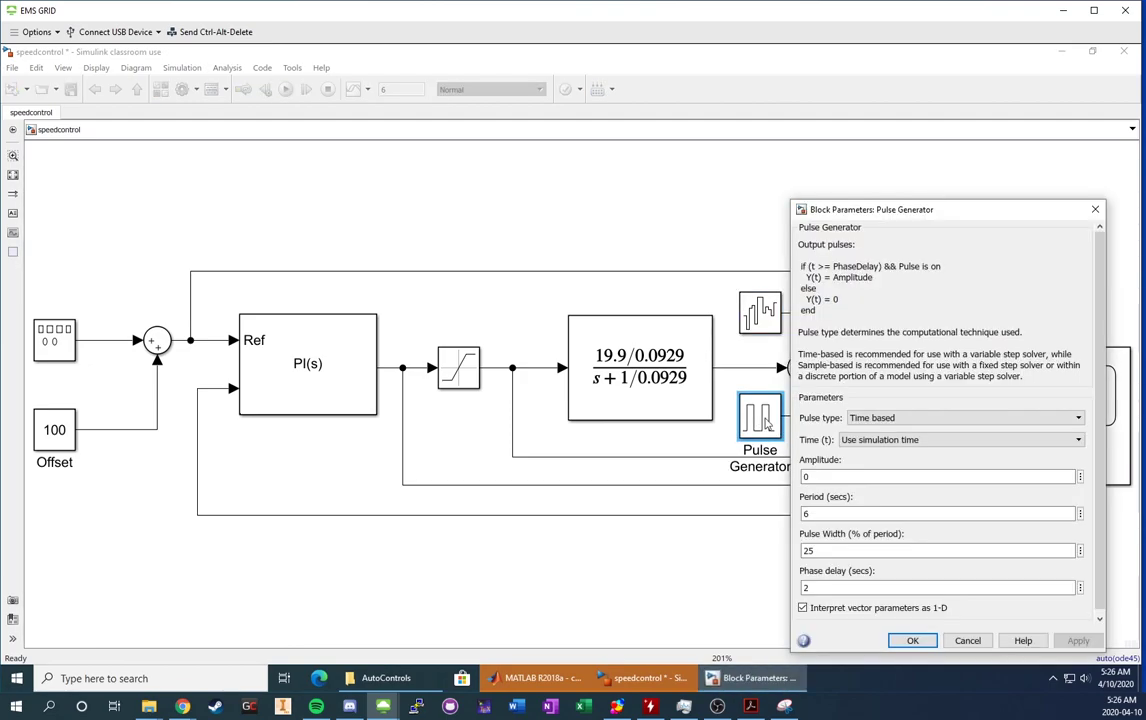
drag(886, 204, 822, 126)
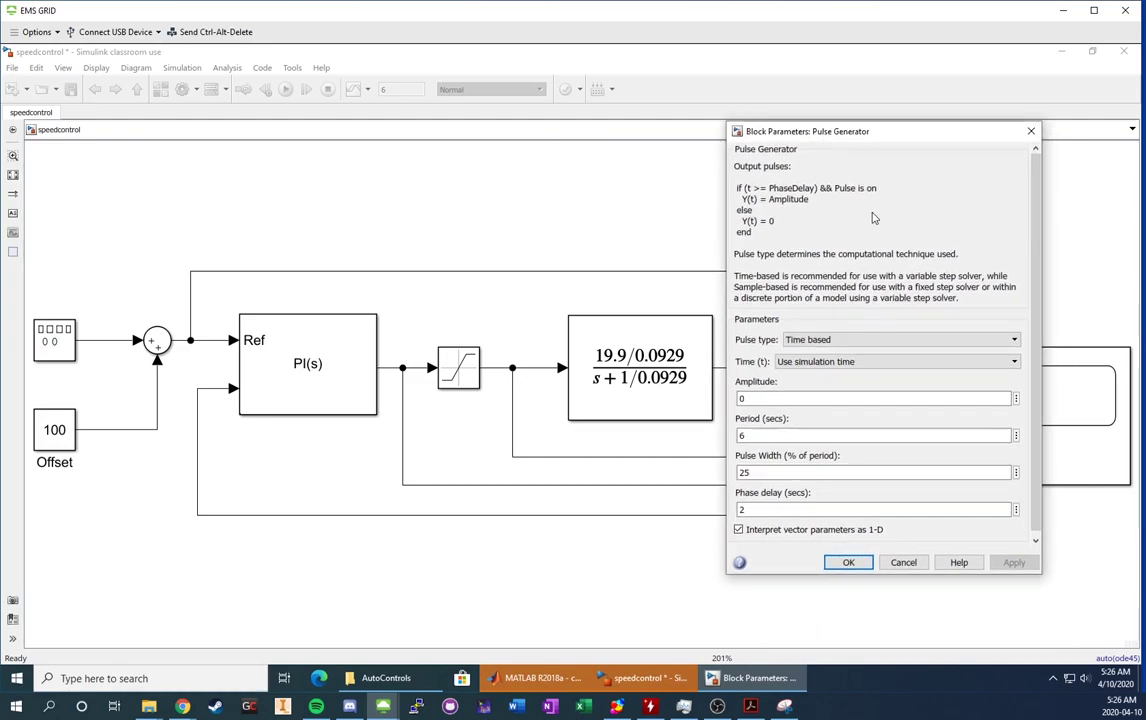
click(848, 563)
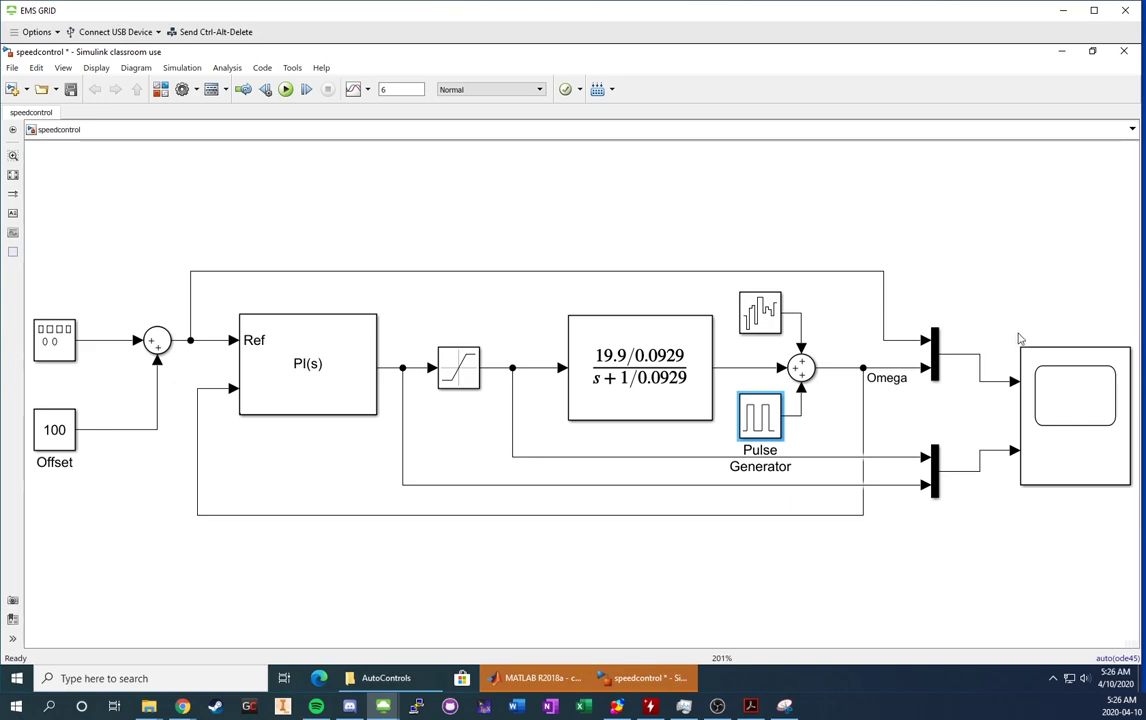
Open the scope and run the speed control simulation to plot the response with the new controller gains
double_click(1094, 405)
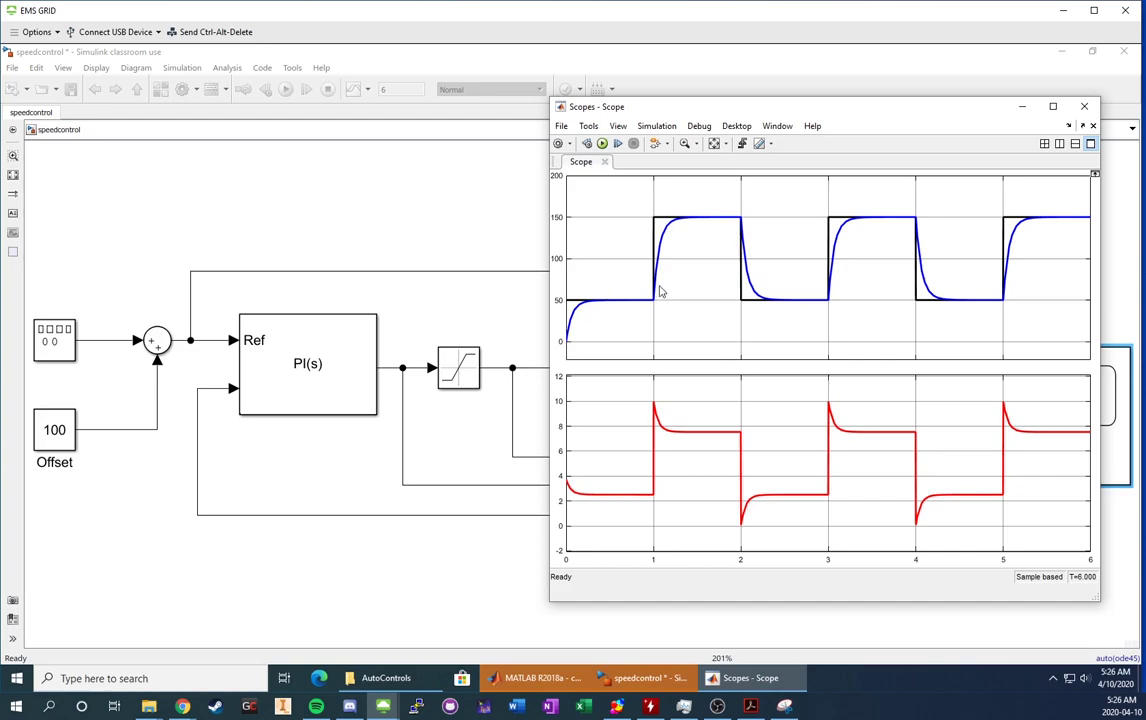
click(601, 143)
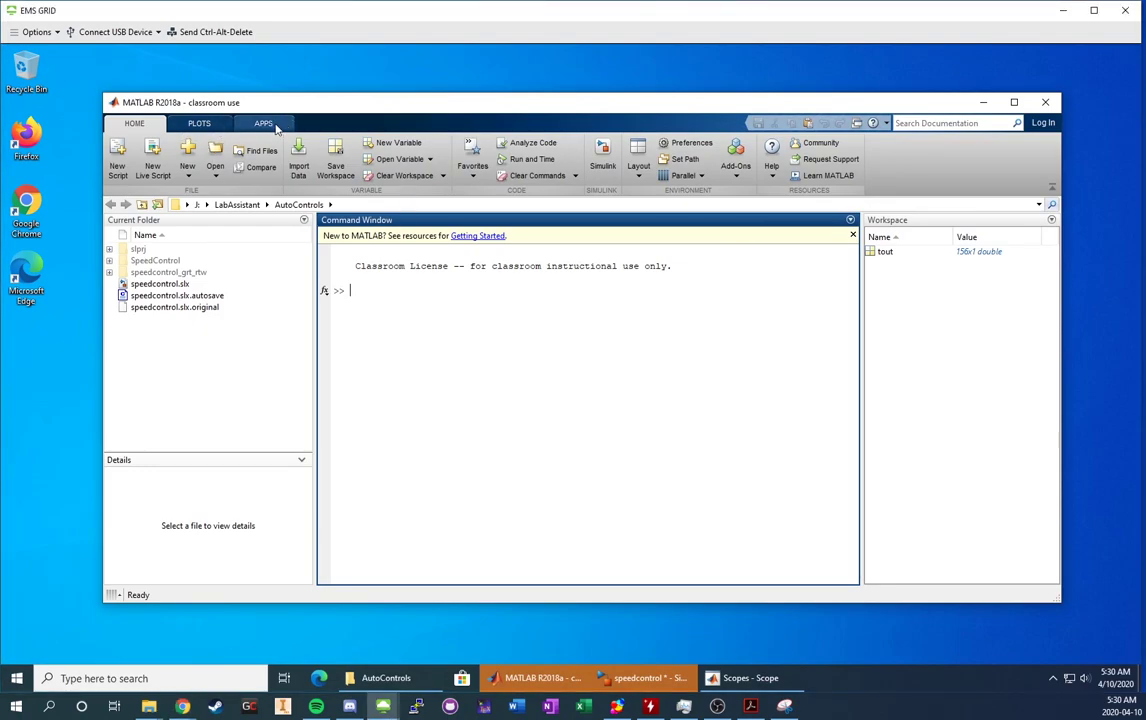
Create a new blank Simulink model from MATLAB and enlarge its window
click(262, 123)
click(195, 122)
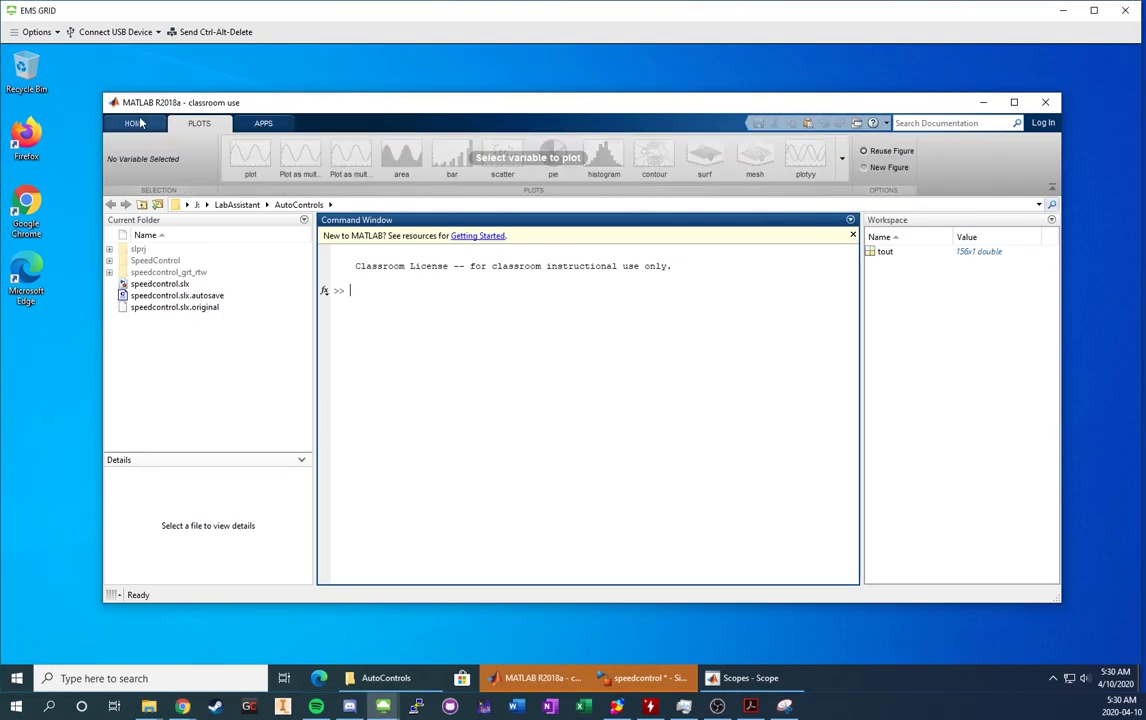
click(136, 121)
click(603, 155)
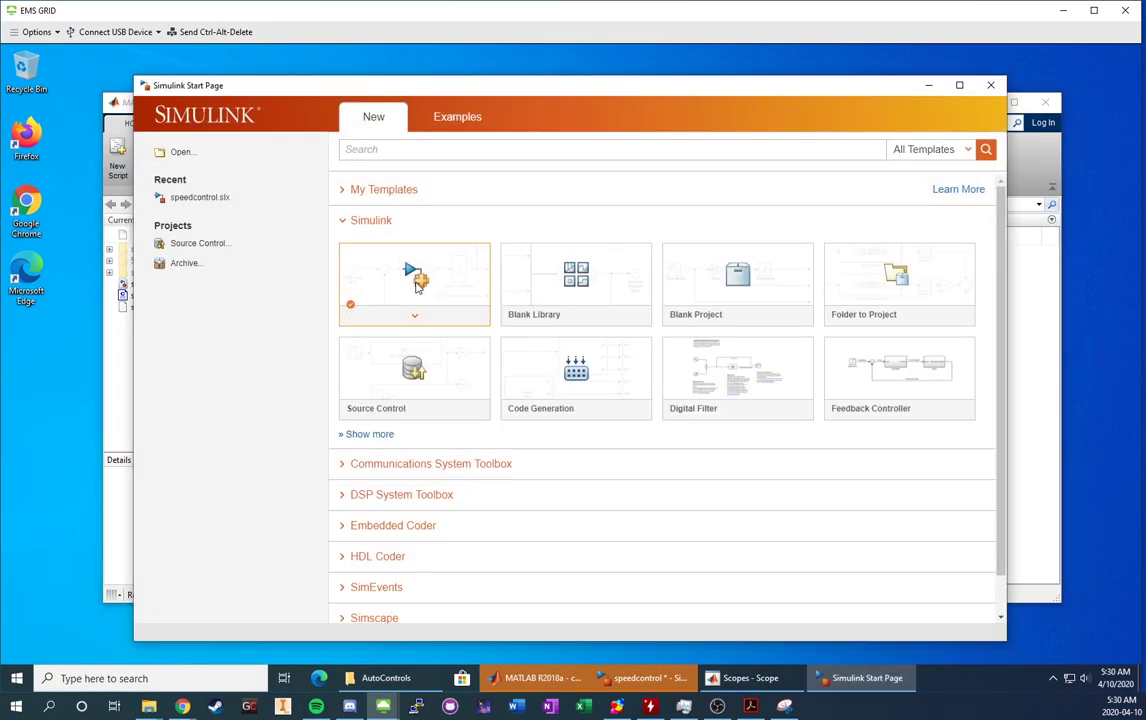
click(416, 283)
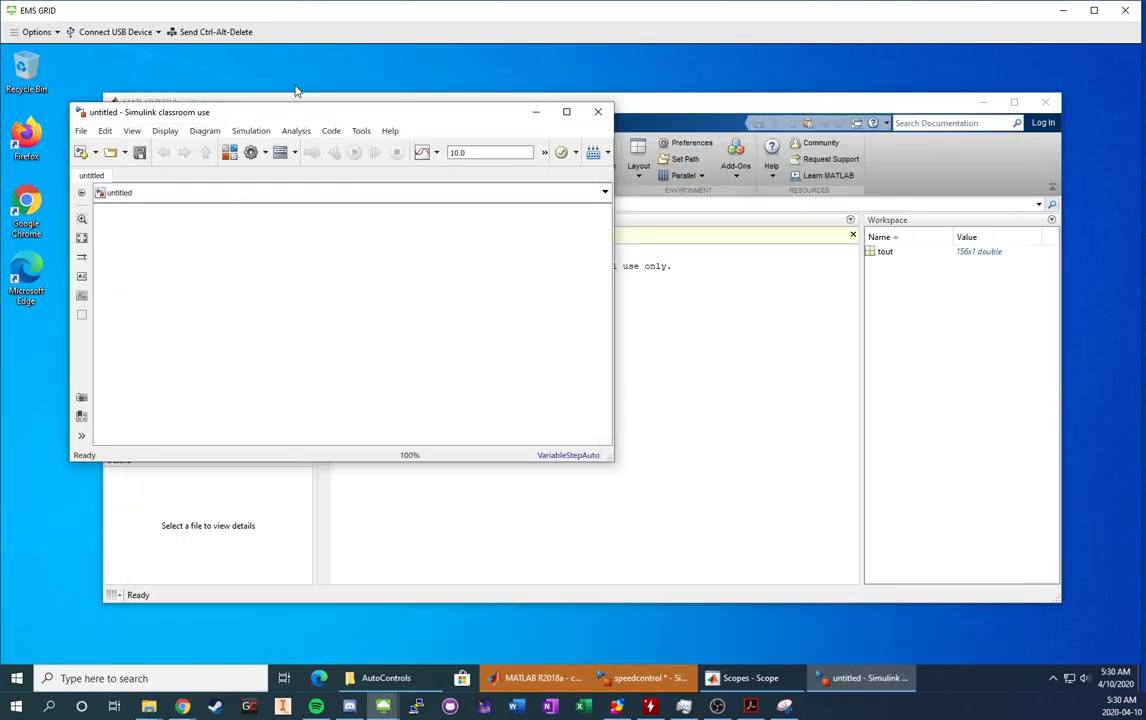
drag(276, 113, 367, 124)
drag(702, 471, 1038, 608)
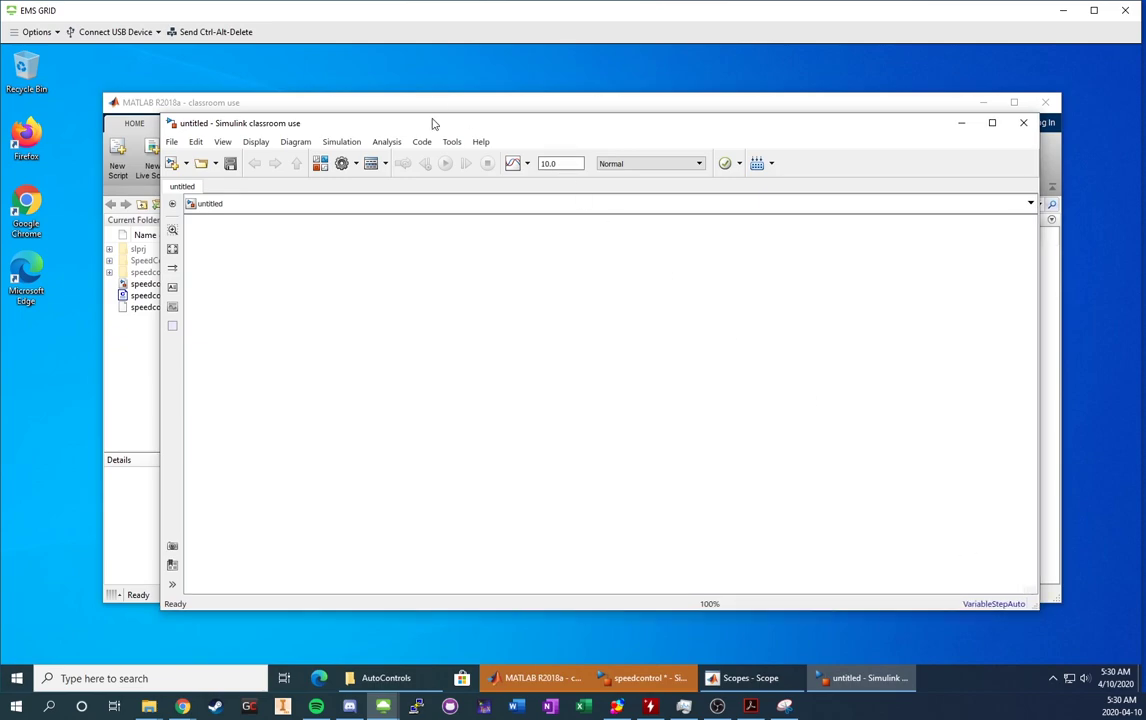
drag(430, 121, 395, 99)
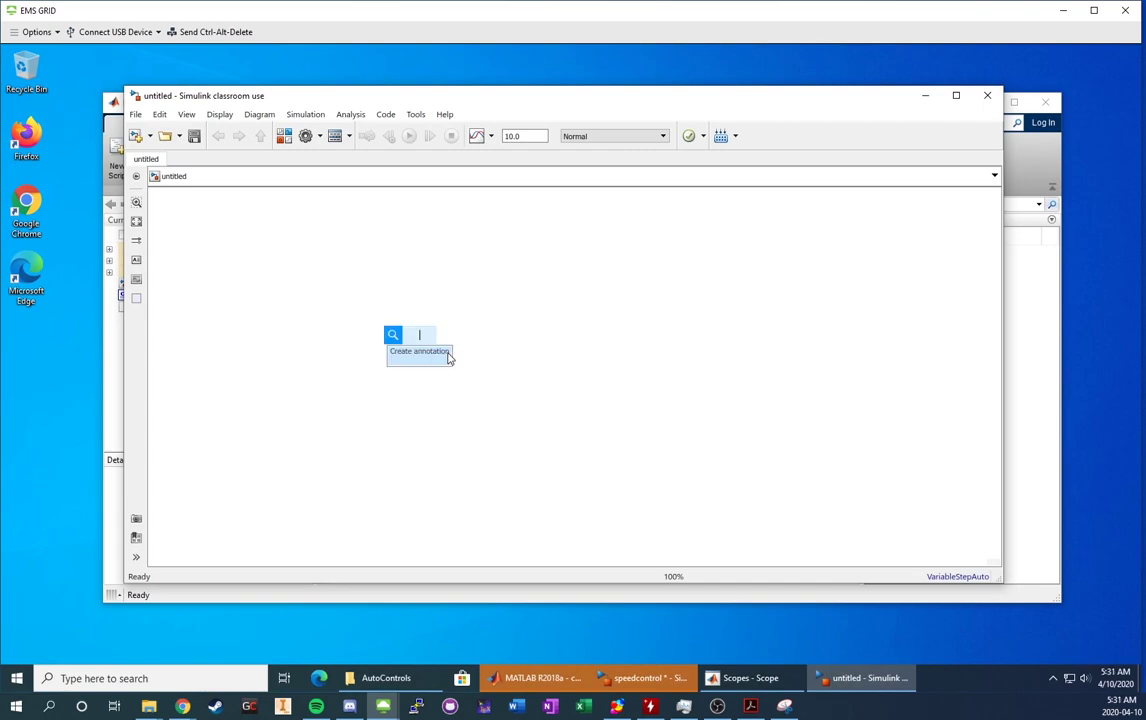
Add a PID Controller (2DOF) block to the blank model and enlarge it on the canvas
text(id)
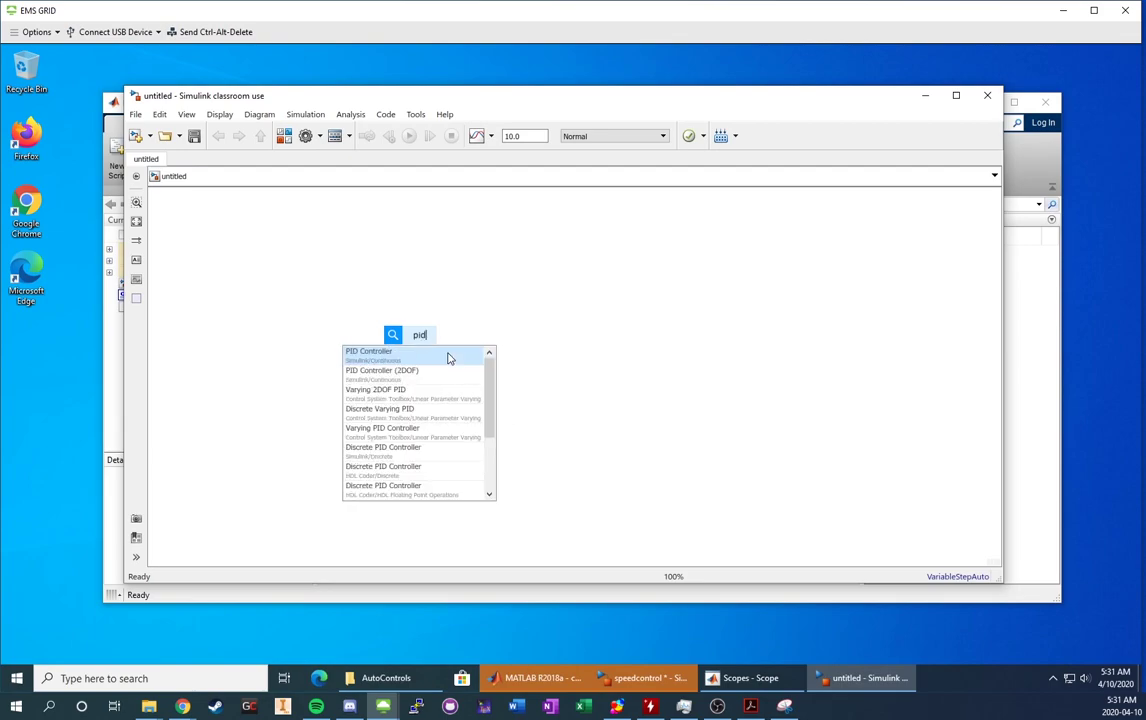
click(448, 358)
text(pid)
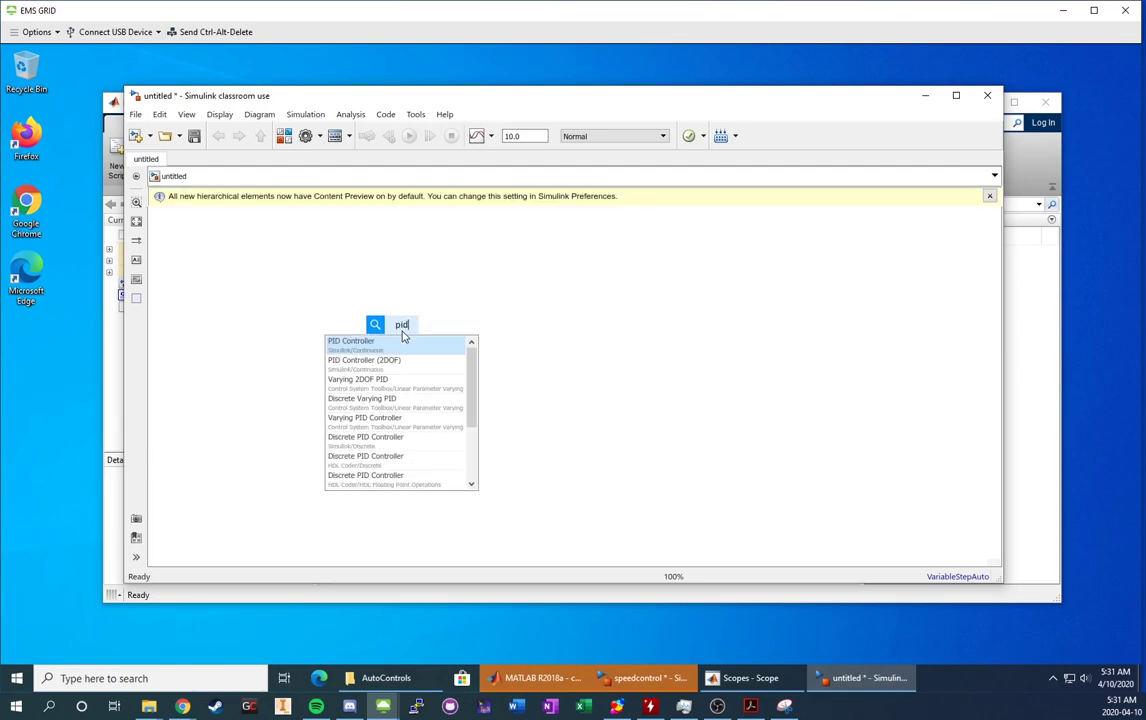
click(397, 362)
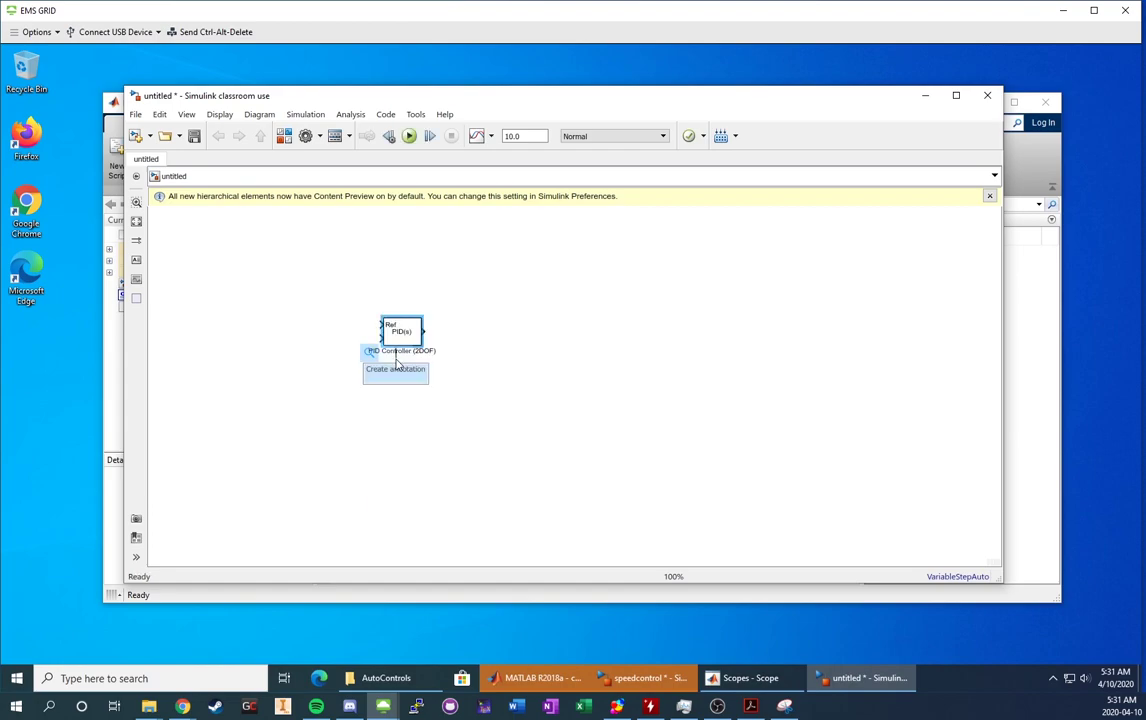
drag(403, 335, 474, 396)
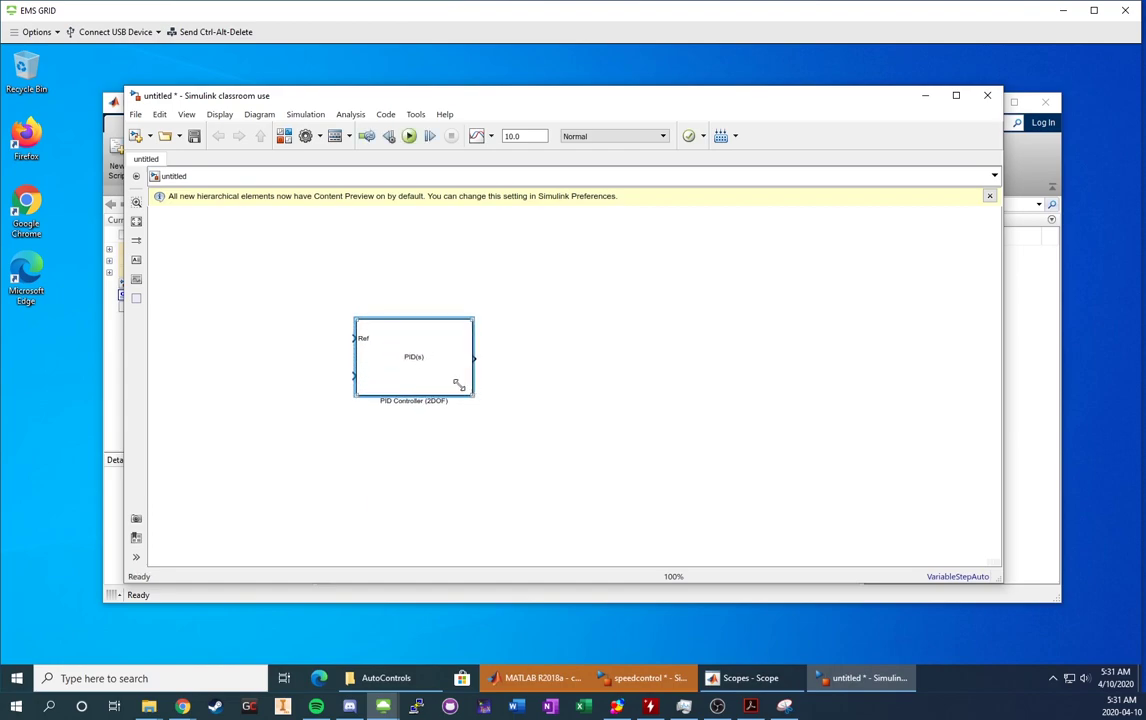
Change the PID Controller (2DOF) block's controller type to PI
double_click(407, 369)
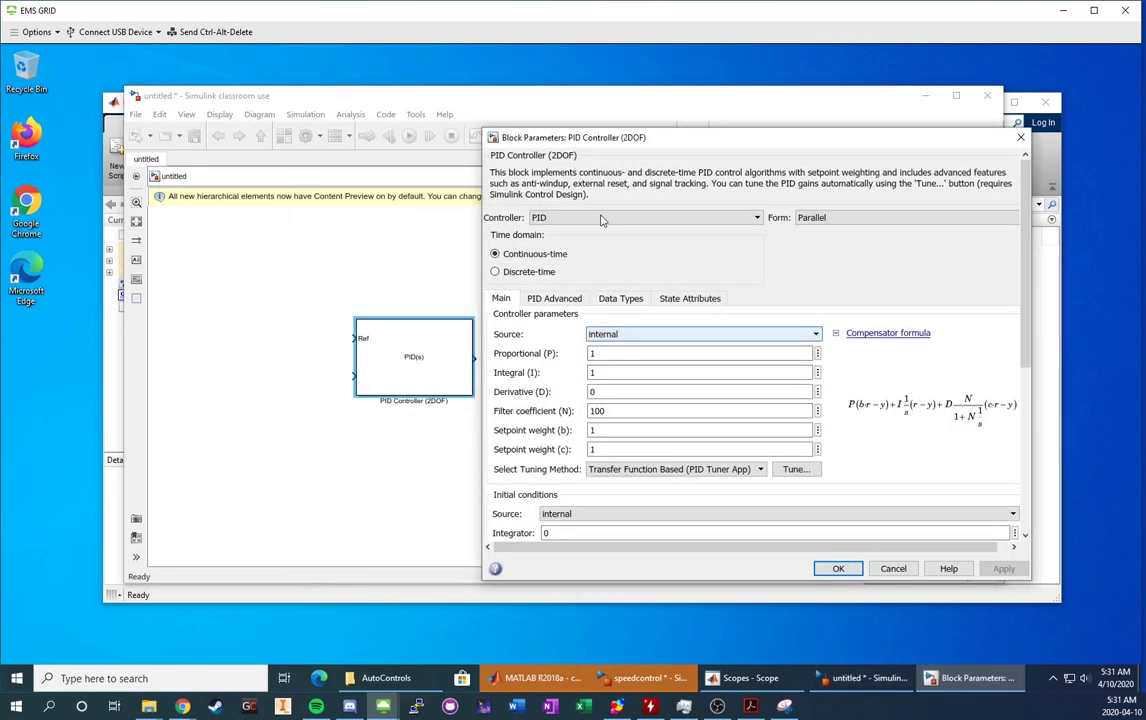
click(576, 217)
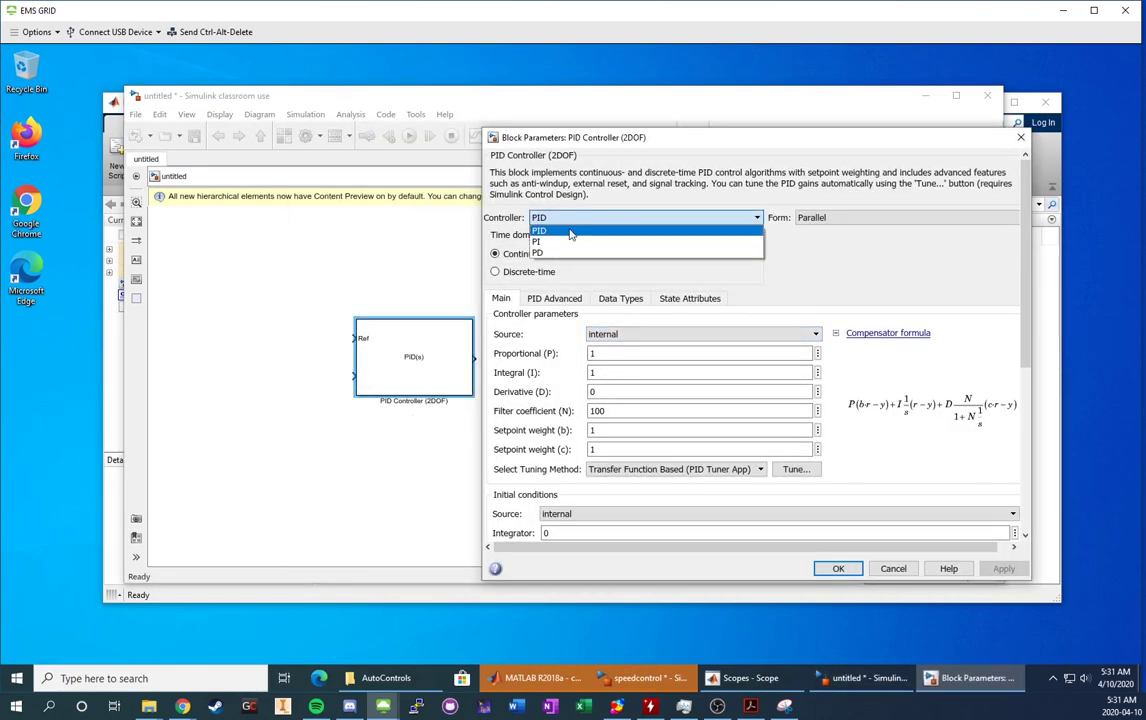
click(570, 241)
drag(549, 137, 469, 127)
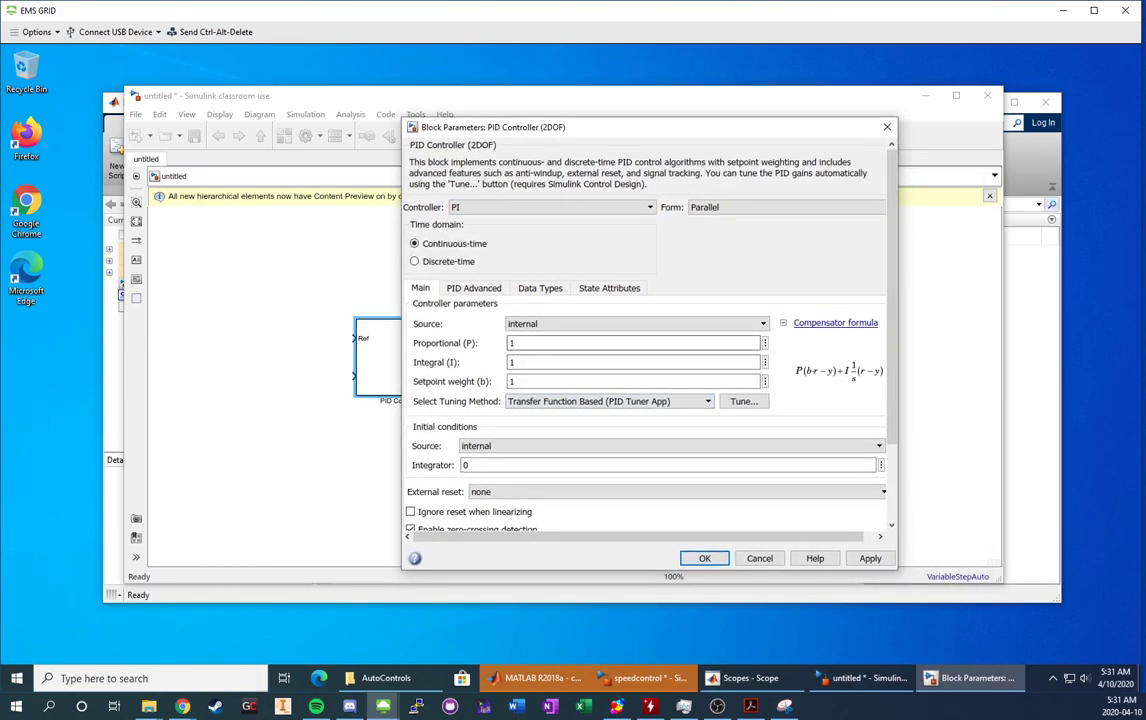
click(712, 558)
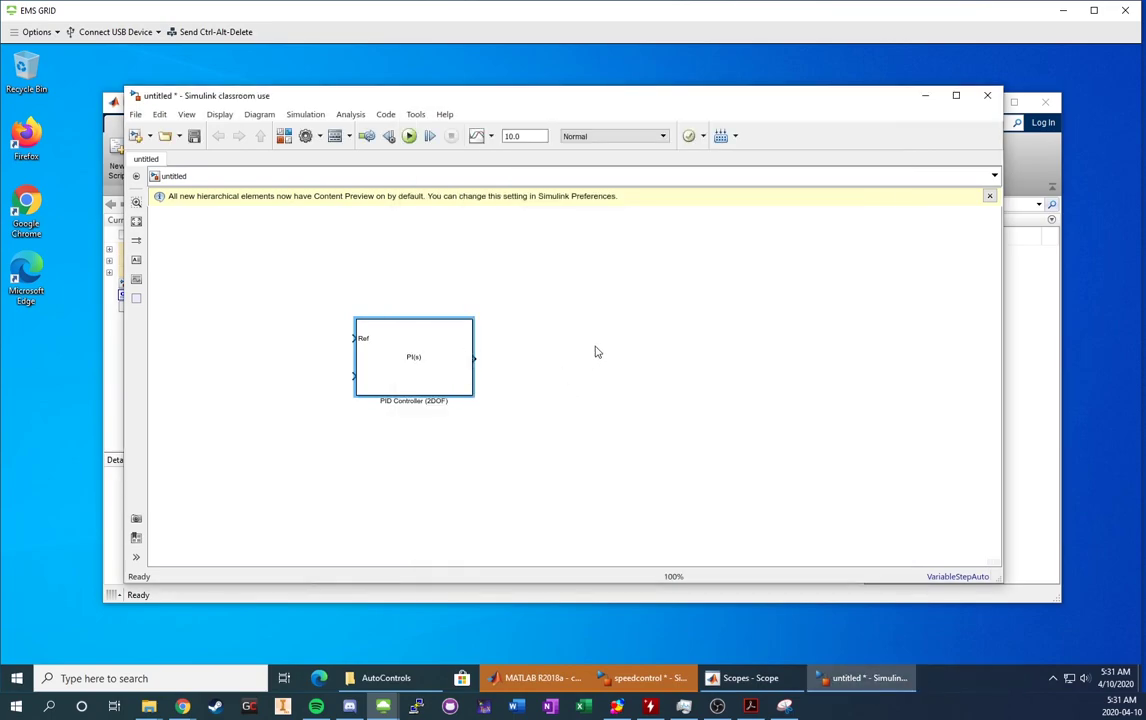
Add a continuous Transfer Fcn block on the output side of the PI controller
double_click(584, 343)
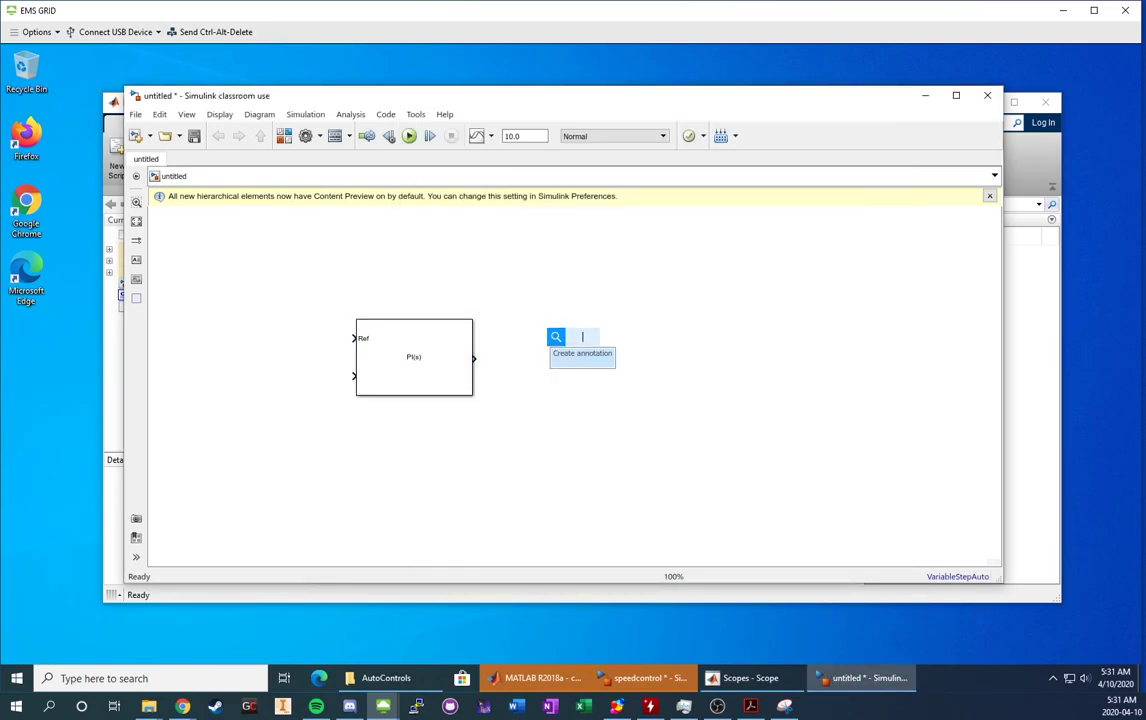
text(transfer)
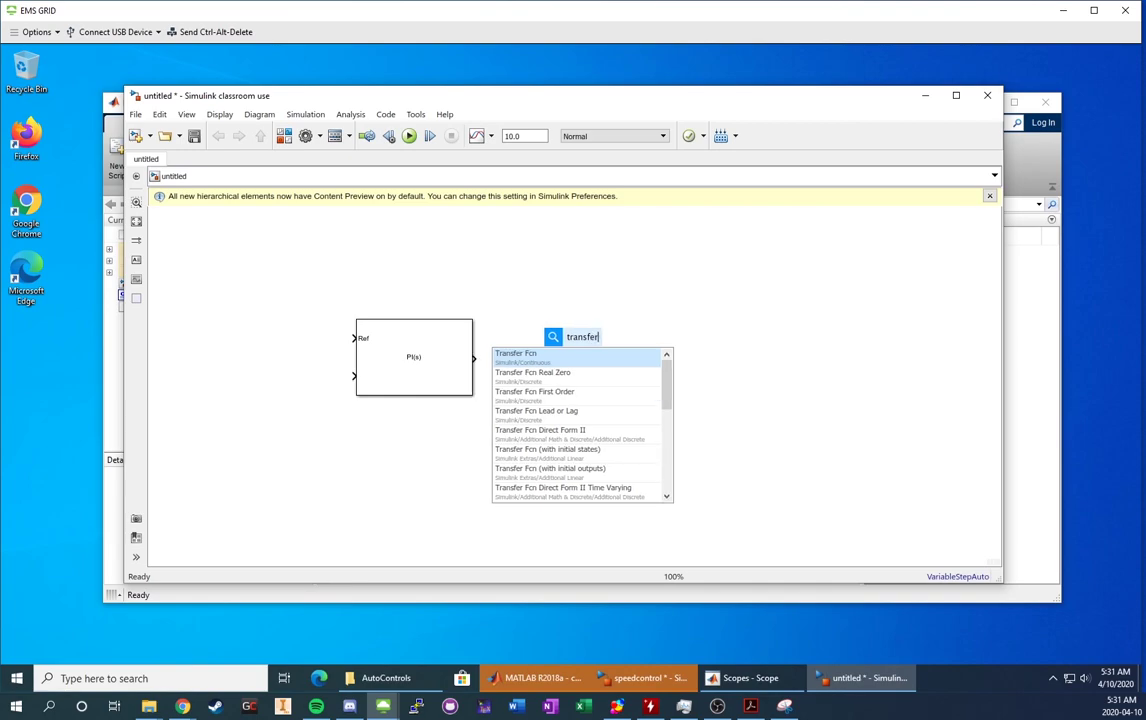
click(565, 357)
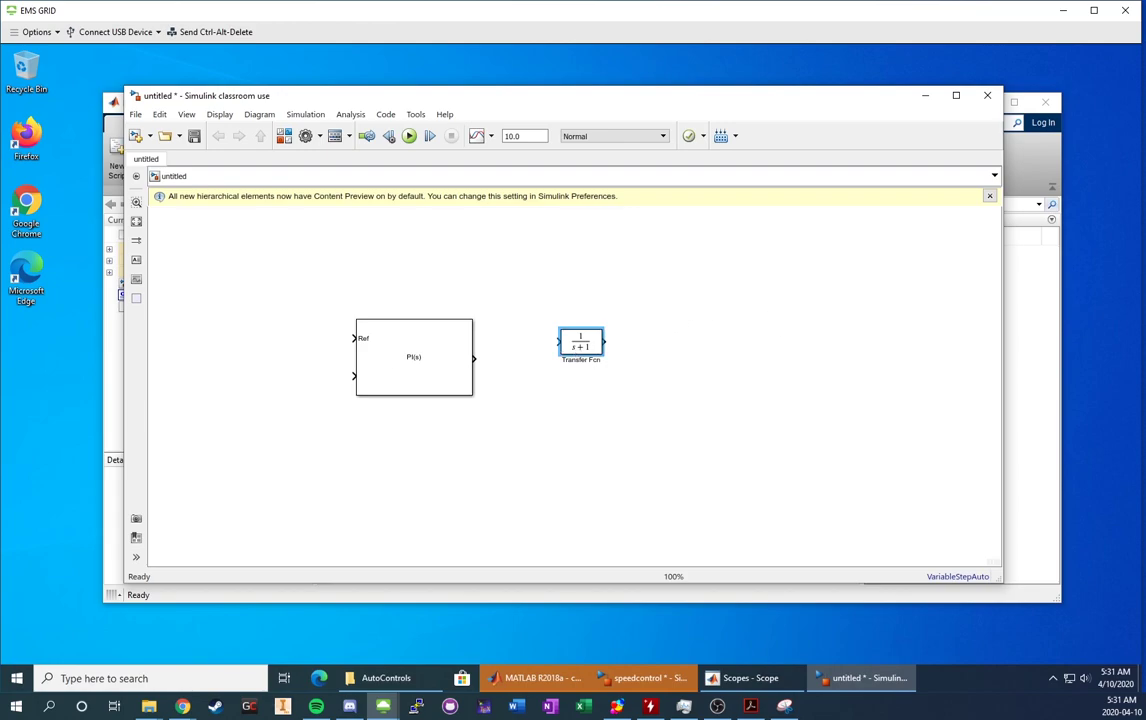
Set the Transfer Fcn numerator to [19.9/0.0929] and denominator to [1 1/0.0929], and enlarge the block in line with the controller output
double_click(577, 347)
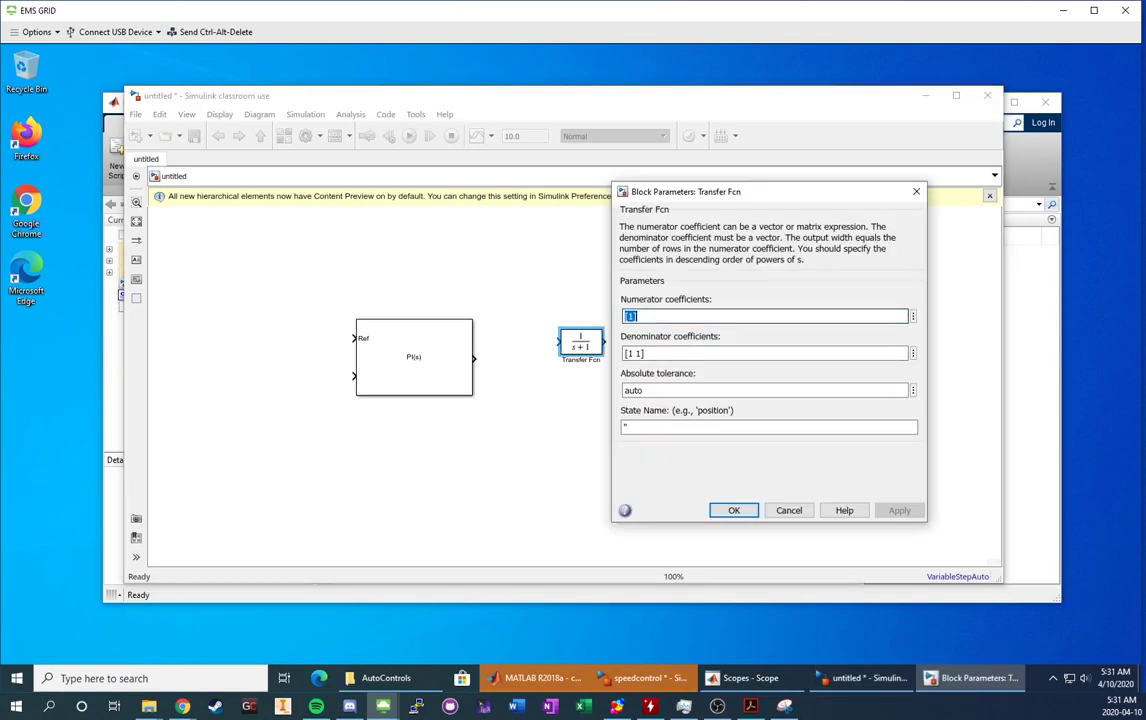
text([)
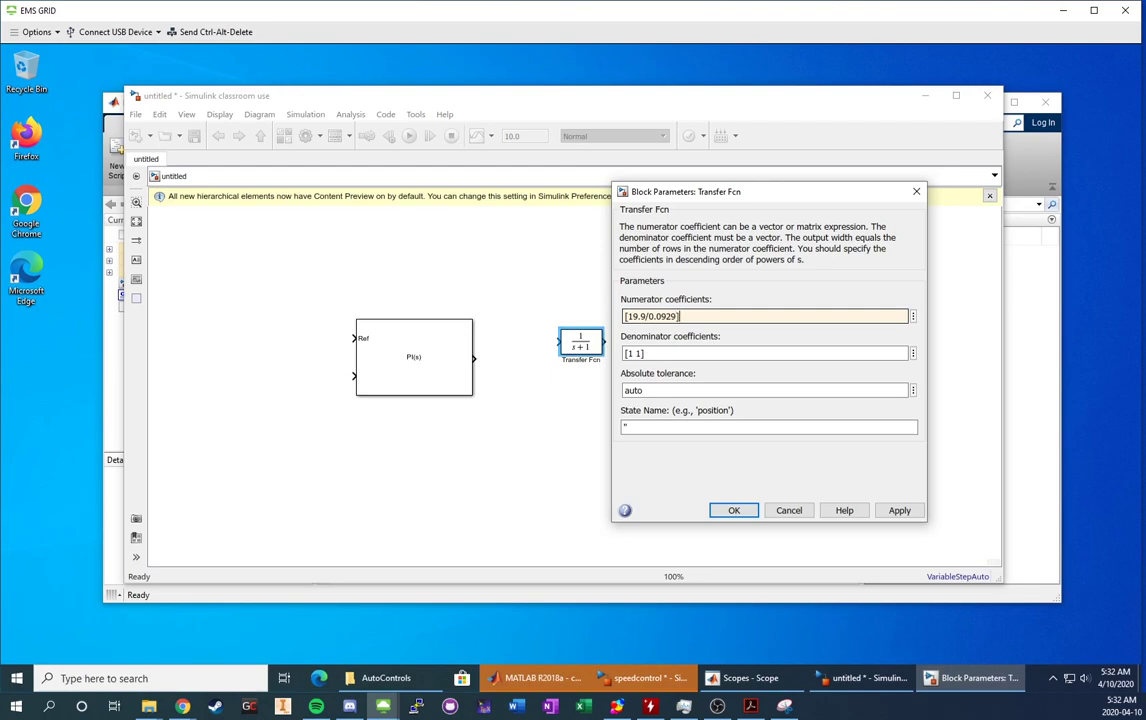
key(Tab)
click(655, 355)
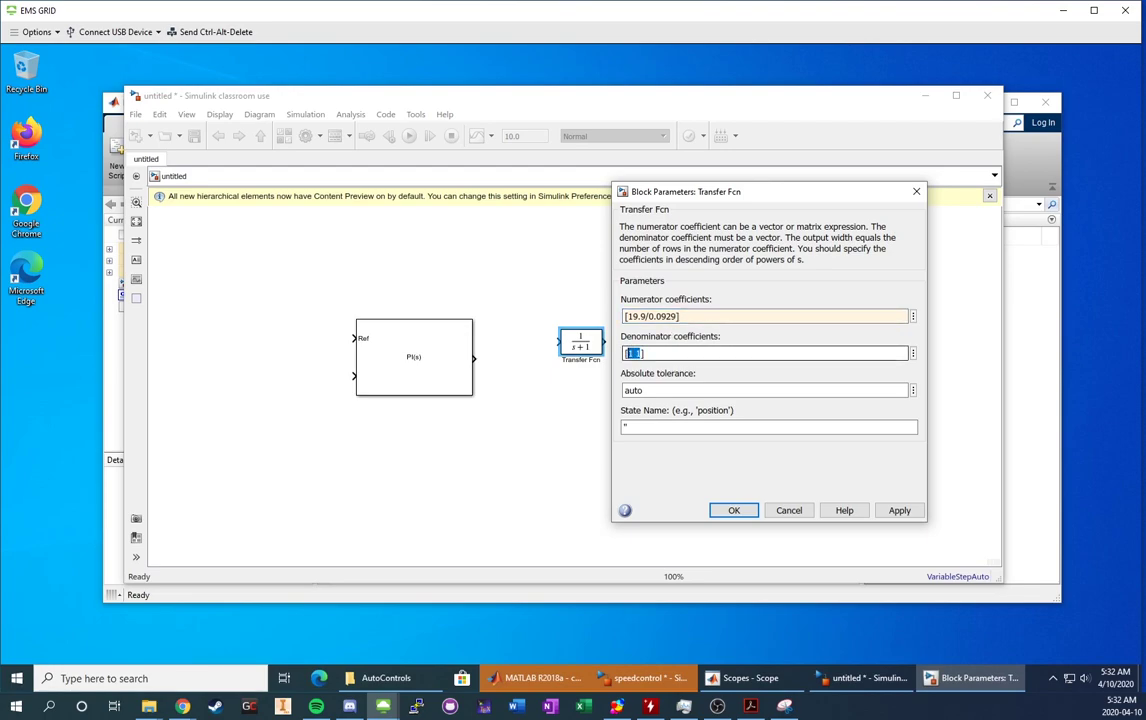
text([1)
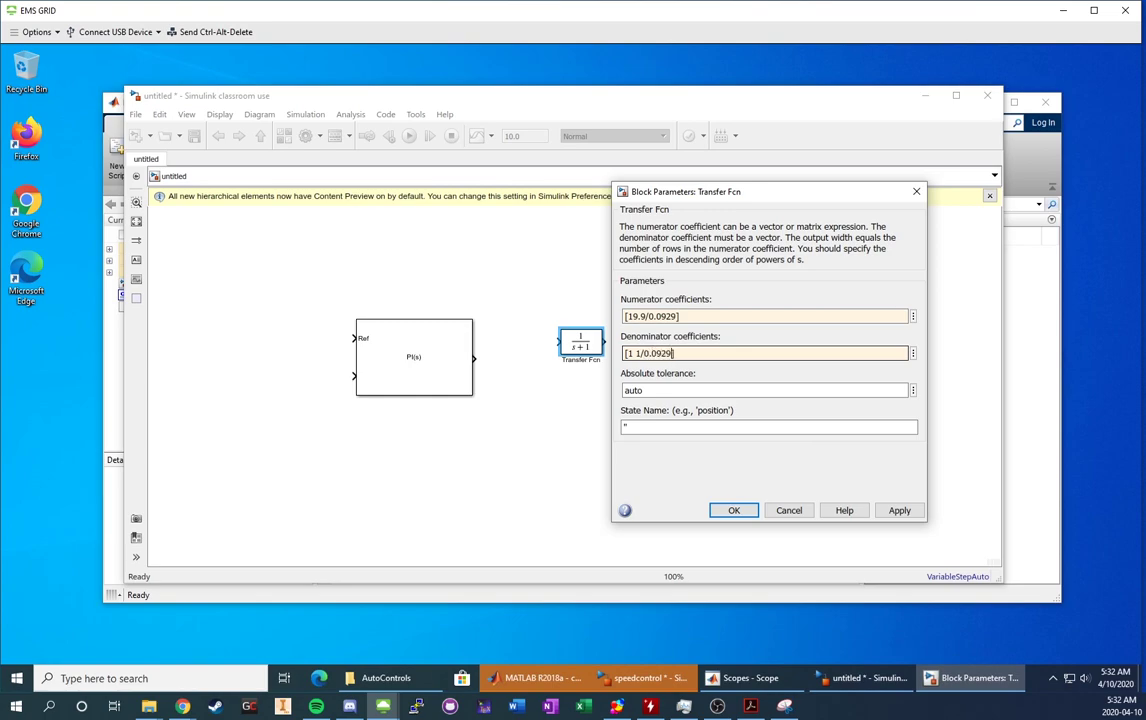
key(Return)
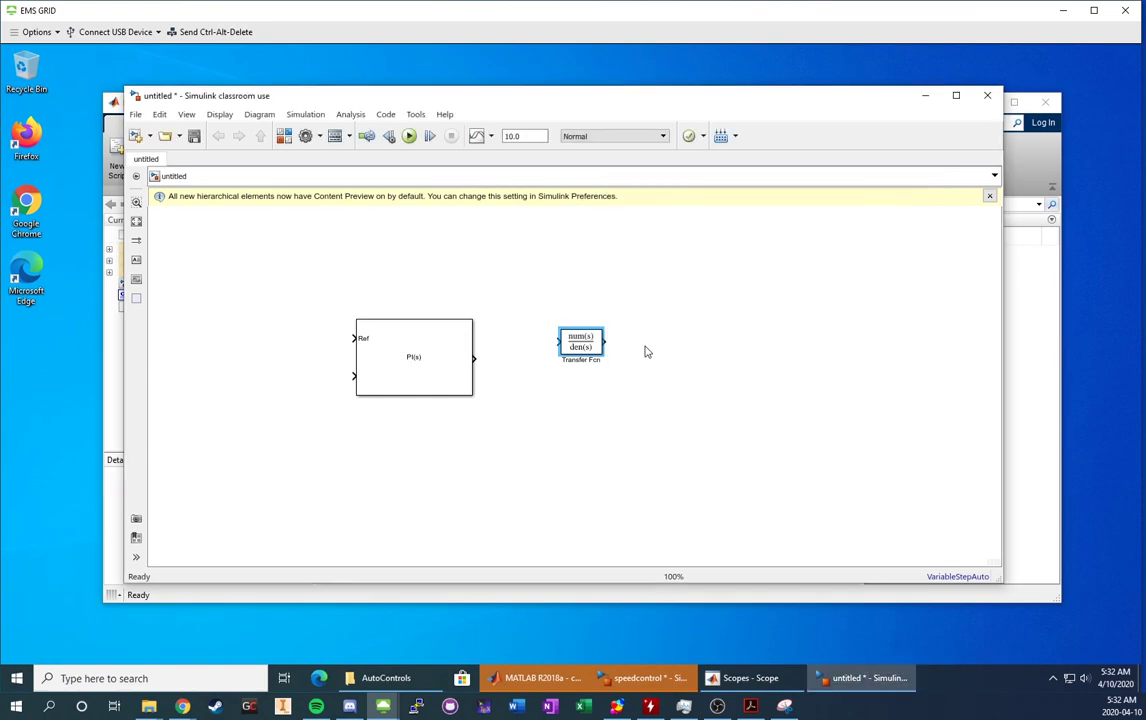
drag(599, 360, 693, 367)
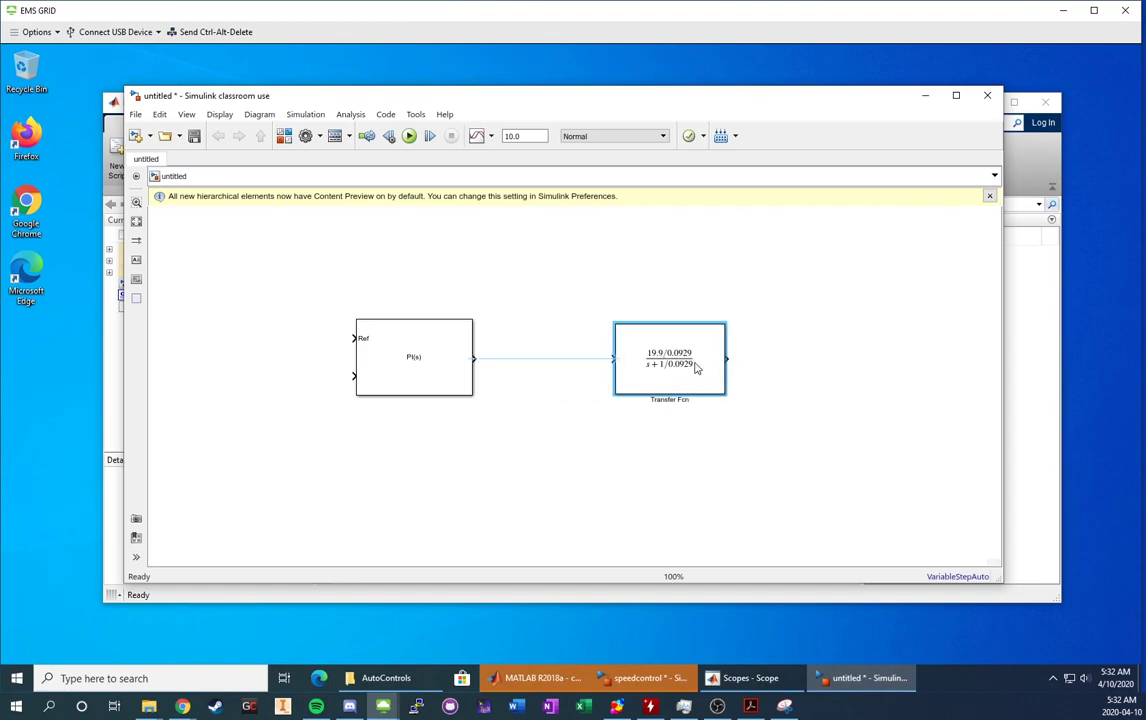
Add a Saturation block between the controller and the transfer function, with an upper limit of 12 and a lower limit of -12
double_click(531, 345)
text(satu)
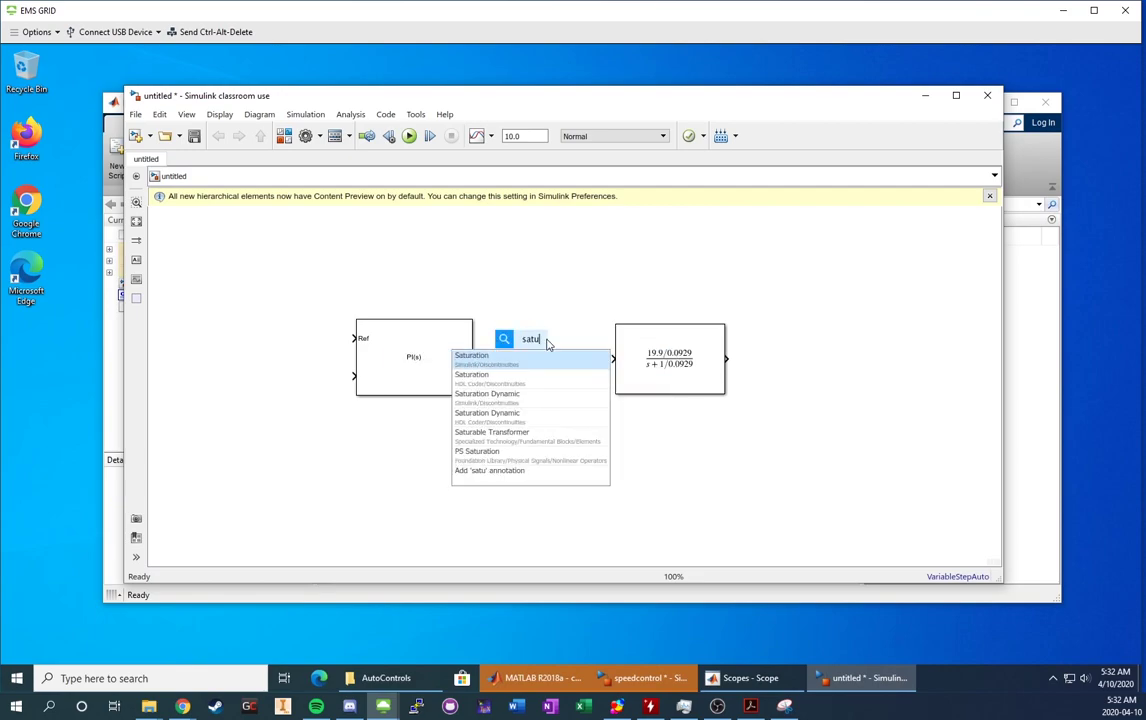
key(Return)
double_click(531, 345)
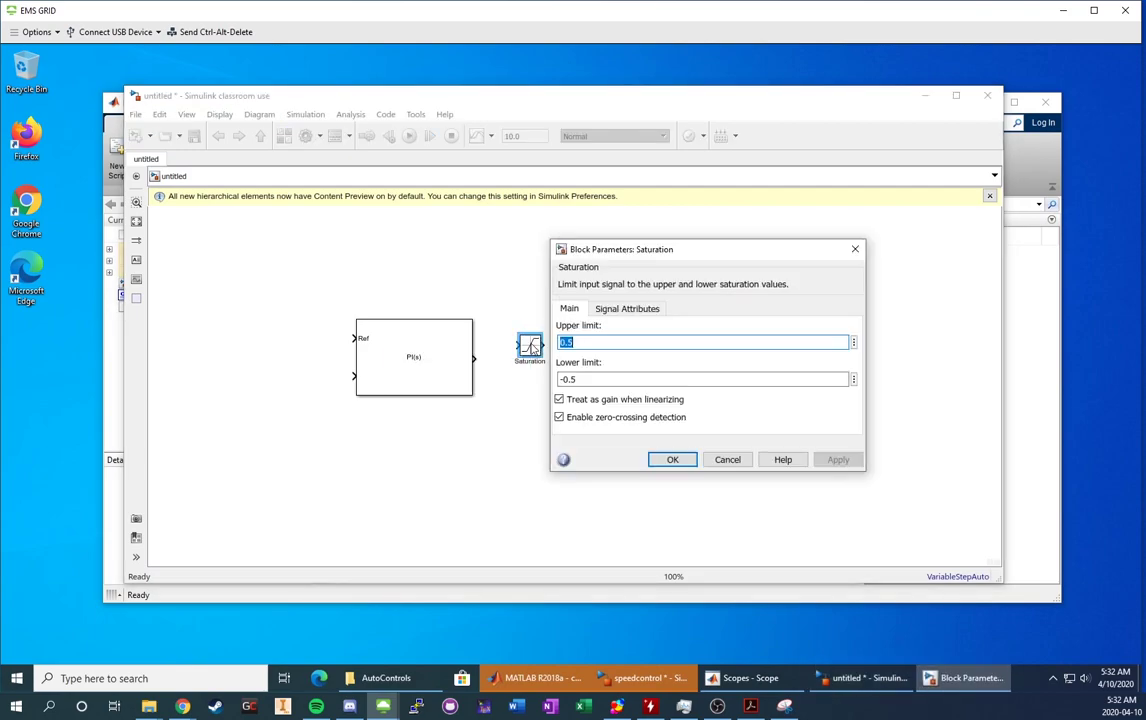
text(10)
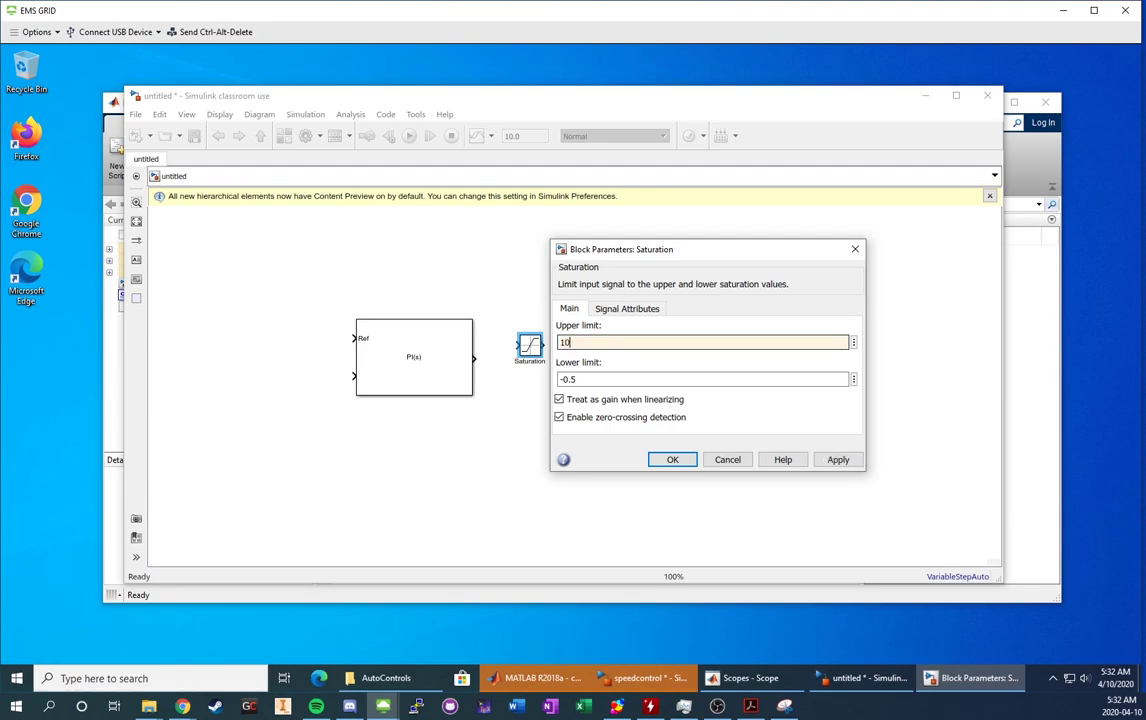
key(Tab)
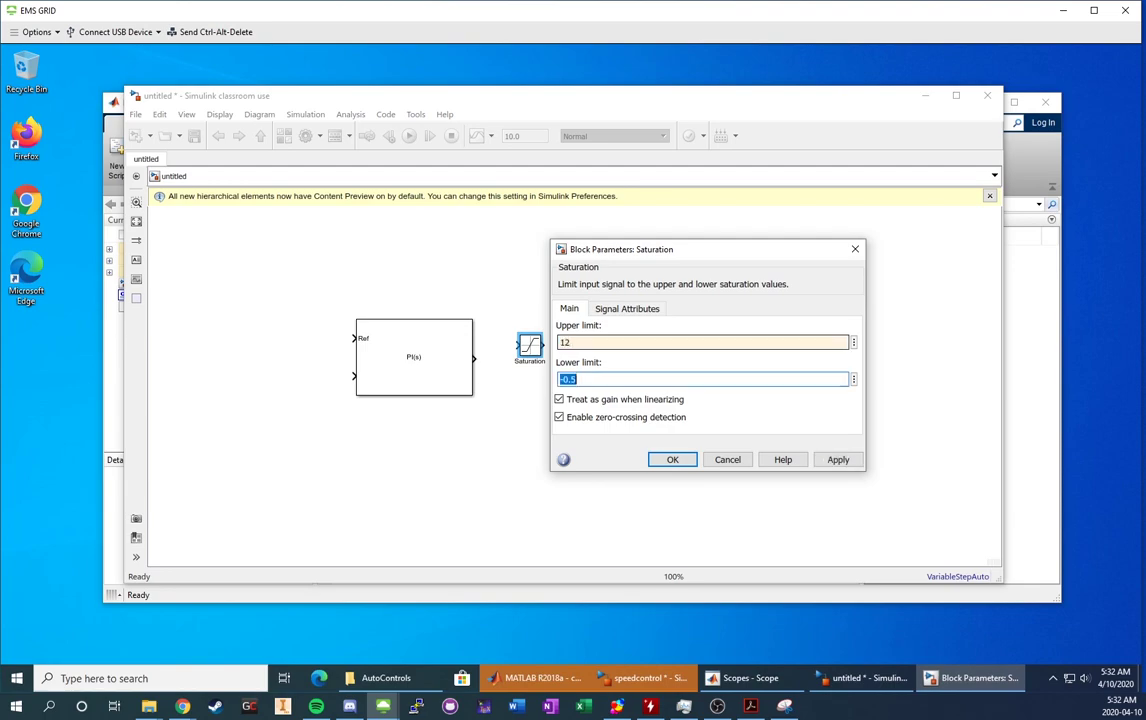
text(-12)
key(Return)
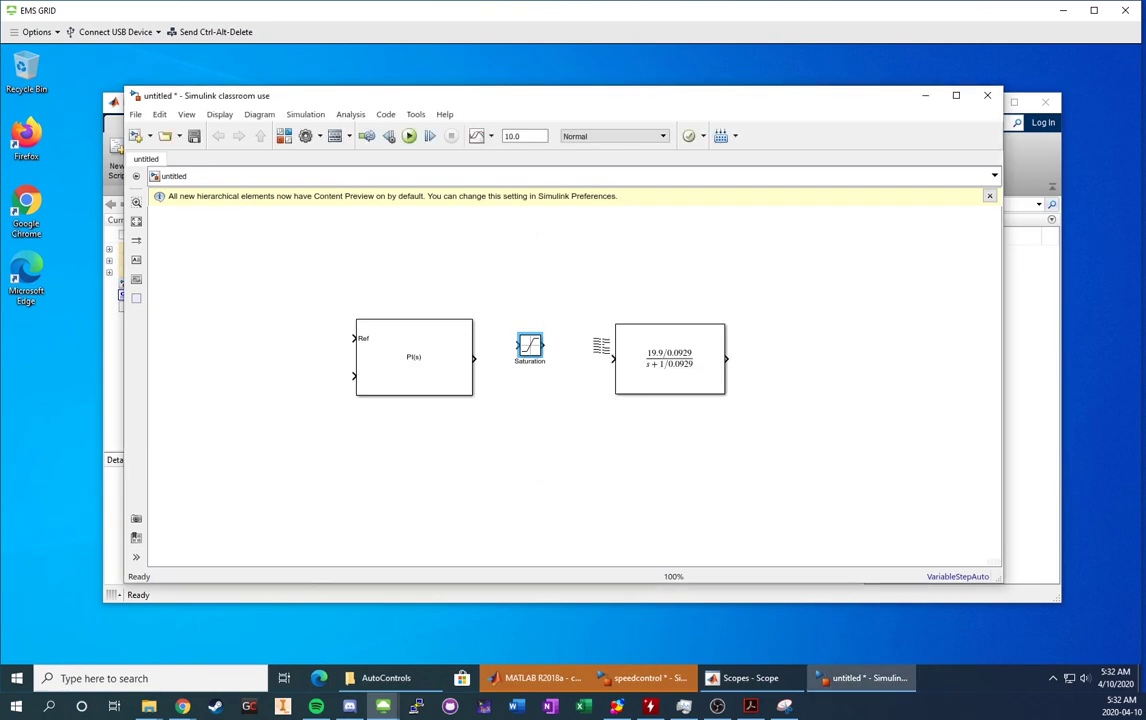
Connect the Saturation block in line between the PI controller and the transfer function, and move the transfer function closer to it
drag(534, 349, 548, 362)
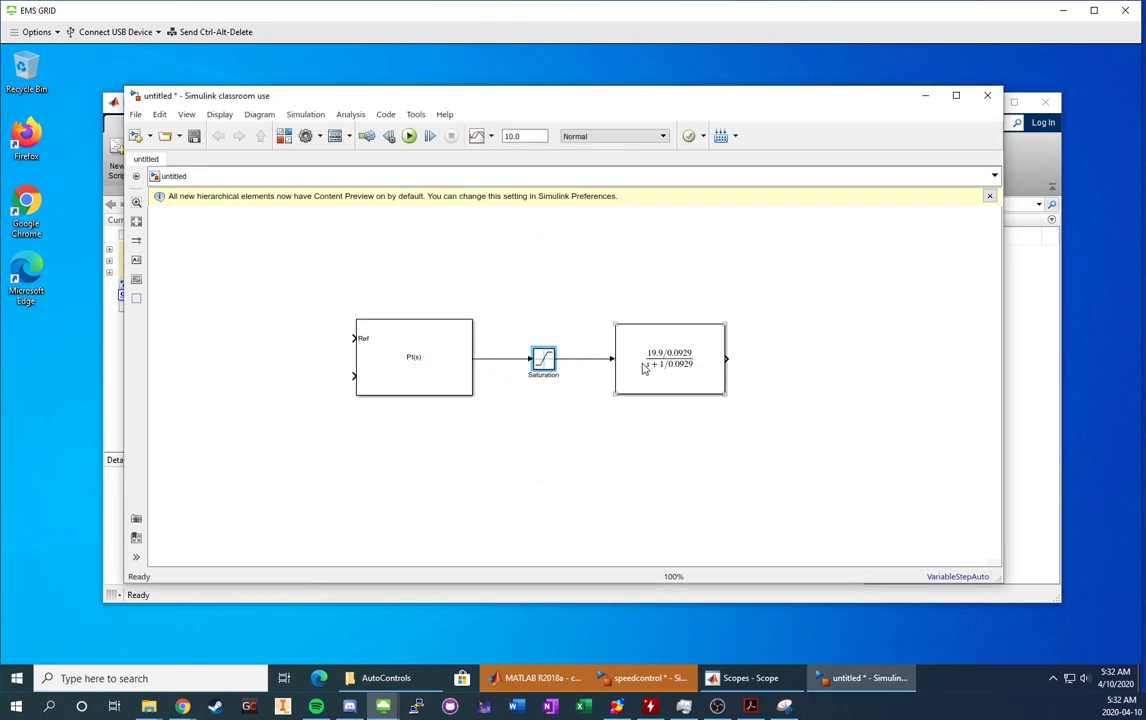
drag(677, 365, 649, 365)
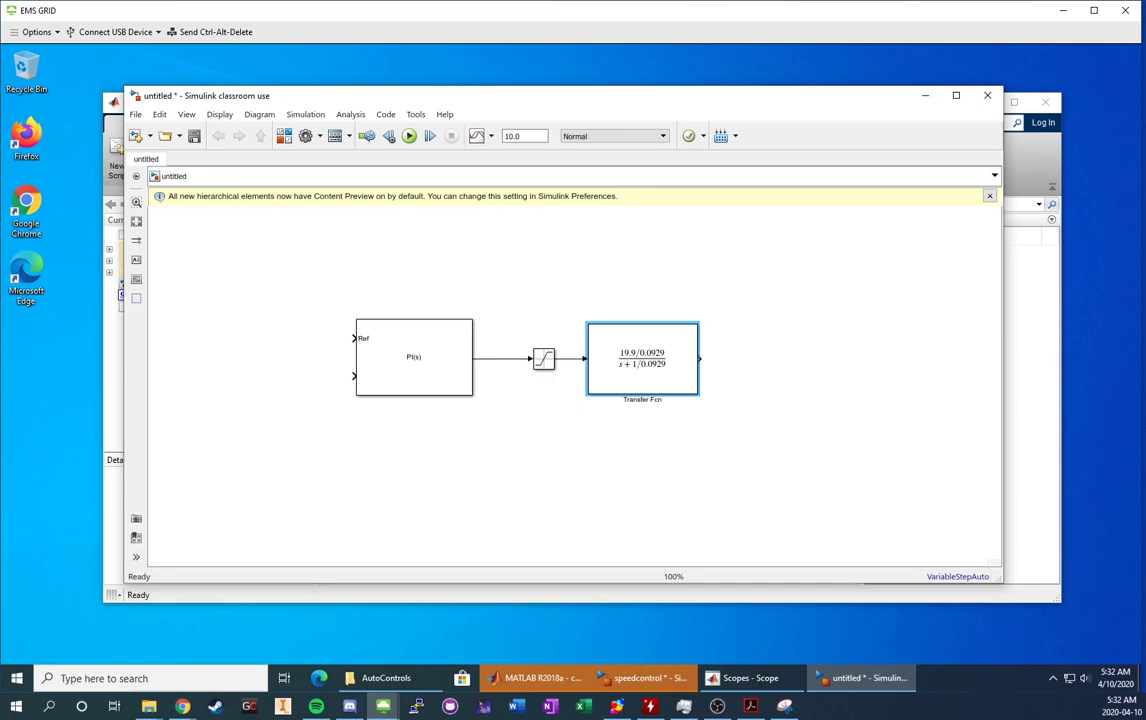
Add a Signal Generator block ahead of the controller, level with its Ref input
double_click(208, 337)
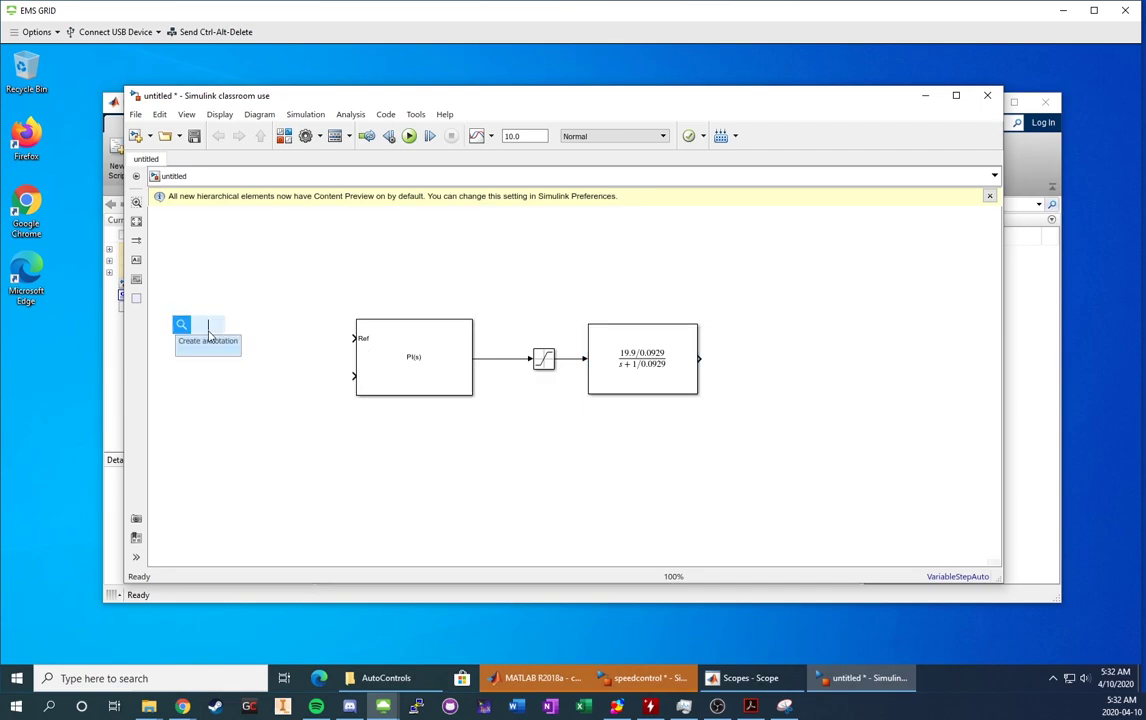
text(signal ge)
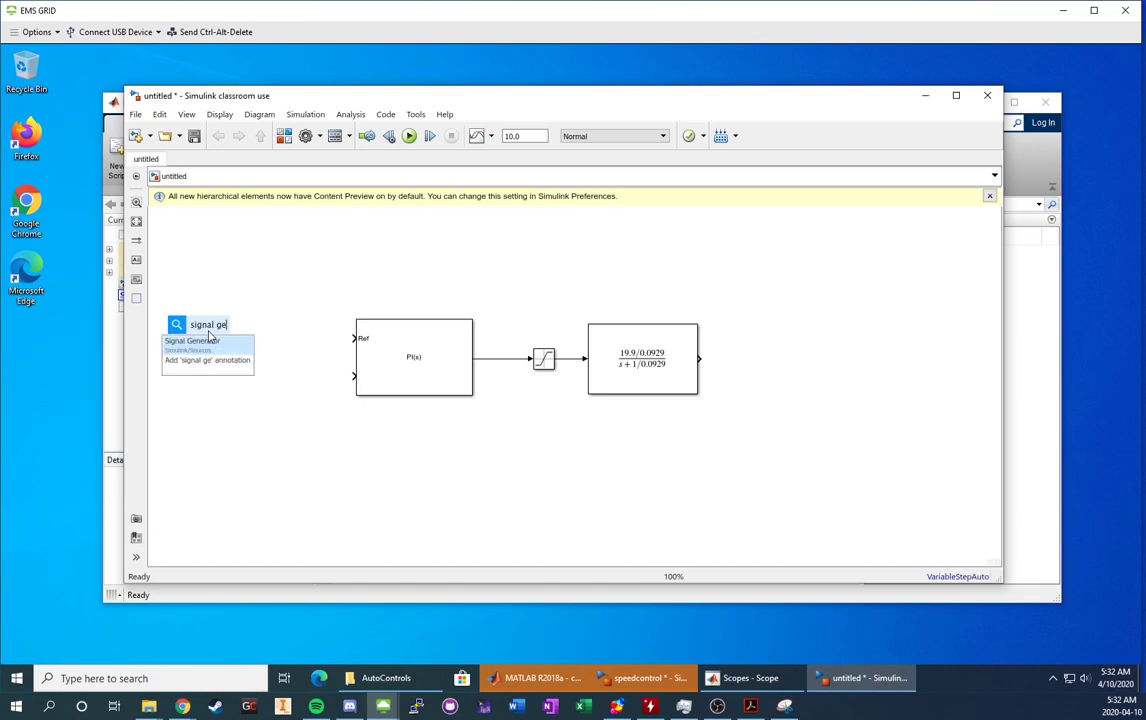
click(210, 341)
drag(212, 337, 198, 341)
Set the Signal Generator to a square wave with an amplitude of 50 and a frequency of .5
double_click(196, 338)
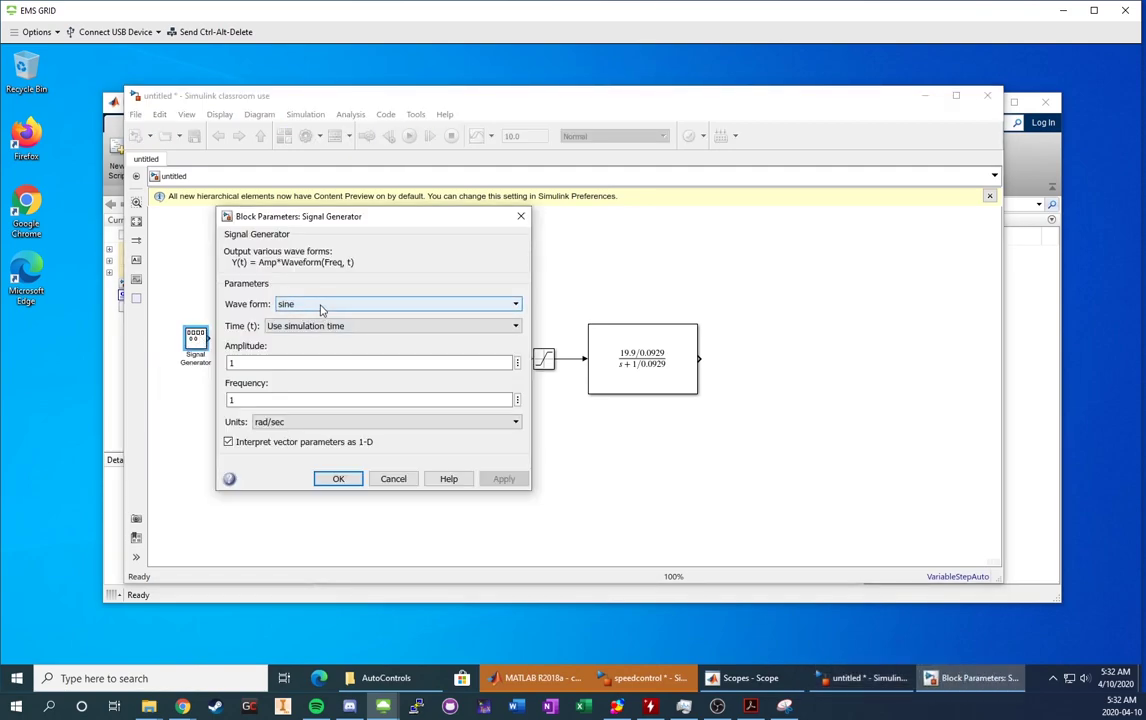
click(318, 304)
click(292, 328)
double_click(231, 362)
text(5)
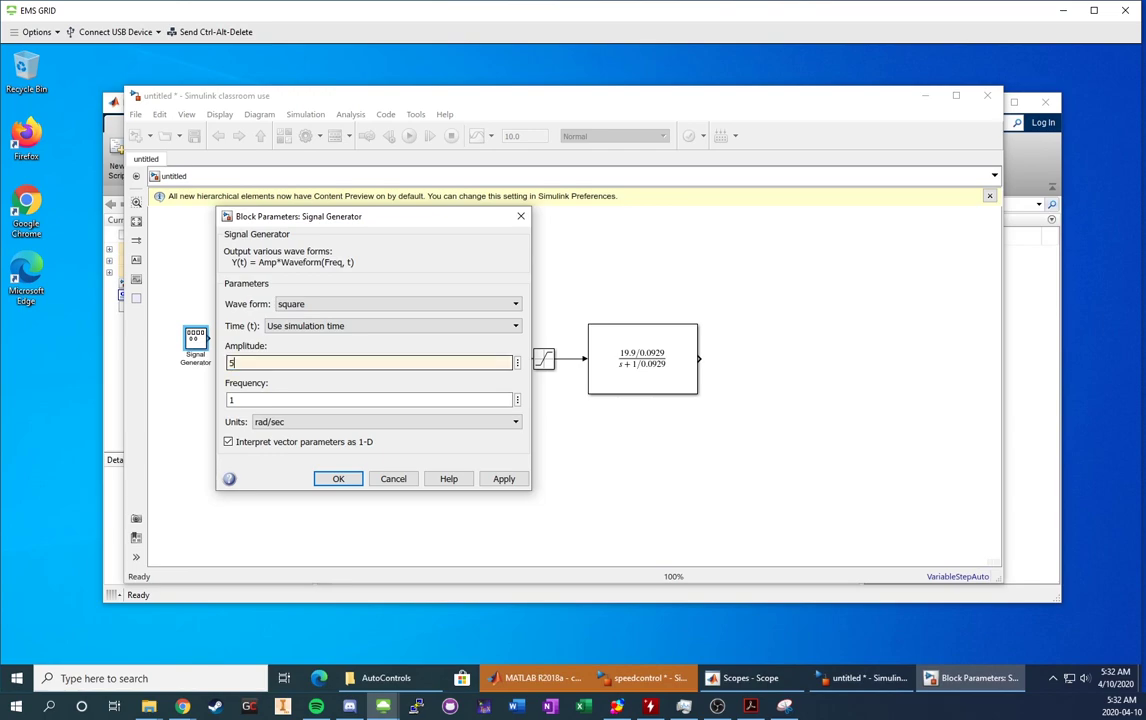
text(.5)
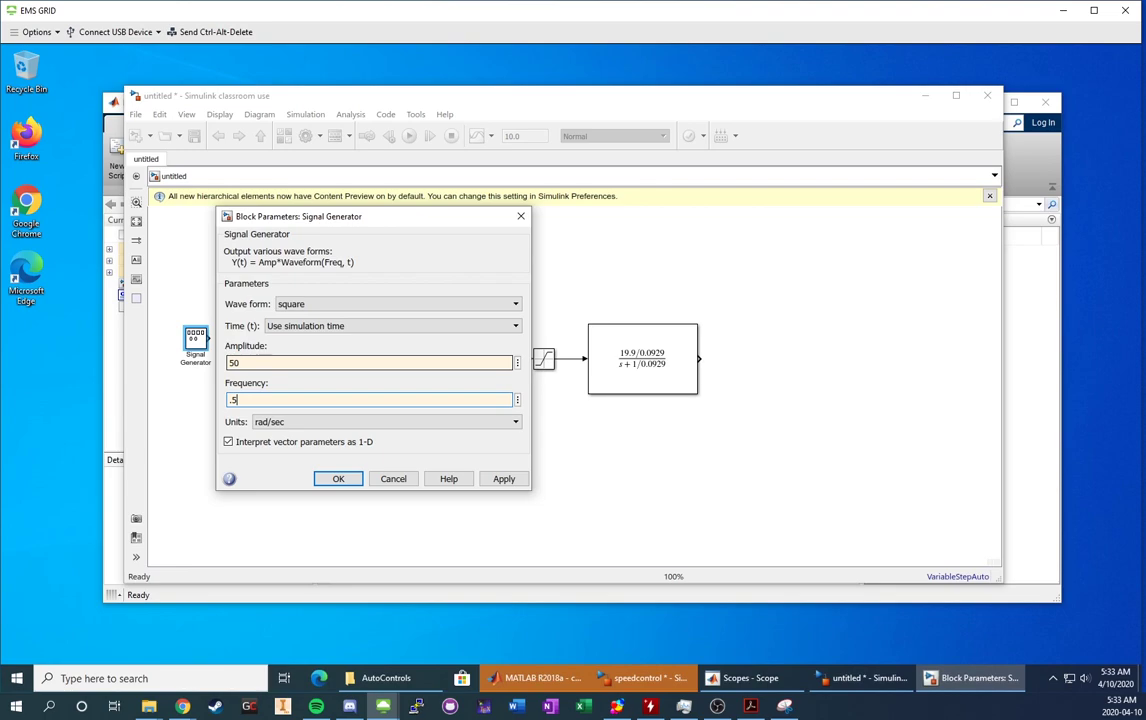
key(Return)
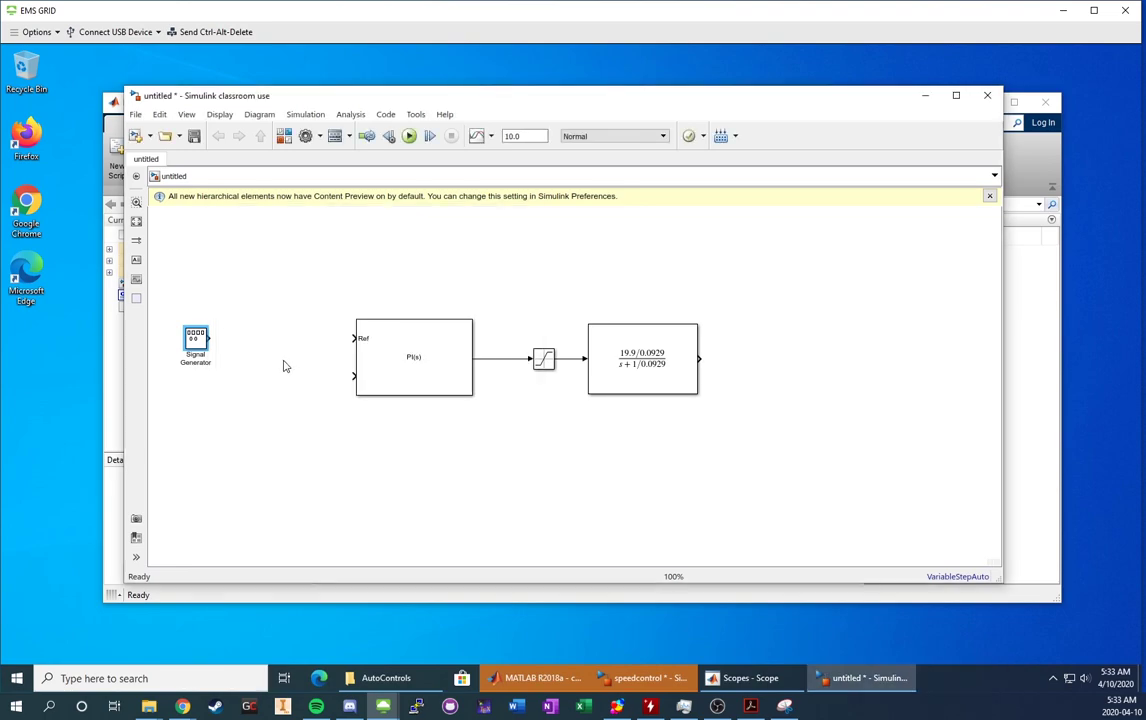
Change the Signal Generator's frequency units to Hertz
double_click(195, 340)
click(307, 422)
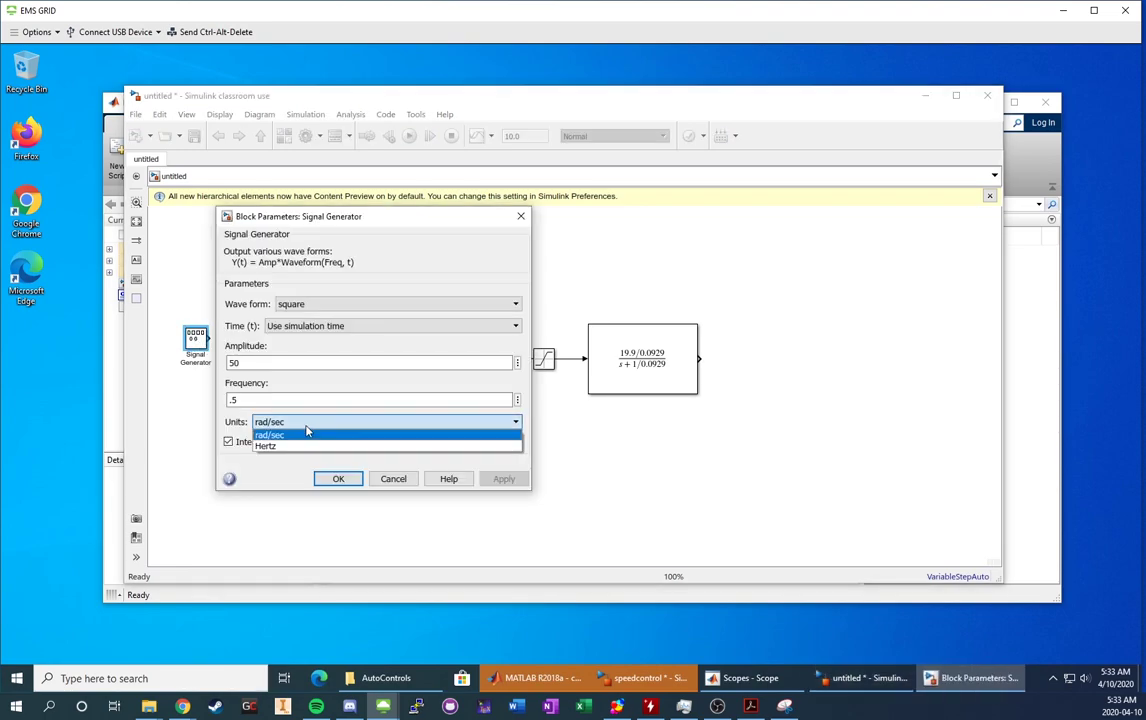
click(303, 440)
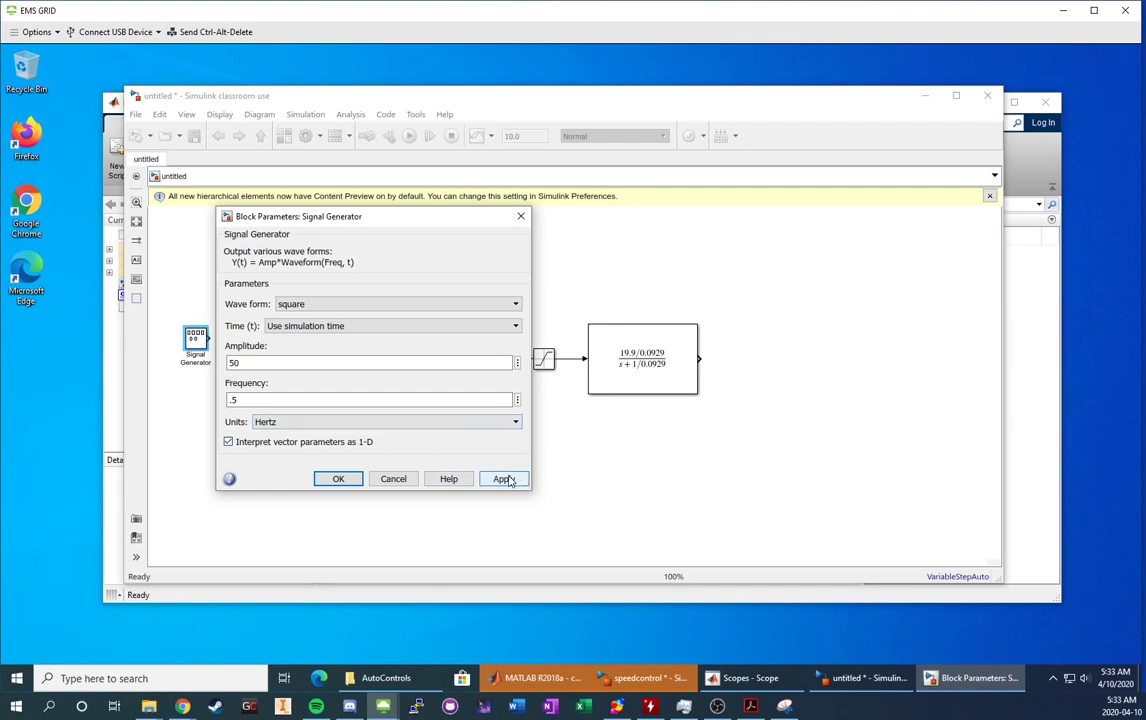
click(503, 479)
click(338, 478)
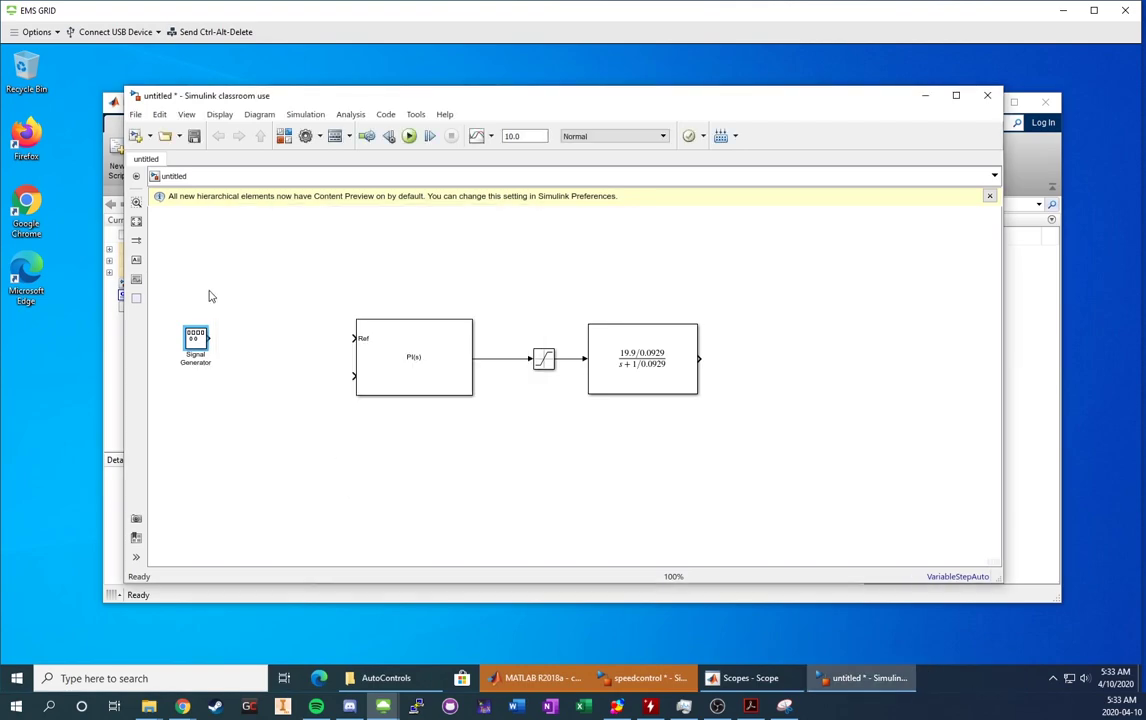
Add a Constant block with value 100 and place it directly below the Signal Generator
double_click(189, 392)
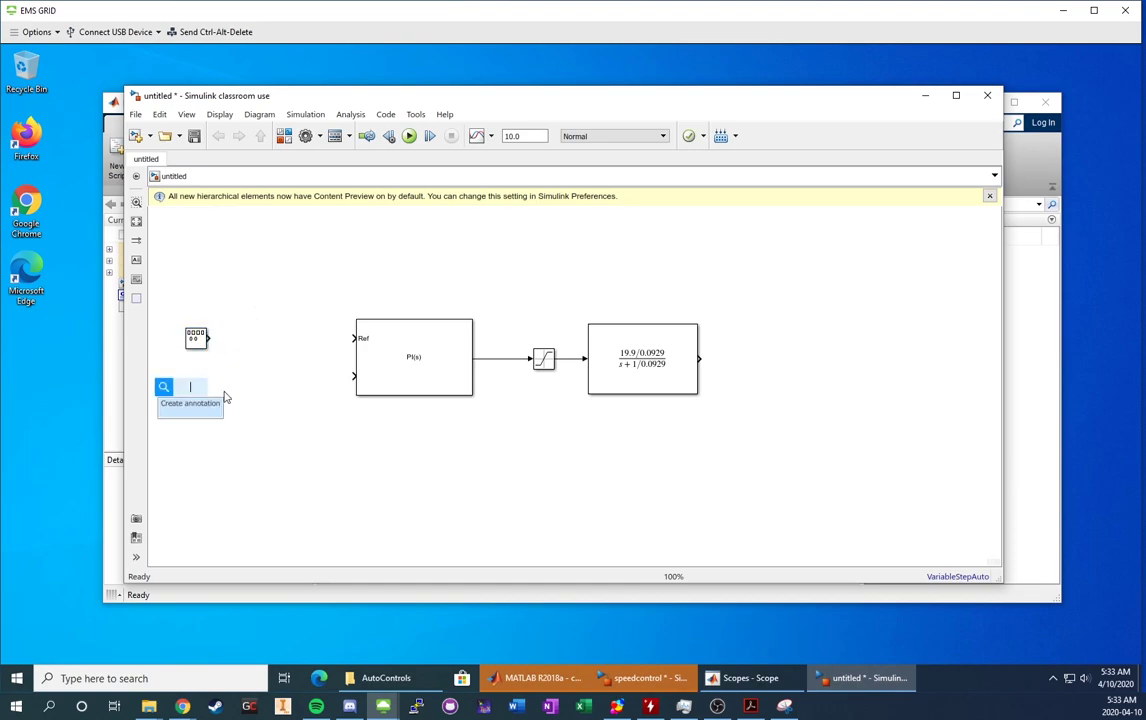
text(const)
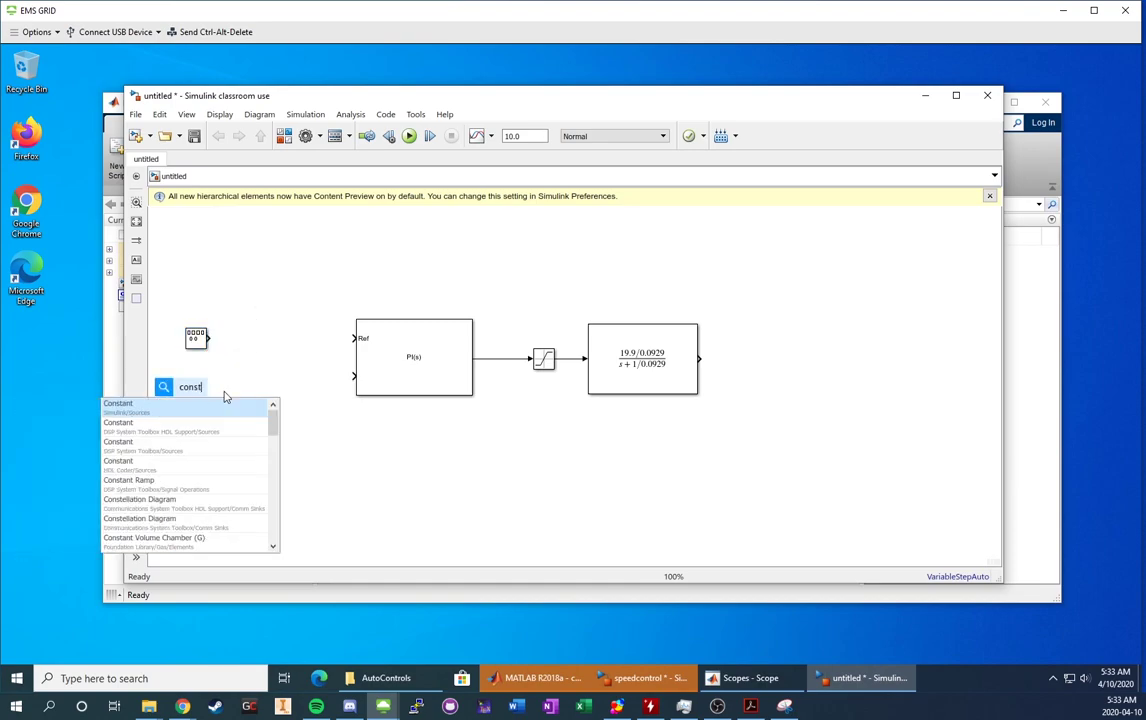
key(Return)
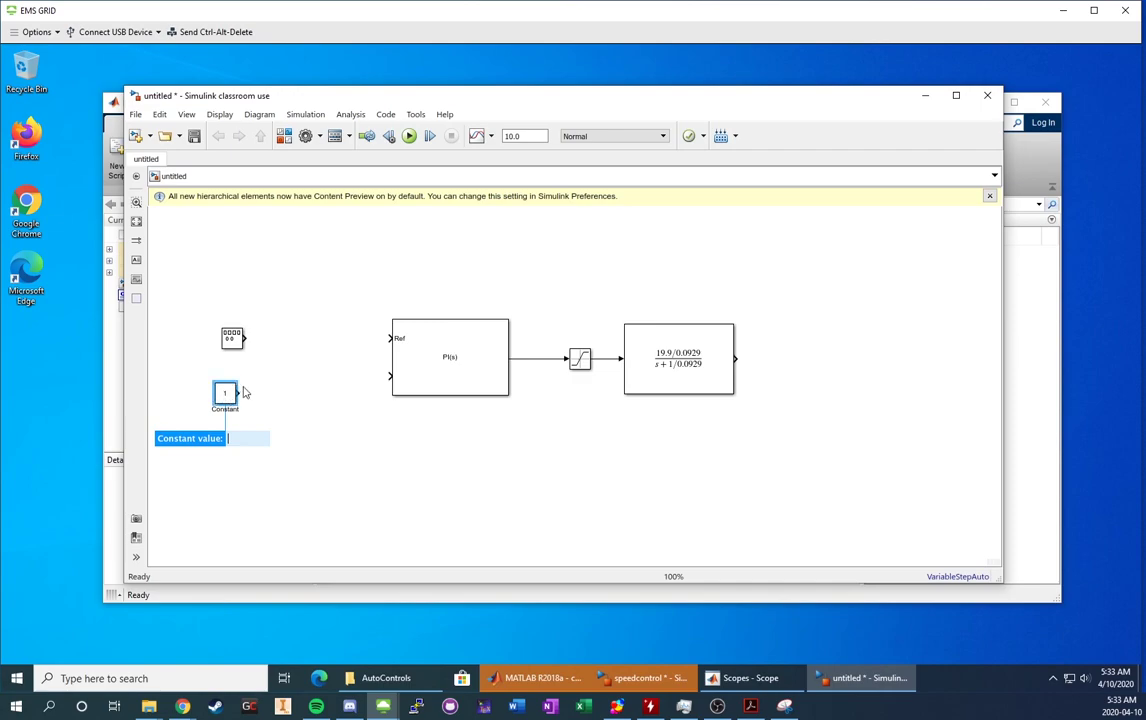
key(Return)
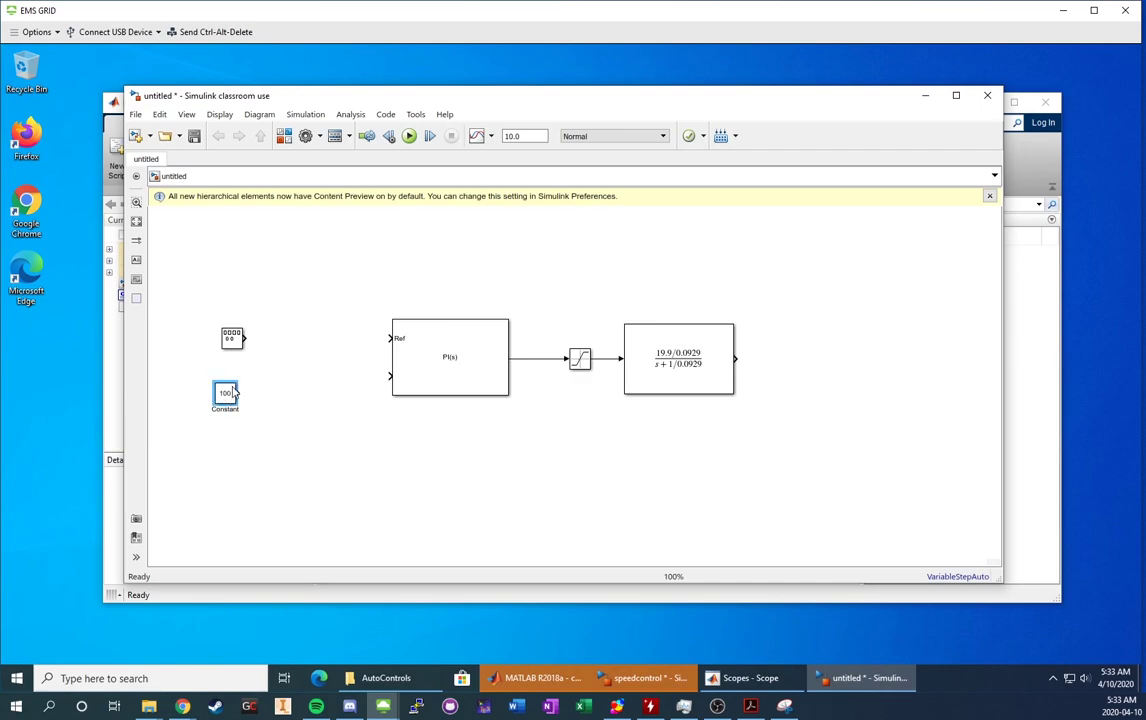
drag(231, 393, 238, 376)
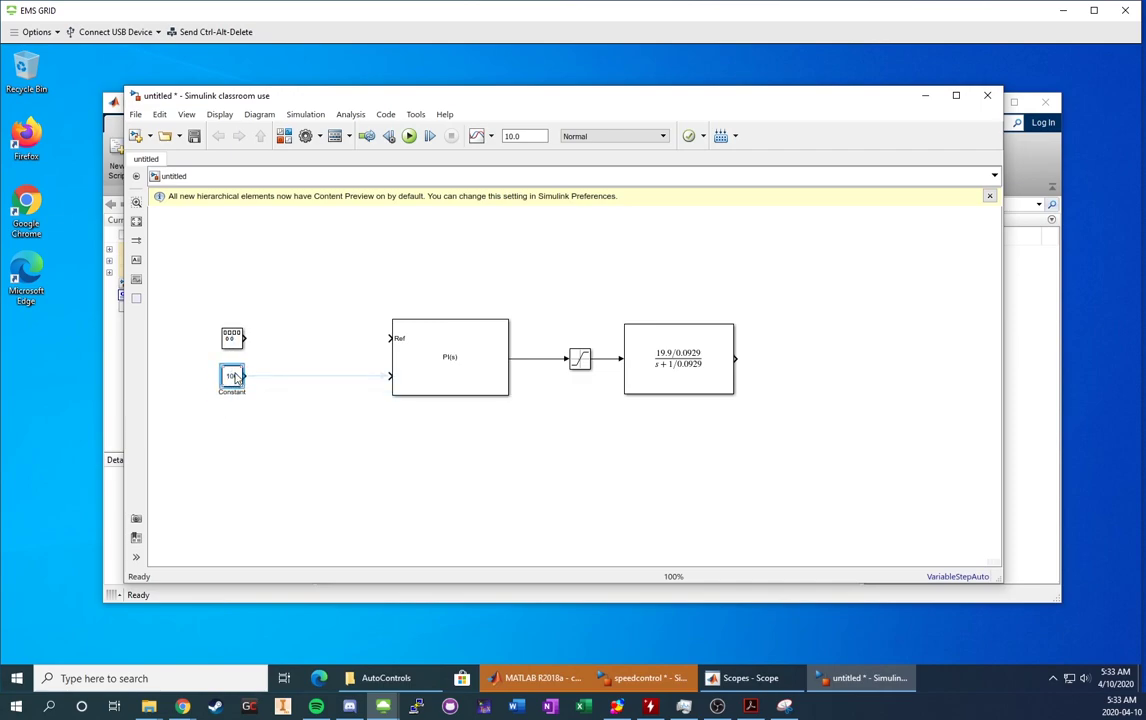
Add a Sum block ahead of the controller and connect the Signal Generator and Constant outputs to its inputs
double_click(308, 320)
text(sum)
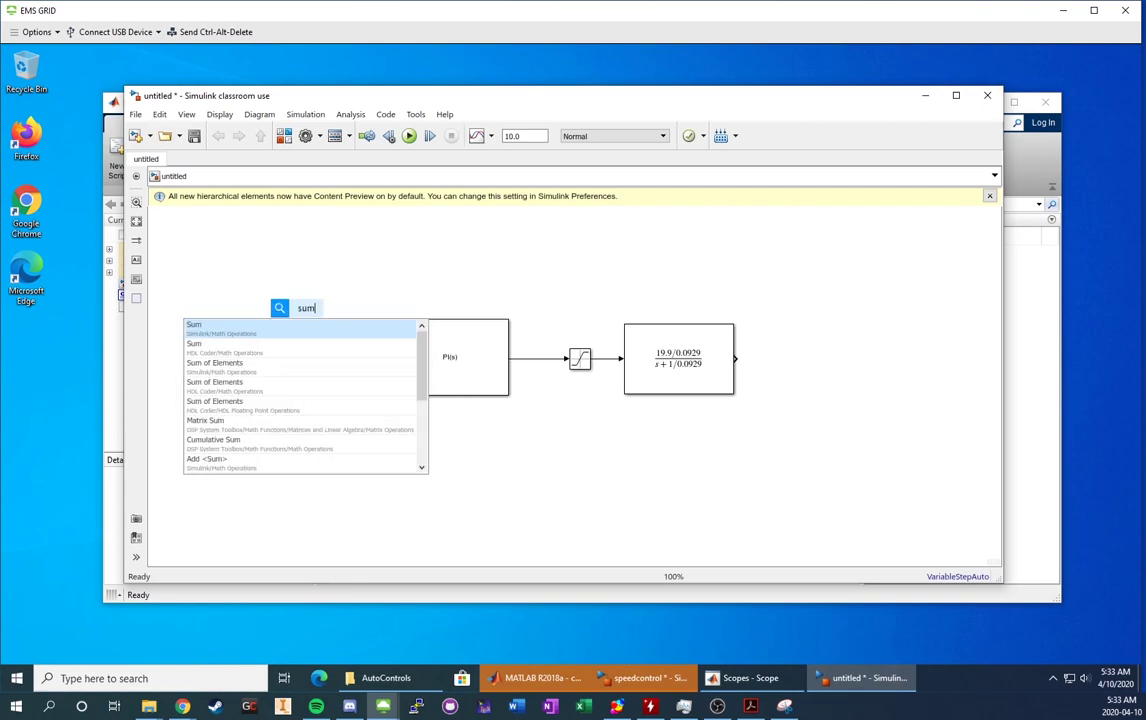
key(Return)
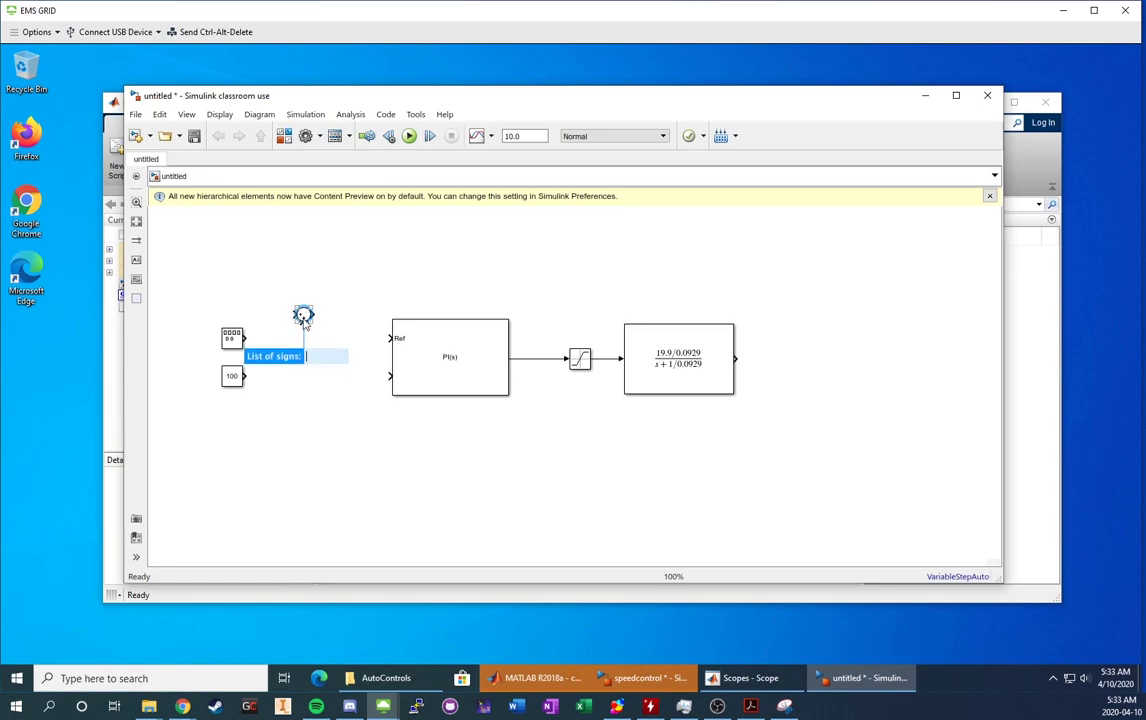
drag(304, 320, 236, 336)
drag(318, 348, 237, 376)
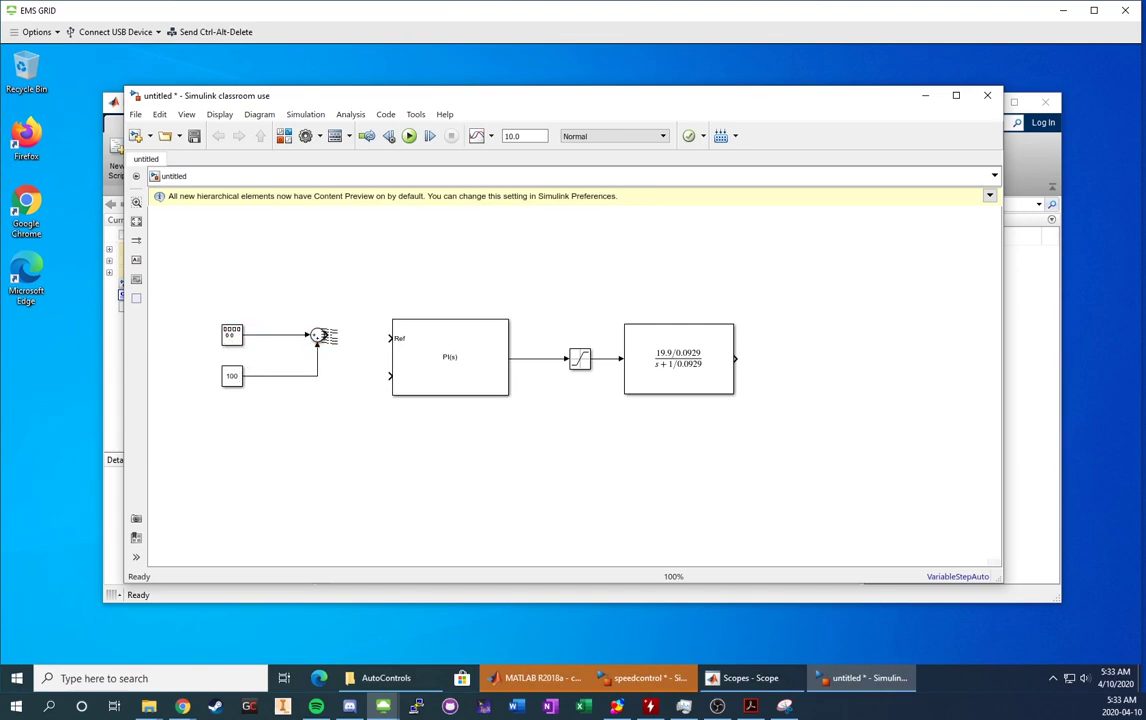
Connect the Sum output to the controller's Ref input, and realign the controller, Saturation and Transfer Fcn blocks so their connecting lines run straight
drag(323, 335, 389, 338)
click(348, 336)
drag(443, 377, 433, 372)
click(470, 282)
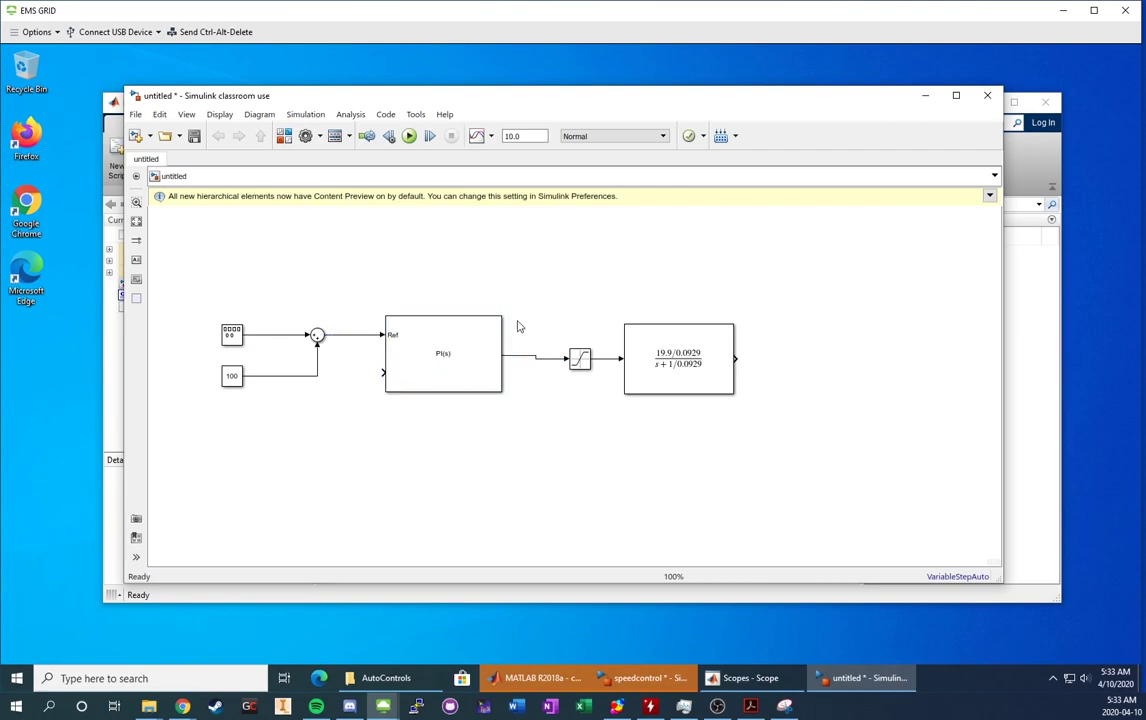
drag(575, 362, 561, 359)
drag(680, 365, 666, 362)
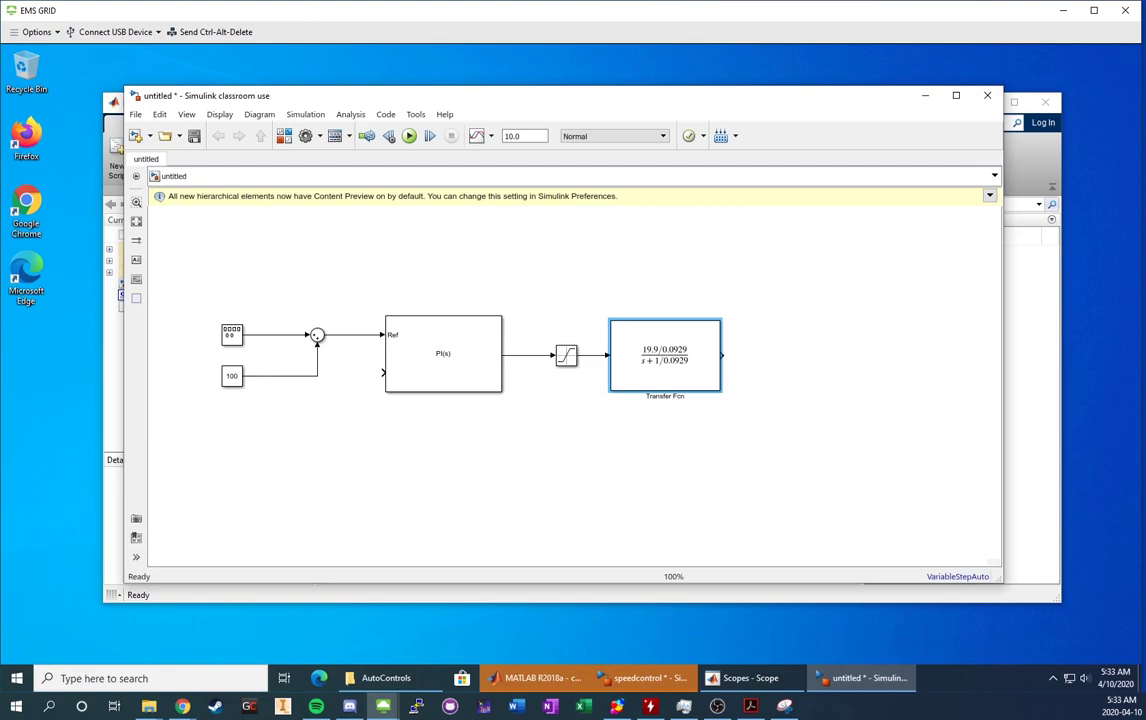
Add a Sum block with the sign list +++ after the Transfer Fcn, level with its output
double_click(742, 340)
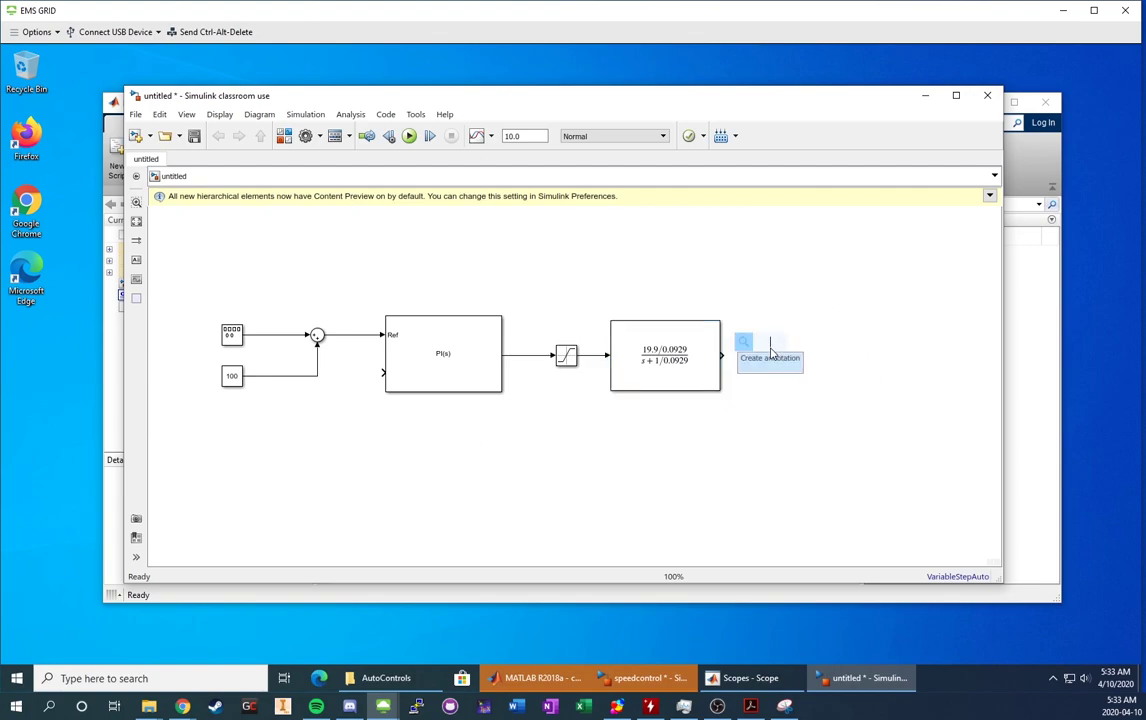
text(sum)
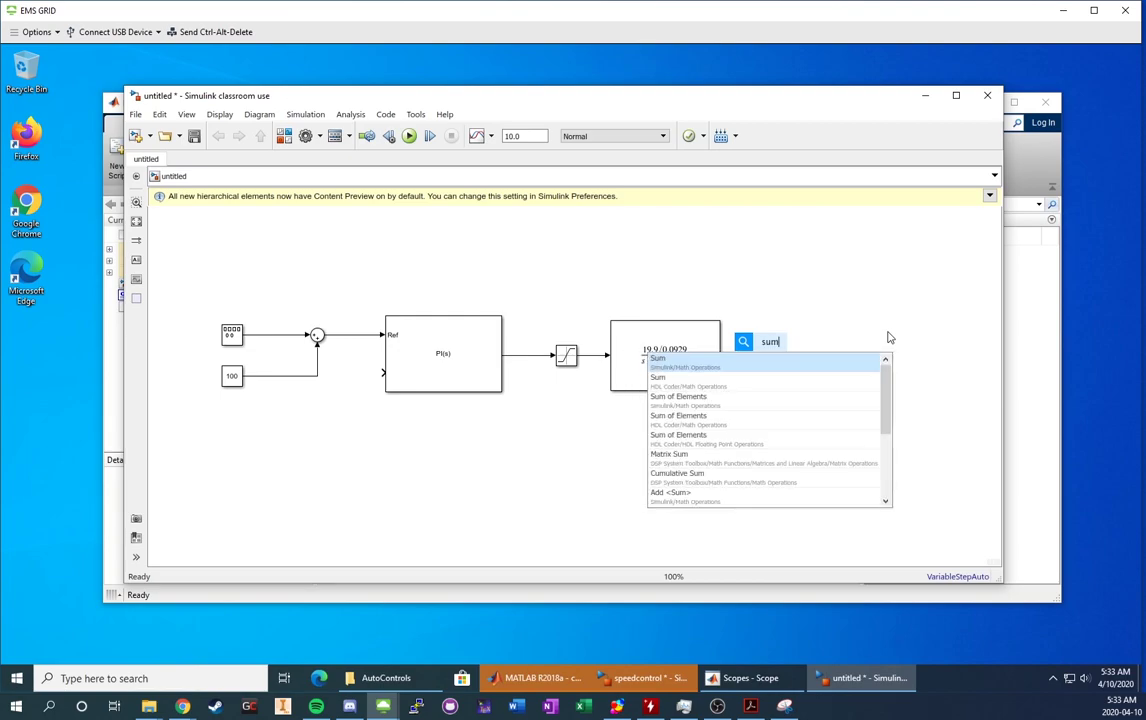
key(Return)
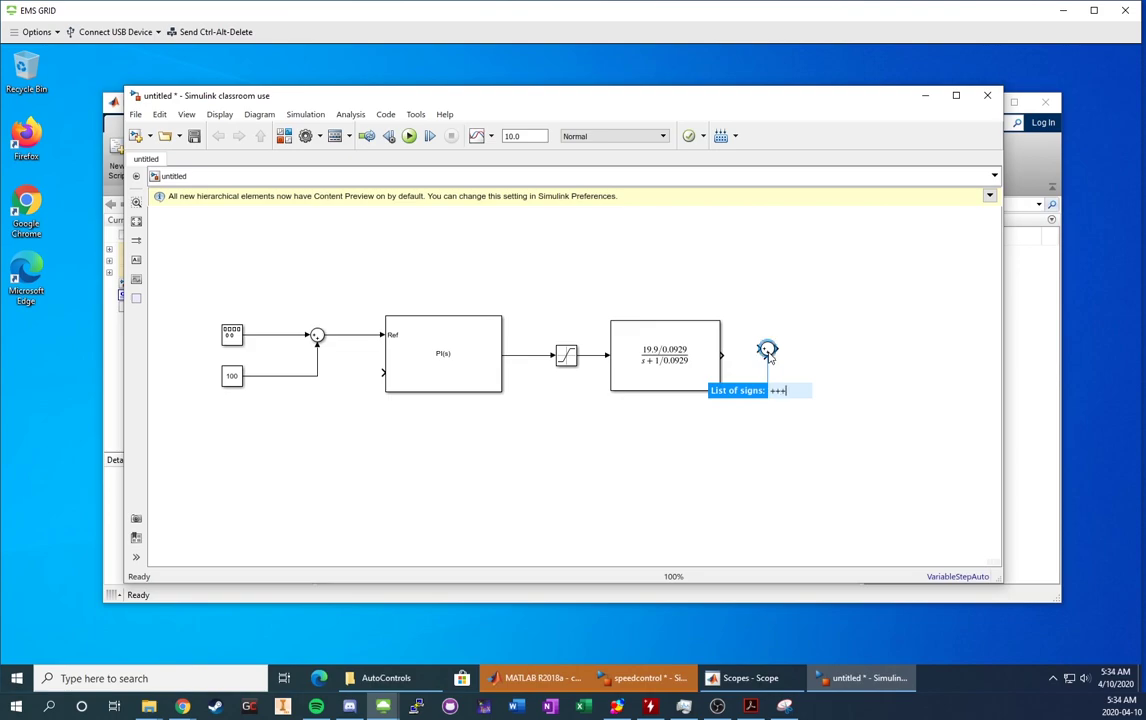
text(+++)
key(Return)
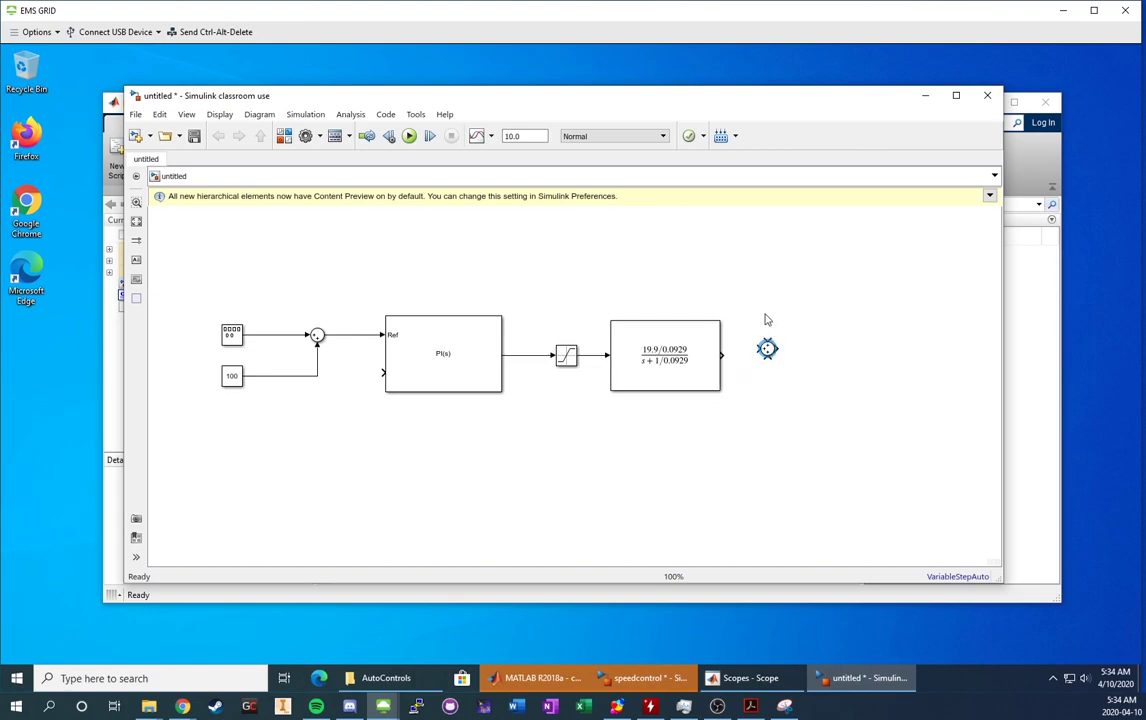
drag(767, 349, 767, 355)
Add a Band-Limited White Noise block with noise power 0 above the output Sum and connect it to the upper input
double_click(729, 297)
text(white)
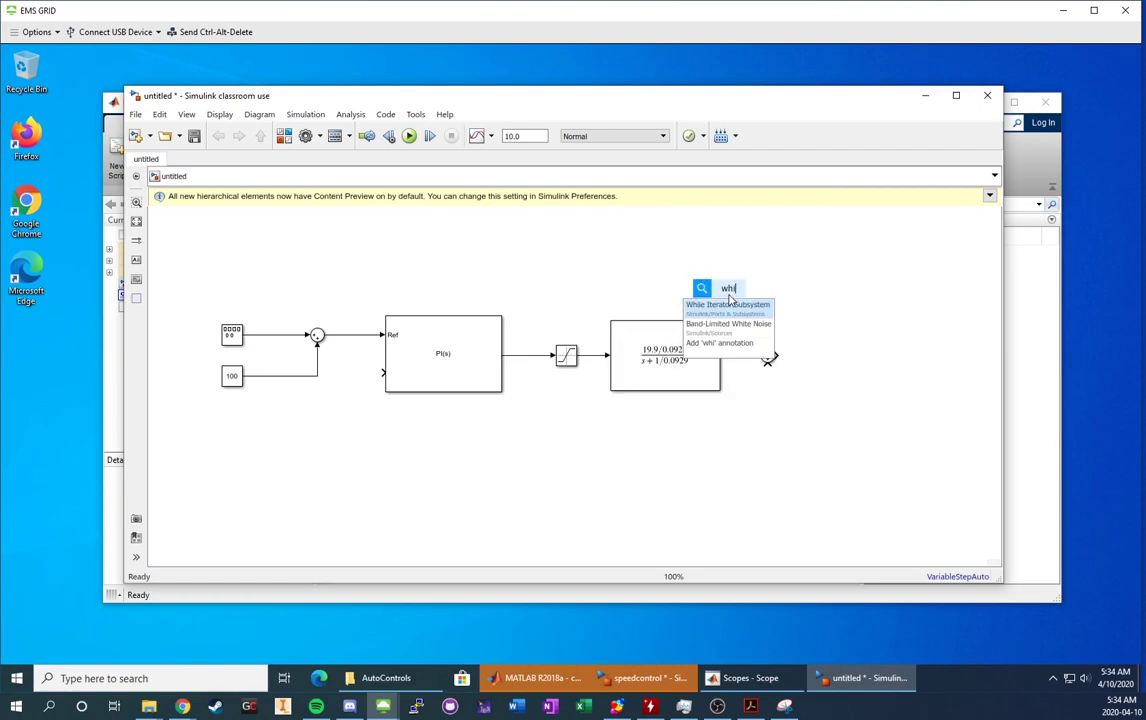
key(Return)
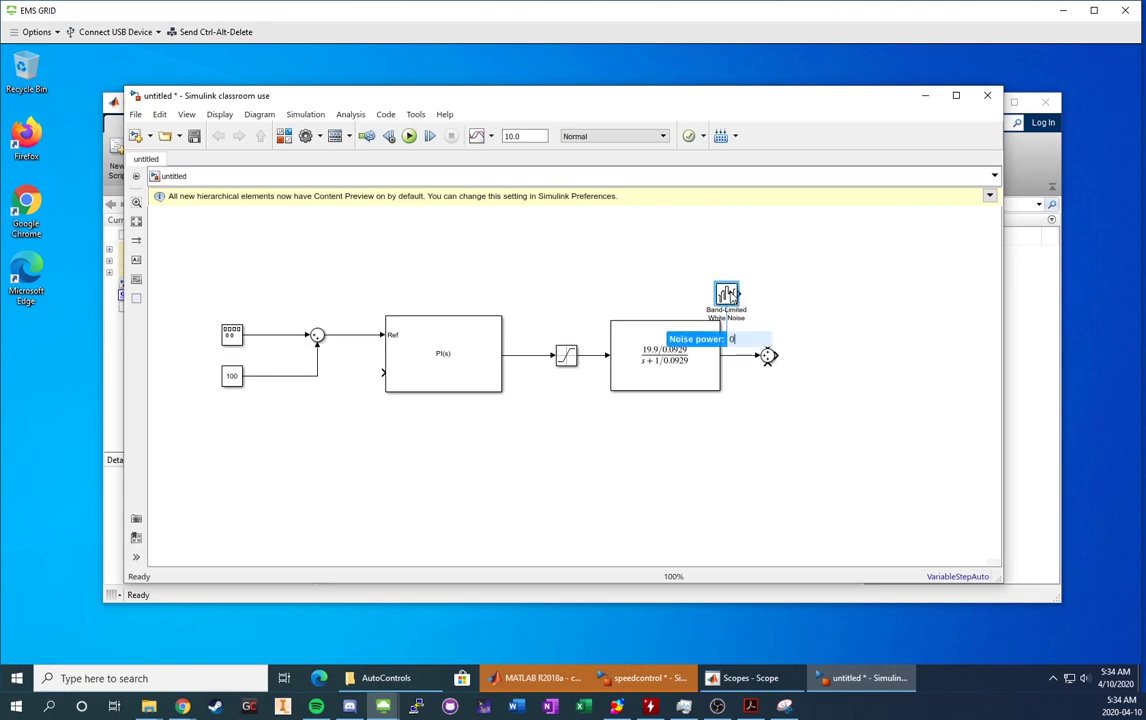
key(Return)
mouse_move(731, 296)
mouse_down()
mouse_move(762, 318)
mouse_move(767, 354)
mouse_up()
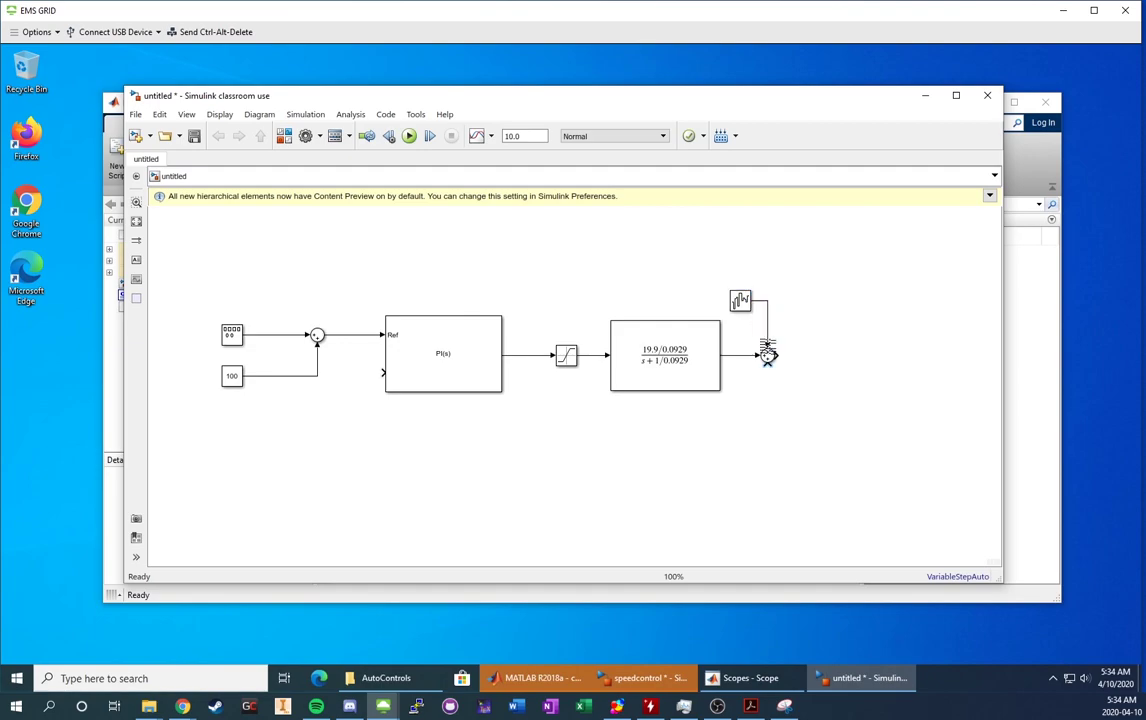
drag(740, 304, 747, 315)
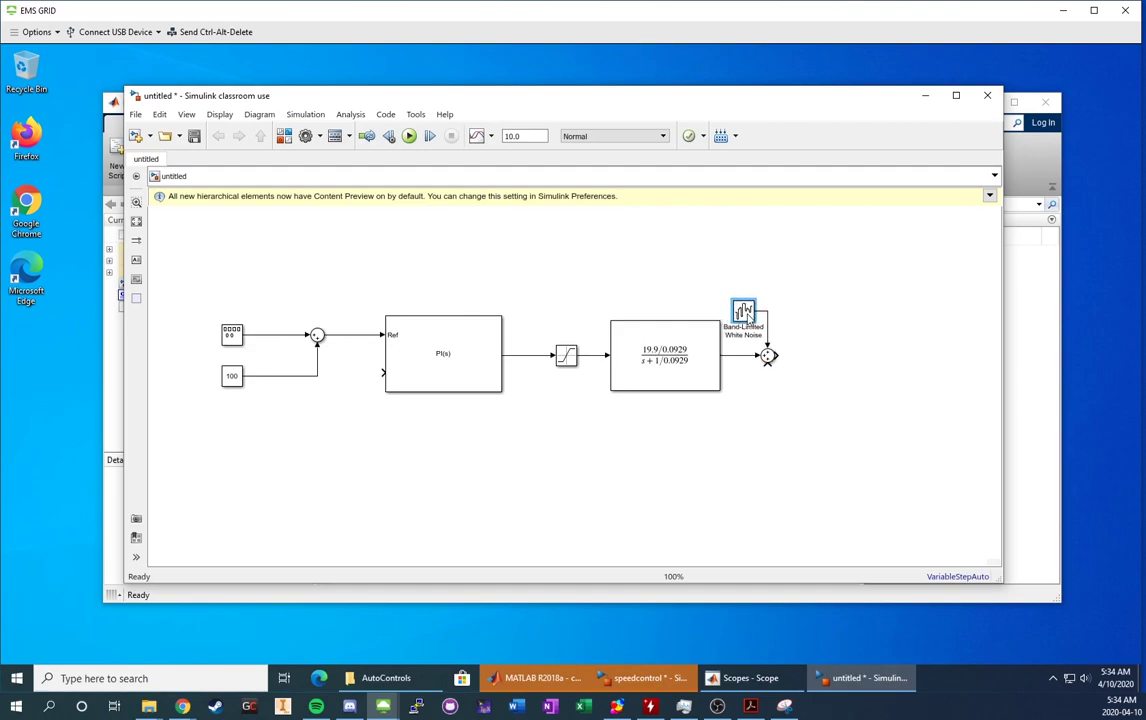
Add a Pulse Generator below the output Sum and connect it to the Sum's lower input
double_click(741, 396)
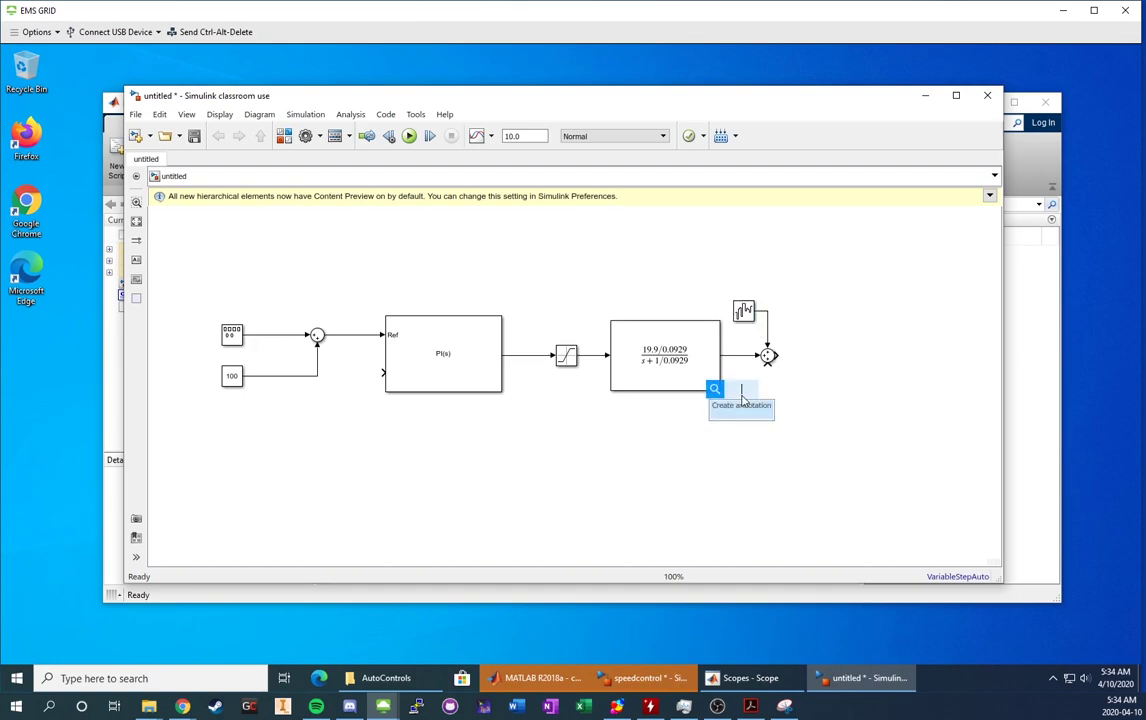
text(pul)
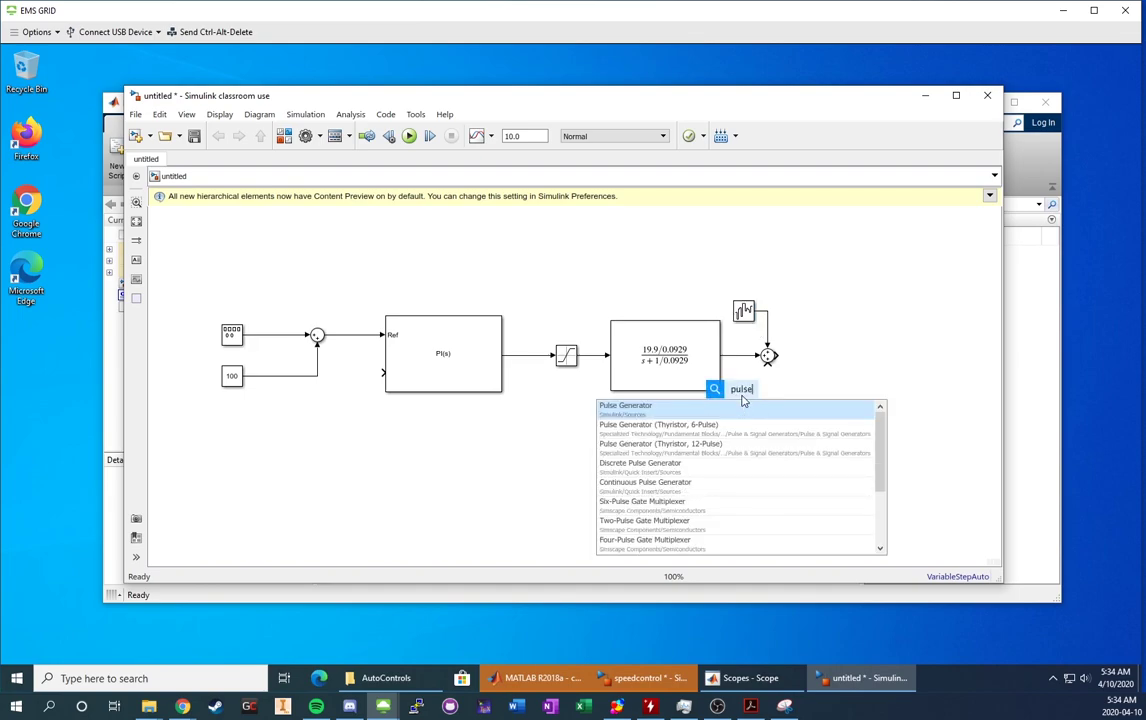
text(se)
key(Return)
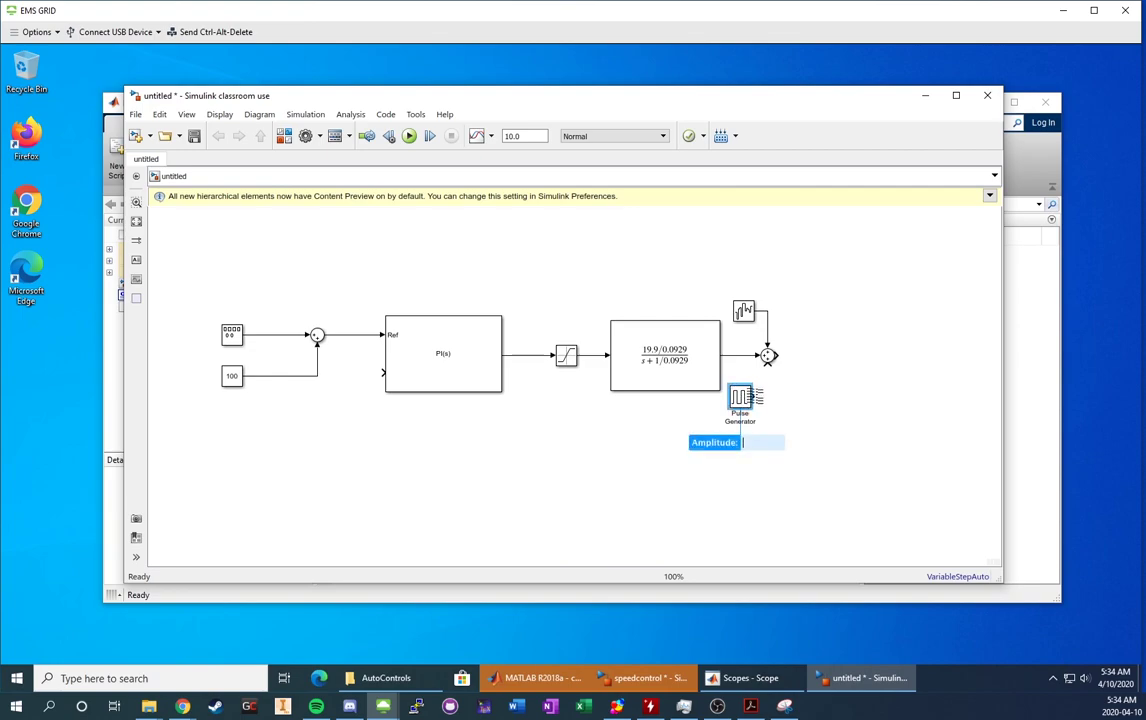
click(758, 394)
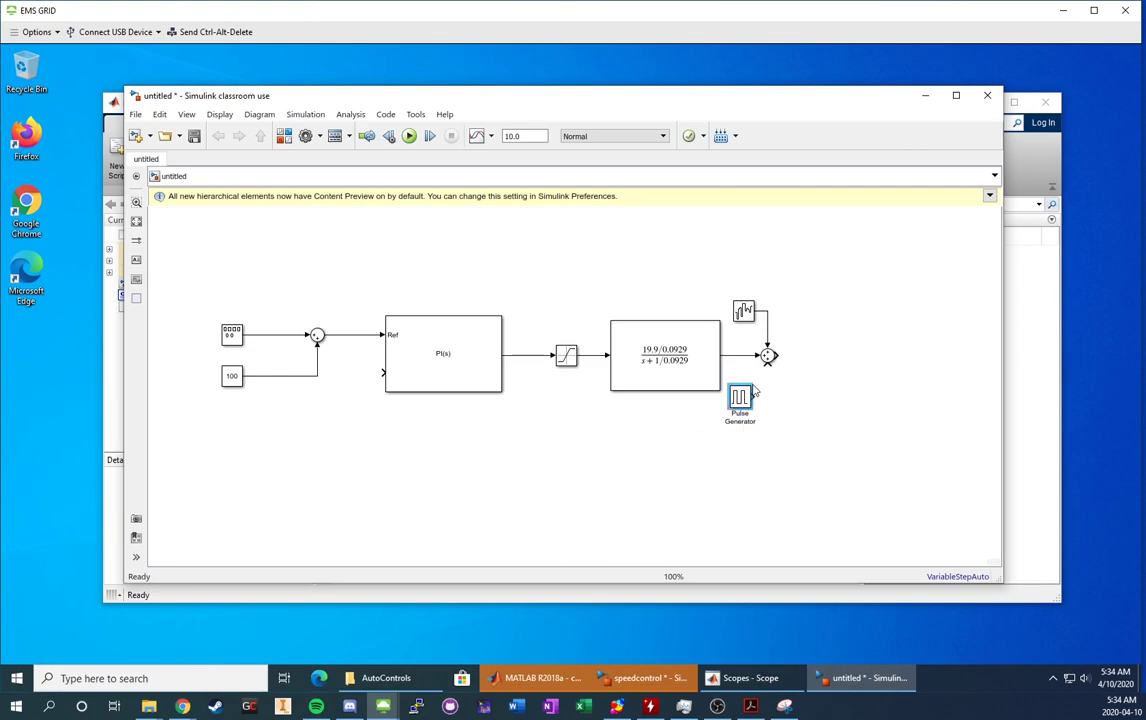
drag(754, 395, 768, 362)
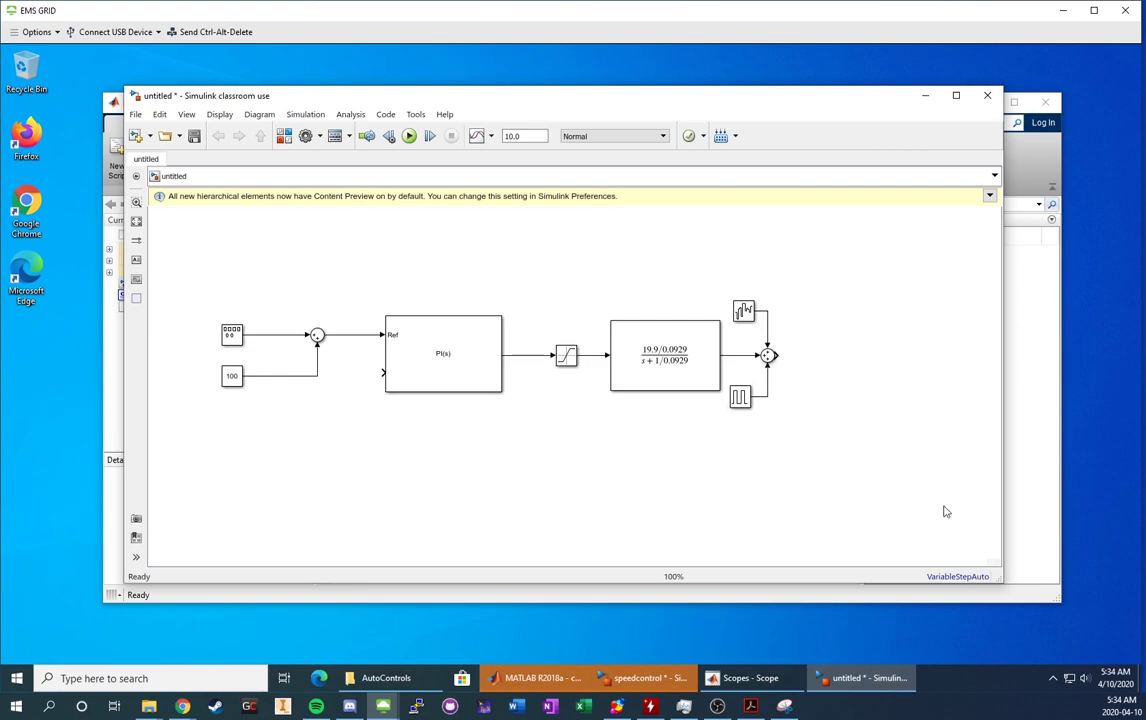
Add a Scope with 2 input ports beyond the output Sum
double_click(884, 345)
text(scop)
key(Return)
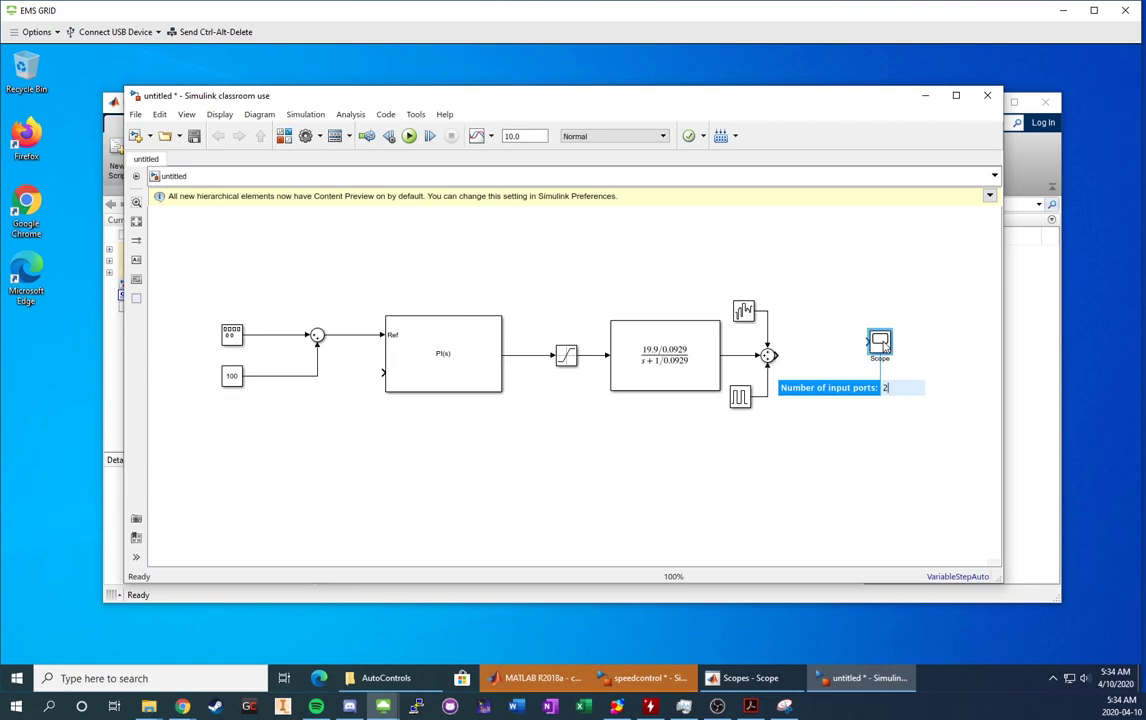
key(Return)
drag(883, 347, 912, 380)
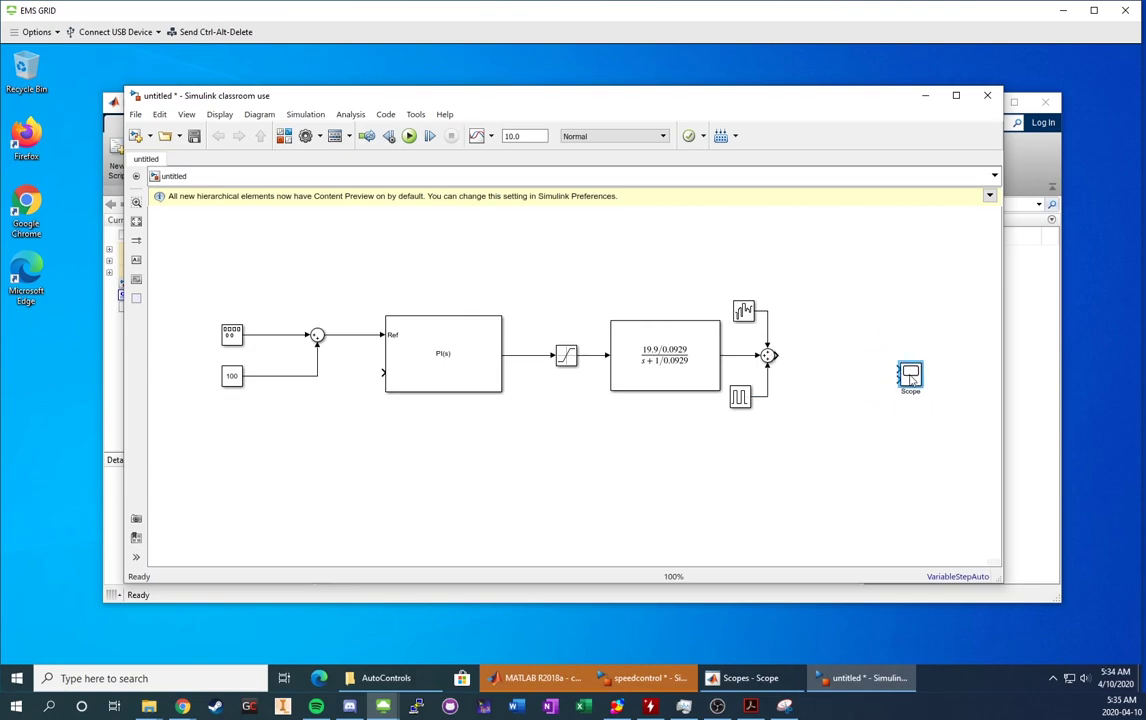
Add a Mux between the output Sum and the Scope, and place a copy of it directly below
double_click(820, 341)
text(mux)
click(822, 352)
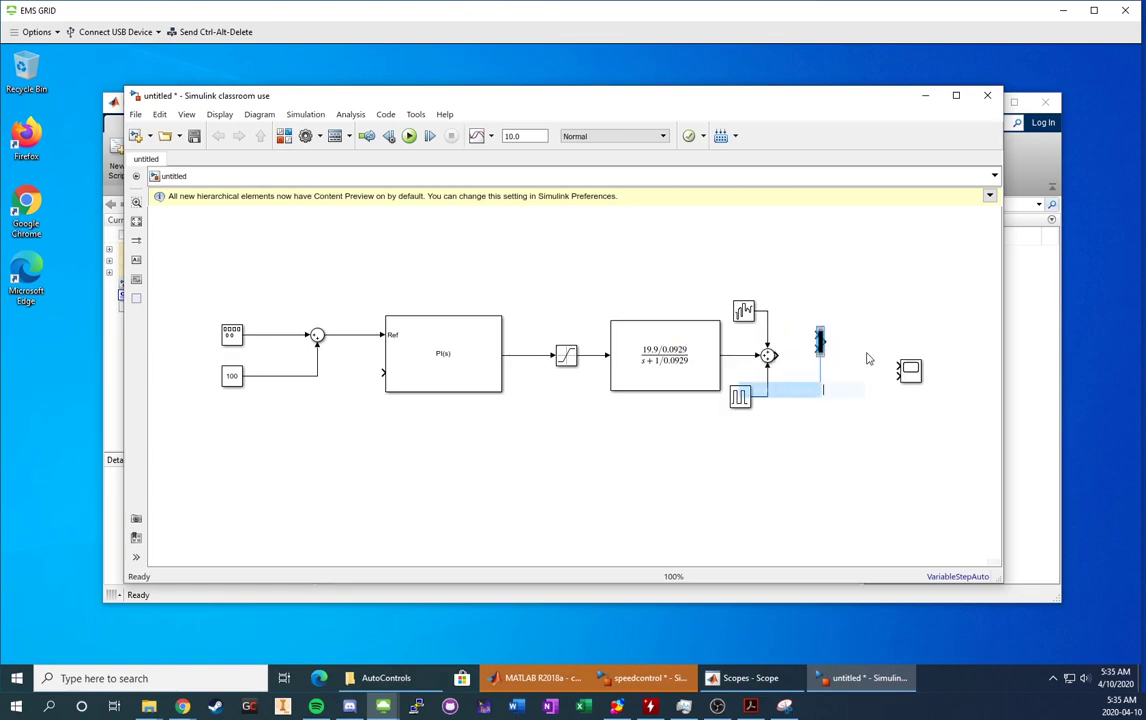
key(Return)
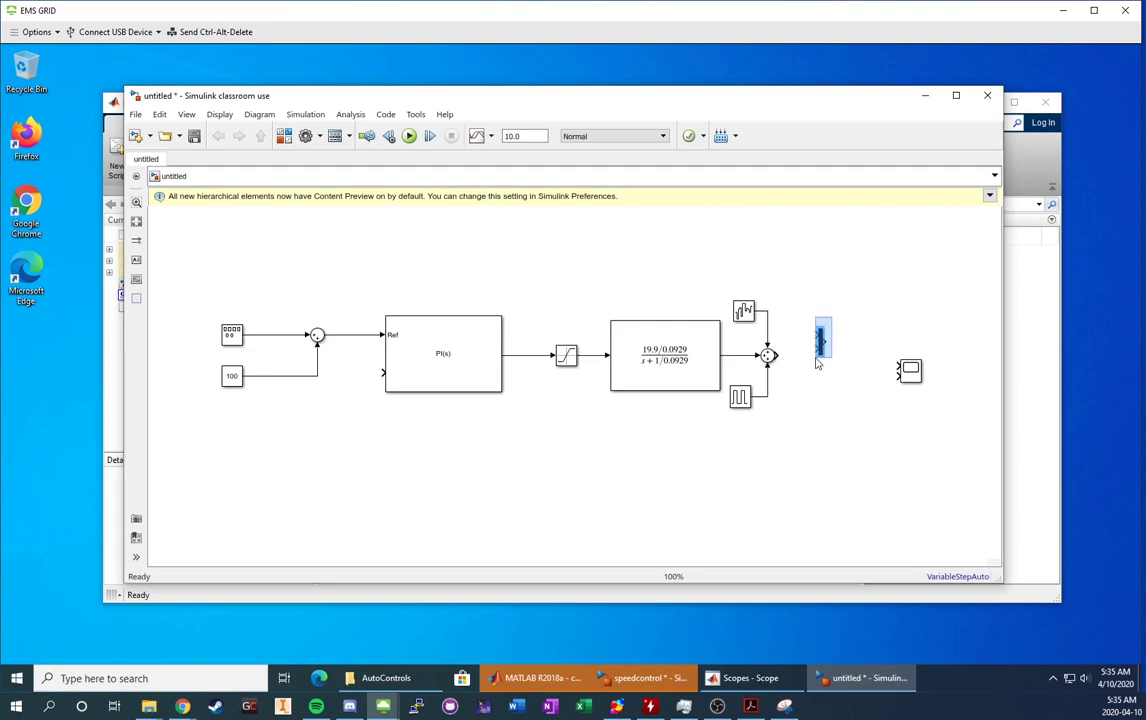
drag(820, 342, 822, 392)
click(878, 328)
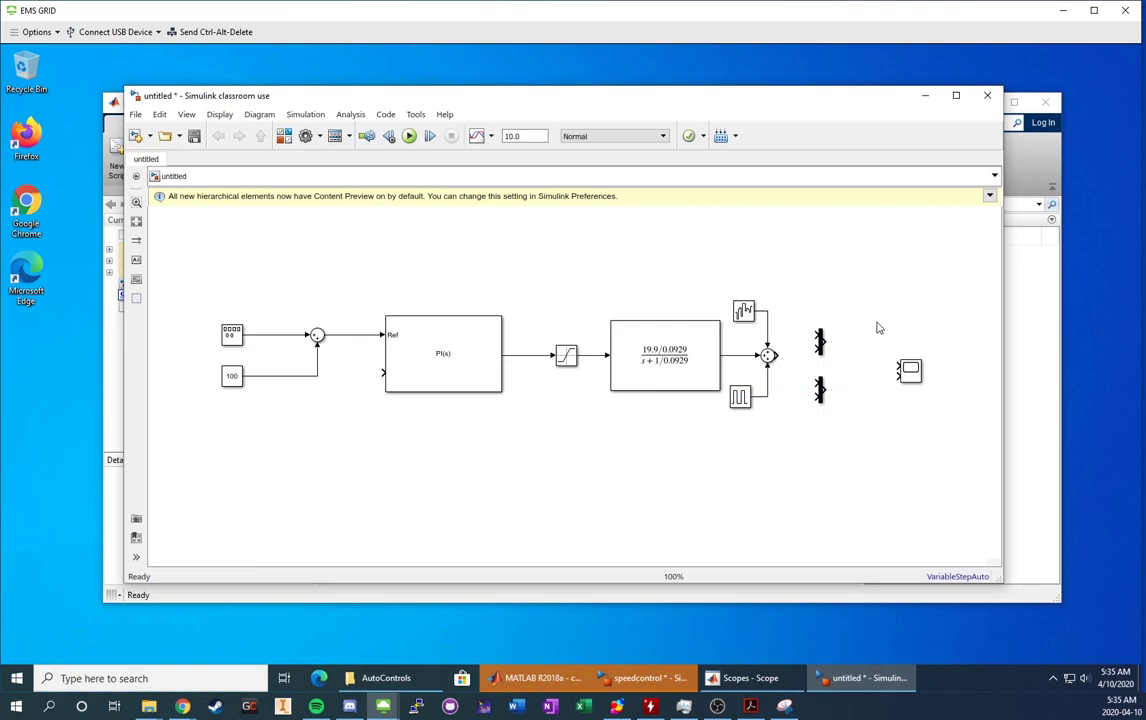
Wire the reference signal and the output Sum to the upper Mux, and feed the Sum output back to the controller's second input
mouse_move(910, 369)
mouse_down()
mouse_move(929, 332)
mouse_move(914, 358)
mouse_up()
click(875, 310)
drag(773, 355, 814, 346)
drag(816, 323, 355, 335)
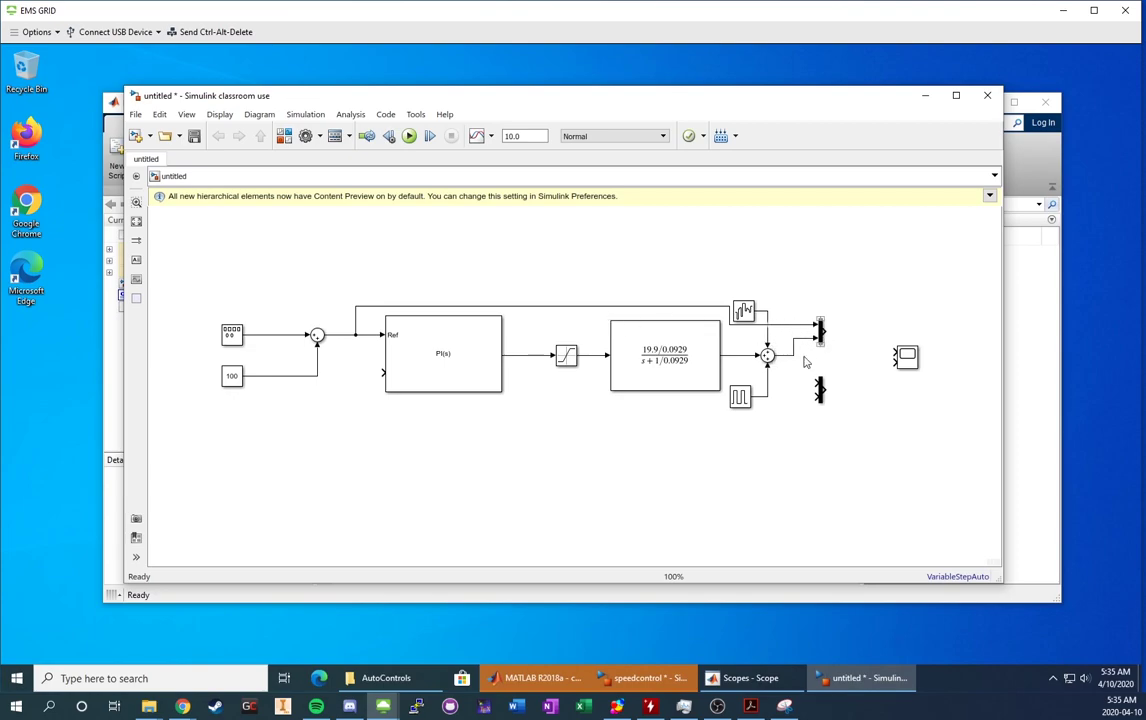
mouse_move(384, 373)
mouse_down()
mouse_move(356, 440)
mouse_move(558, 493)
mouse_move(773, 490)
mouse_move(760, 400)
mouse_move(793, 375)
mouse_move(791, 355)
mouse_up()
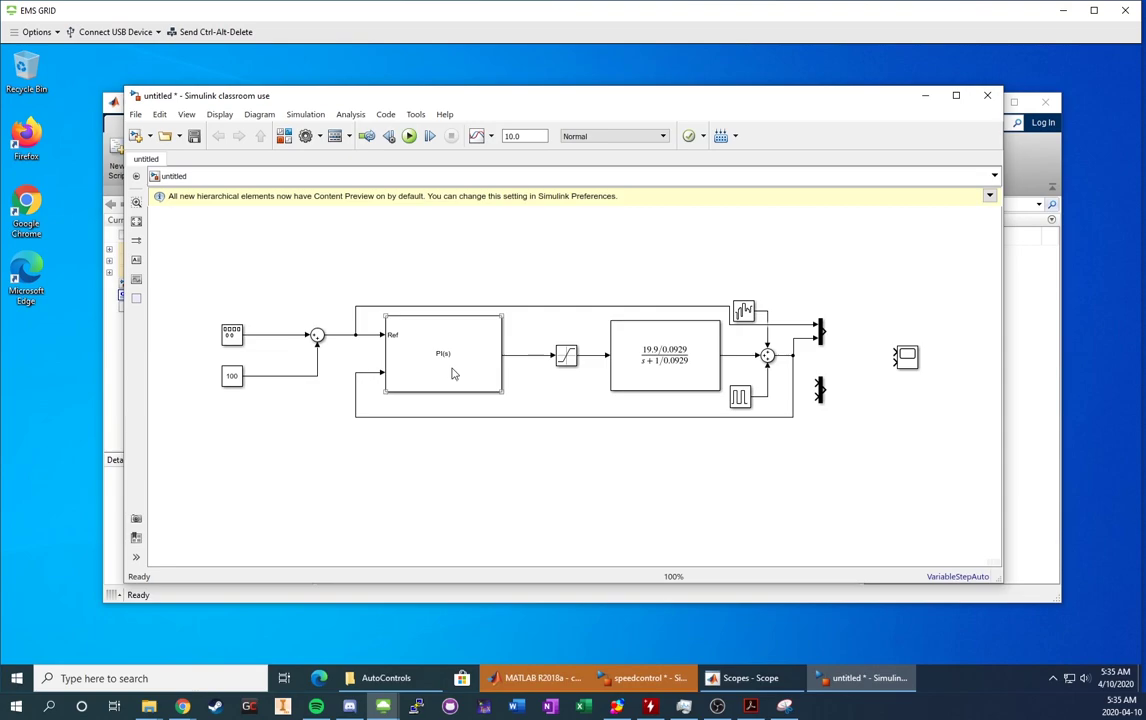
Wire the lower Mux's inputs to the signals before and after the Saturation block
click(819, 391)
drag(819, 391, 538, 355)
drag(812, 397, 589, 357)
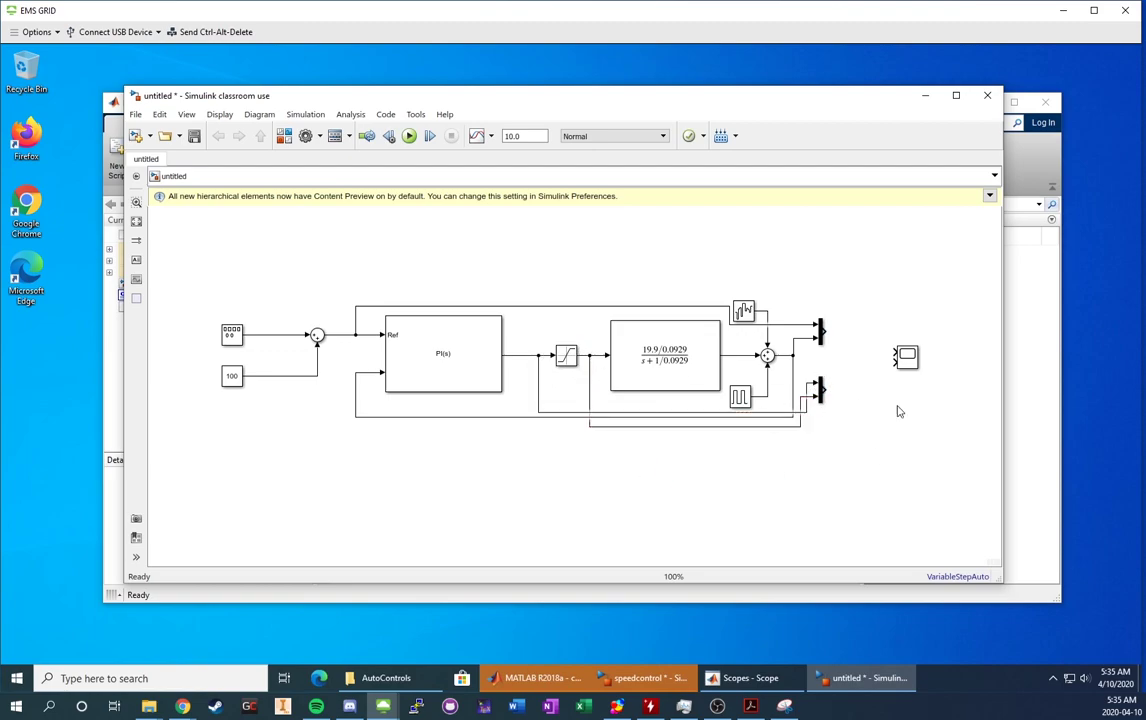
Move the lower Mux down below the feedback line, in line with the upper Mux
drag(820, 390, 850, 392)
click(823, 410)
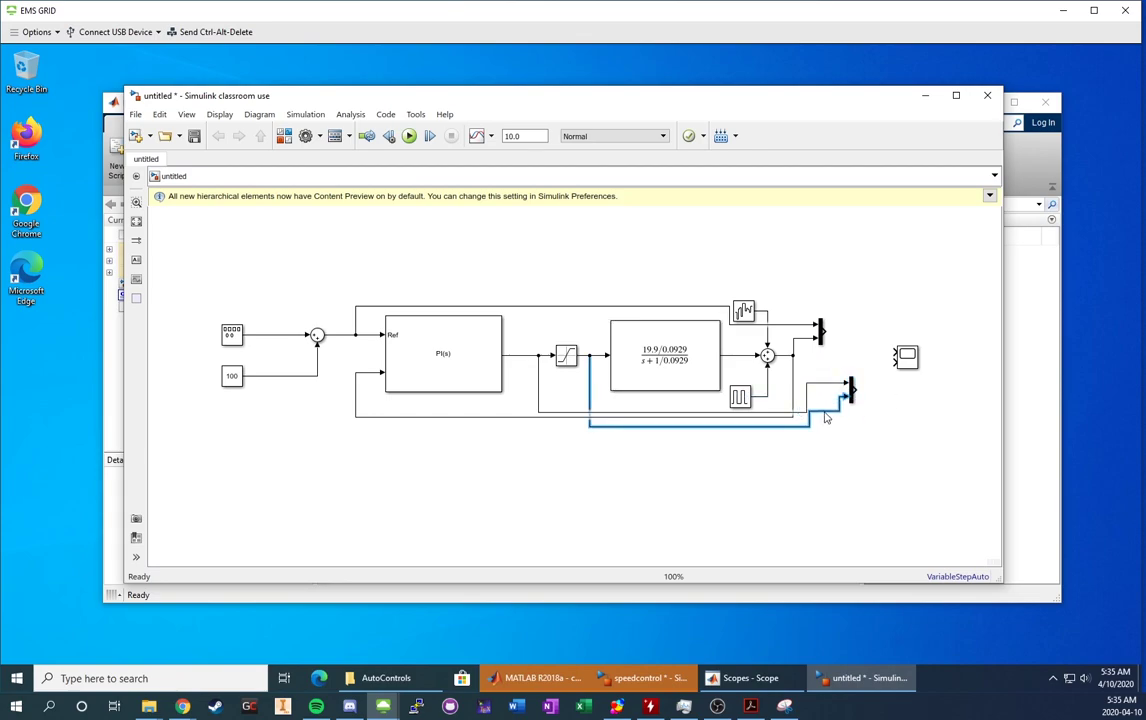
drag(851, 400, 820, 445)
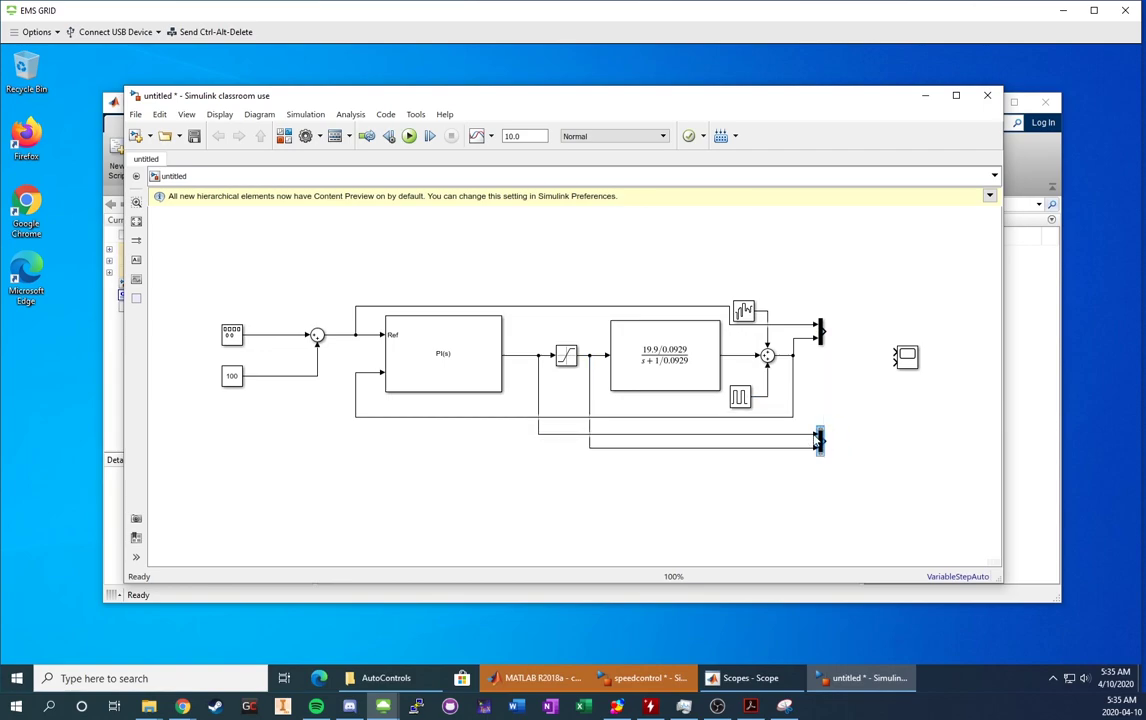
Delete both input wires of the lower Mux
click(692, 438)
click(686, 434)
key(Delete)
click(686, 448)
key(Delete)
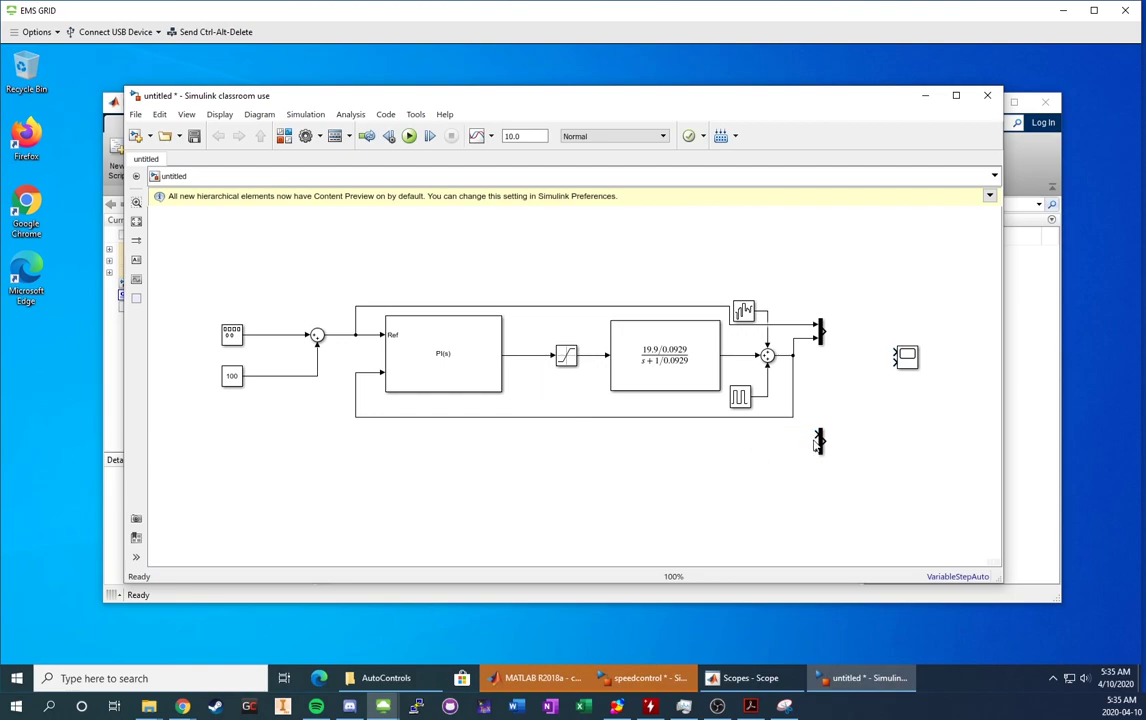
Wire the lower Mux's upper input to the Saturation output and its lower input to the controller output, and connect the Muxes to the Scope
drag(817, 434, 596, 357)
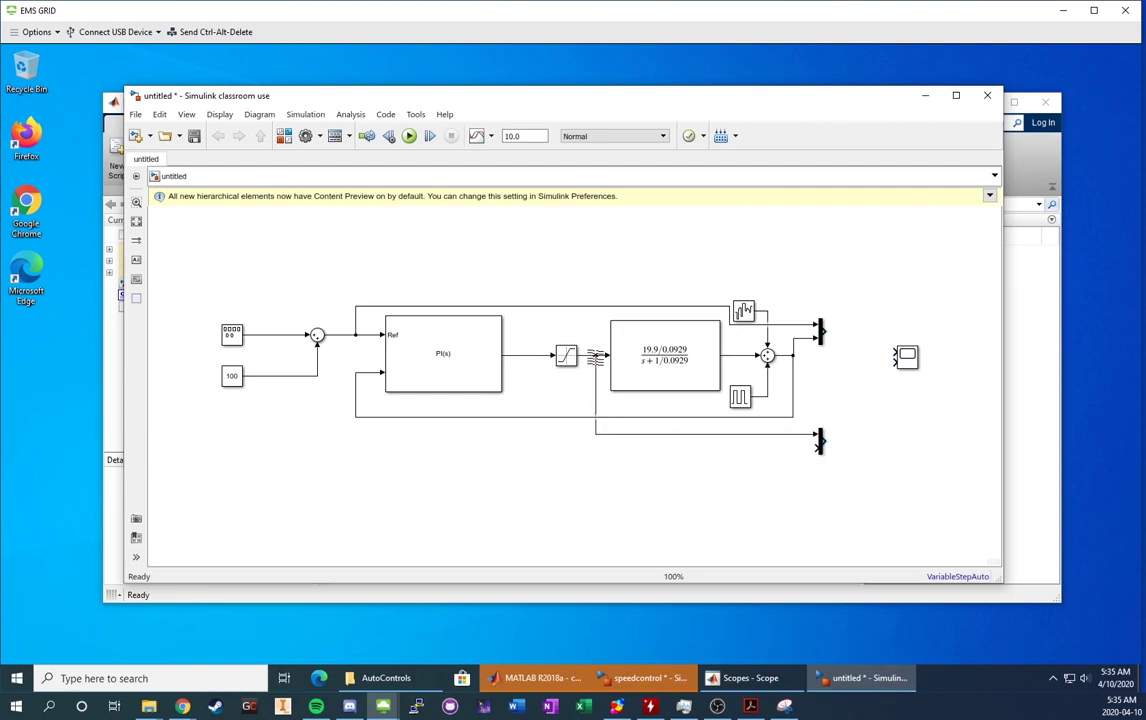
drag(818, 448, 533, 355)
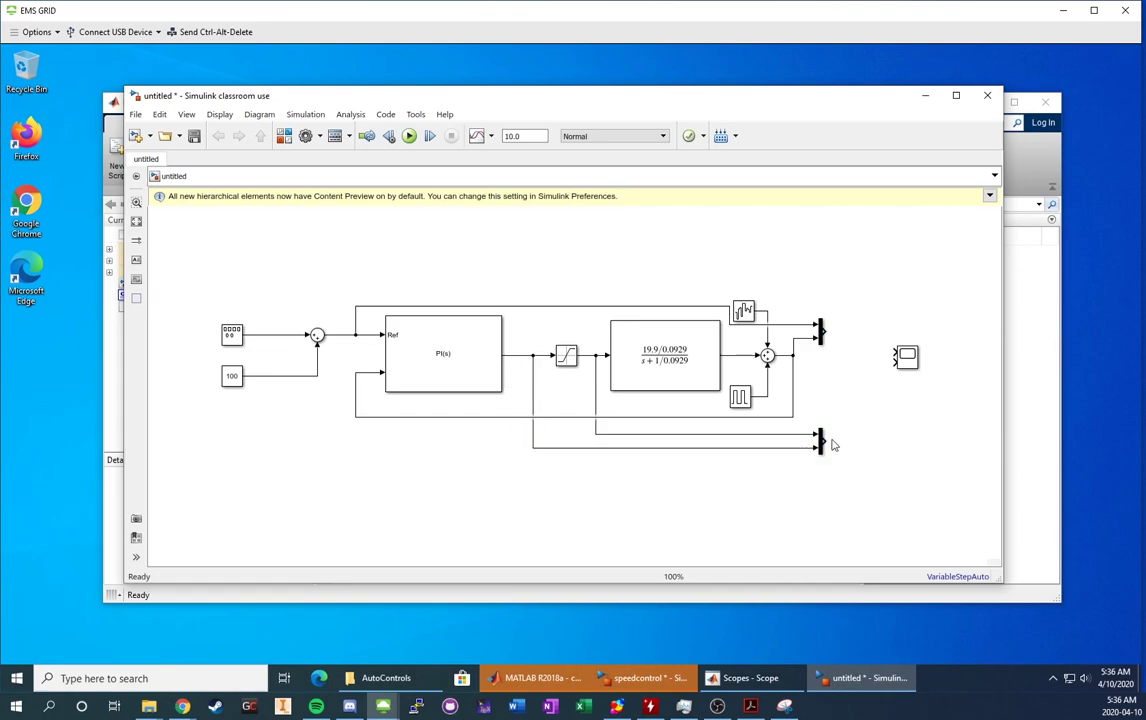
drag(824, 441, 829, 331)
Review the parameters of the Signal Generator and Constant blocks that feed the reference signal
double_click(232, 336)
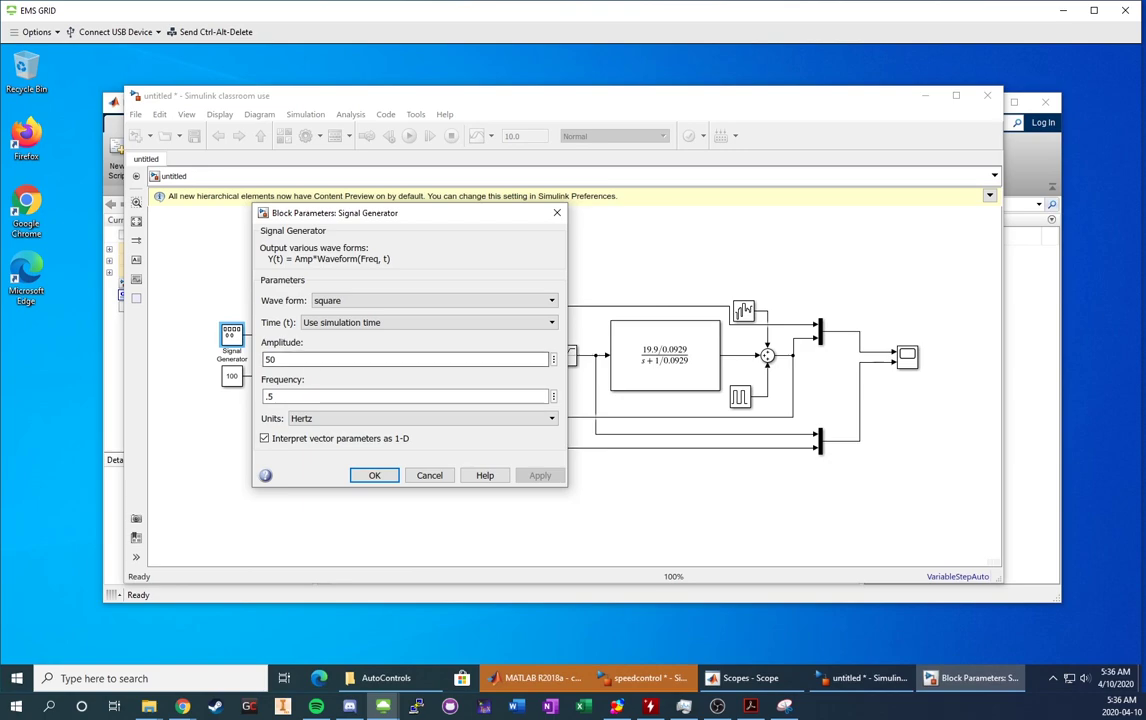
double_click(269, 359)
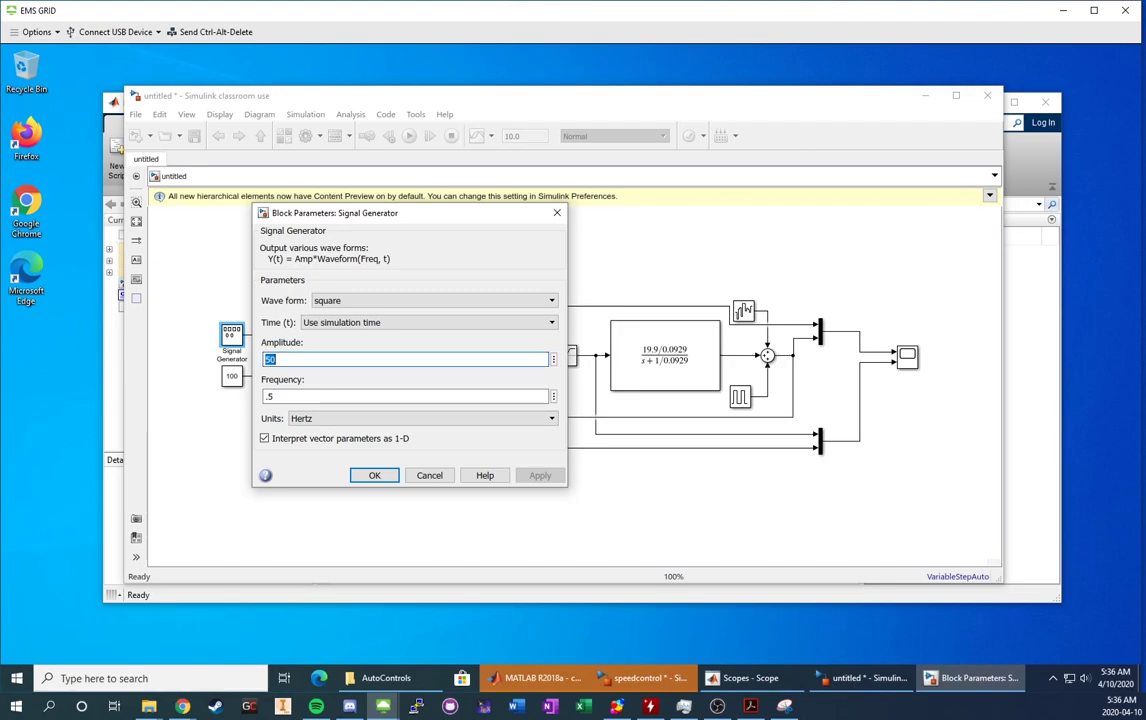
key(Tab)
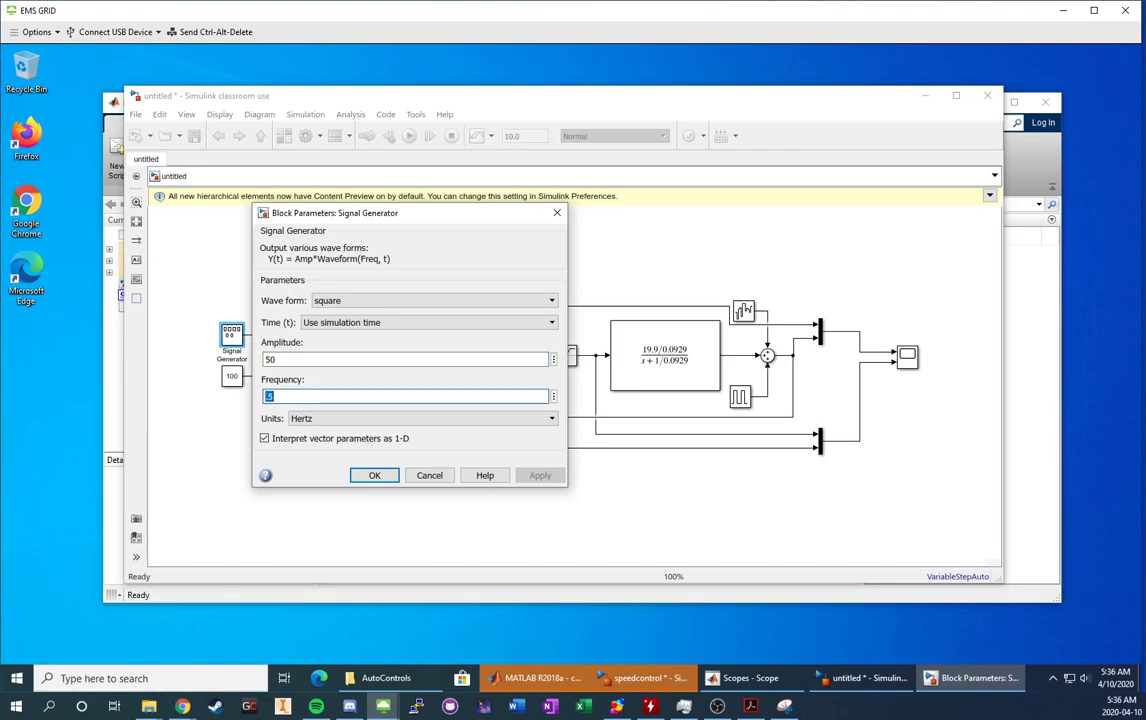
key(Tab)
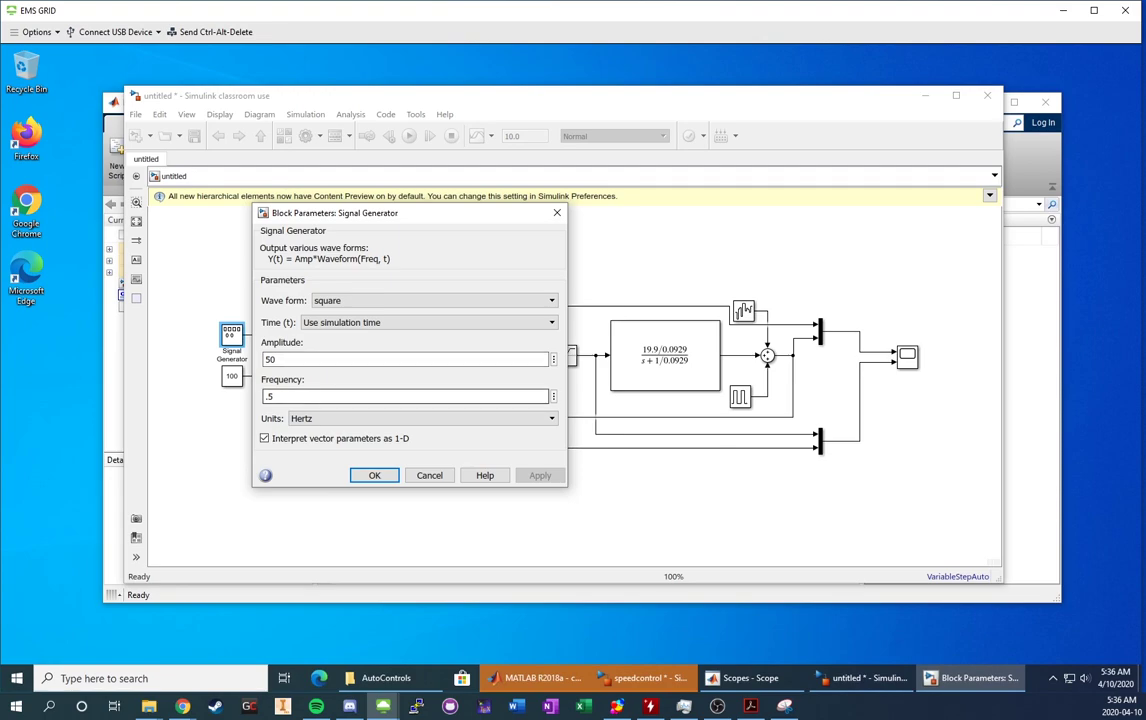
click(372, 476)
double_click(230, 378)
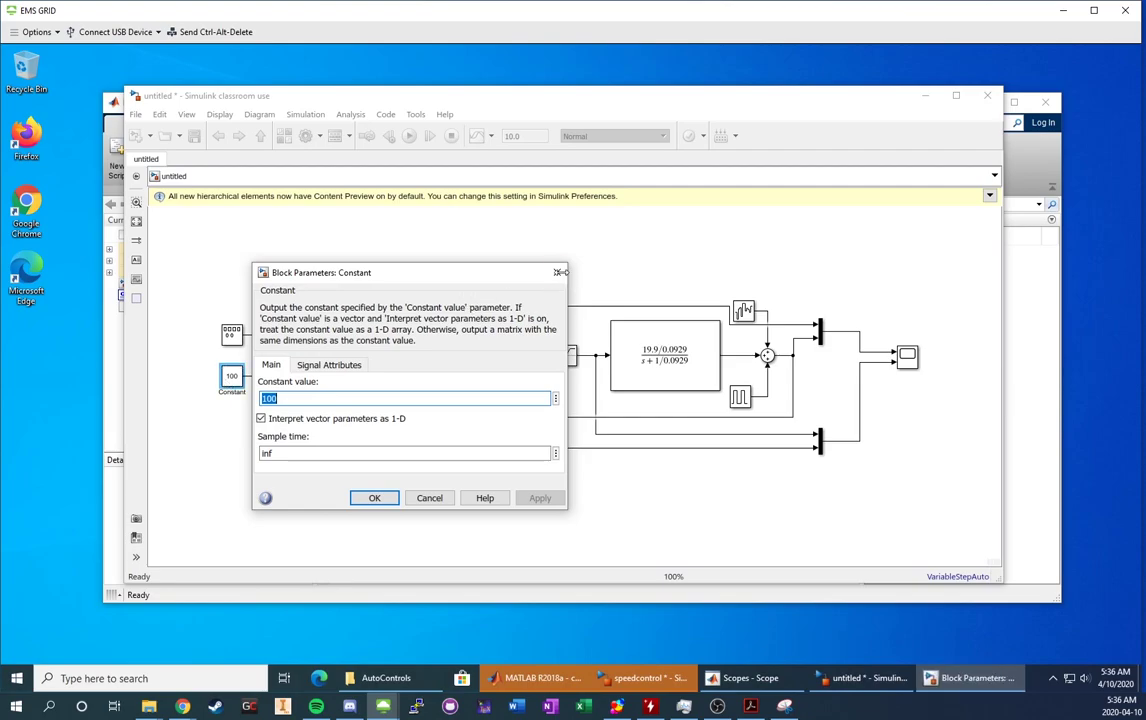
click(559, 272)
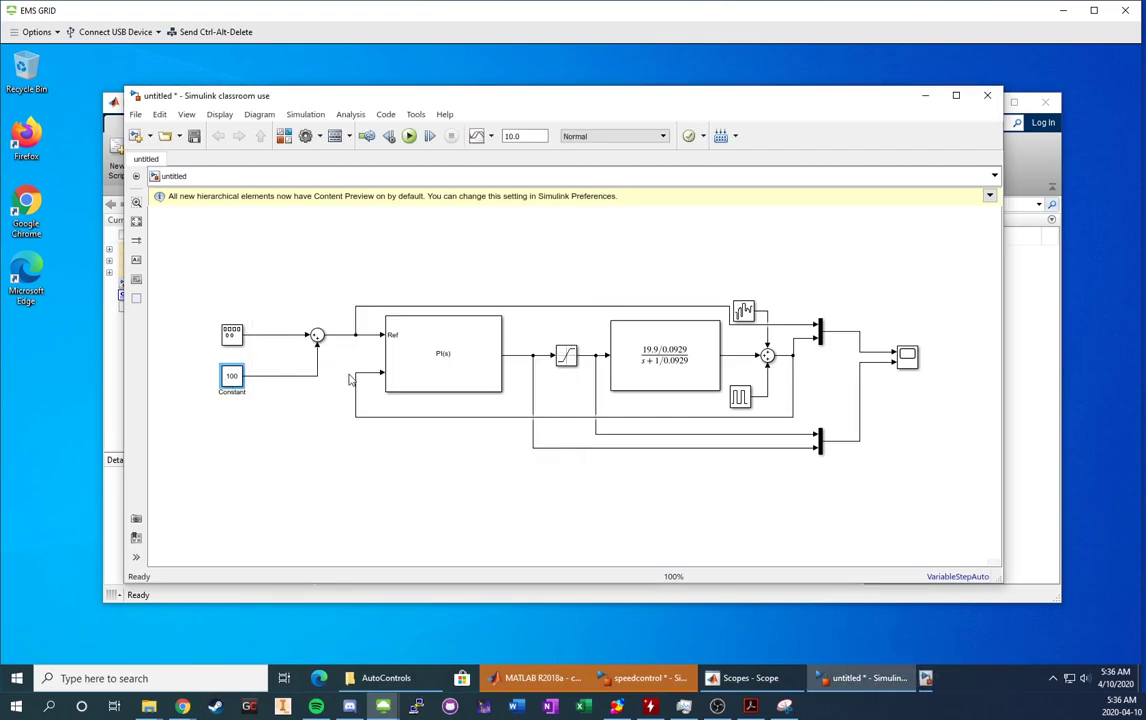
Set the PI controller's integral gain to 0
double_click(429, 354)
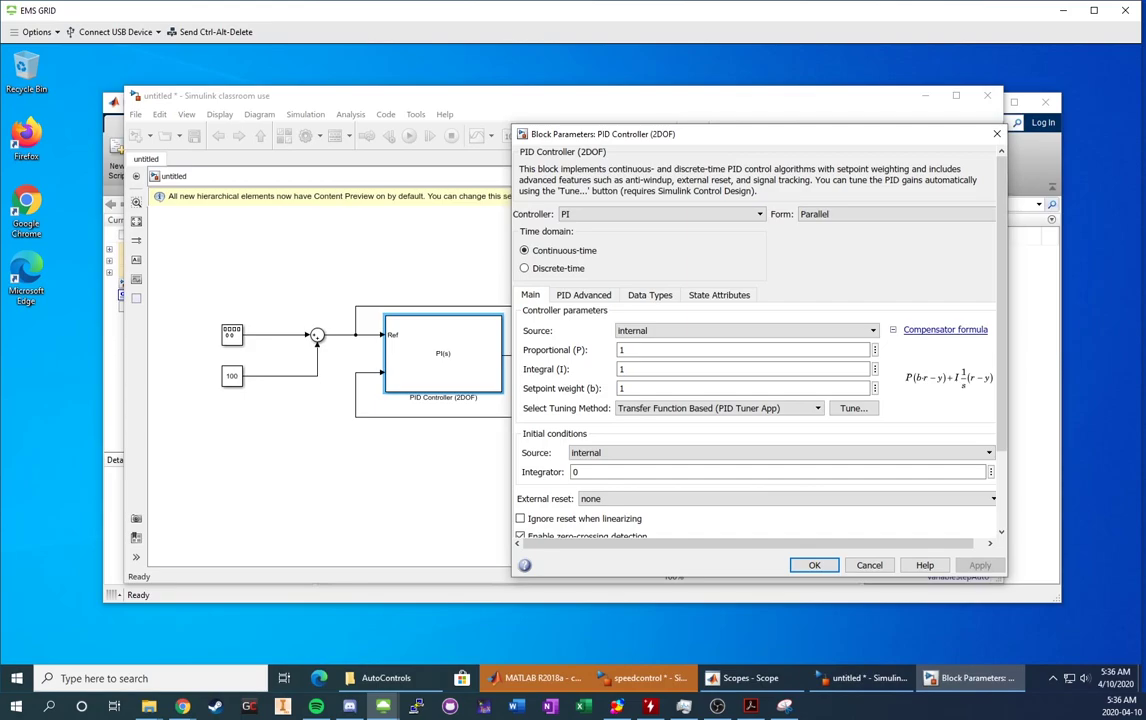
key(Tab)
text(0)
click(814, 565)
Review the Saturation limits, the Transfer Fcn numerator and denominator coefficients, and the Band-Limited White Noise parameters
double_click(566, 355)
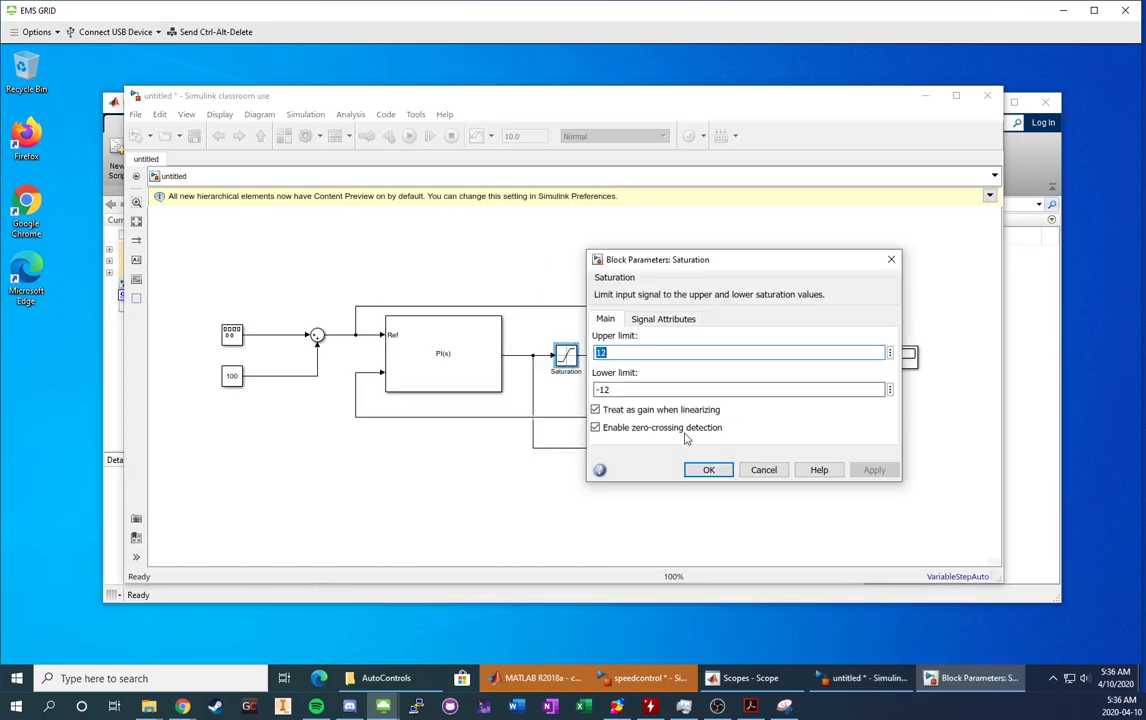
click(707, 471)
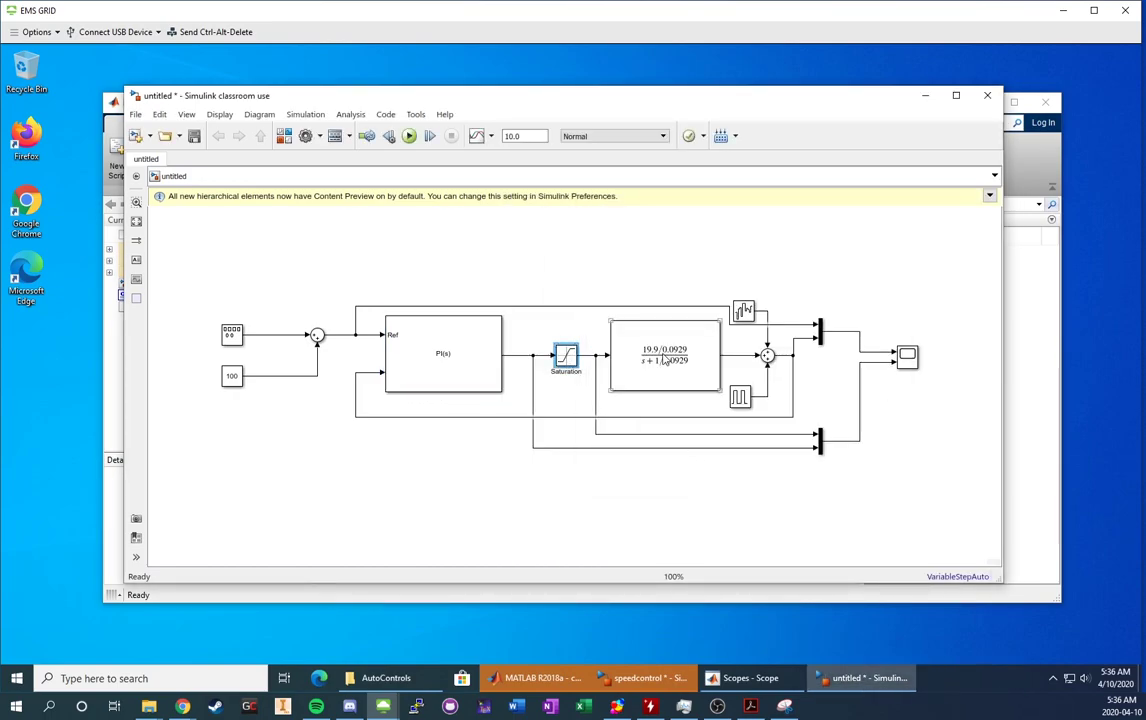
double_click(614, 328)
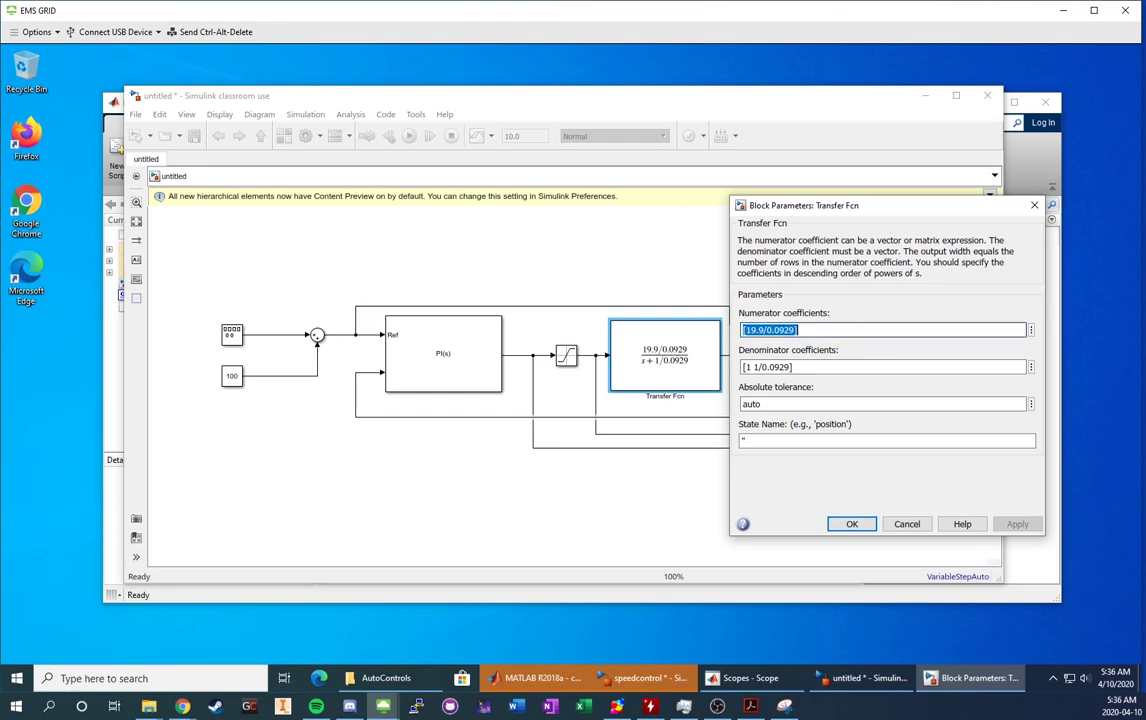
key(Tab)
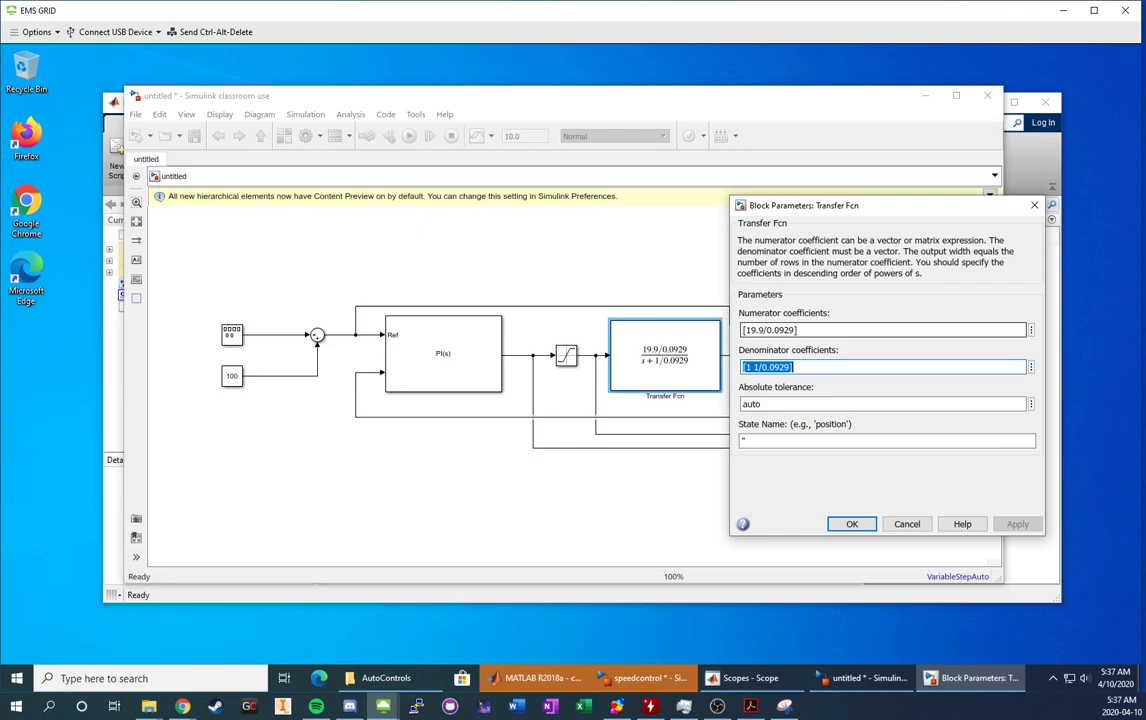
key(shift+Tab)
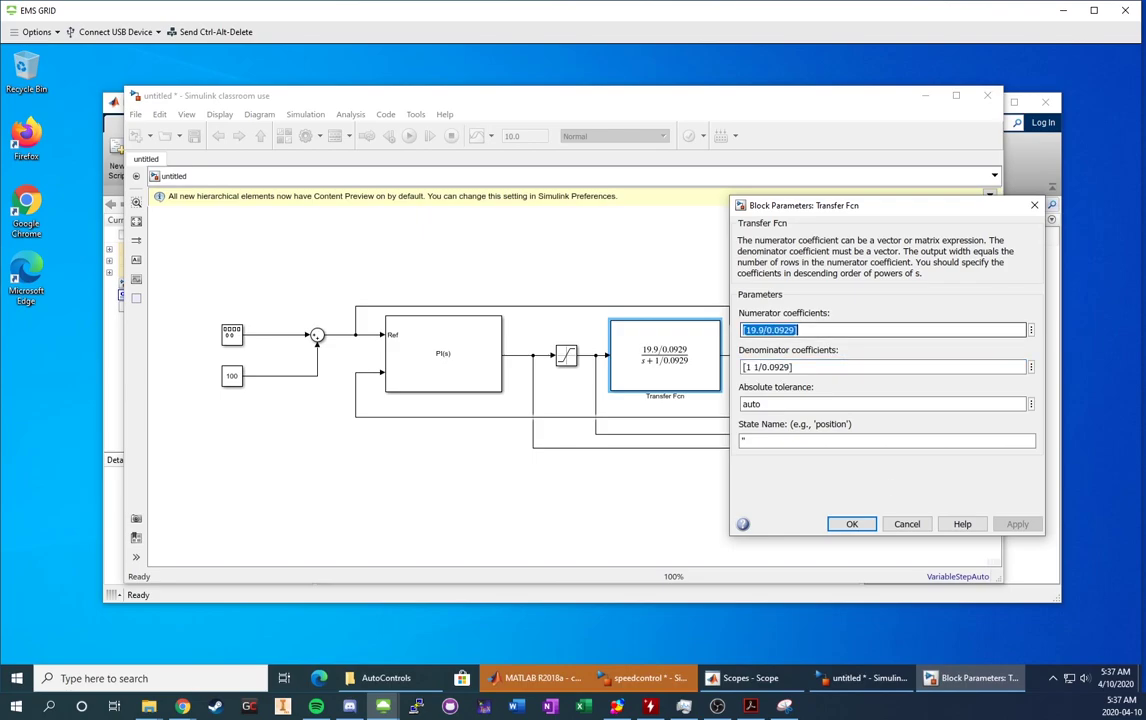
click(855, 525)
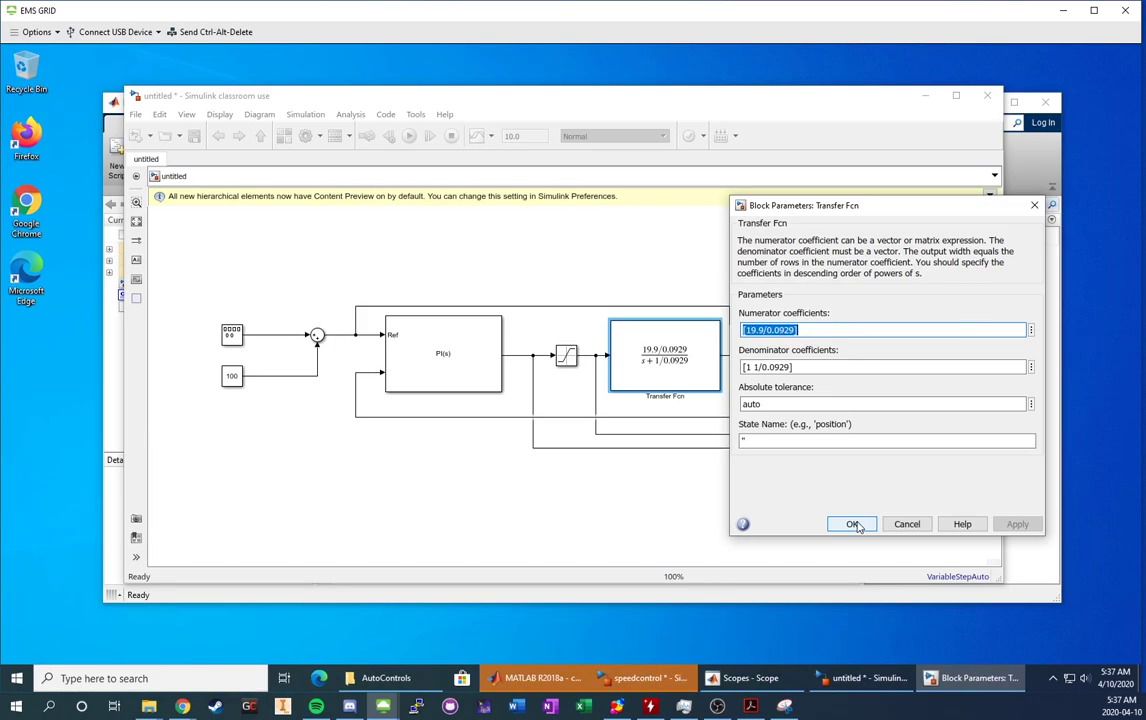
click(853, 524)
double_click(744, 312)
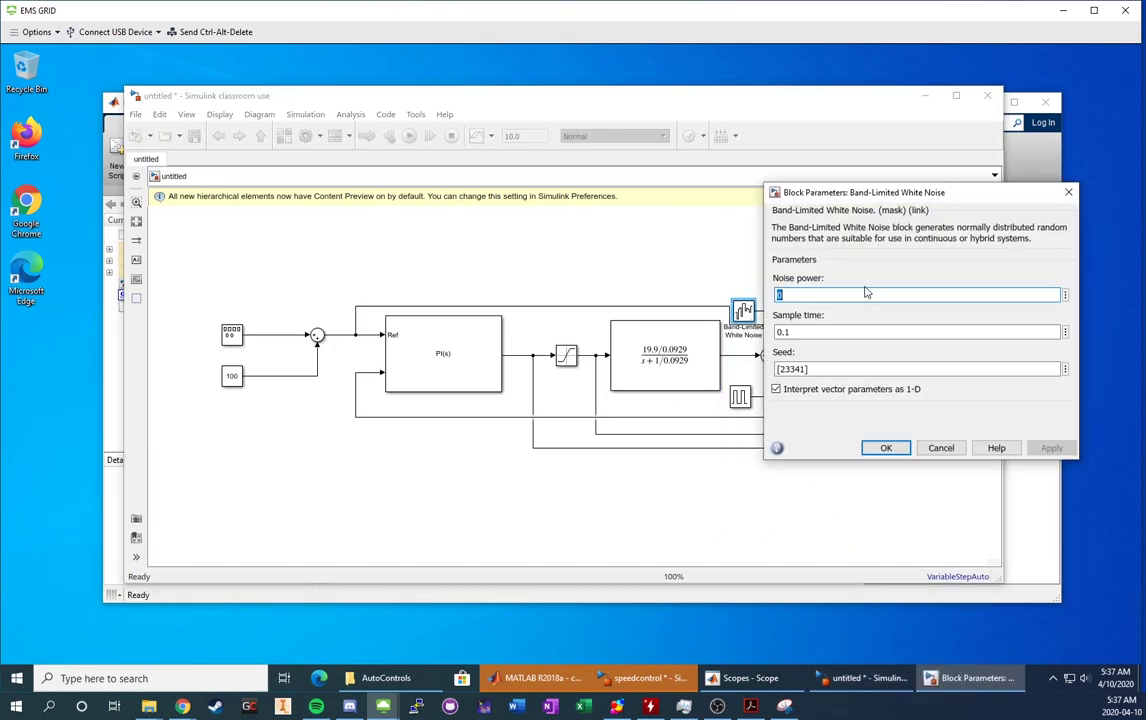
key(Return)
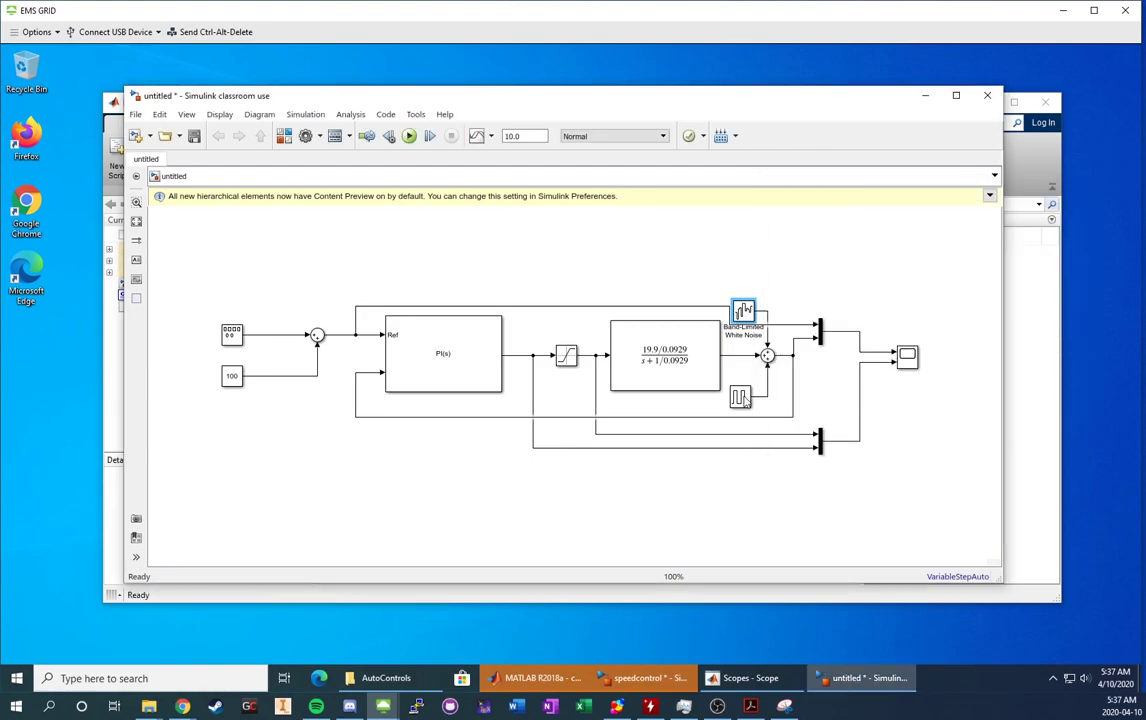
Set the Pulse Generator's period to 6 s, pulse width to 25% and phase delay to 2 s
double_click(739, 397)
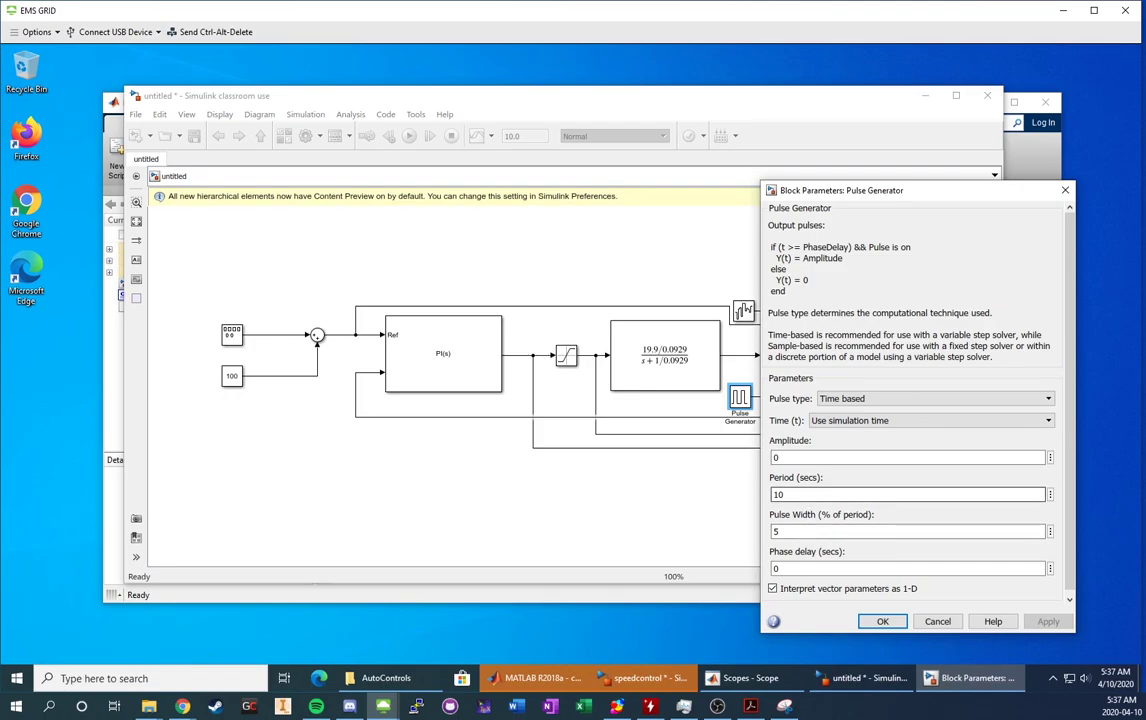
text(6)
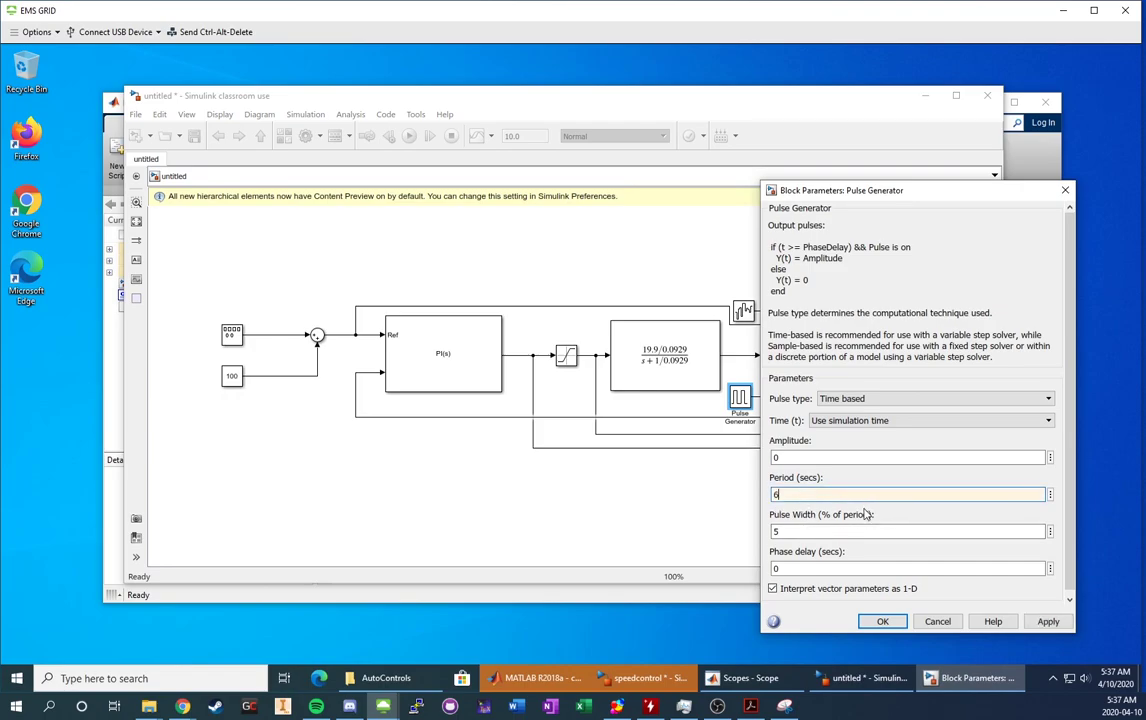
key(Tab)
text(2)
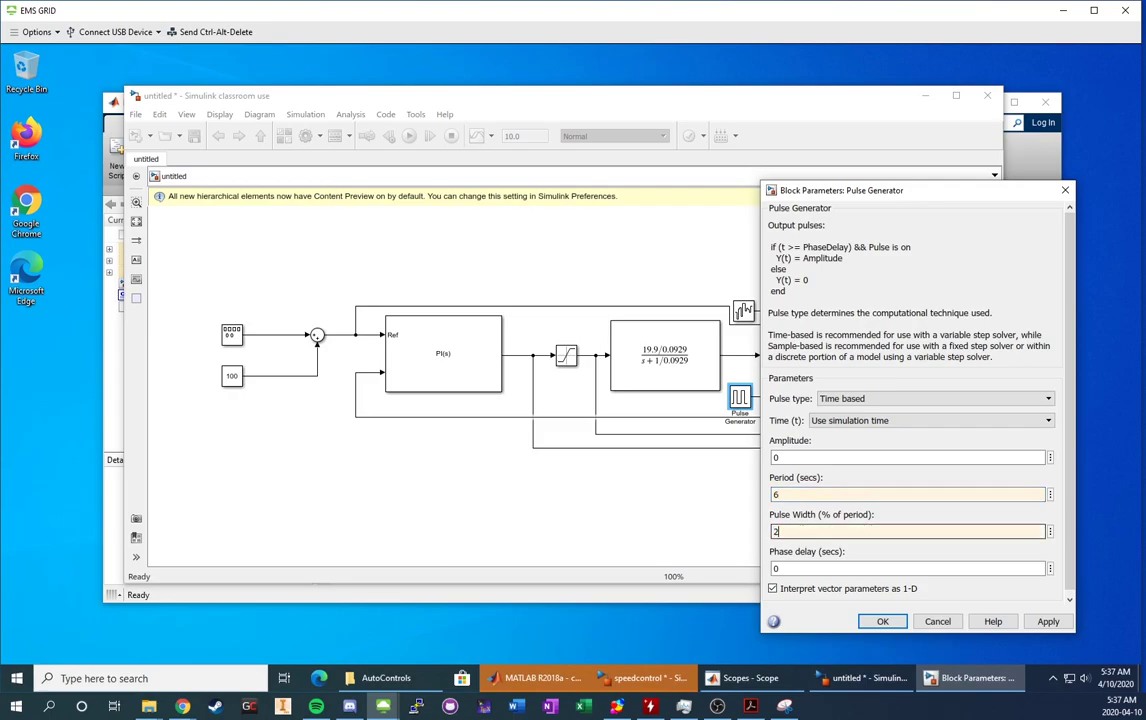
key(Tab)
text(2)
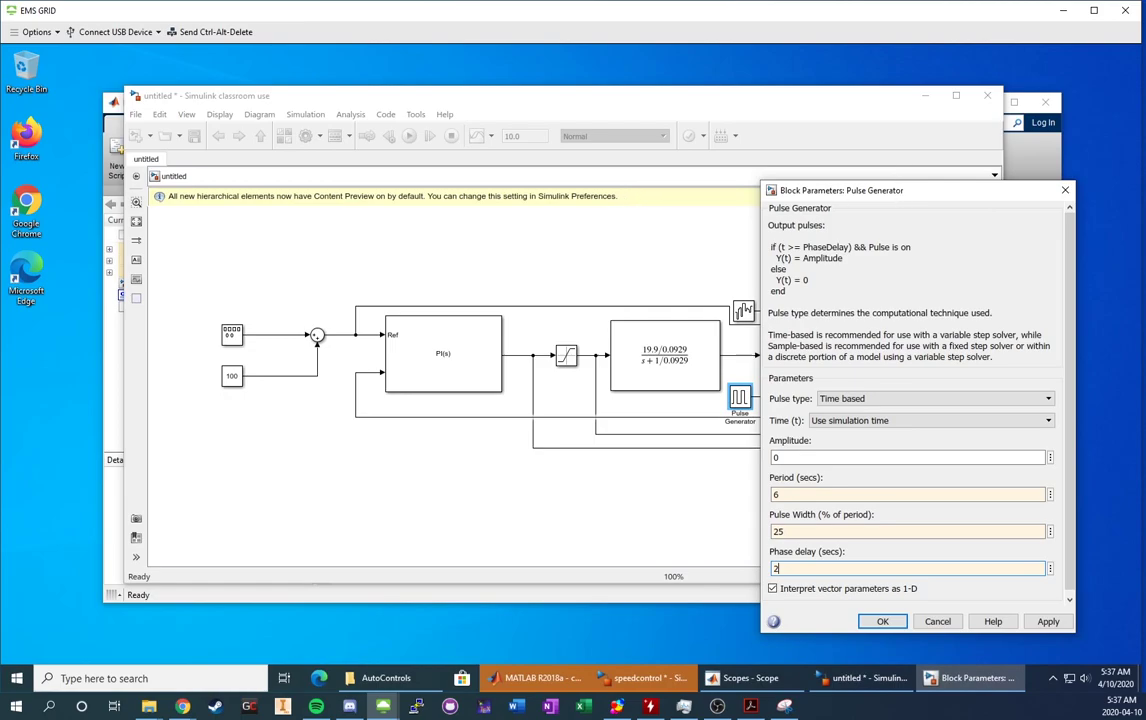
drag(910, 190, 638, 176)
click(776, 607)
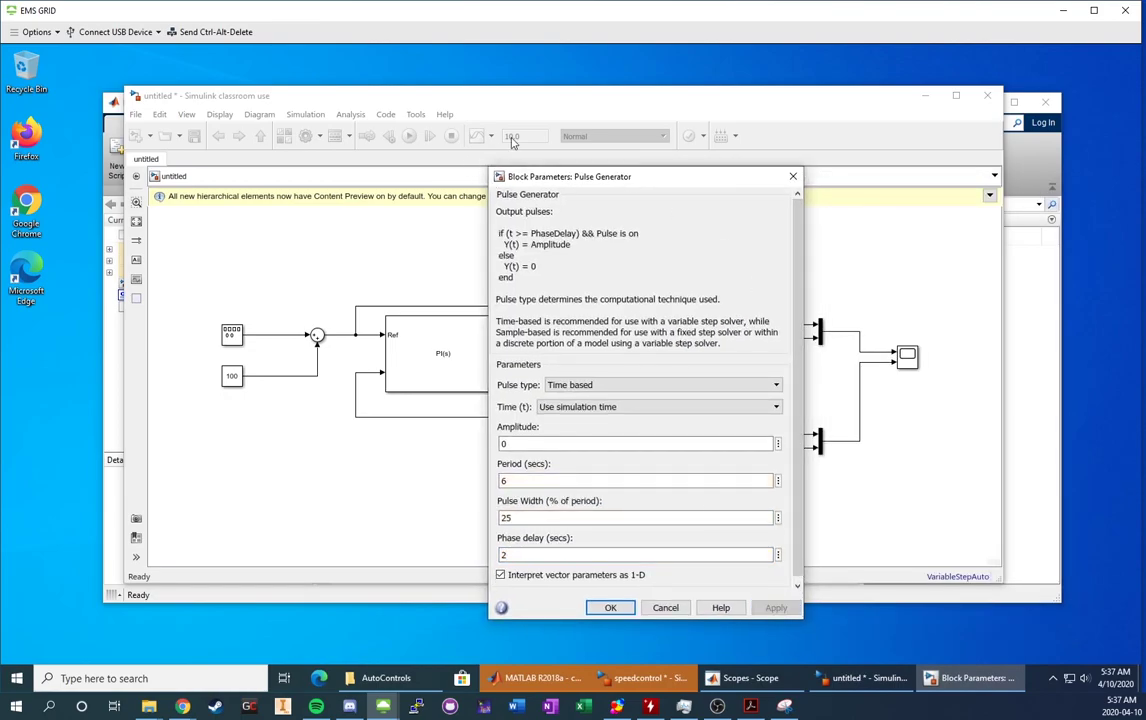
click(612, 607)
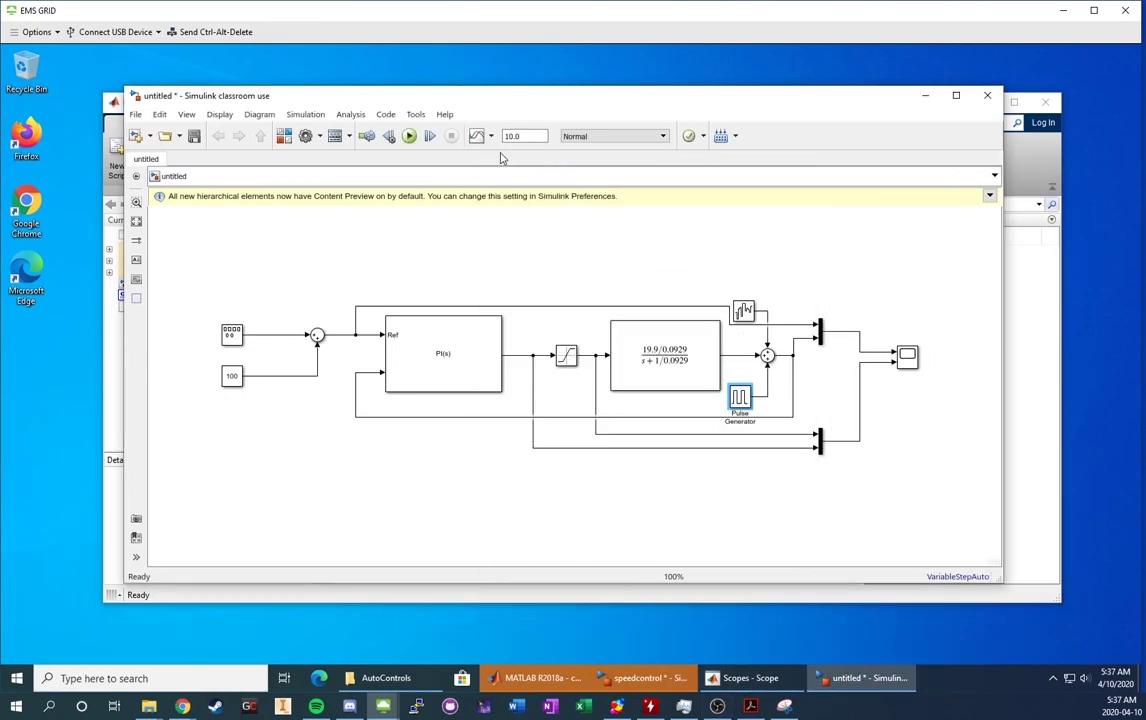
Set the simulation stop time to 6 and lay out the Scope as two stacked plots
text(6)
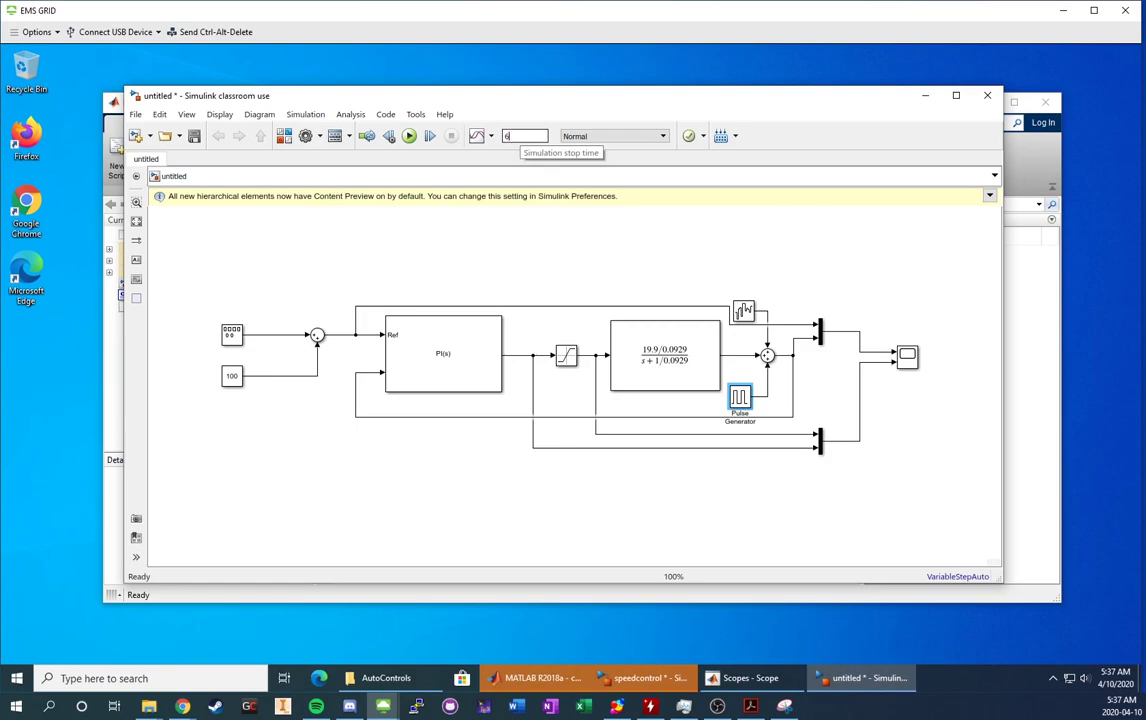
click(910, 359)
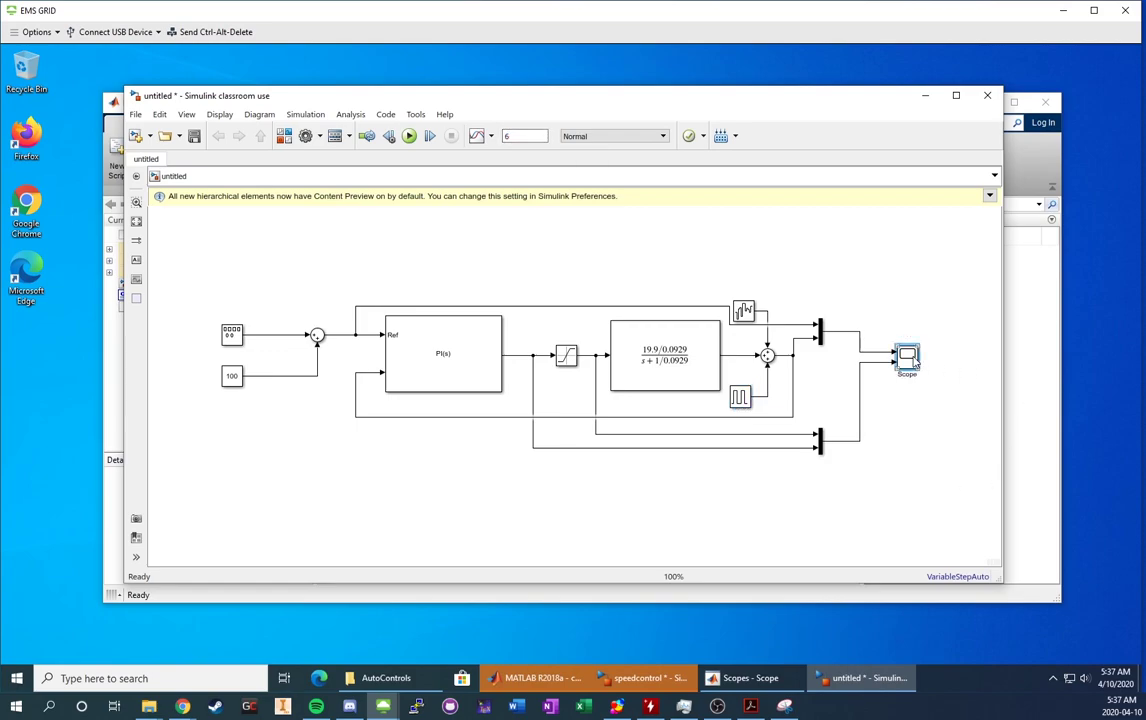
double_click(910, 358)
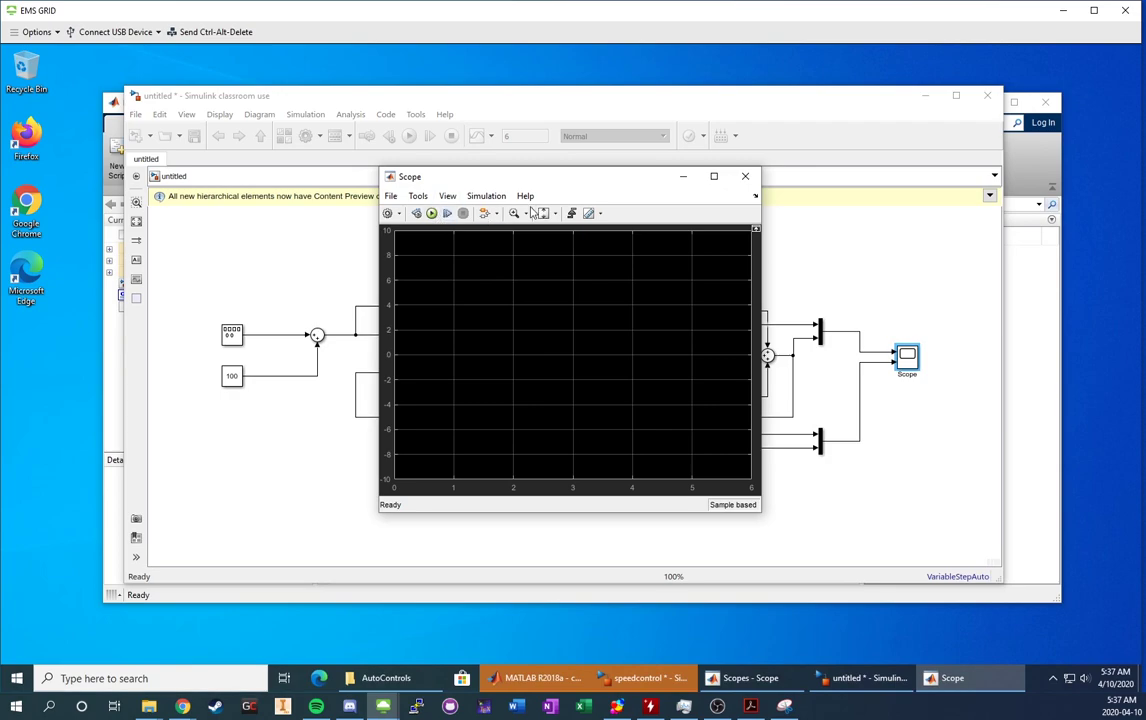
click(447, 196)
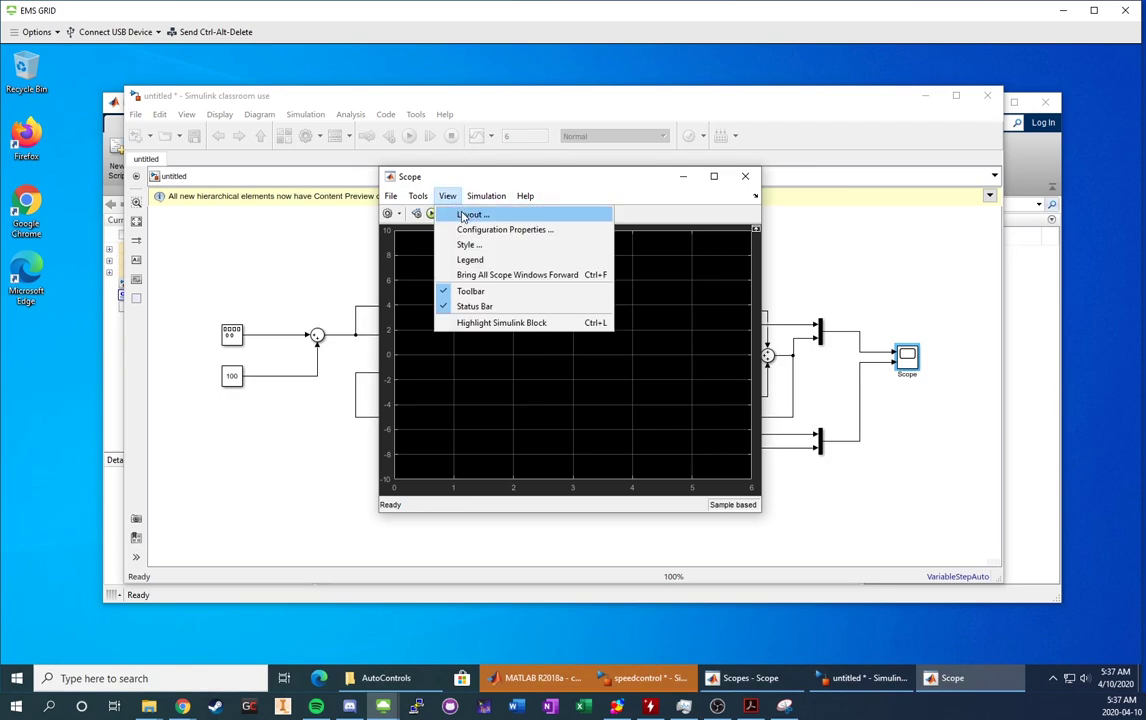
click(462, 212)
click(475, 244)
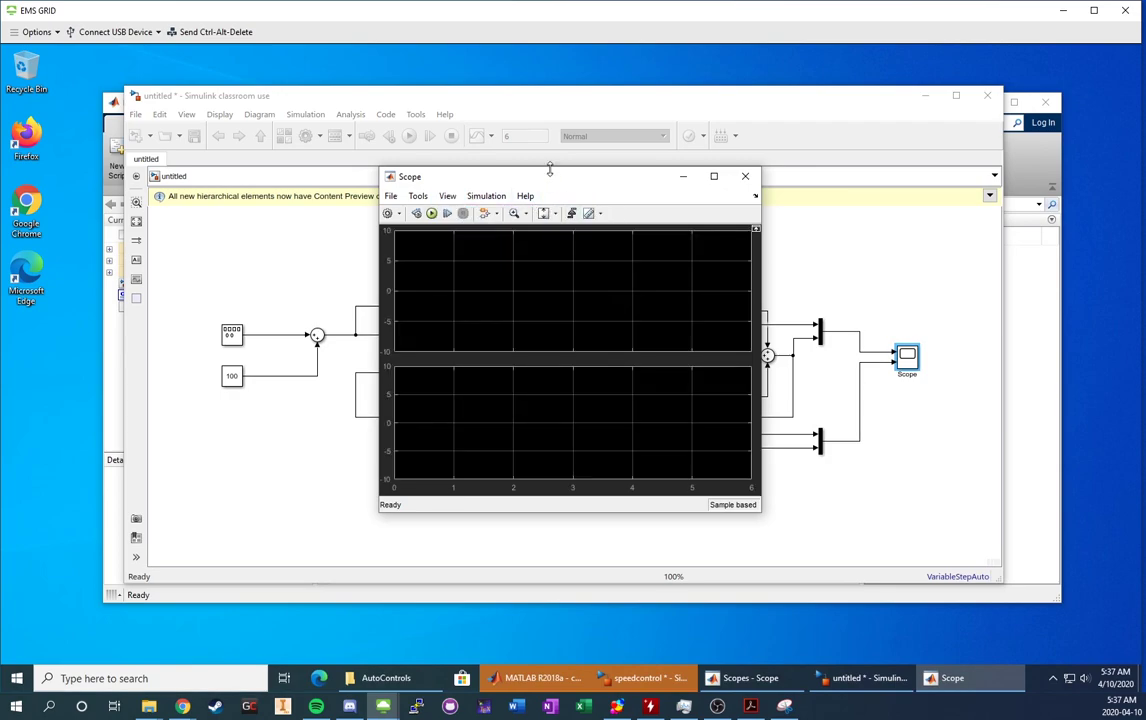
Stretch the Scope window to the full screen height and widen it
drag(550, 168, 553, 140)
double_click(553, 140)
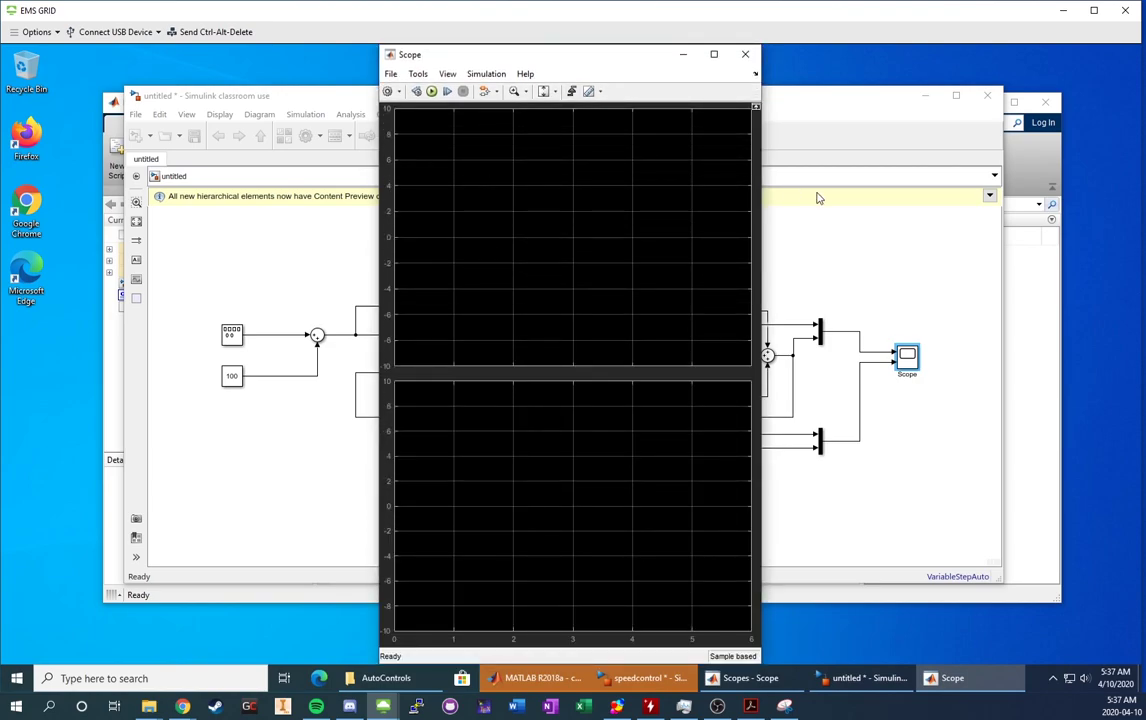
drag(760, 170, 849, 170)
Run the simulation and zoom the upper Scope plot in on the response between about 1 and 2 seconds
click(431, 91)
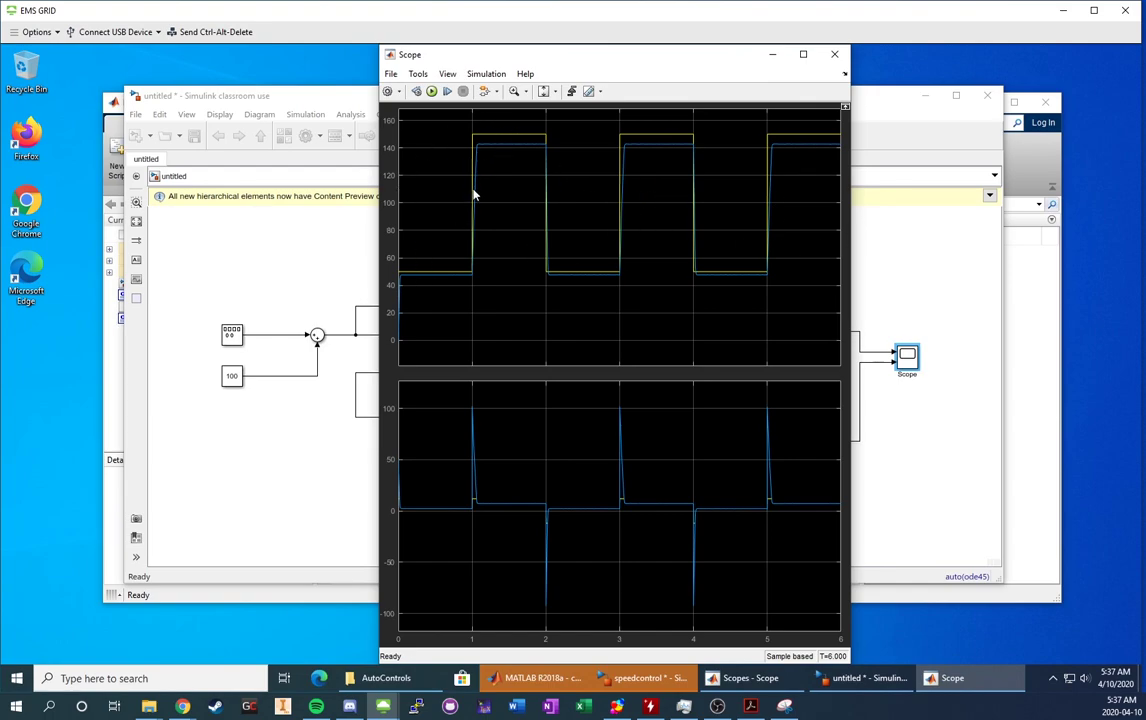
click(514, 91)
drag(455, 125, 556, 192)
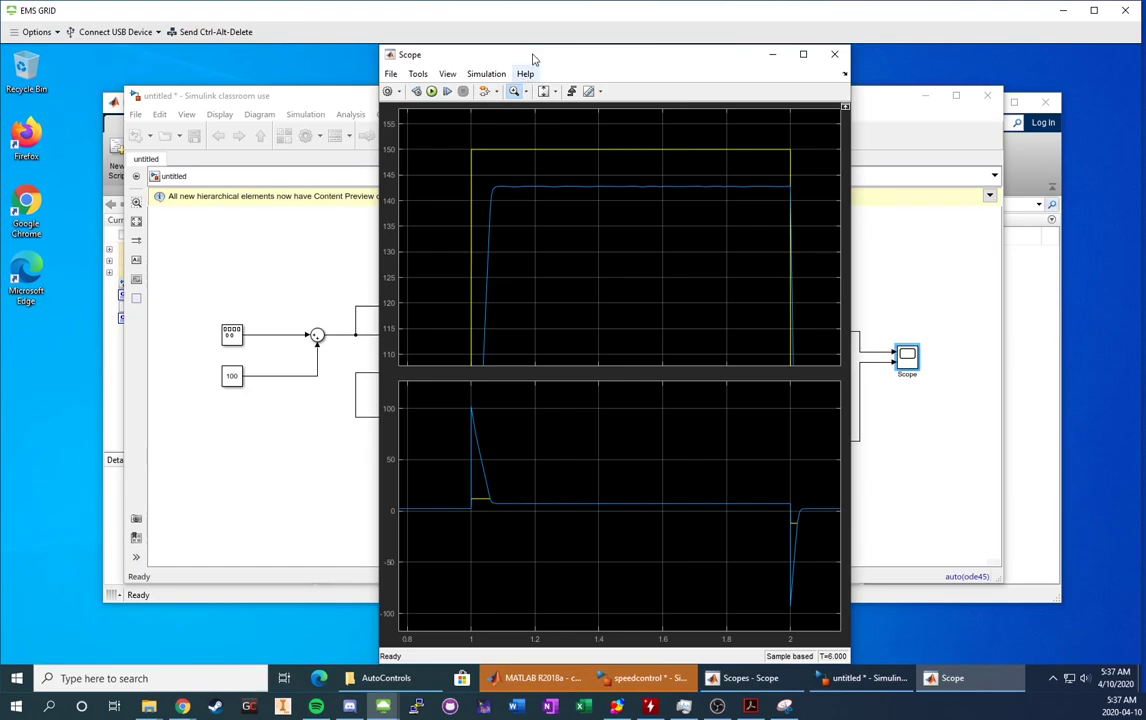
Restore the Scope window to its shorter height, then maximize the model window and fit the diagram to it
drag(532, 56, 556, 183)
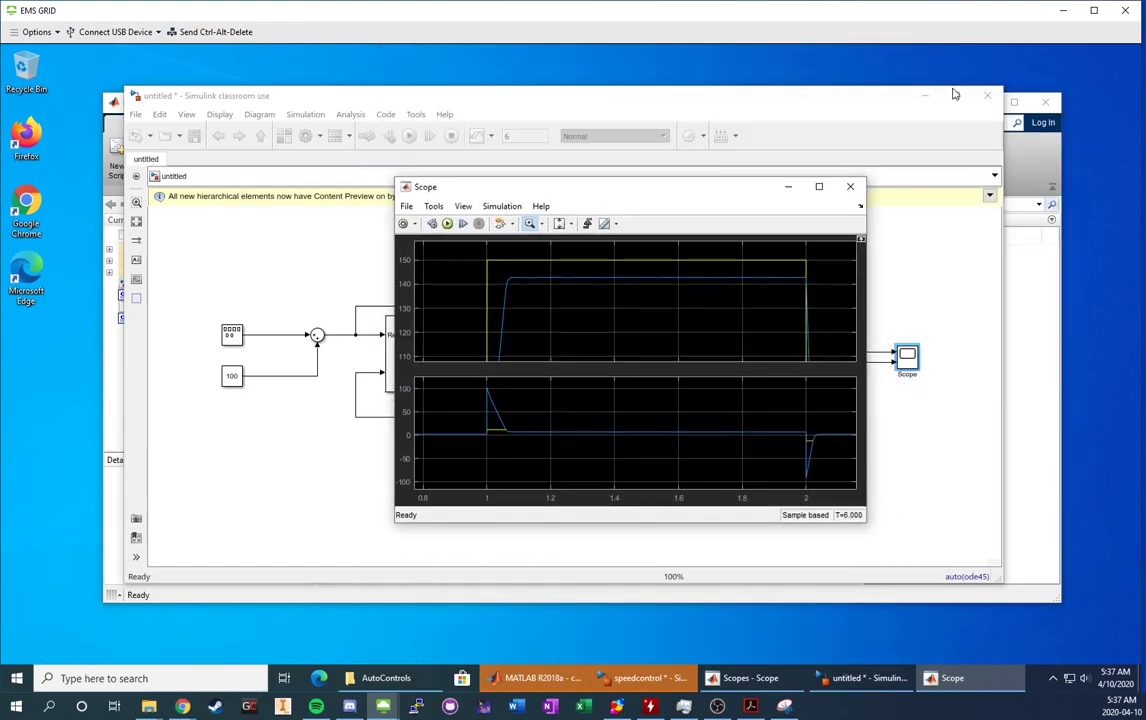
click(956, 95)
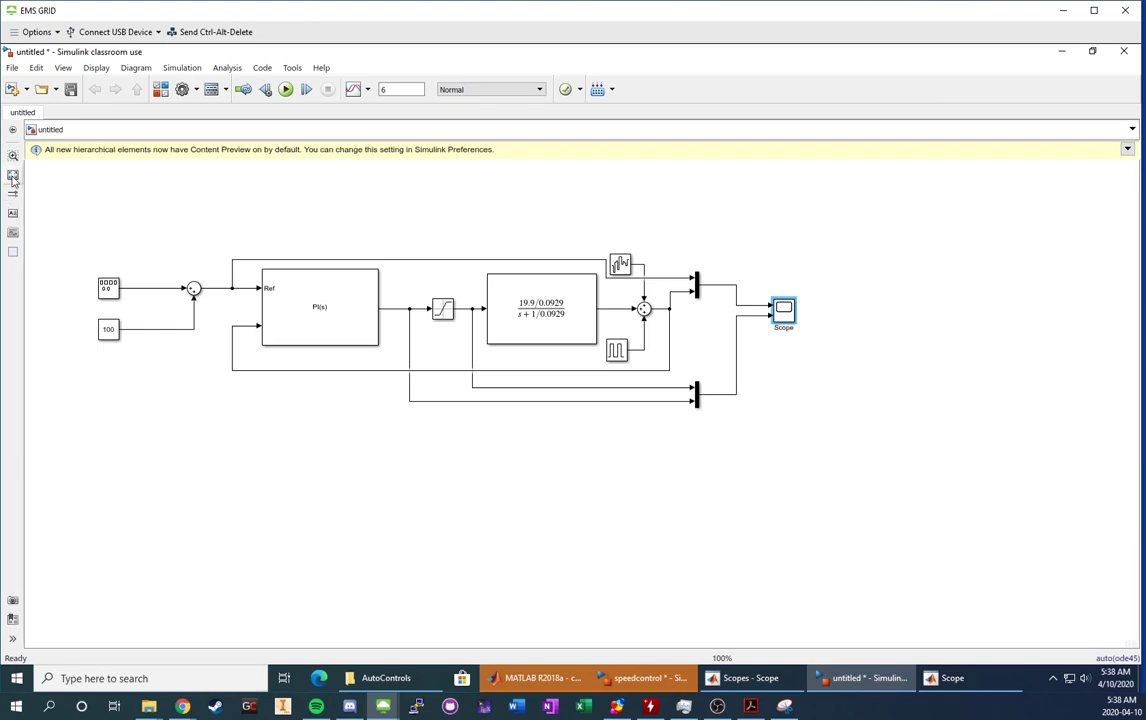
click(13, 177)
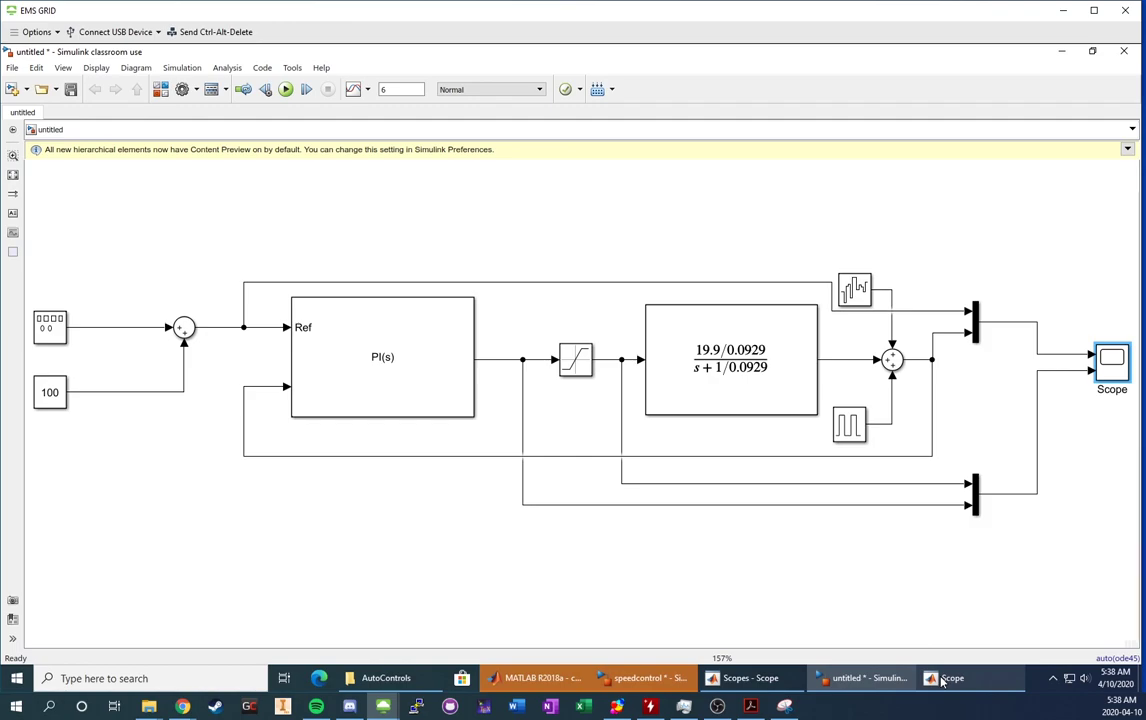
Compare the original model's scope plots with the new Scope, keeping only the new Scope open beside the controller block
click(755, 680)
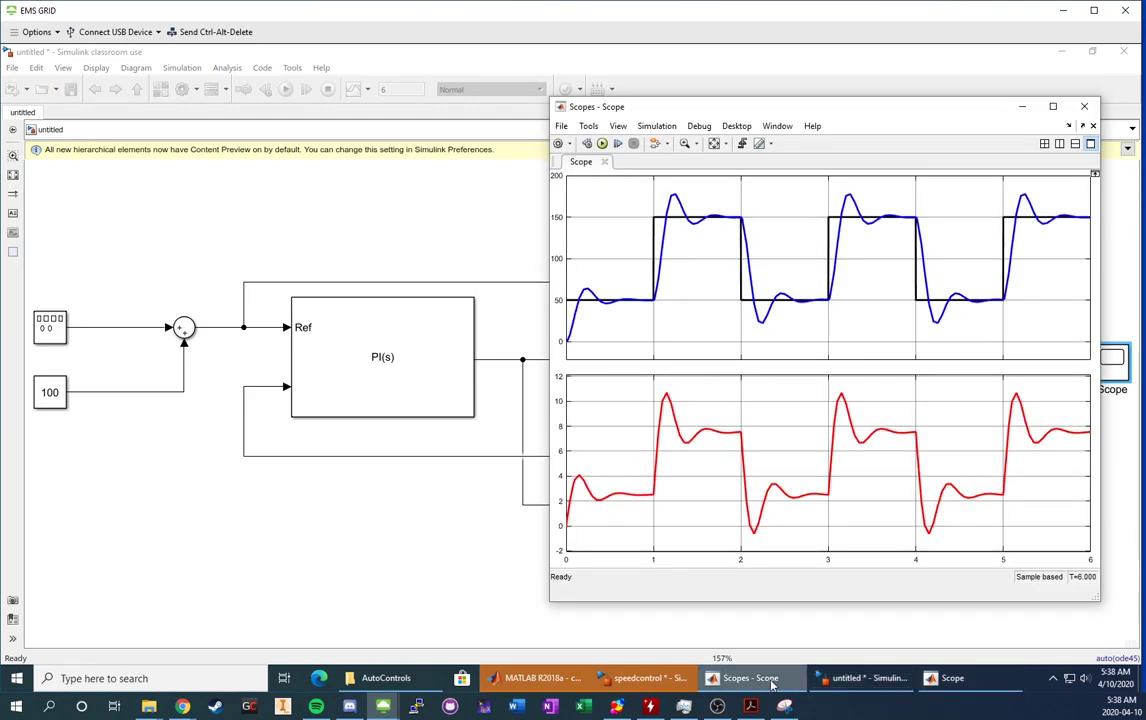
click(947, 680)
click(1021, 106)
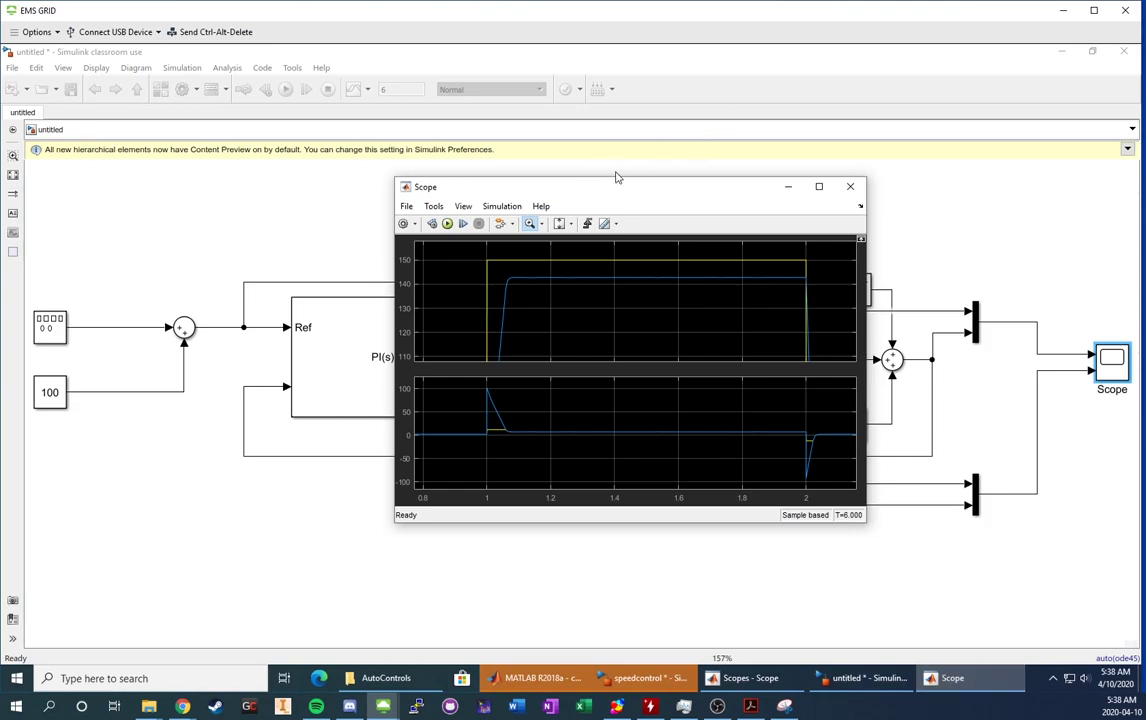
drag(632, 186, 835, 203)
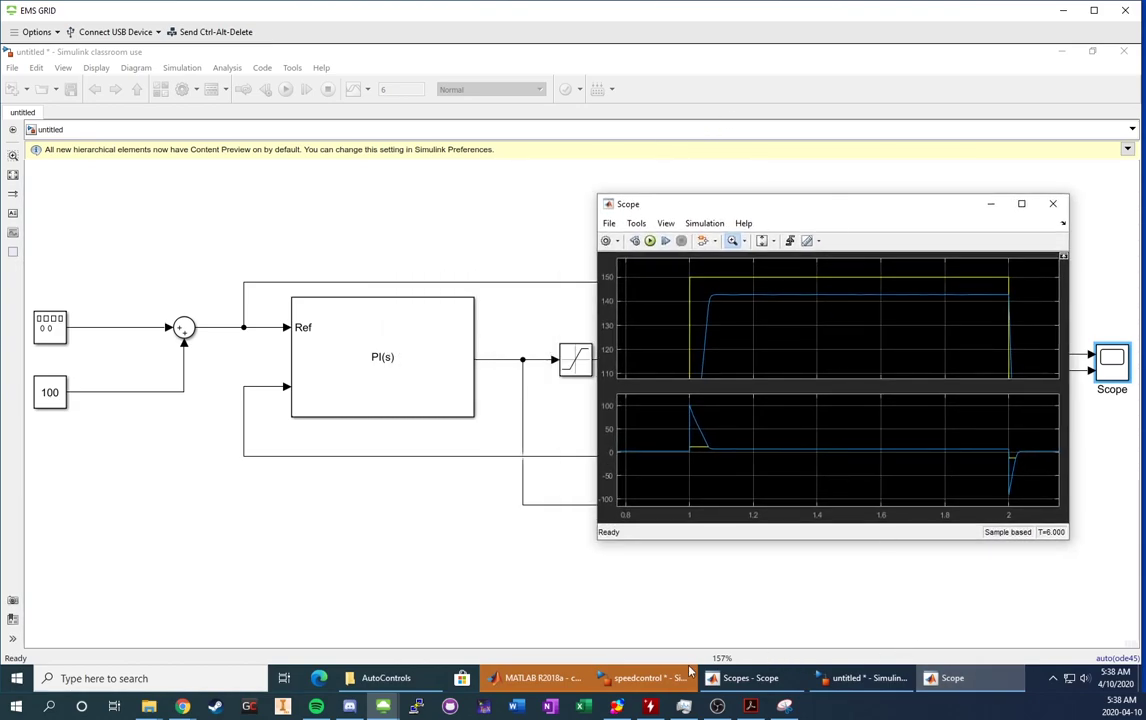
Bring up the Scope beside the controller block at full screen height and scale both axes to show the whole simulation
click(860, 655)
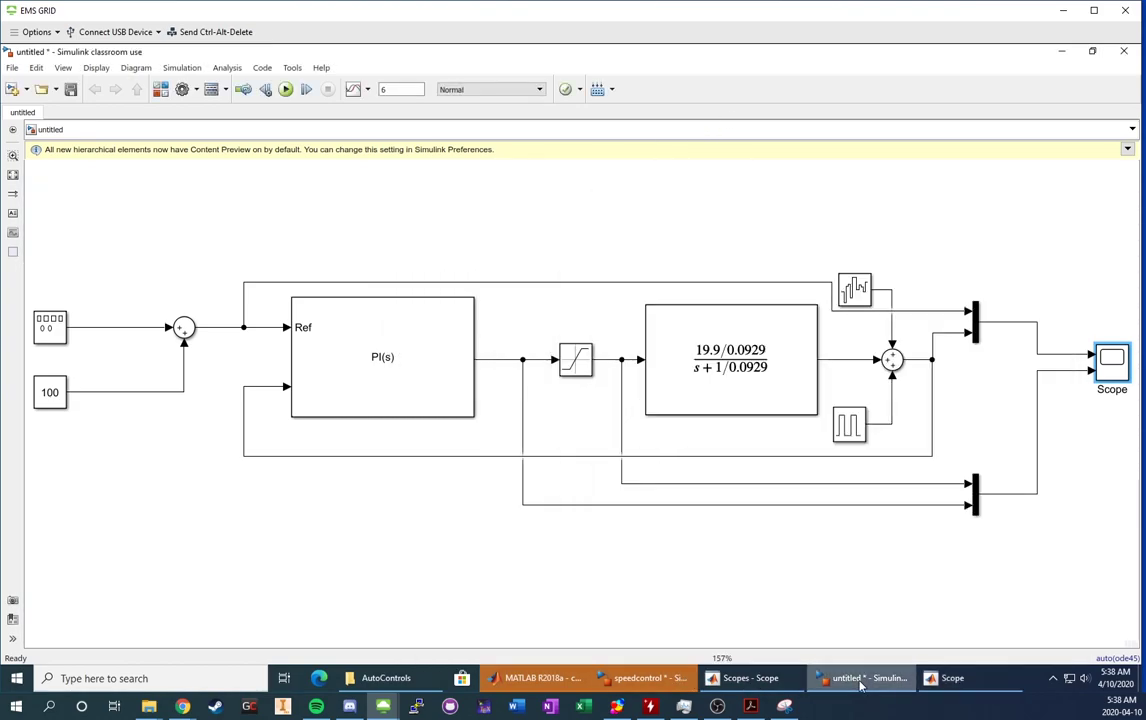
click(950, 678)
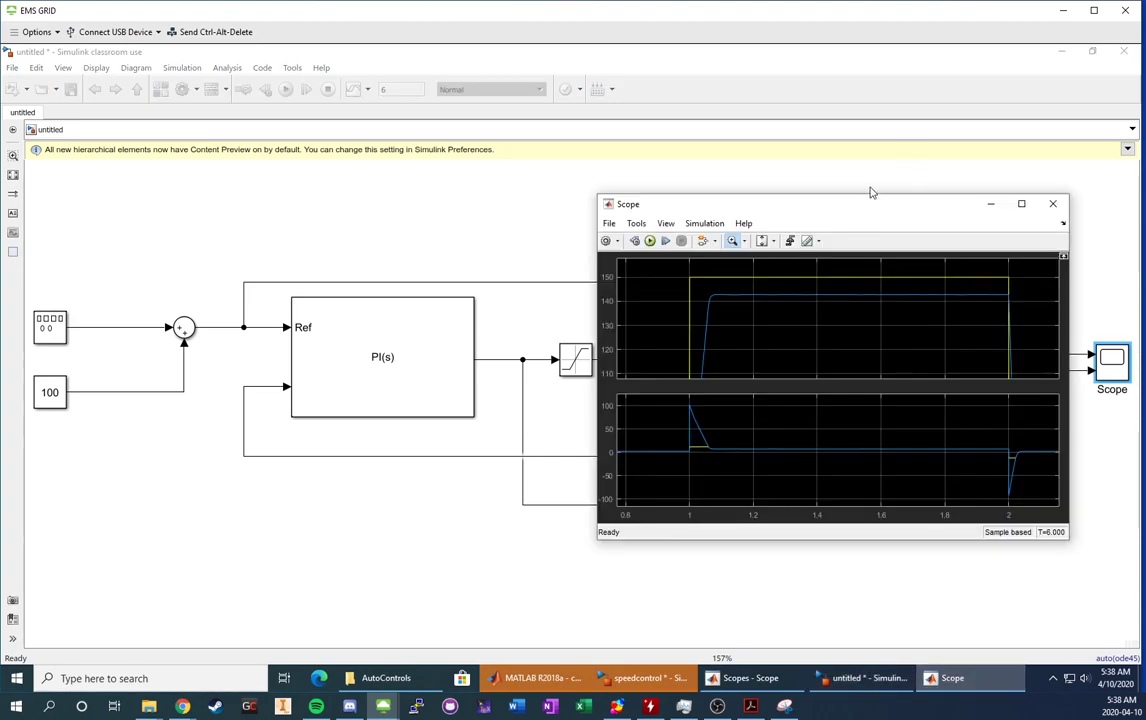
drag(865, 197, 909, 57)
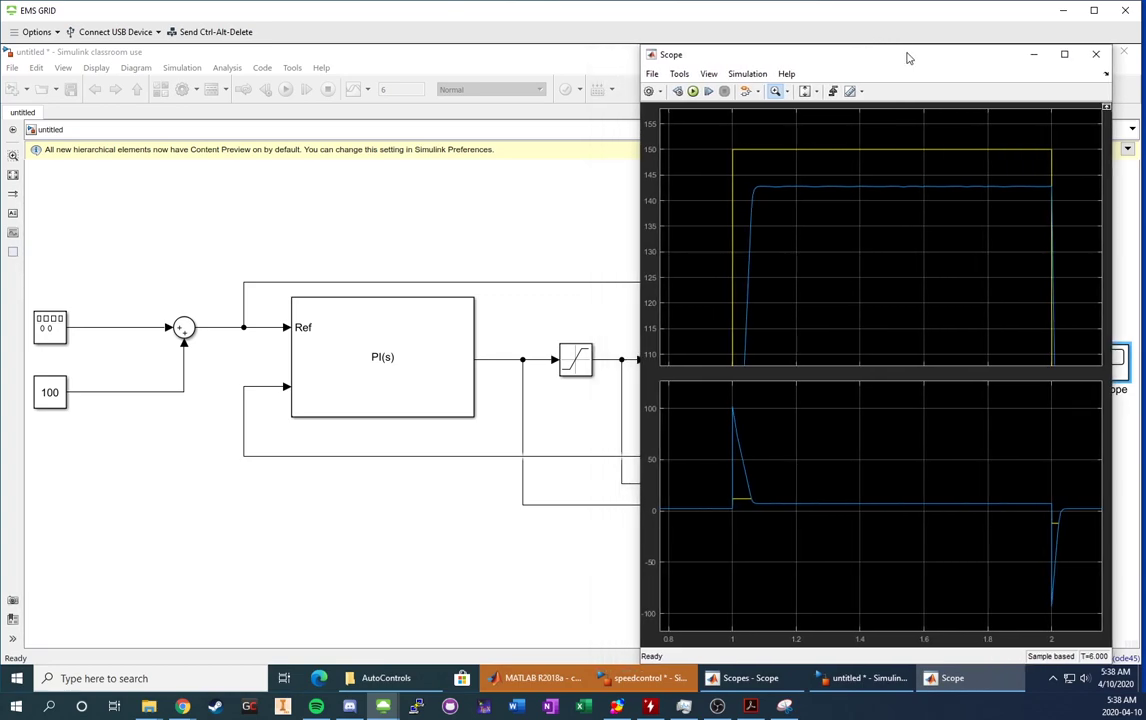
click(819, 91)
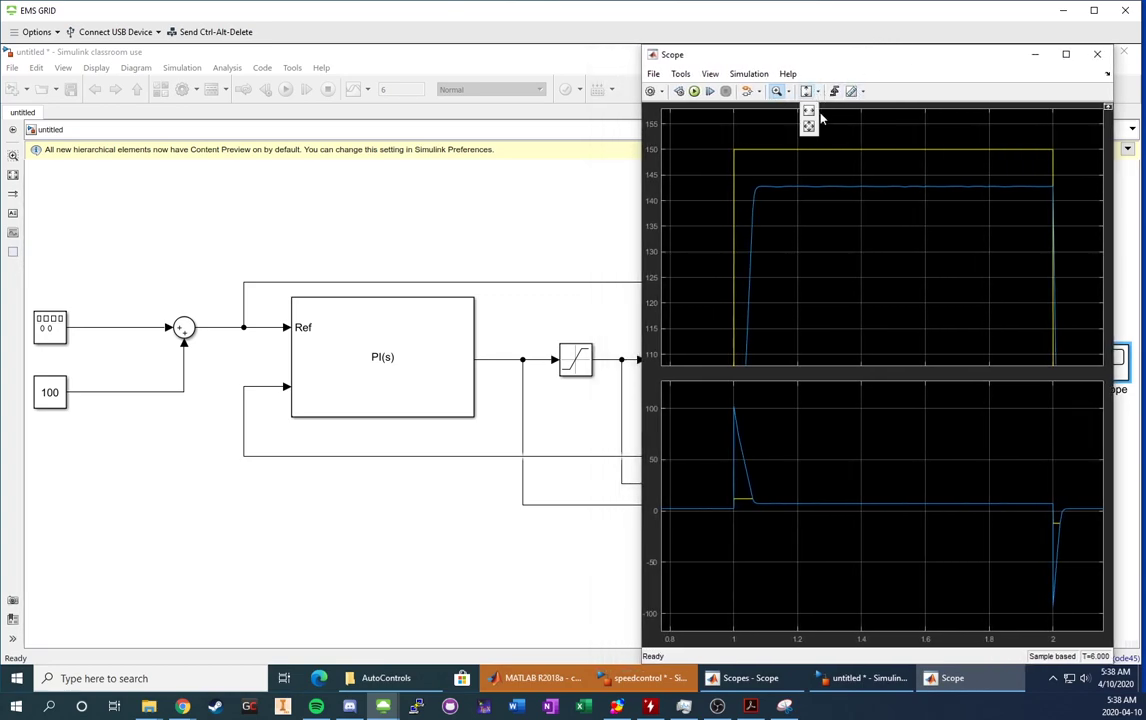
click(816, 108)
click(777, 92)
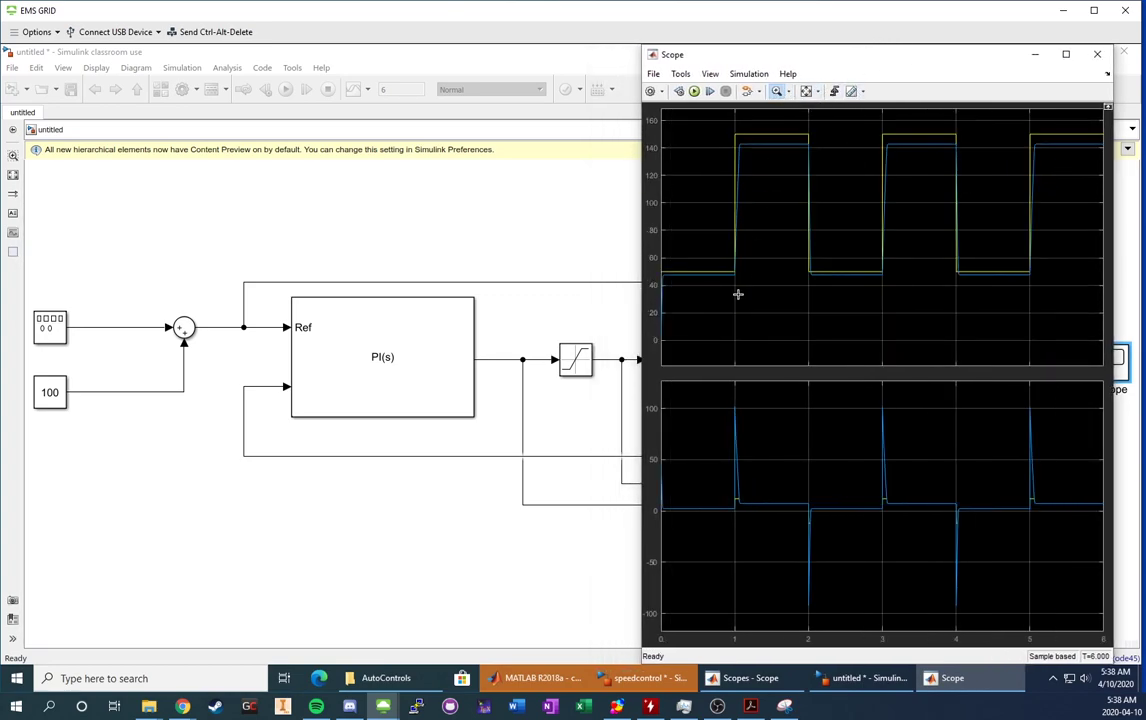
Open the Signal Generator and PID Controller (2DOF) parameters and arrange both dialogs beside the Scope
double_click(40, 333)
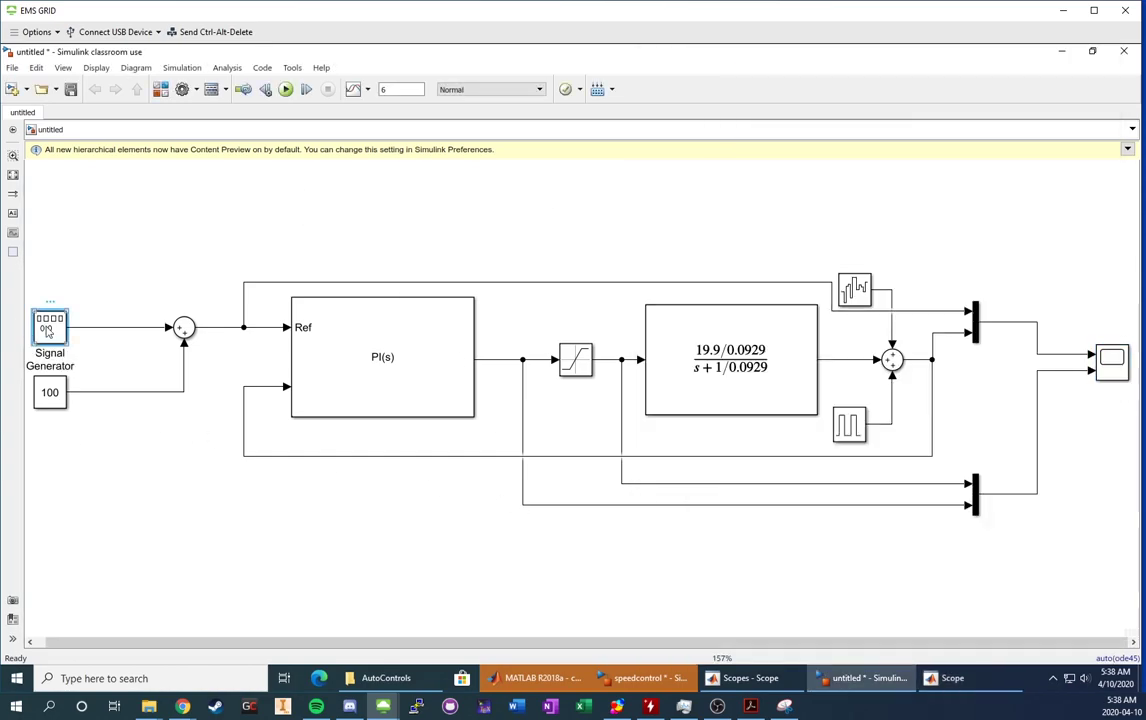
drag(190, 210, 142, 232)
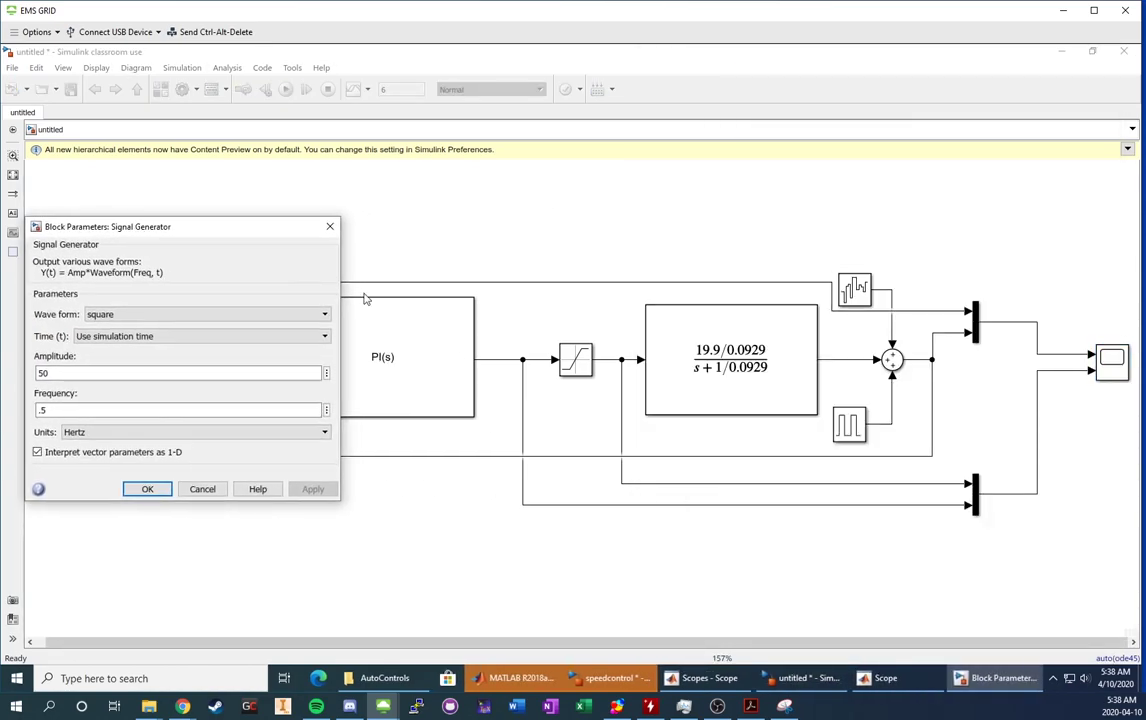
click(383, 315)
double_click(385, 317)
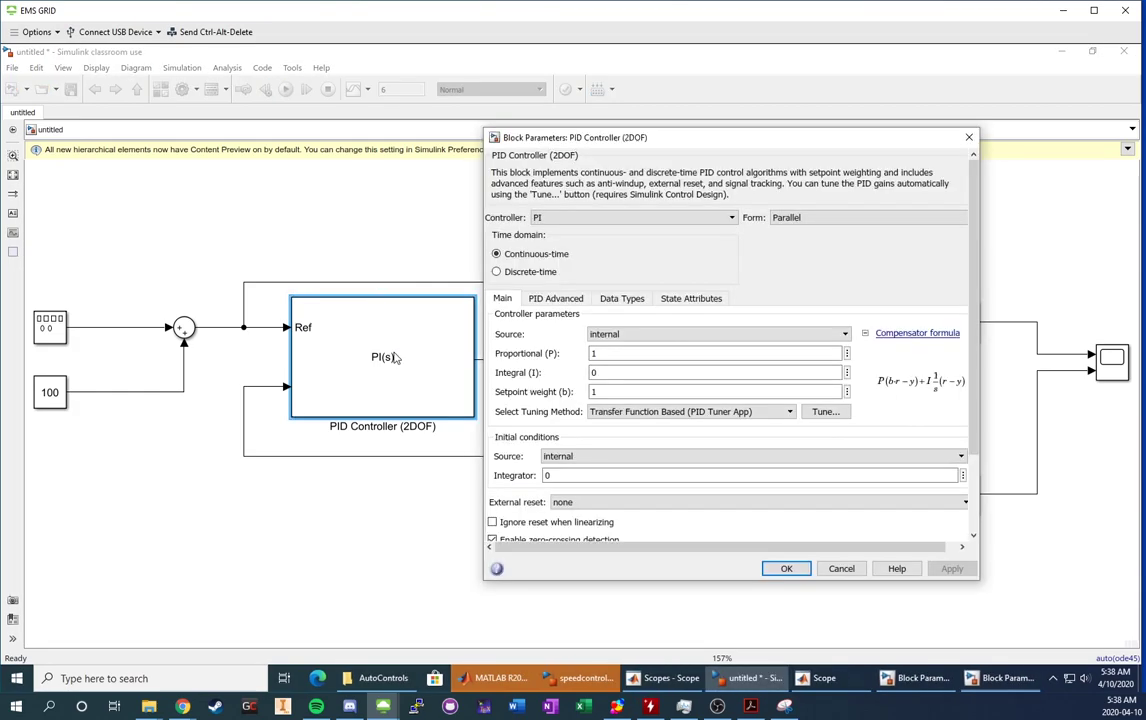
drag(637, 131, 408, 132)
click(910, 678)
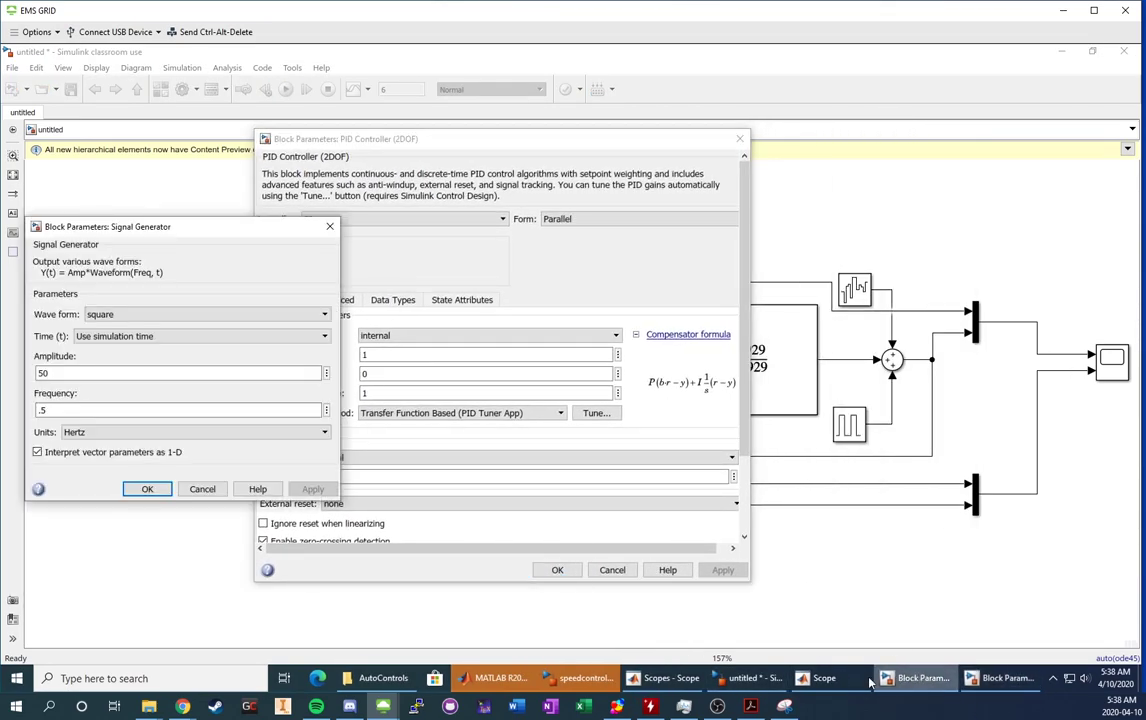
click(826, 678)
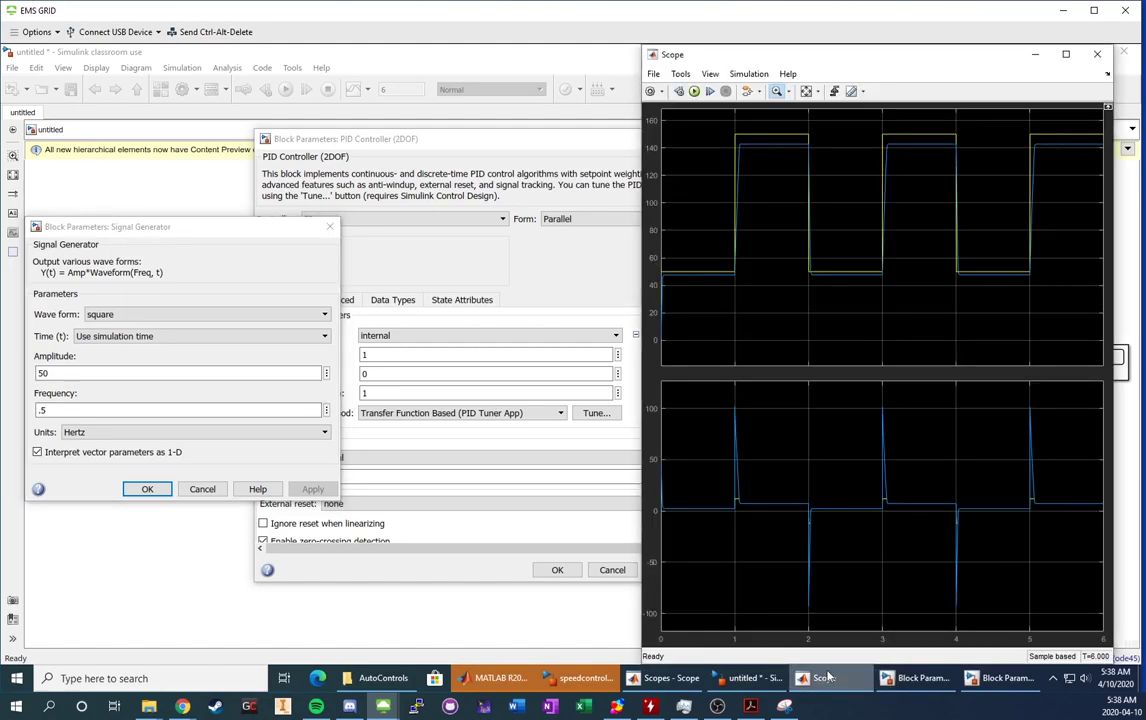
click(421, 147)
Set the Signal Generator's amplitude to 100 and accept the change
click(145, 227)
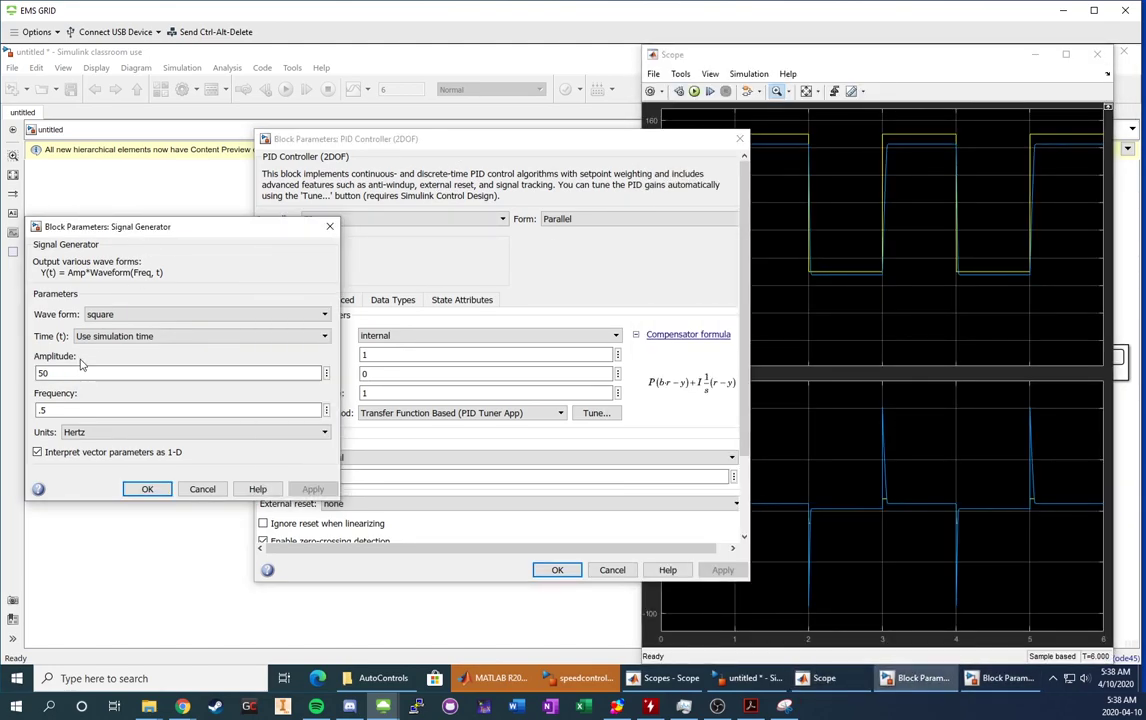
double_click(42, 373)
text(100)
key(Return)
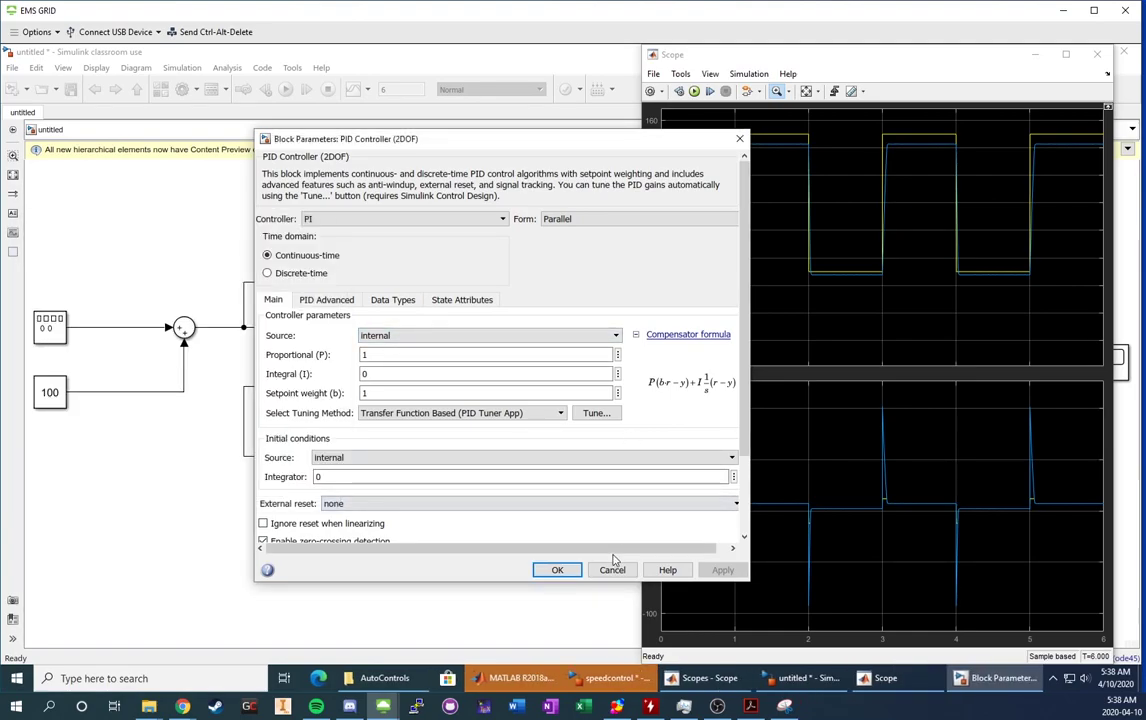
Set the PI controller's integral gain to .5 and apply it, keeping the dialog open
click(385, 355)
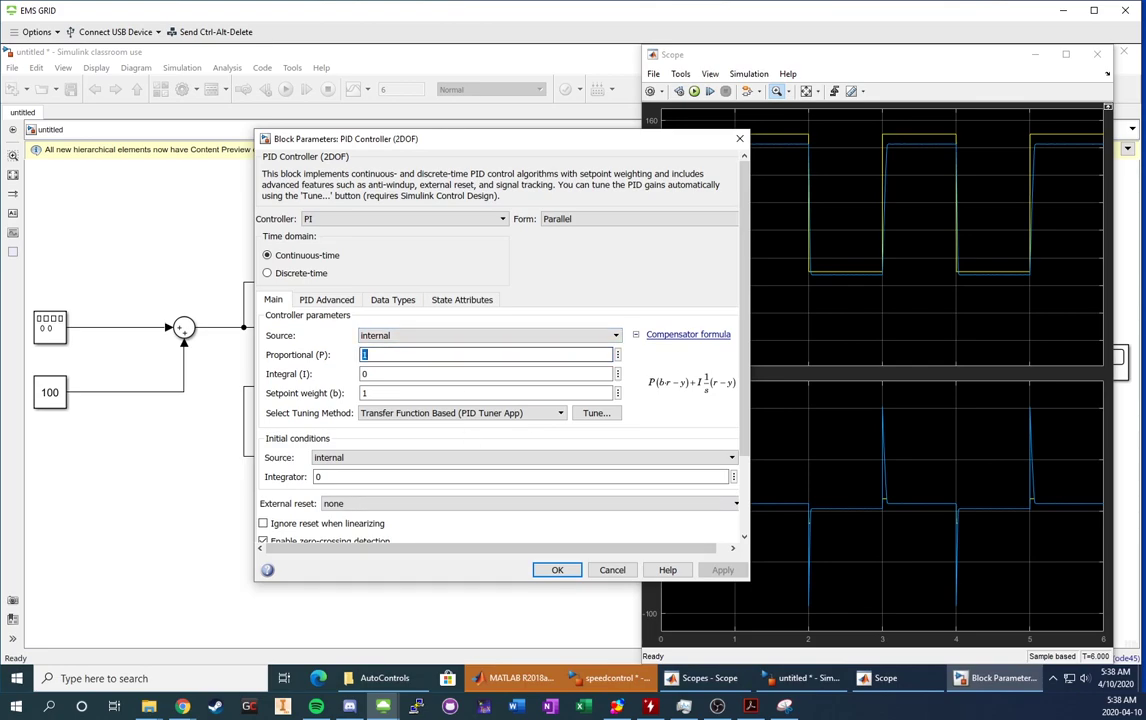
key(Tab)
text(.)
click(722, 569)
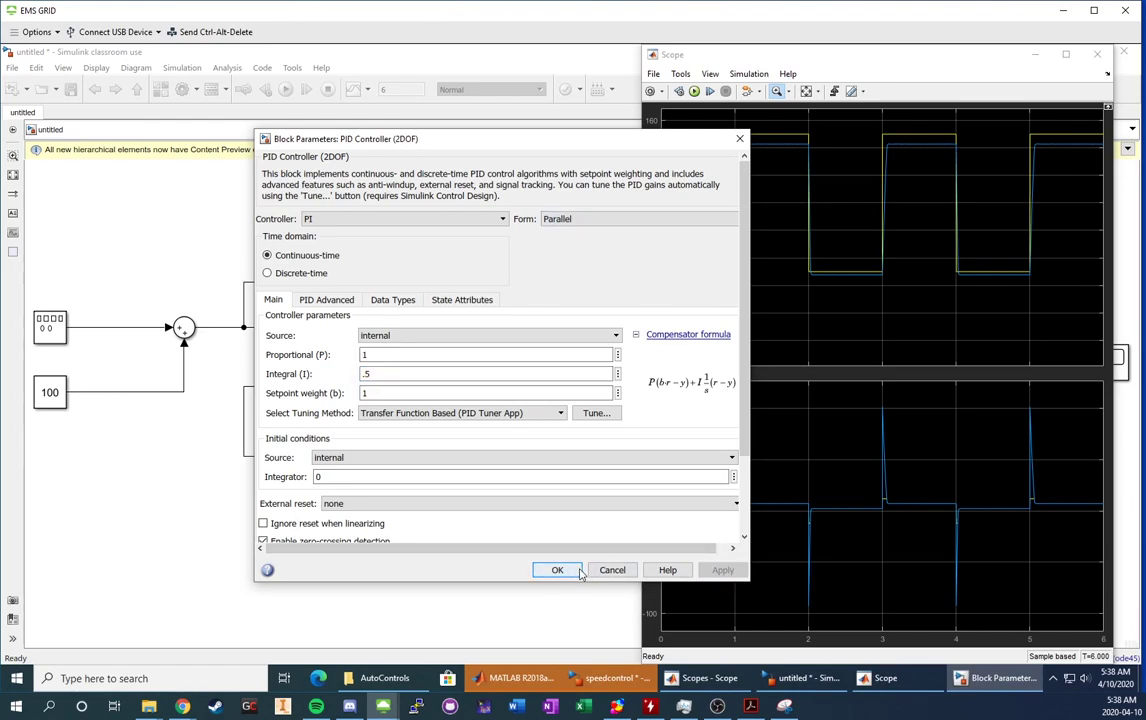
Reopen the Signal Generator parameters and bring the controller dialog and the Scope back beside them
double_click(50, 323)
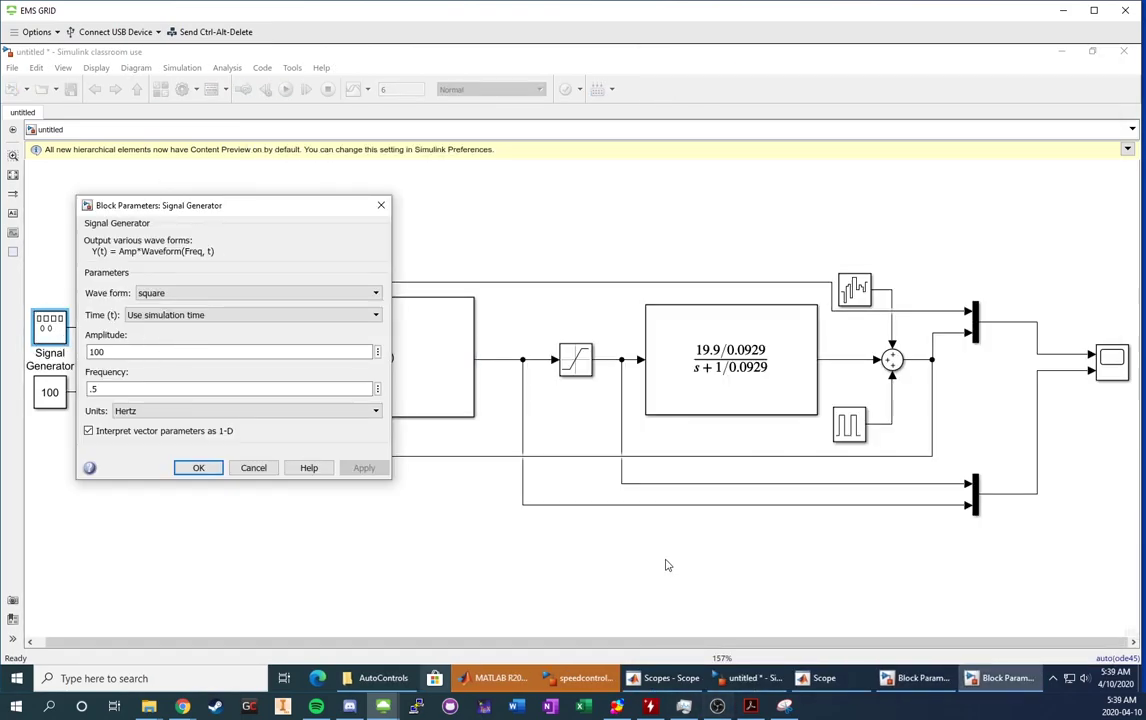
click(915, 678)
click(824, 678)
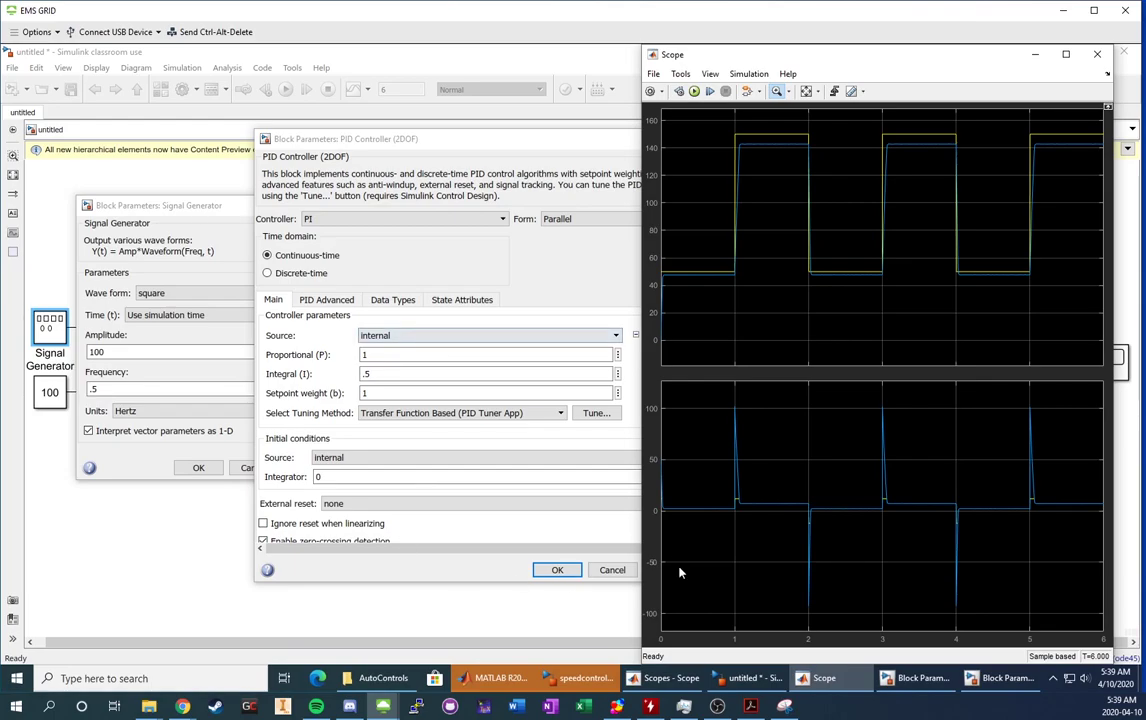
click(594, 509)
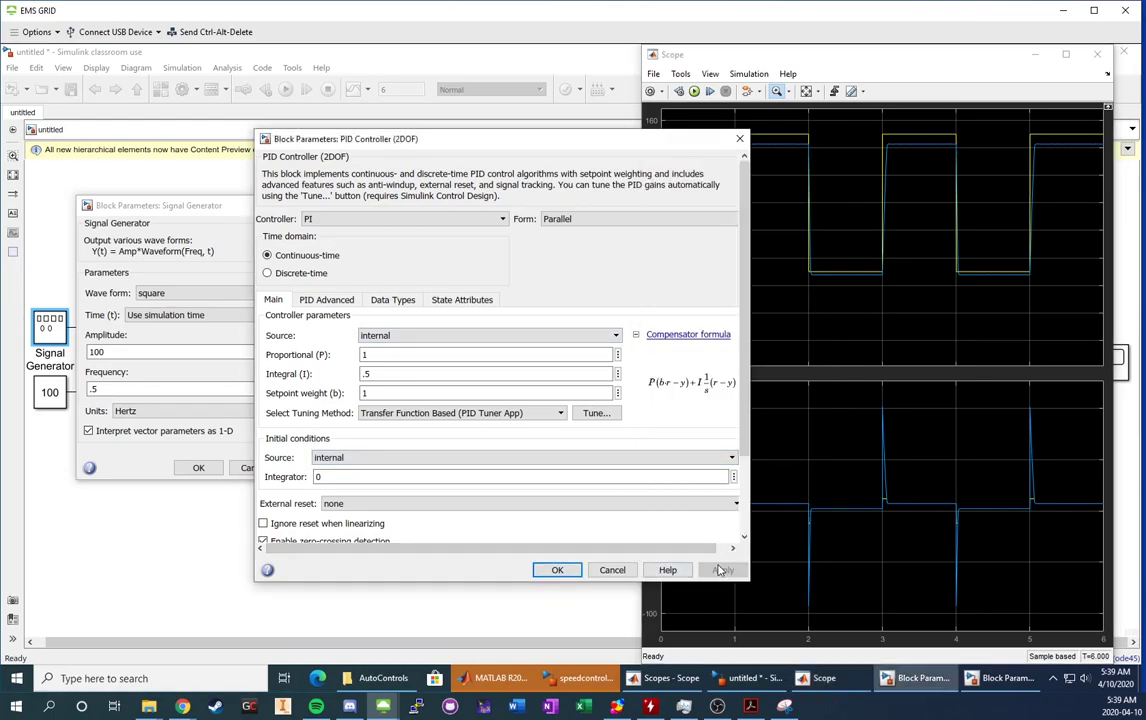
Run the simulation from the Scope and scale the axes to the full response
click(824, 50)
click(704, 90)
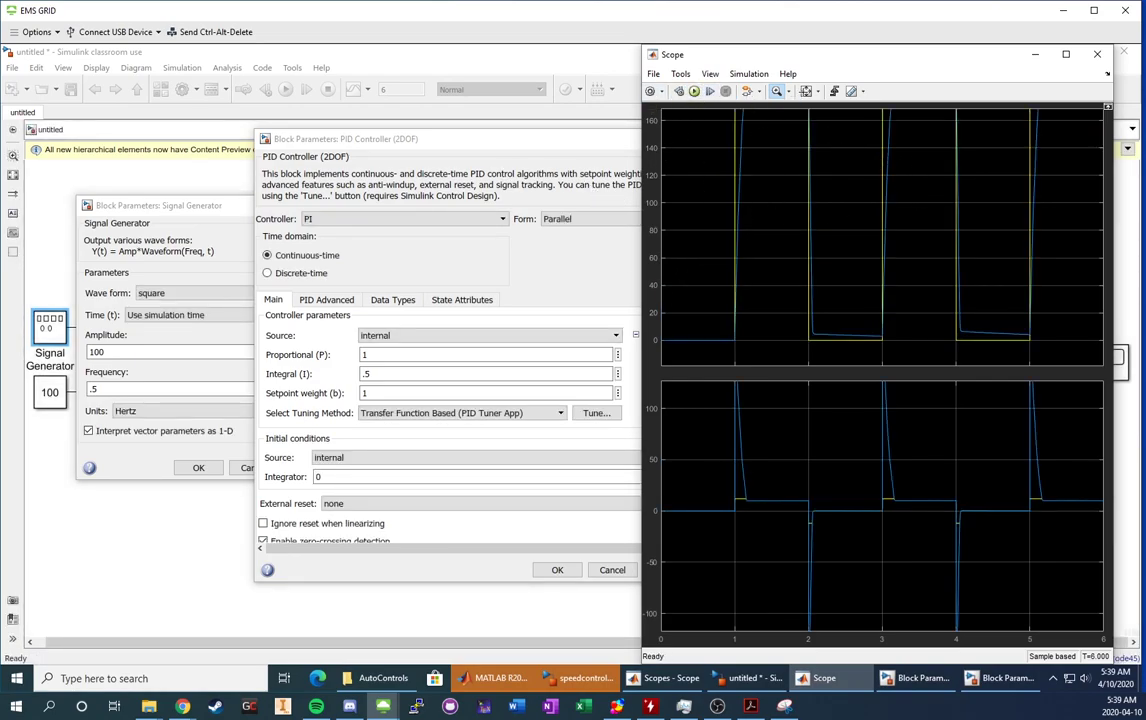
click(804, 91)
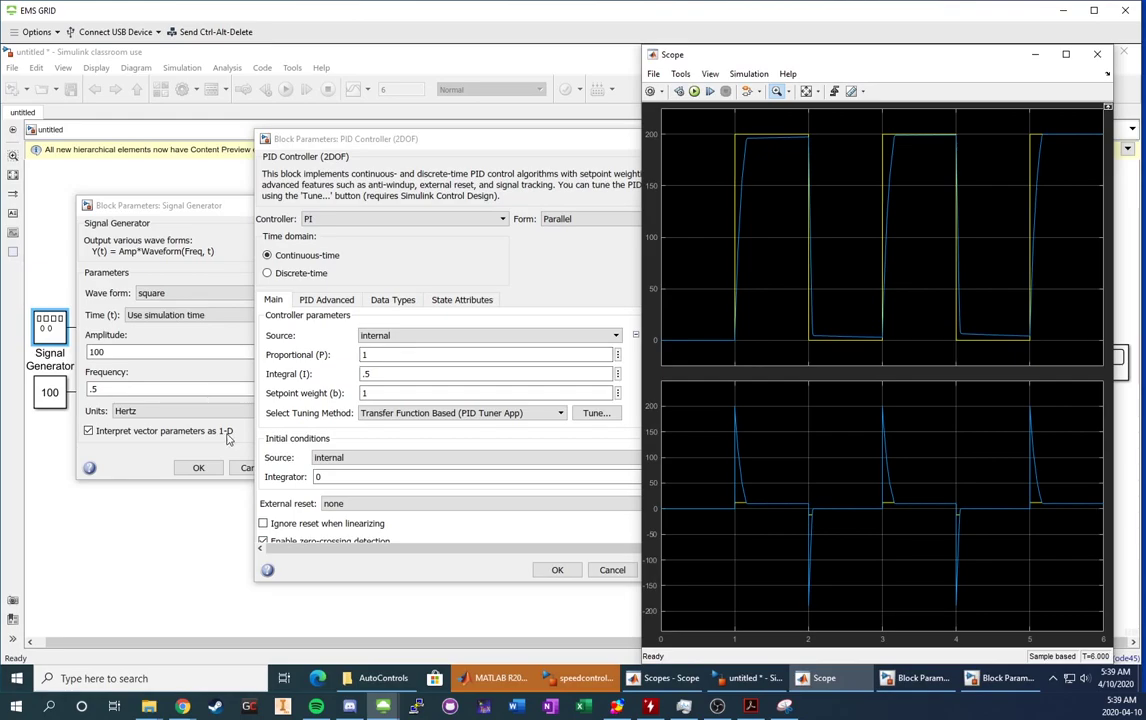
click(836, 91)
click(836, 91)
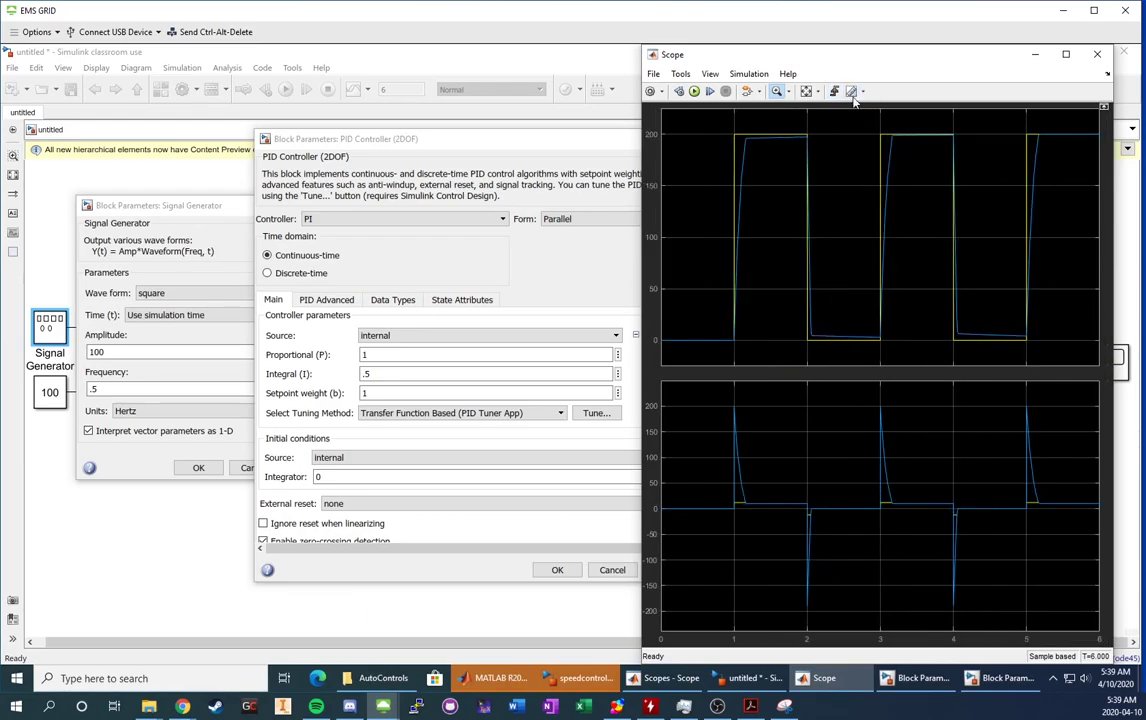
click(834, 91)
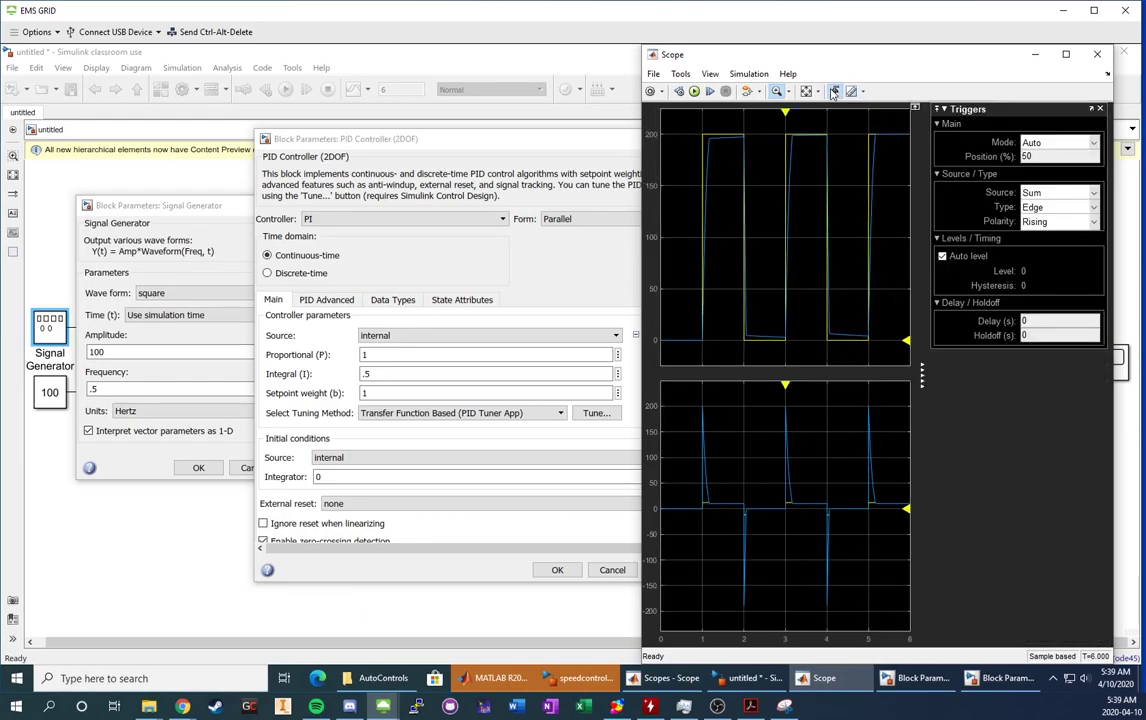
click(834, 91)
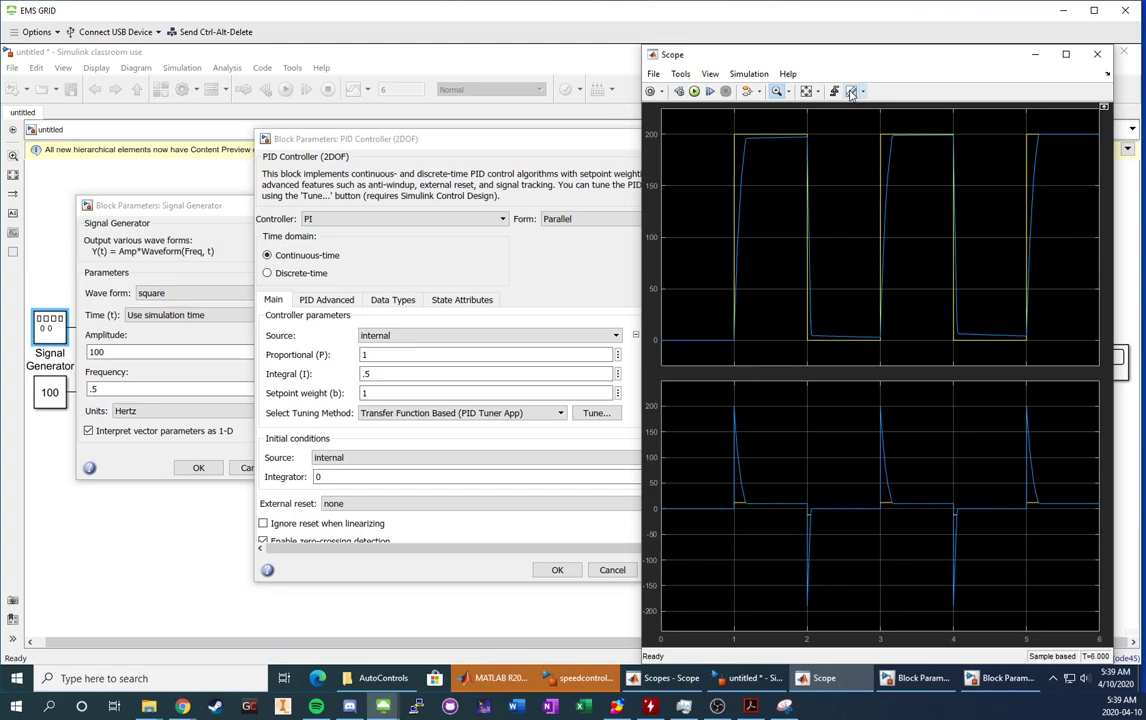
Turn on cursor measurements in the Scope and assign cursor 2 to the Sum1 trace
click(851, 91)
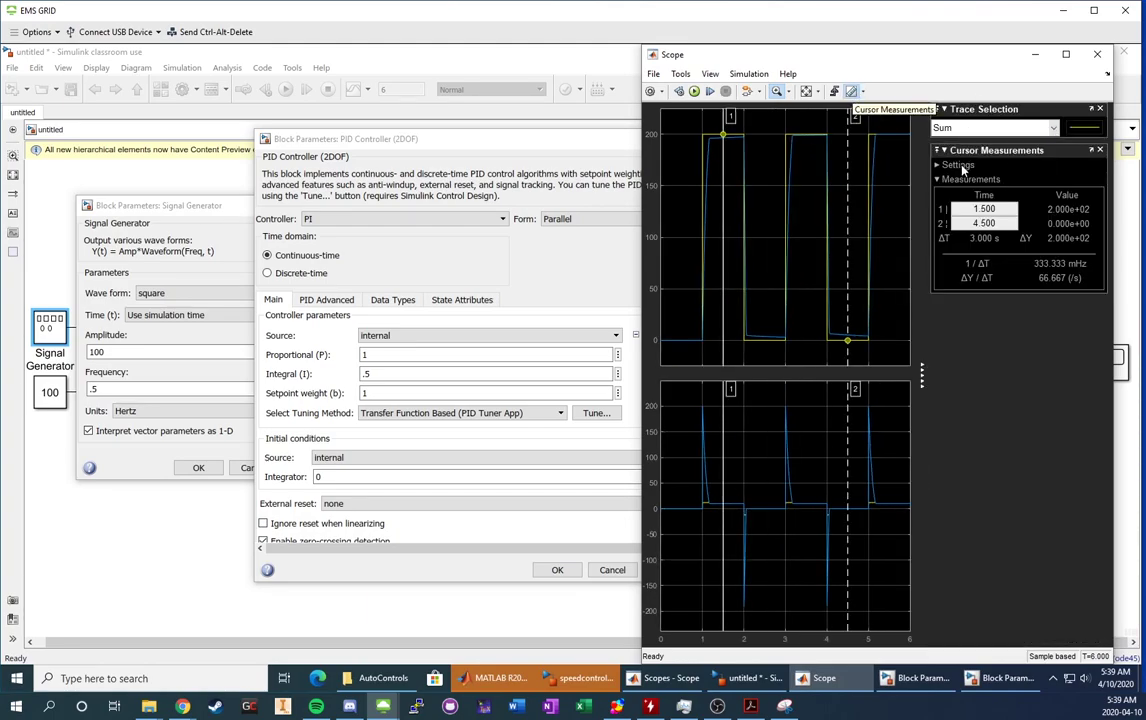
click(960, 166)
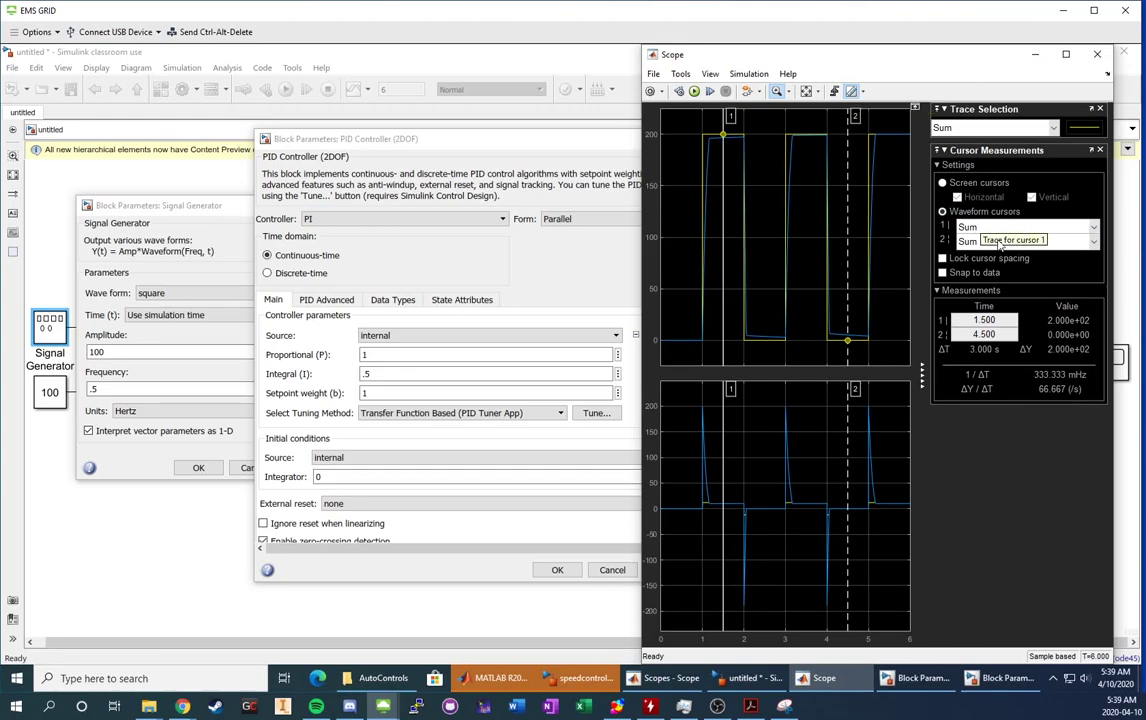
click(999, 242)
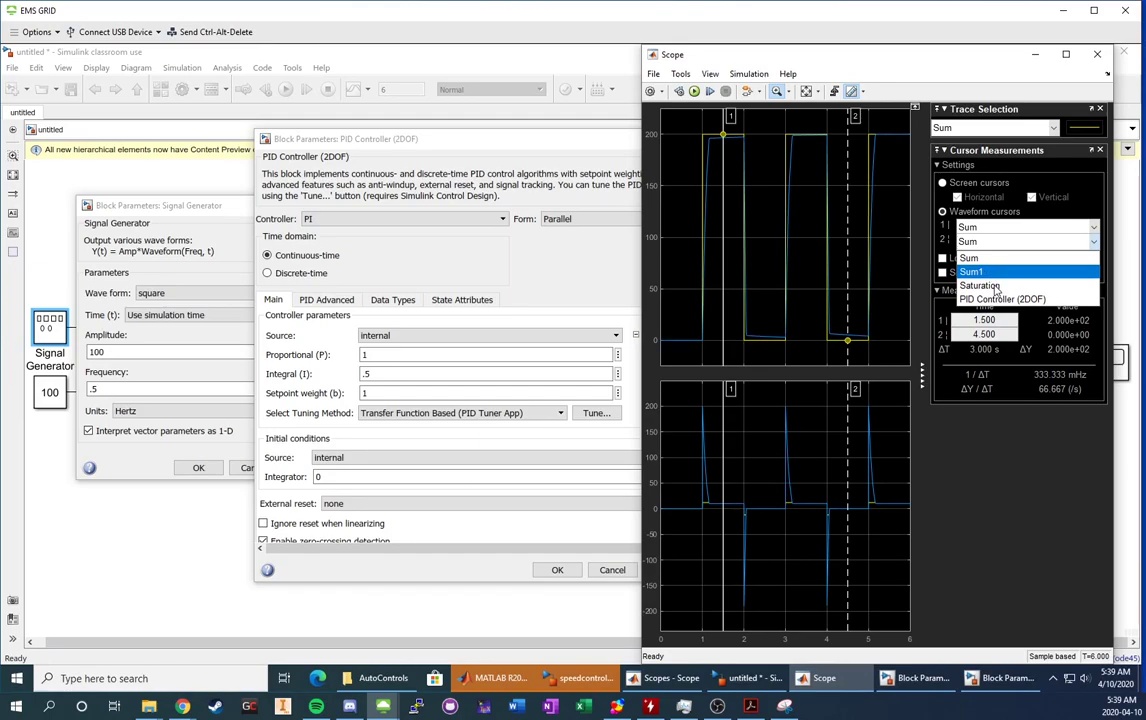
click(990, 271)
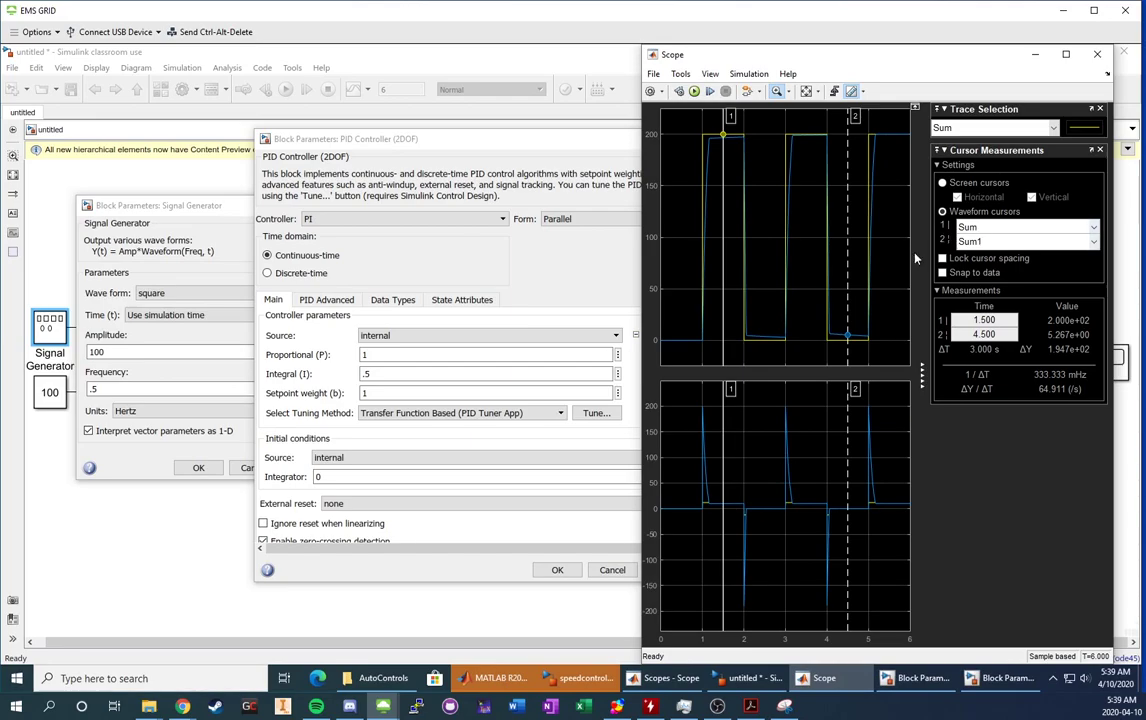
Set cursor 2's time to 1.5 s and rescale the plots to the full response
mouse_move(848, 335)
mouse_down()
mouse_move(770, 325)
mouse_move(848, 327)
mouse_up()
key(Tab)
text(1.5)
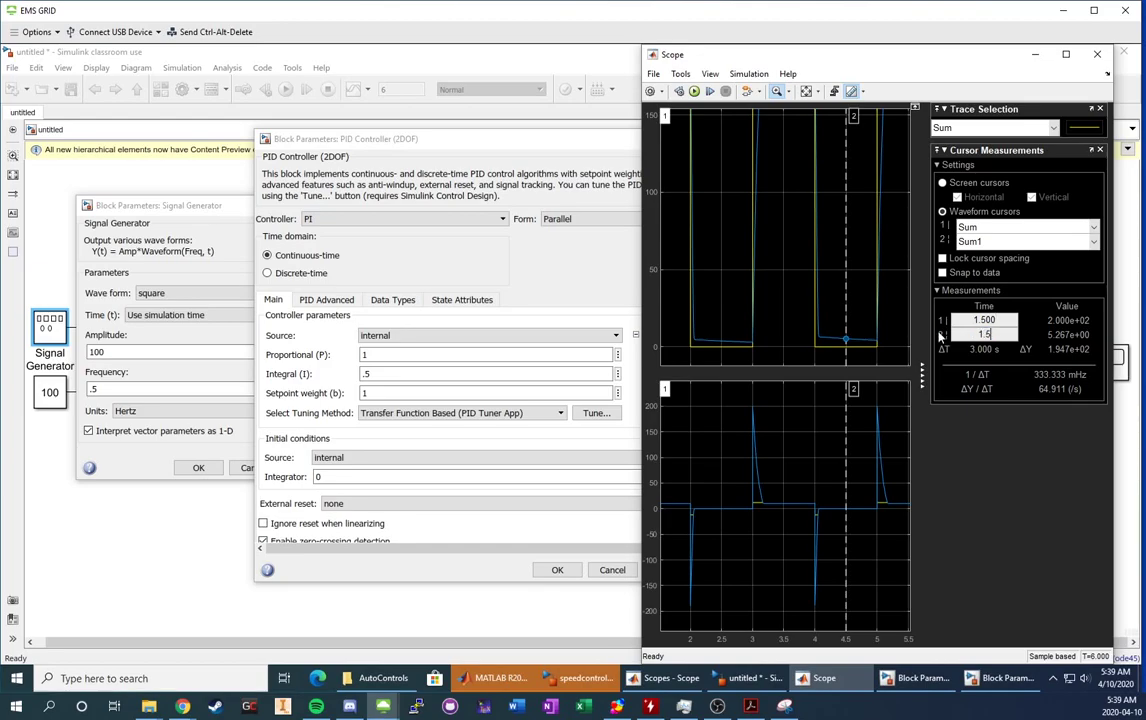
key(Return)
click(806, 92)
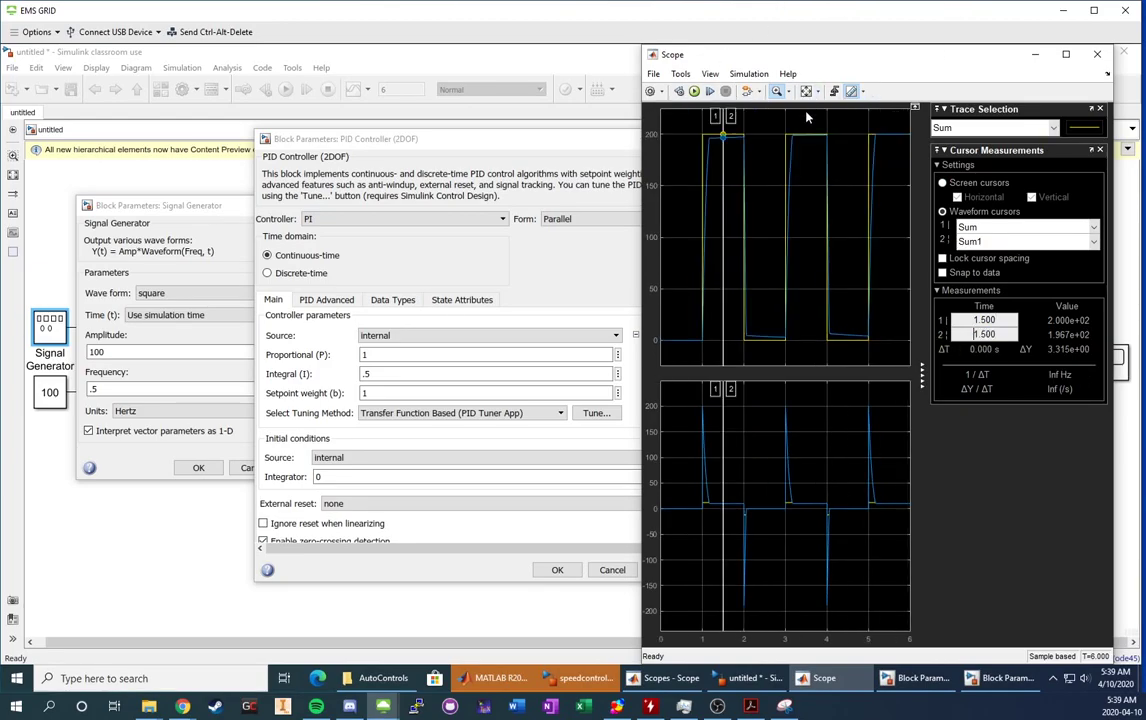
Zoom the upper Scope plot in around the two cursors to examine the gap between reference and response
click(719, 139)
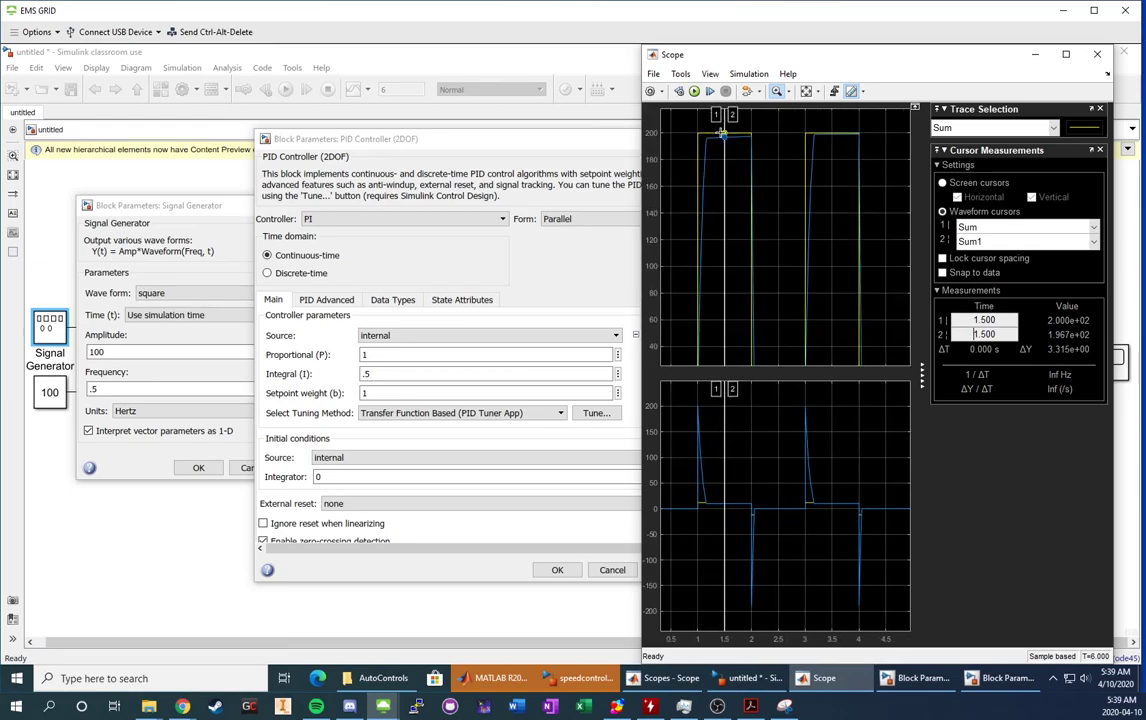
click(724, 133)
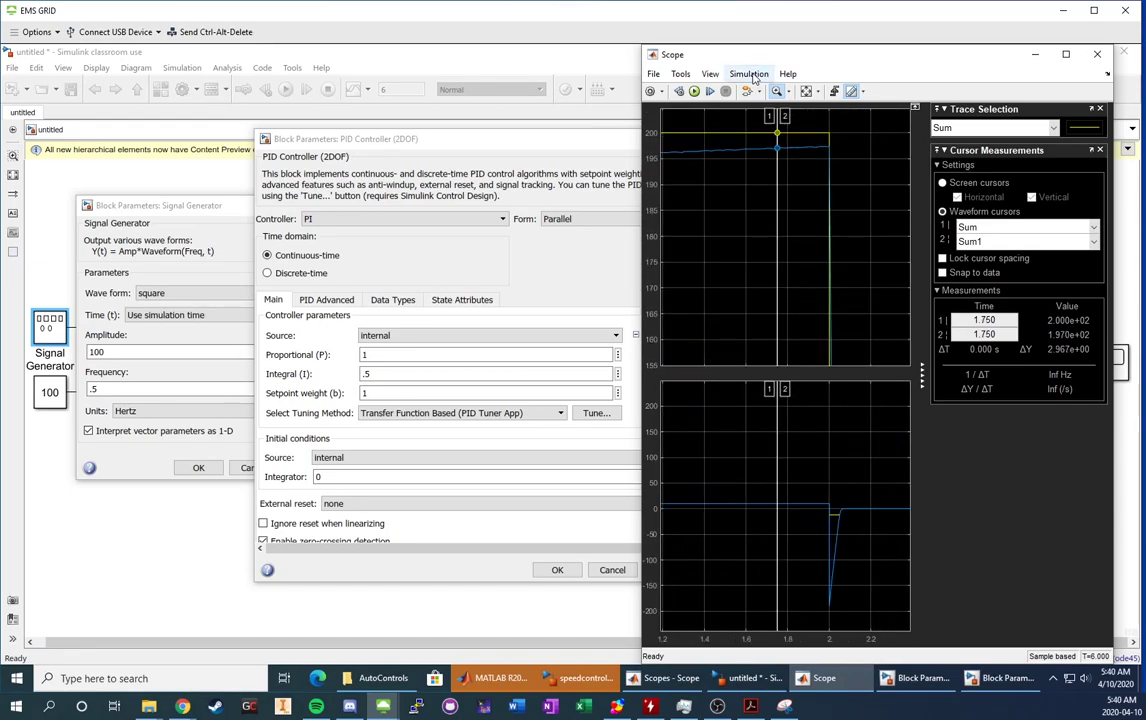
right_click(863, 177)
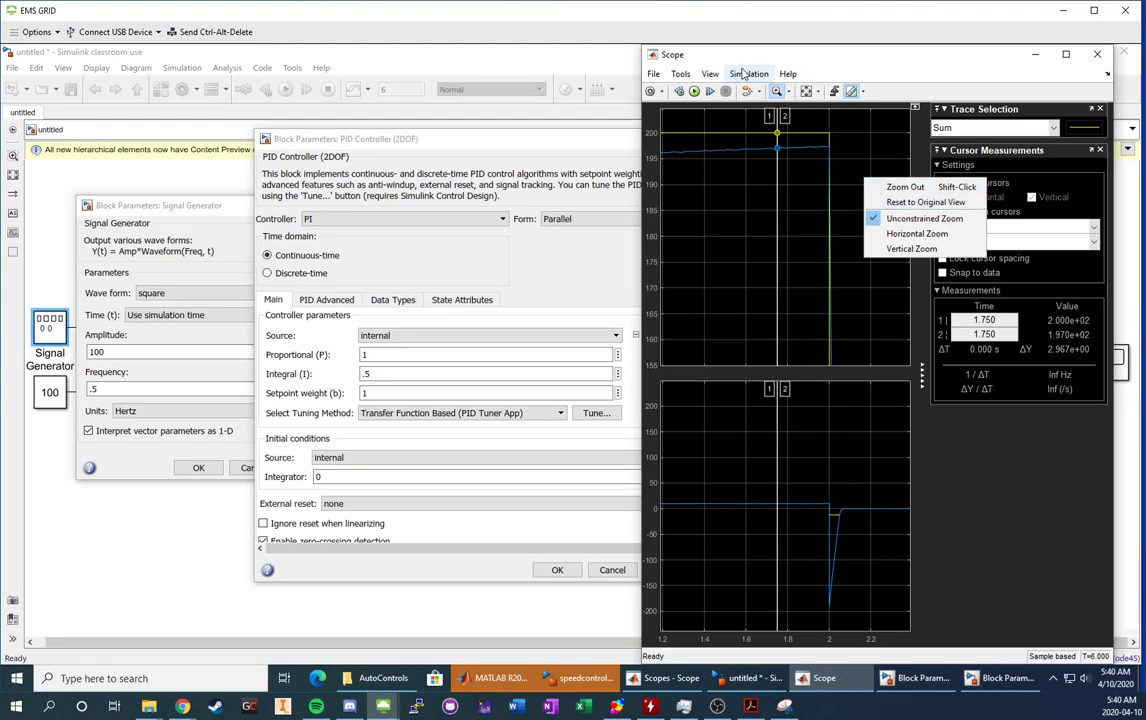
Open the Scope's style settings and choose white as the axes background colour
drag(763, 50, 606, 50)
drag(690, 54, 464, 56)
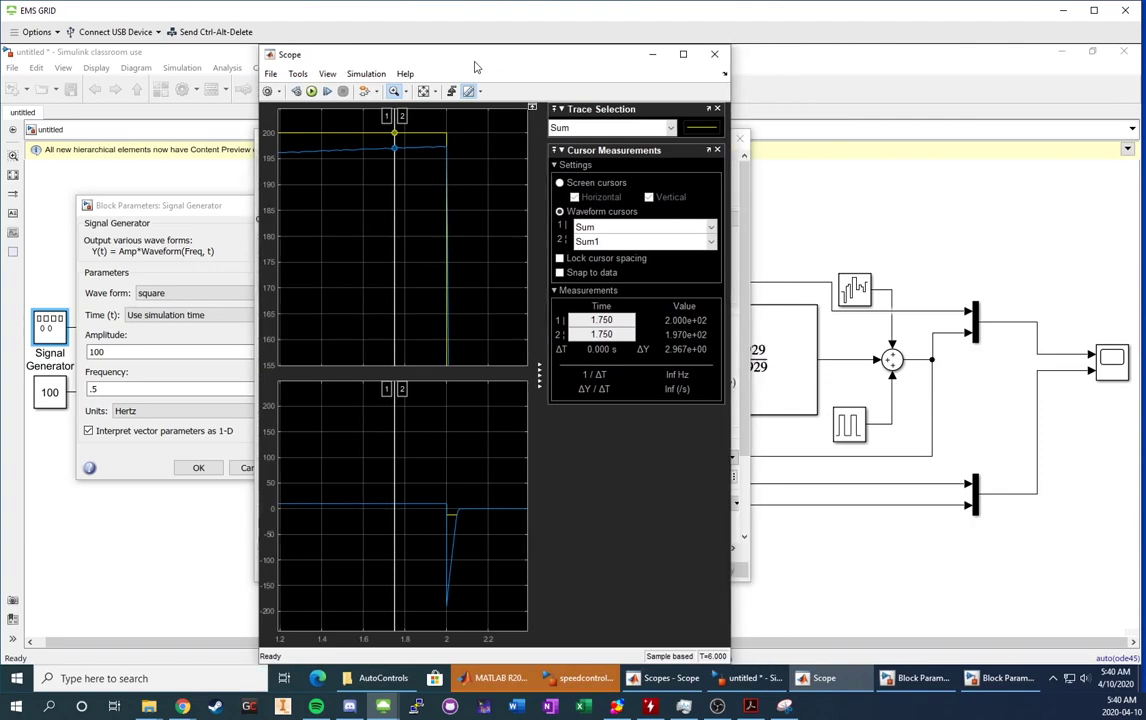
click(365, 74)
mouse_move(324, 76)
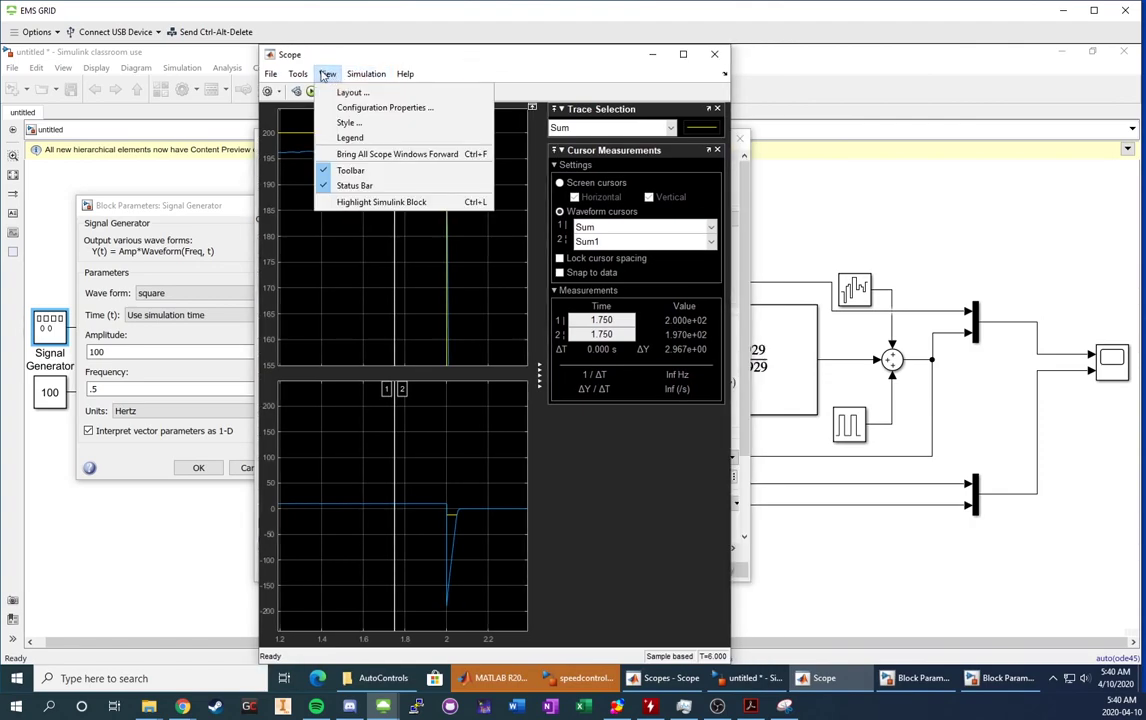
click(346, 120)
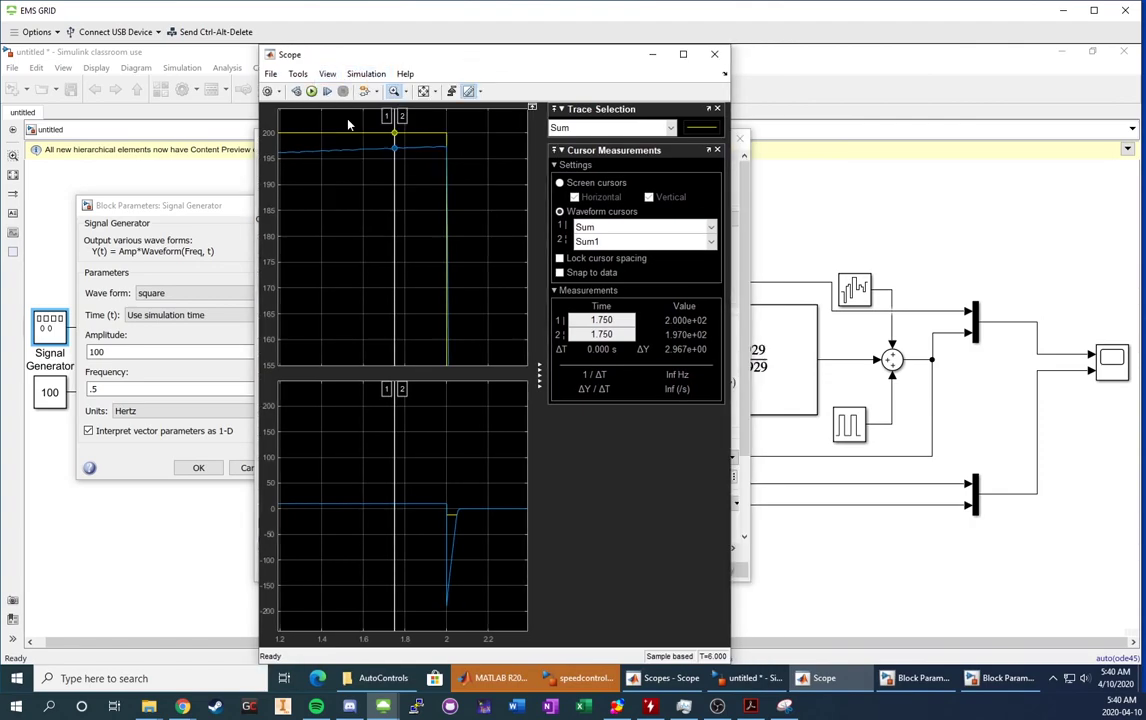
drag(490, 212, 572, 229)
click(564, 282)
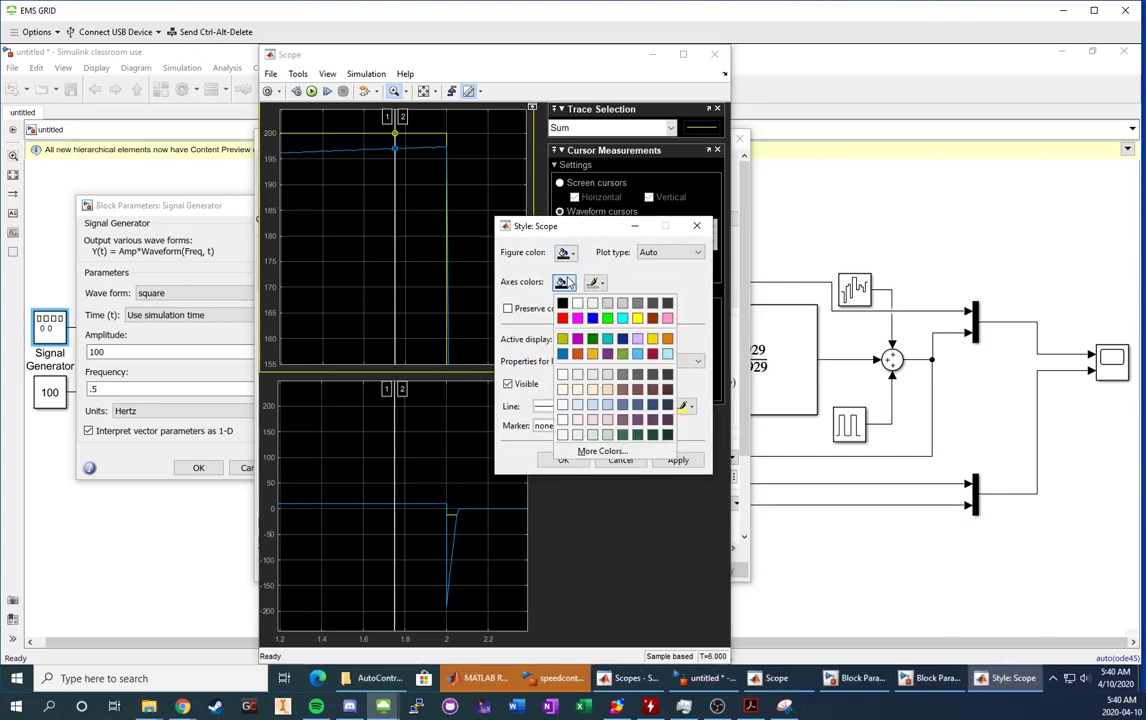
click(577, 304)
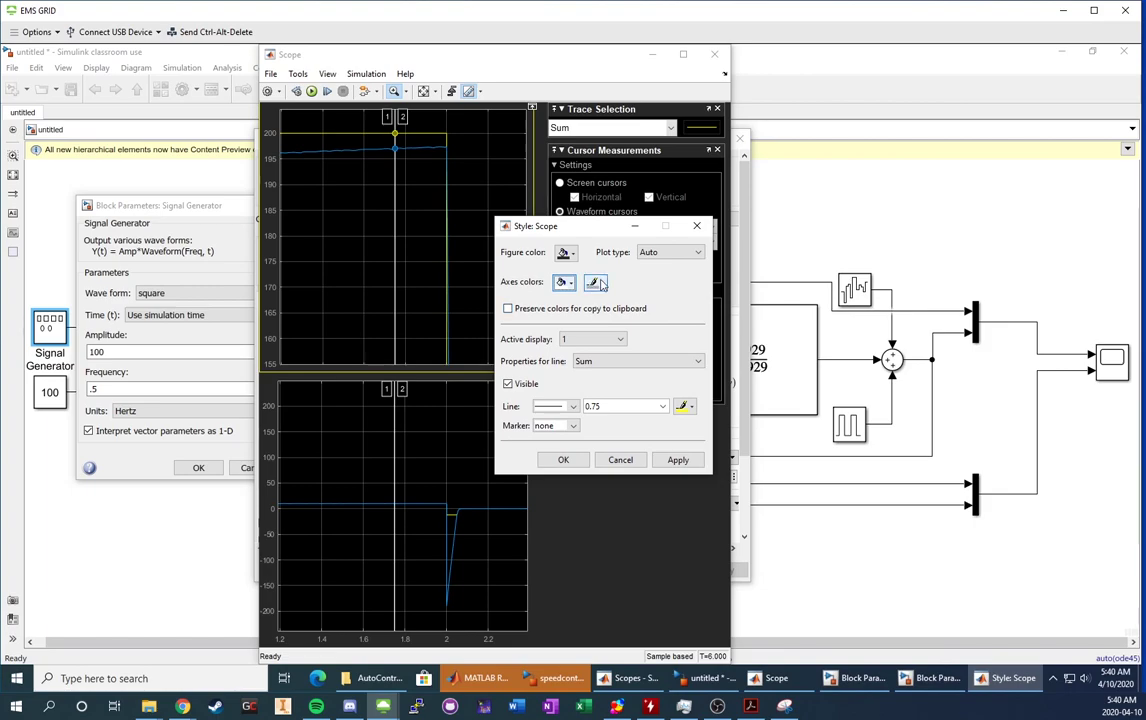
Choose black as the axes foreground colour, accept the Scope style settings and maximize the Scope window
click(594, 282)
click(597, 309)
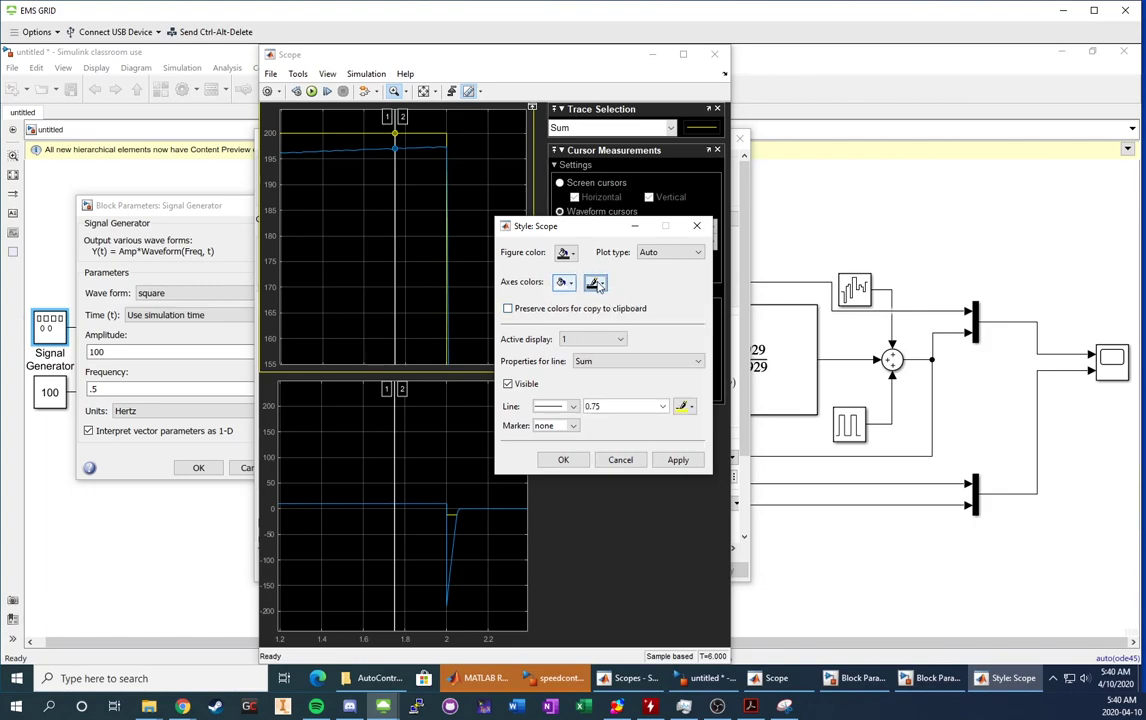
click(598, 340)
click(594, 362)
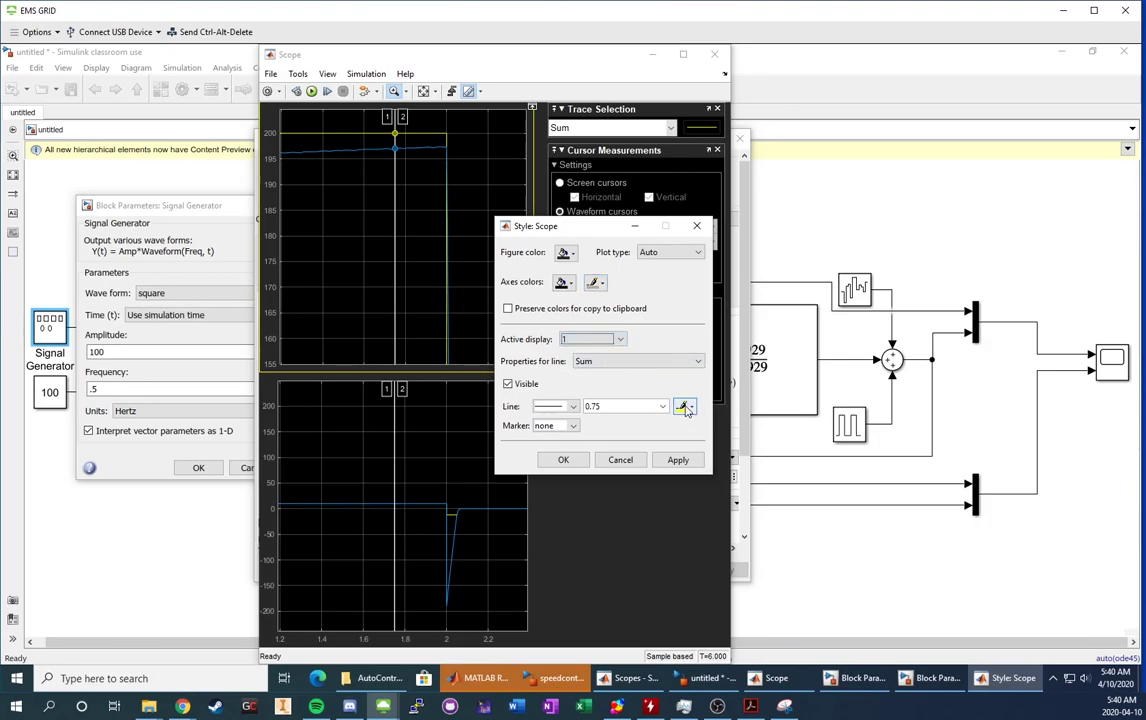
click(563, 459)
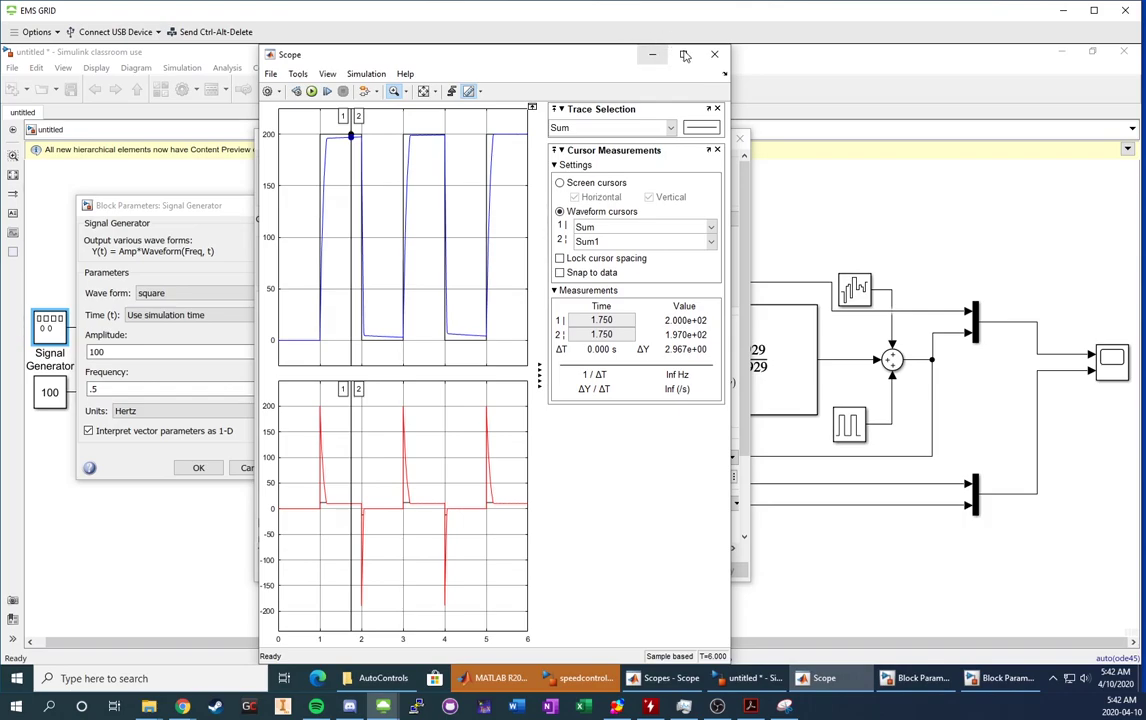
double_click(615, 53)
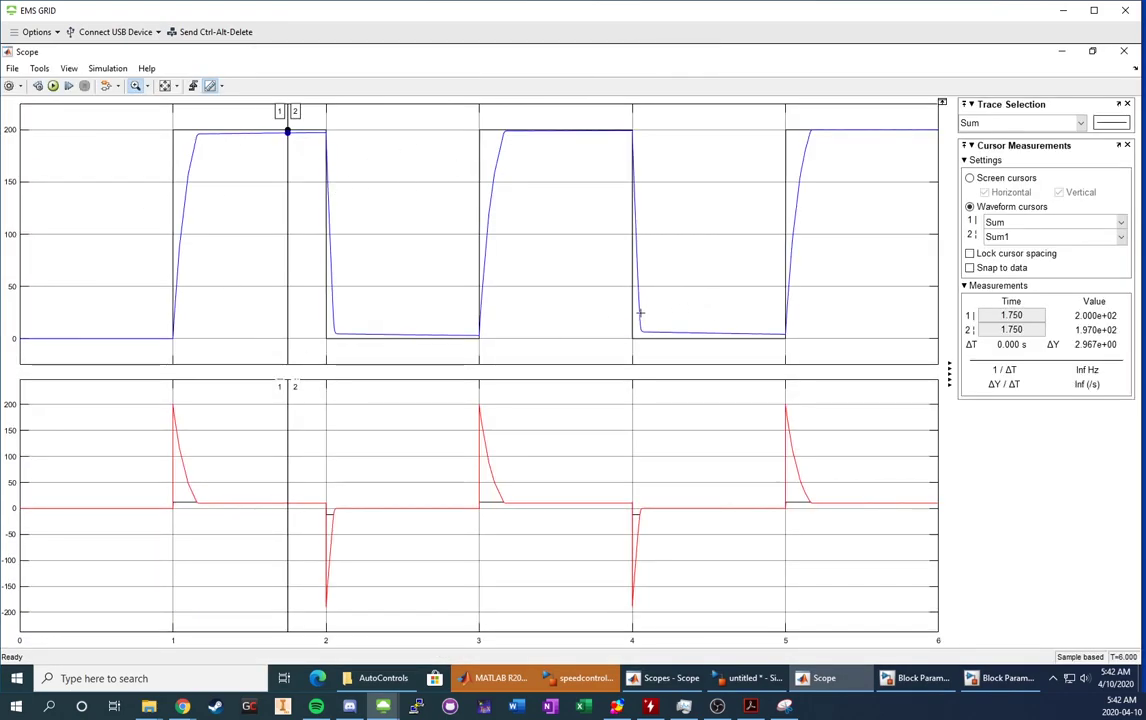
Switch to the speedcontrol model and review the Signal Generator block's parameters
click(577, 687)
scroll(613, 478, down, 6)
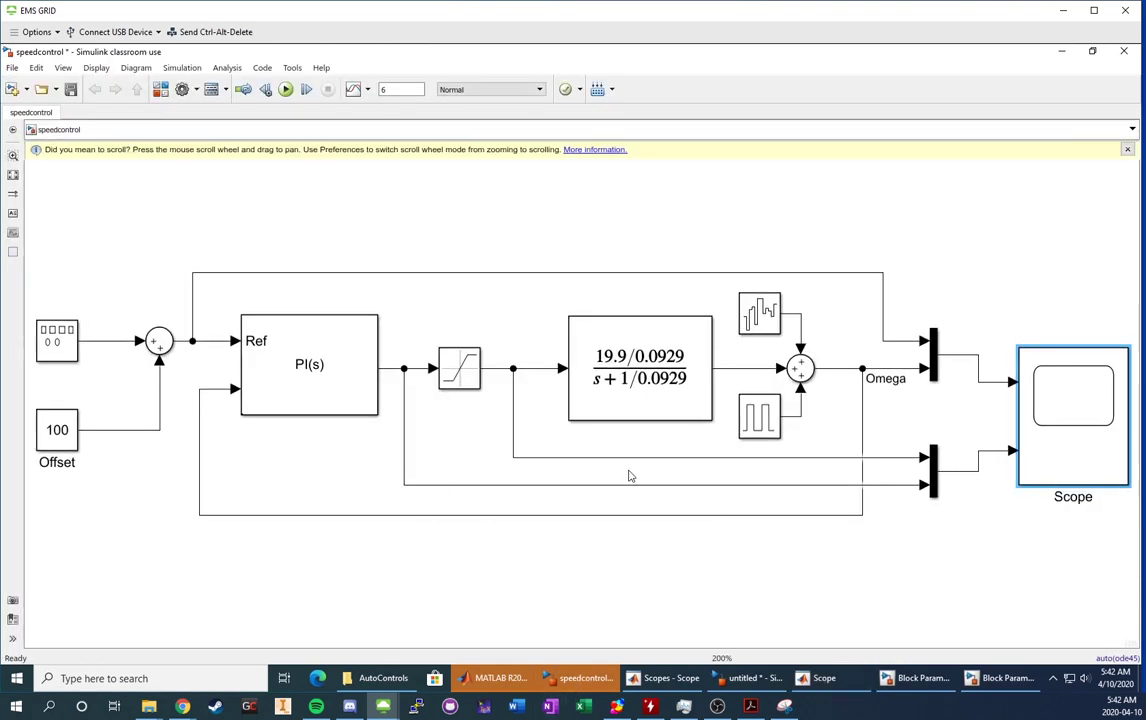
scroll(560, 420, up, 3)
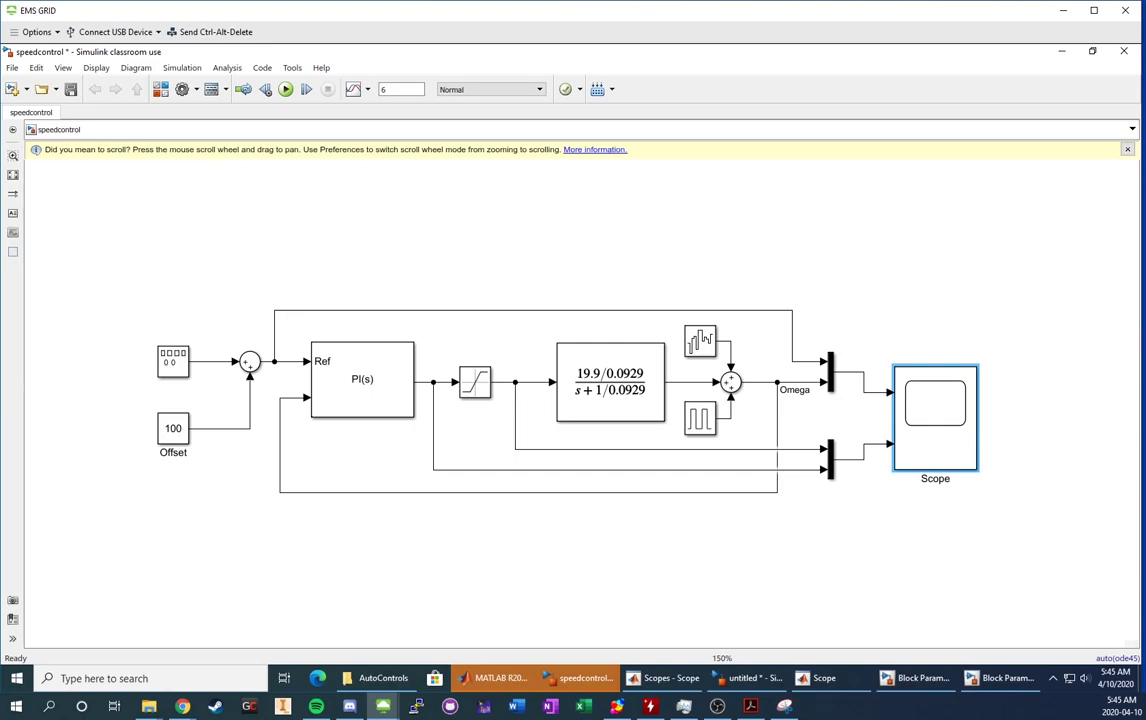
double_click(173, 362)
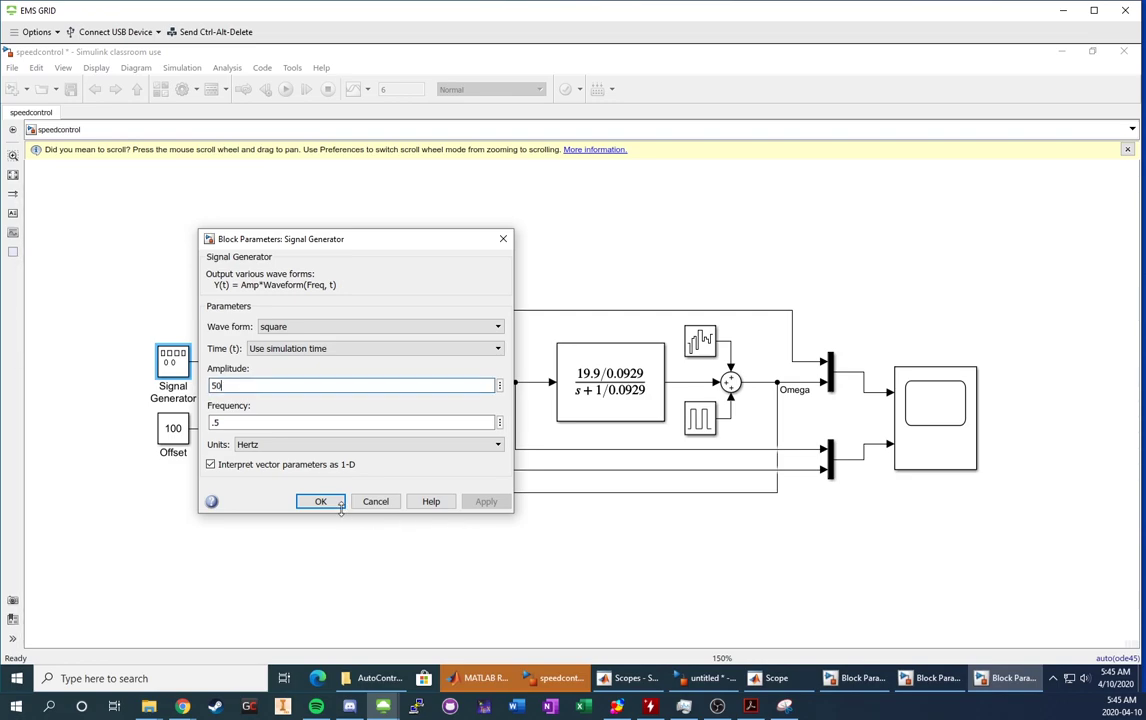
key(Tab)
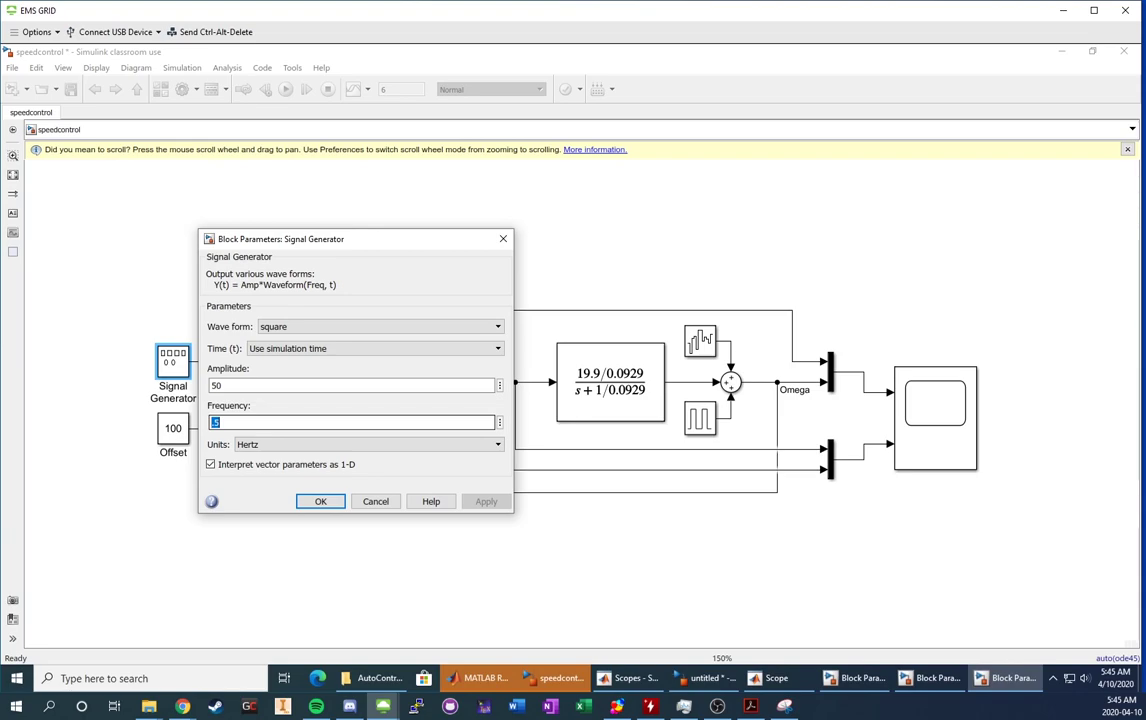
click(320, 501)
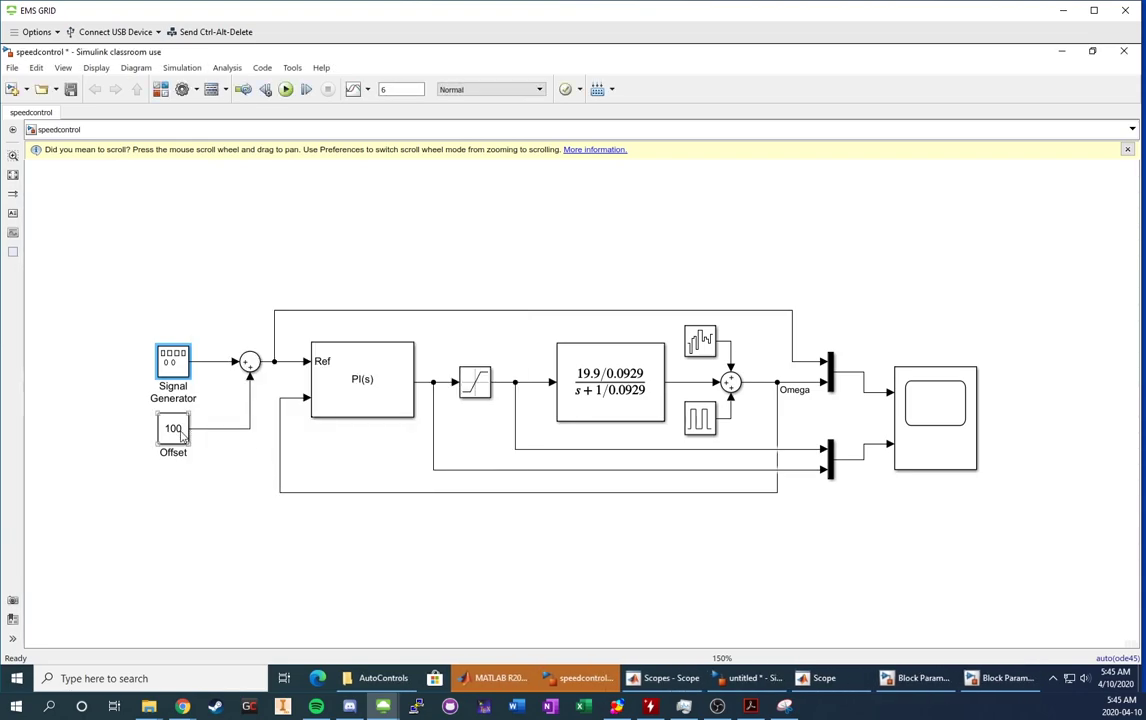
Set the PID Controller (2DOF) block's proportional gain to 0.5 and integral gain to 0, and apply them
click(343, 382)
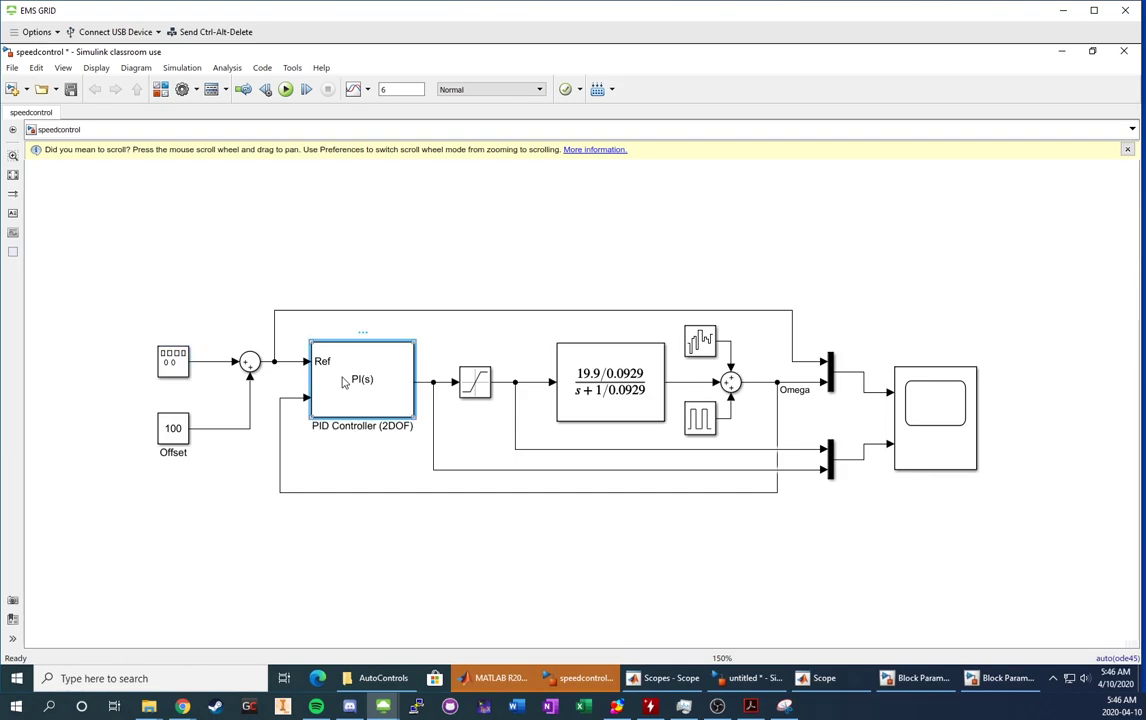
double_click(343, 382)
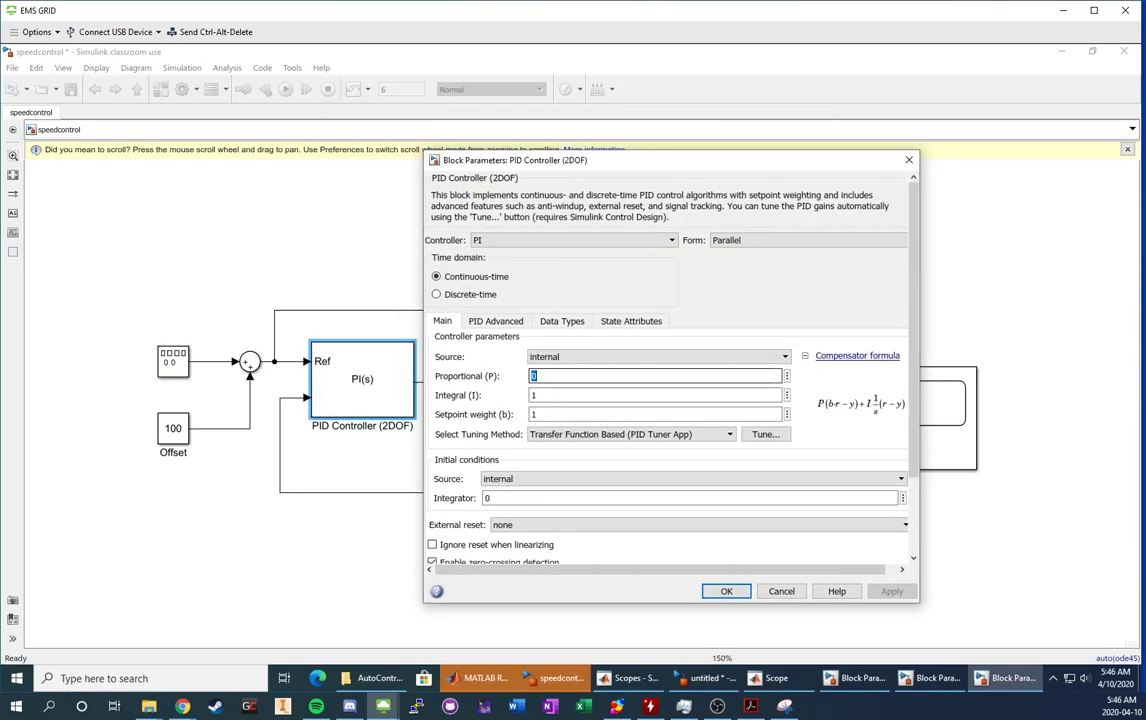
text(0.5)
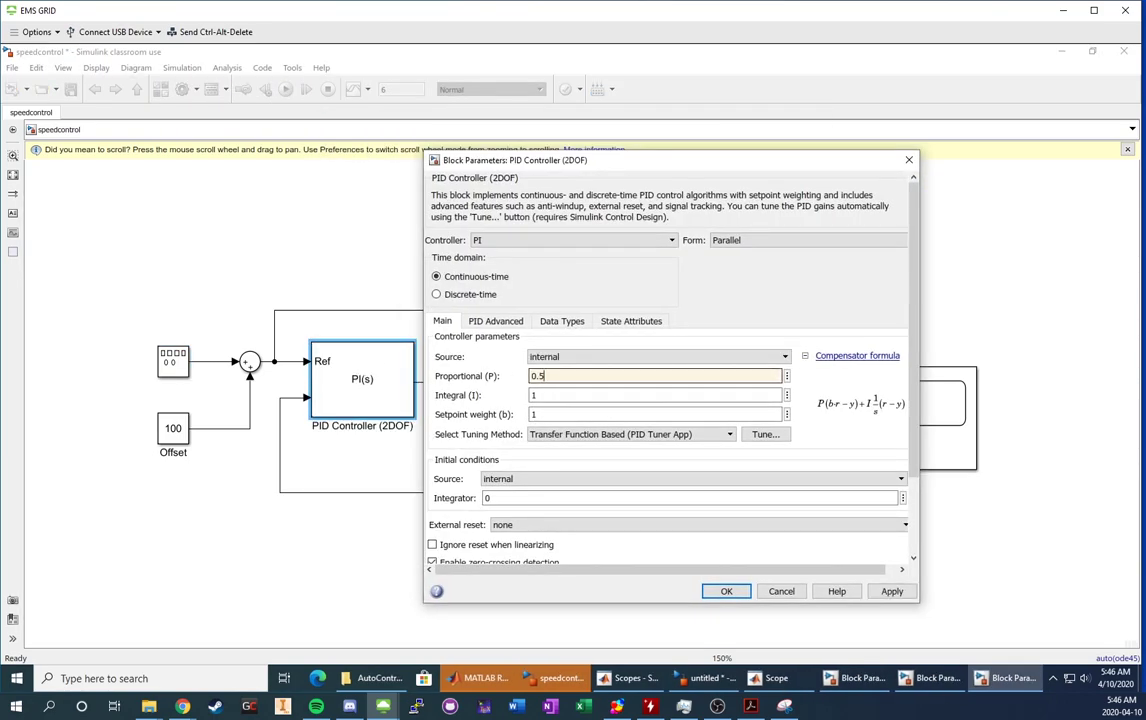
key(Tab)
text(0)
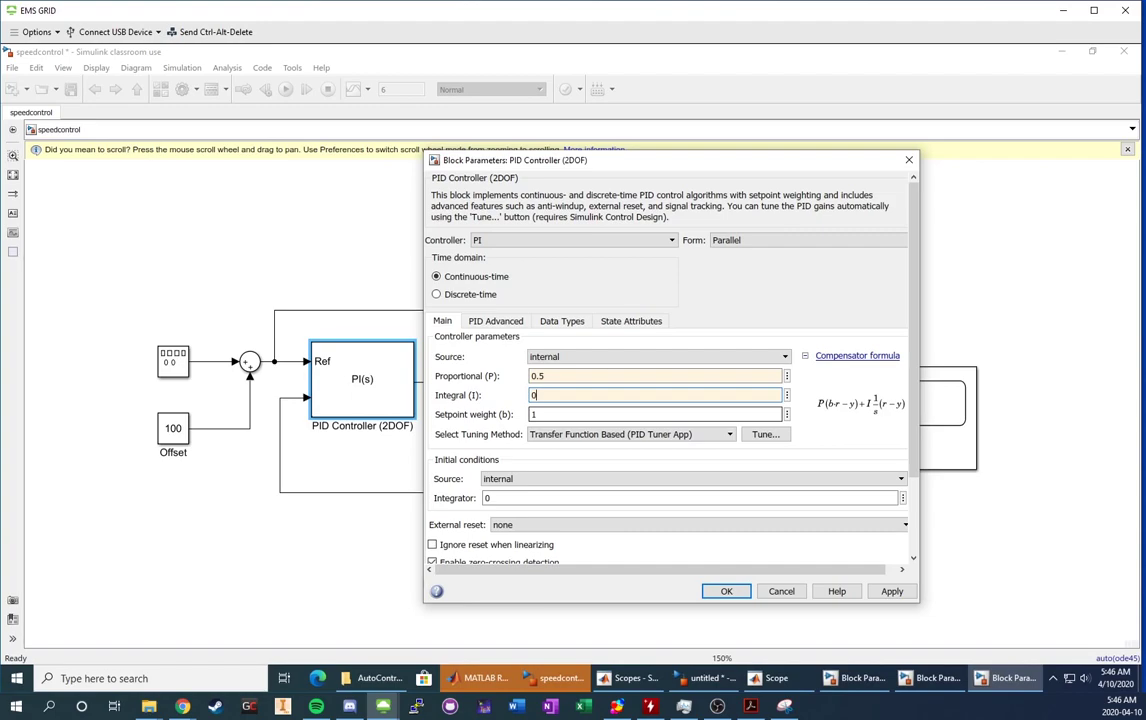
click(891, 592)
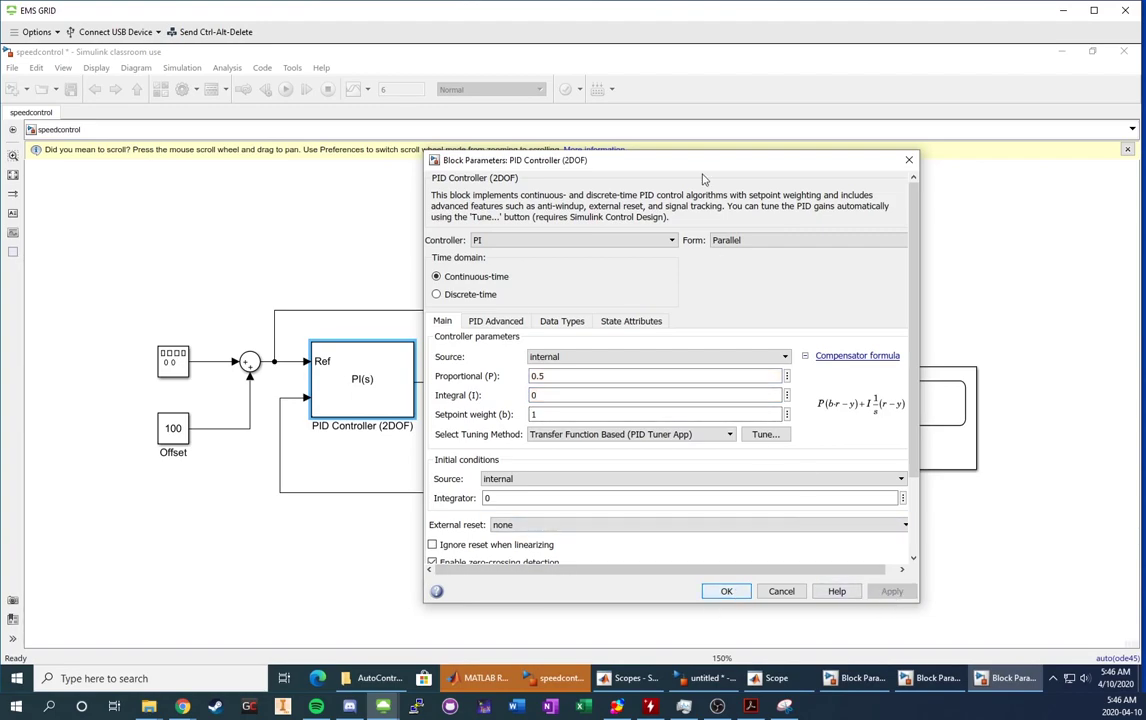
drag(569, 158, 162, 155)
key(Return)
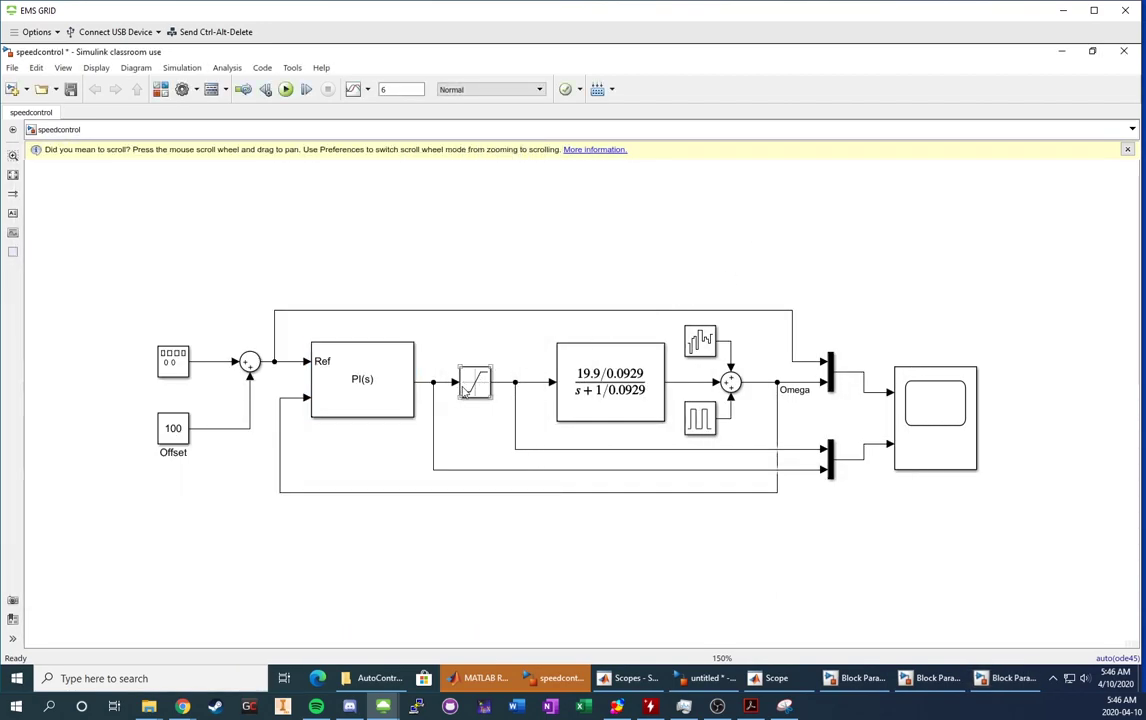
Review the parameters of the Saturation, Transfer Fcn, Band-Limited White Noise and Pulse Generator blocks
double_click(463, 391)
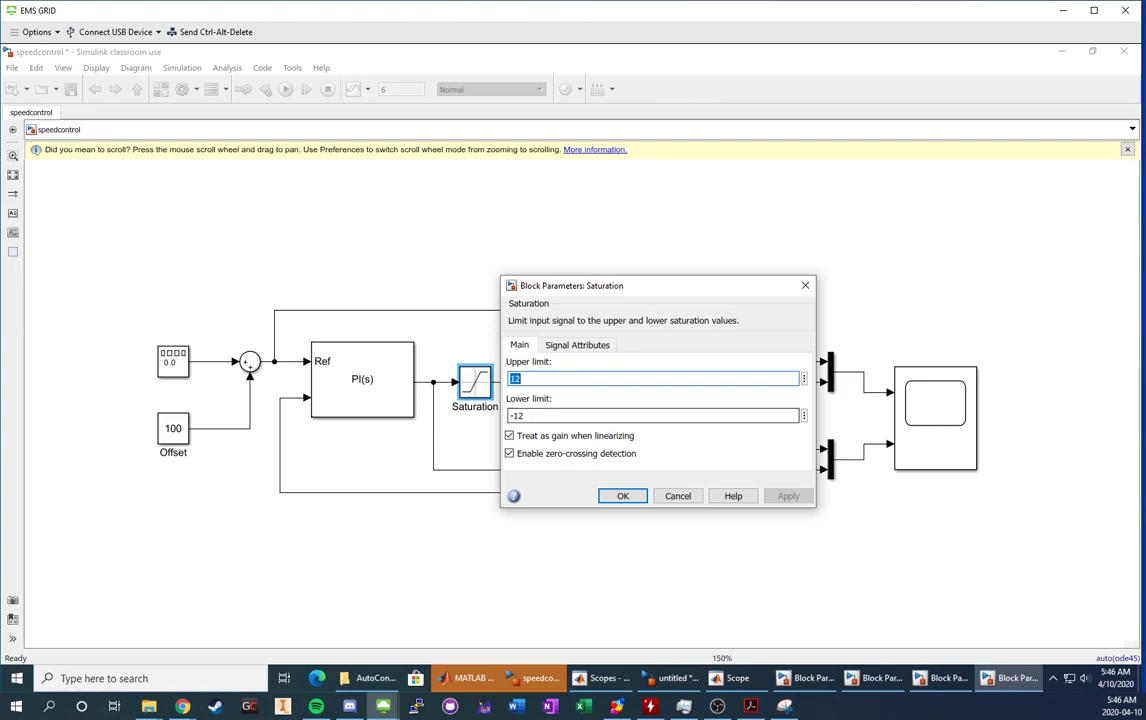
click(805, 287)
double_click(650, 405)
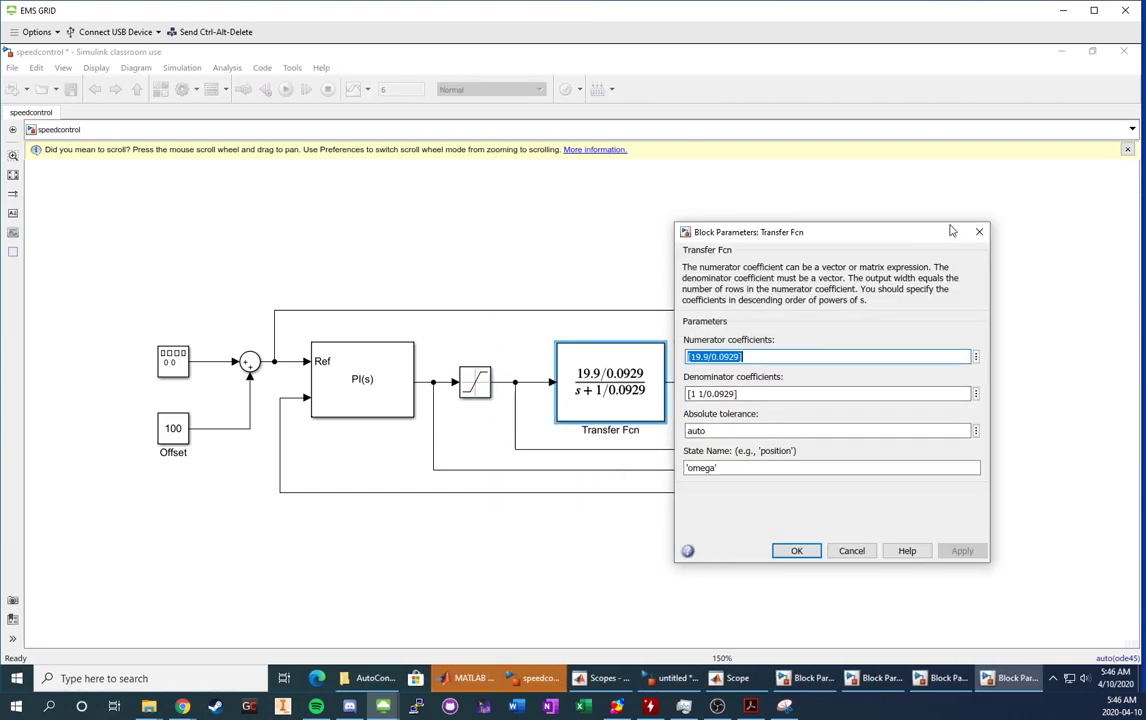
click(980, 233)
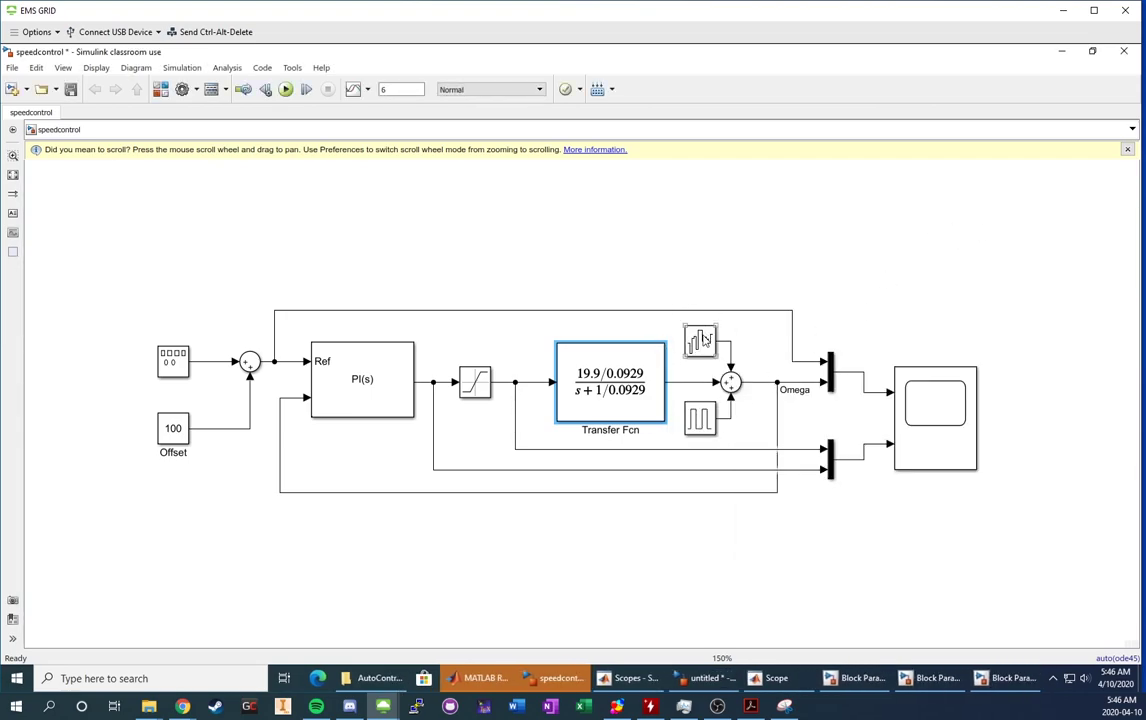
double_click(700, 341)
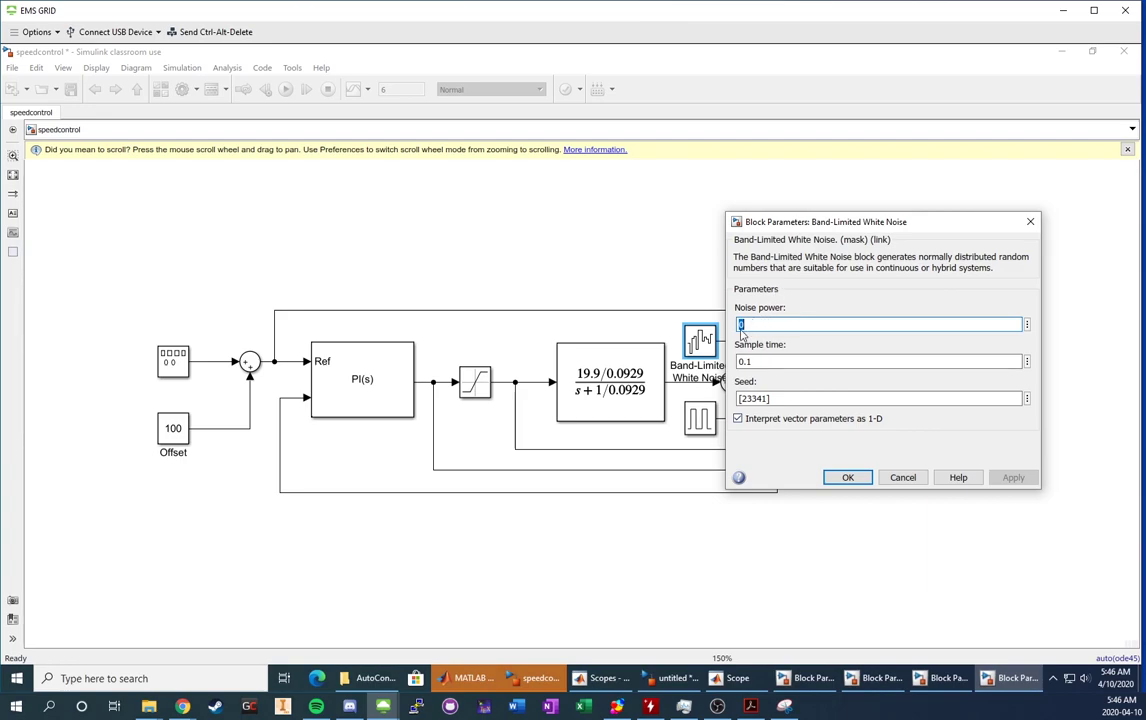
click(1030, 221)
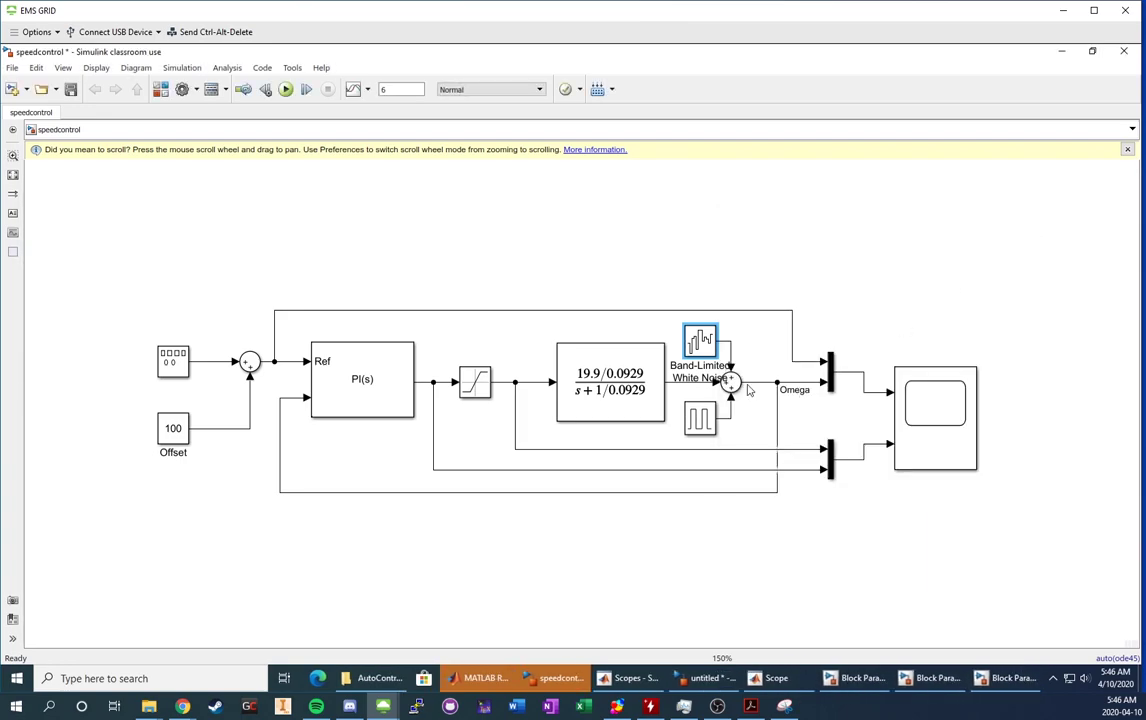
double_click(701, 421)
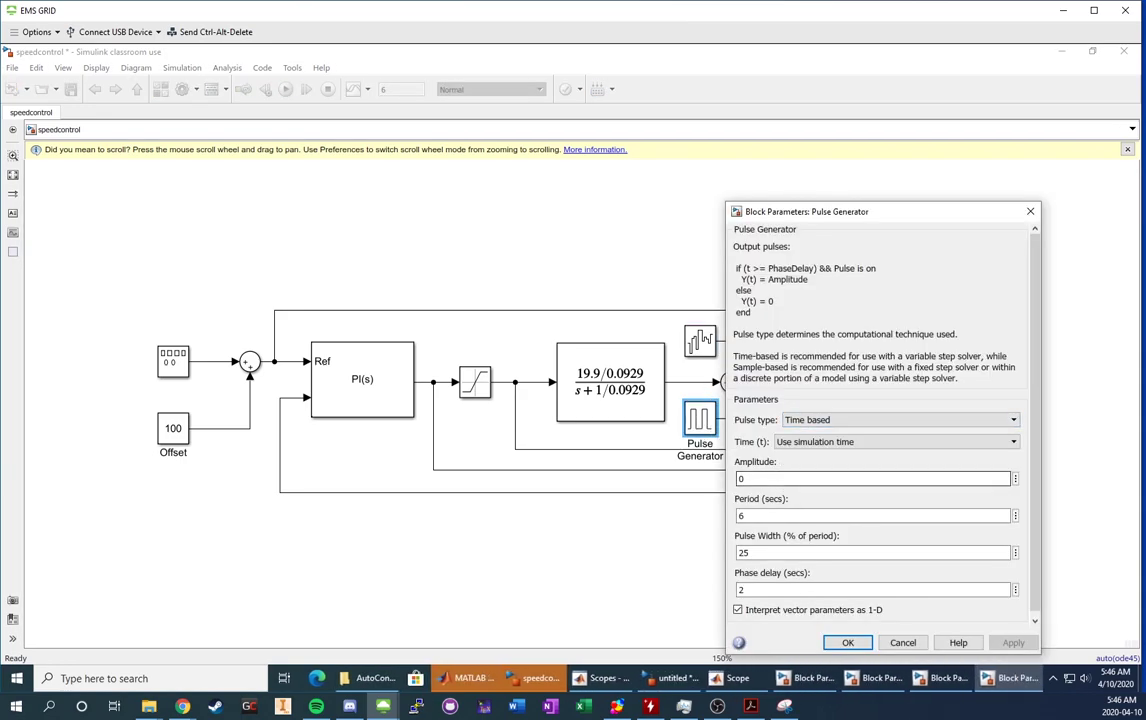
click(1030, 211)
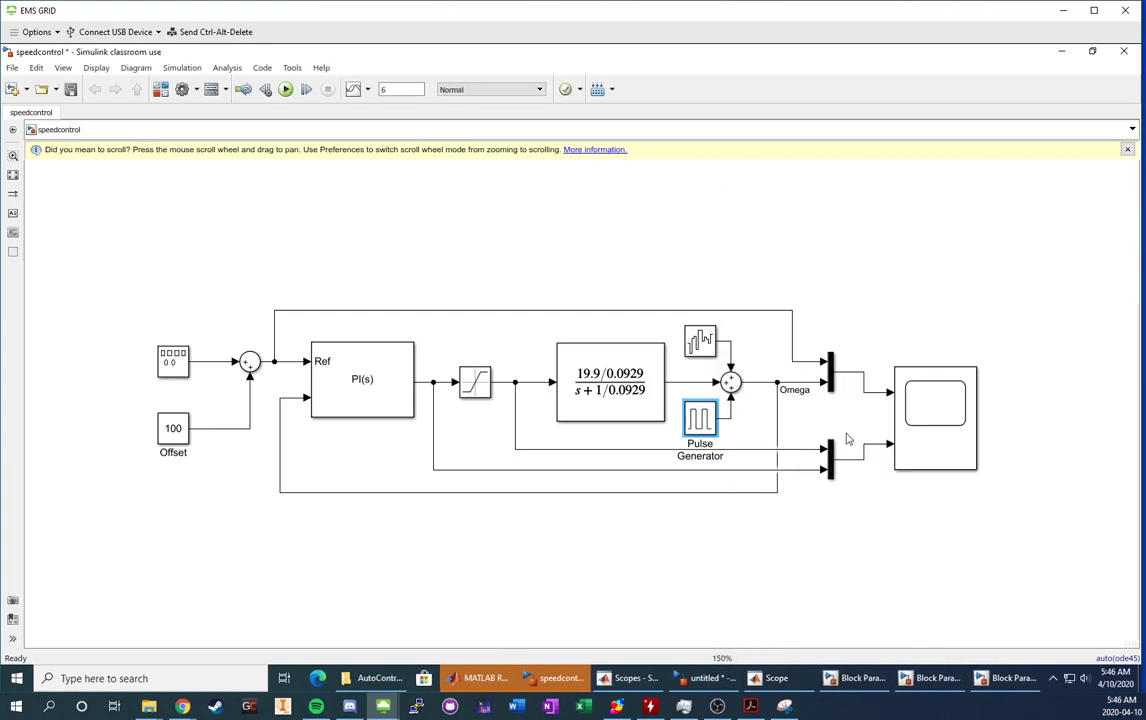
Open the speedcontrol model's Scope, run the simulation and place the Scope window beside the PID Controller dialog
double_click(955, 420)
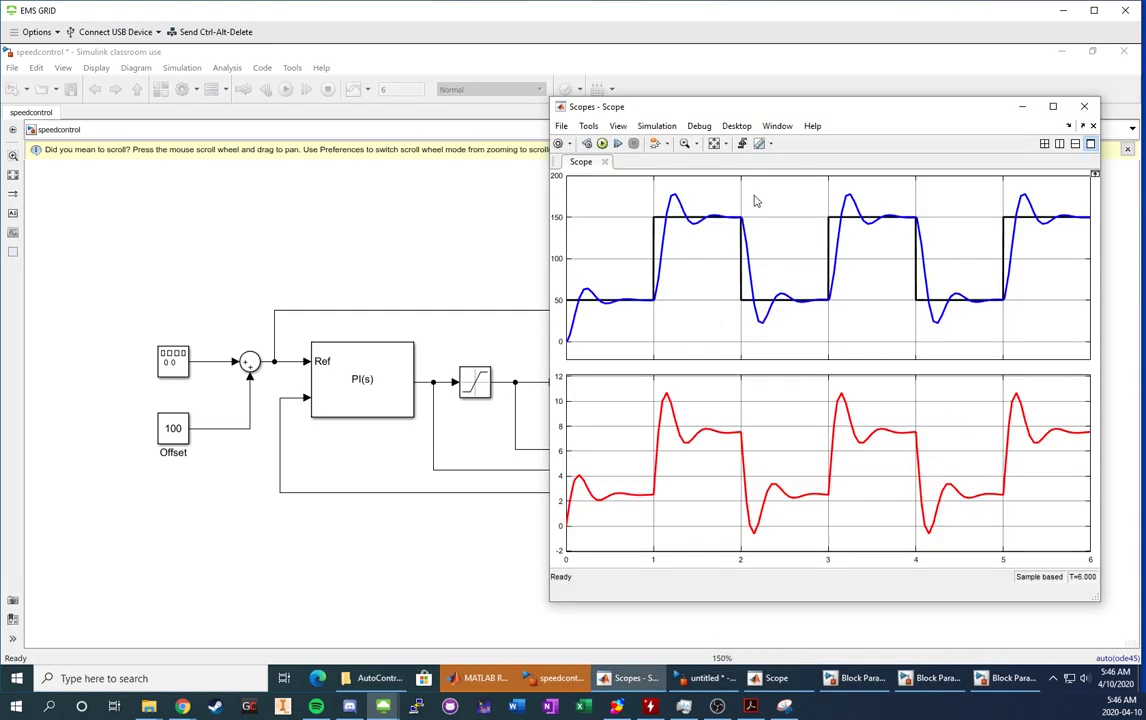
click(602, 145)
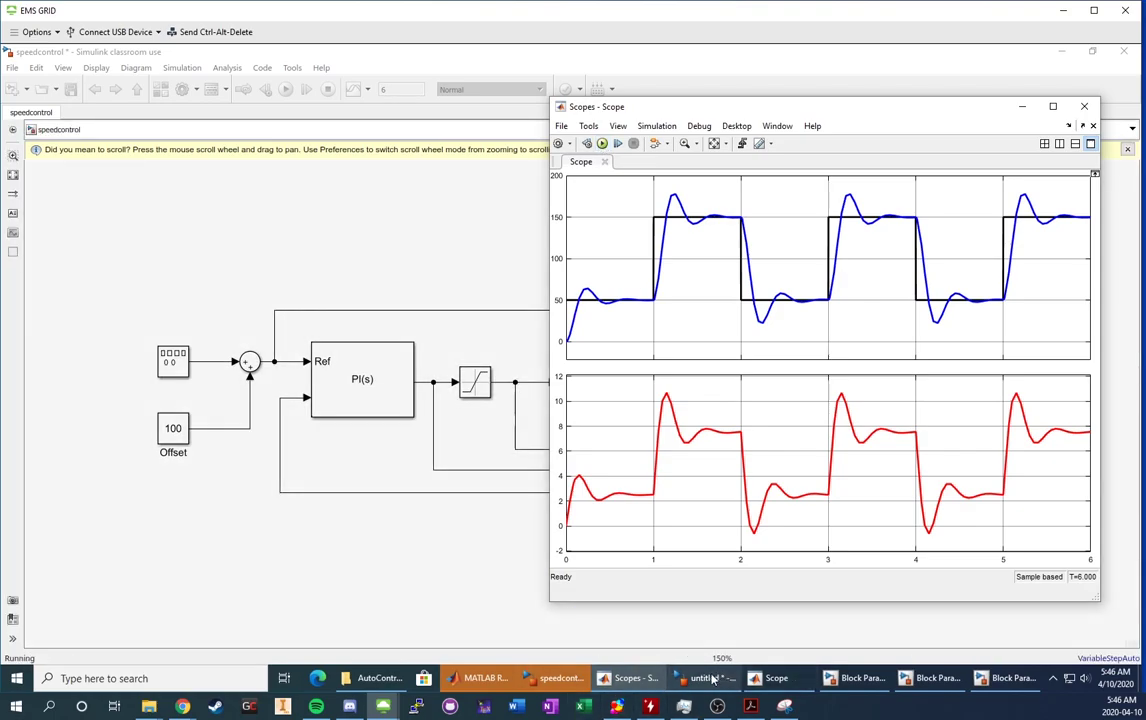
double_click(663, 107)
click(1092, 51)
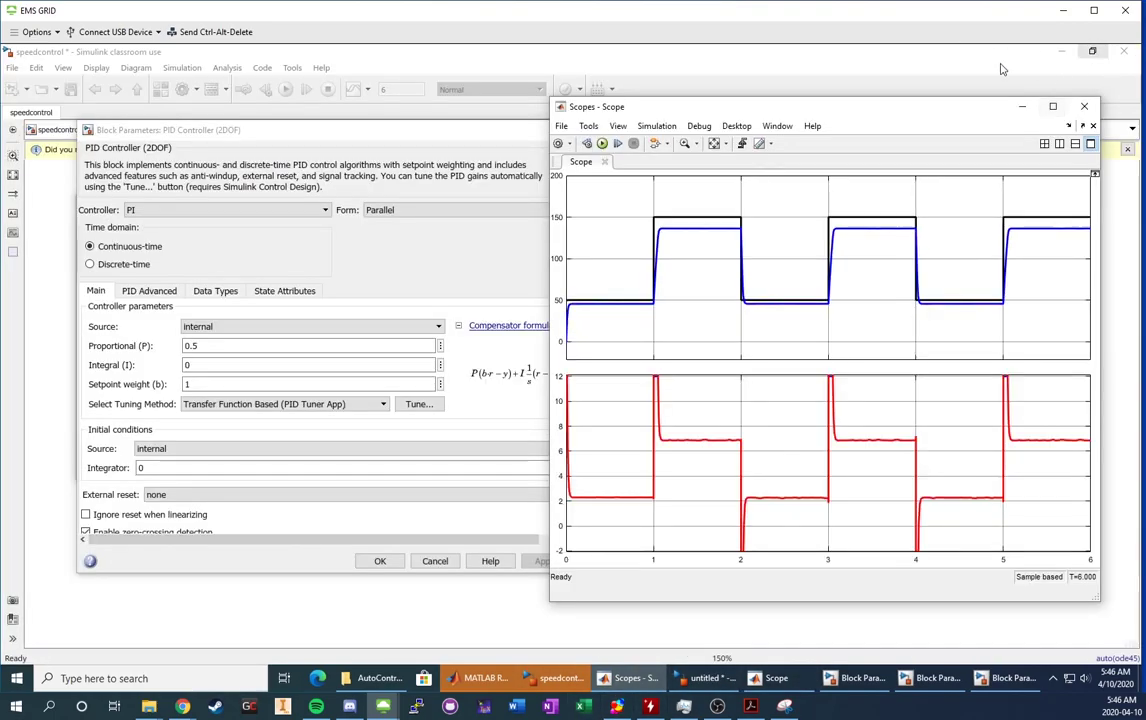
mouse_move(703, 117)
mouse_down()
mouse_move(719, 128)
mouse_move(698, 130)
mouse_up()
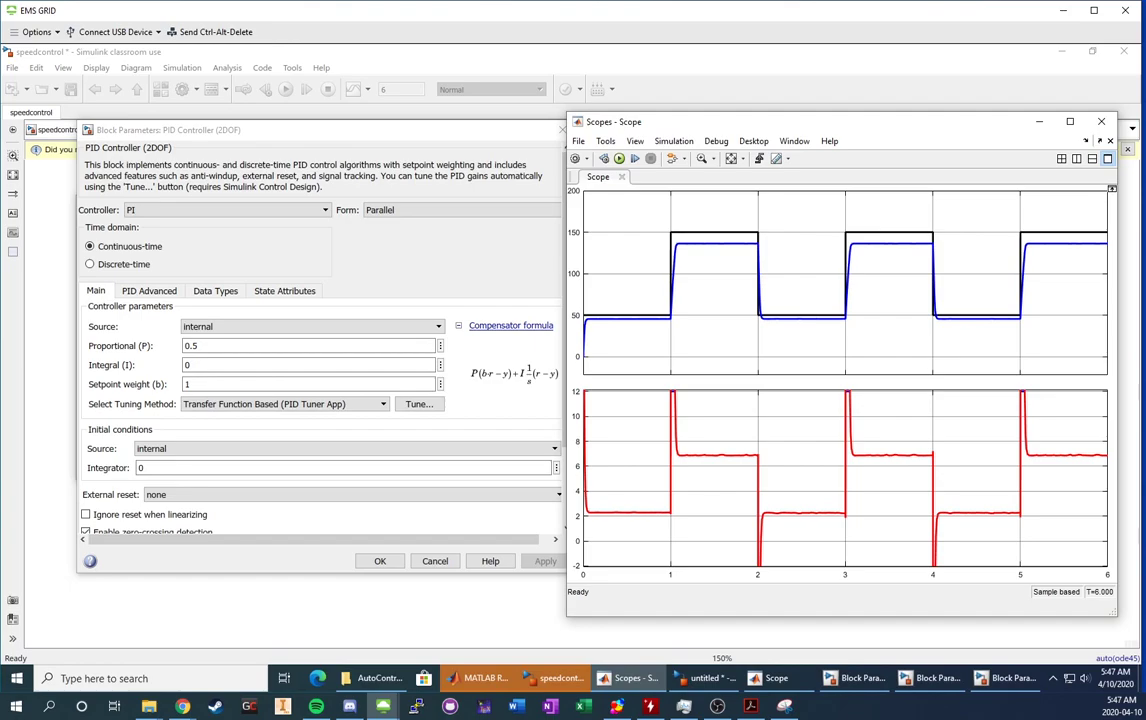
Set the controller's proportional gain to .75, apply it and rerun the simulation from the Scope
click(364, 358)
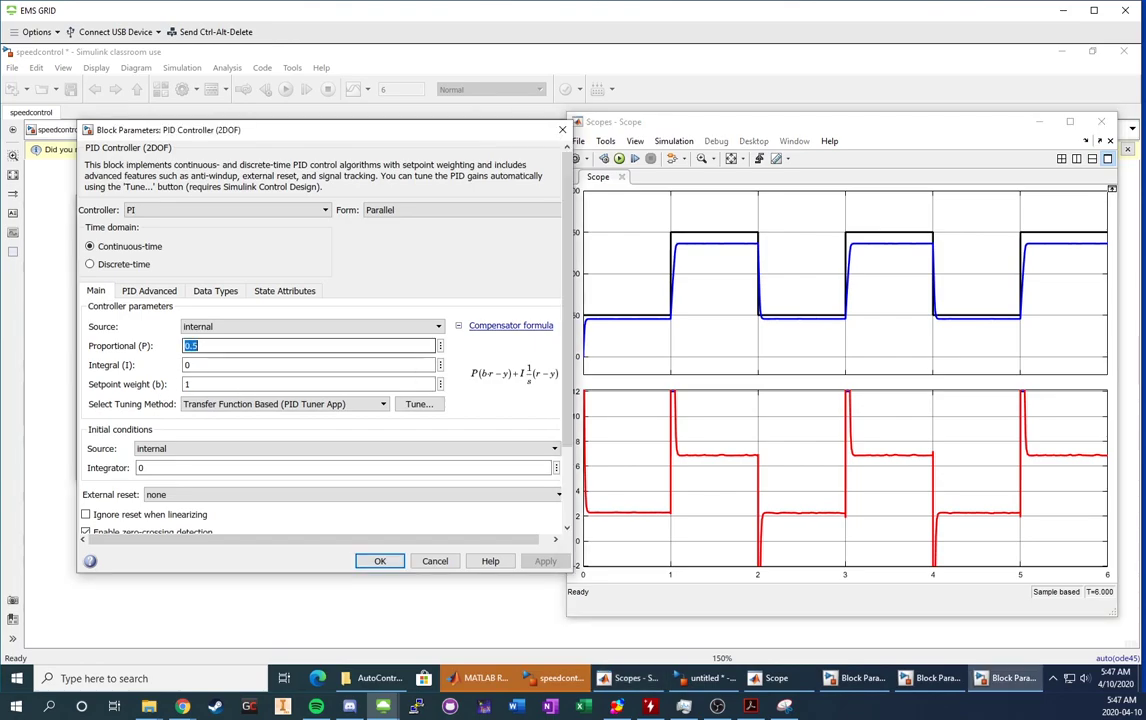
text(.)
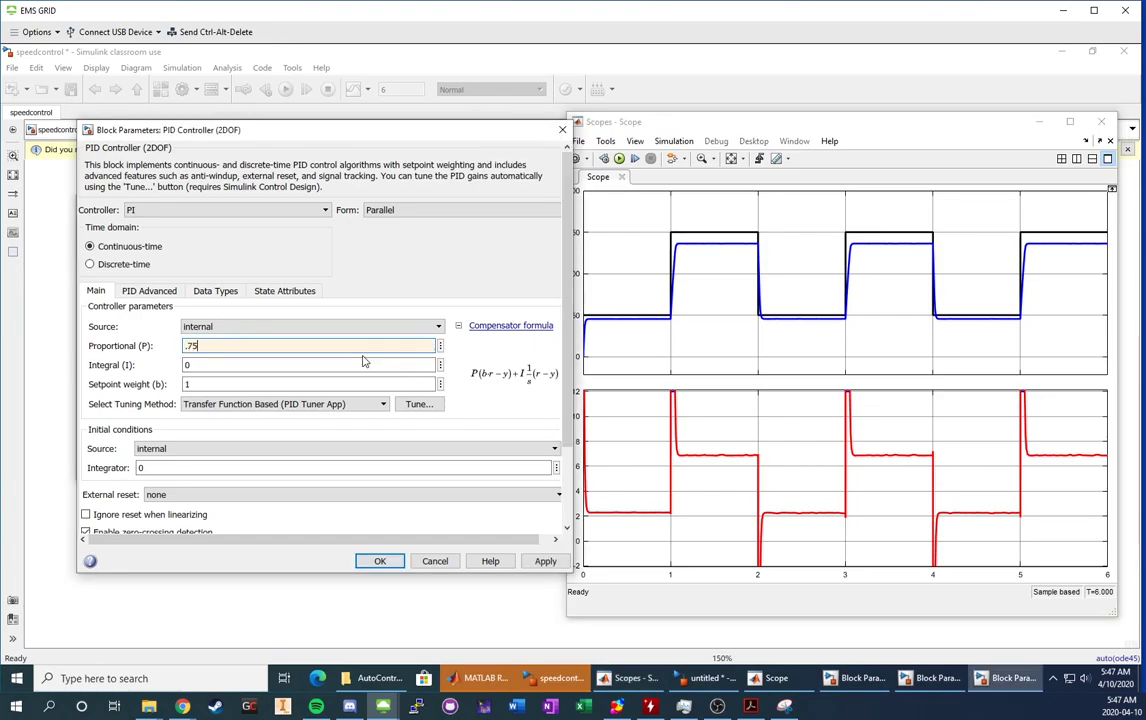
click(545, 561)
click(620, 159)
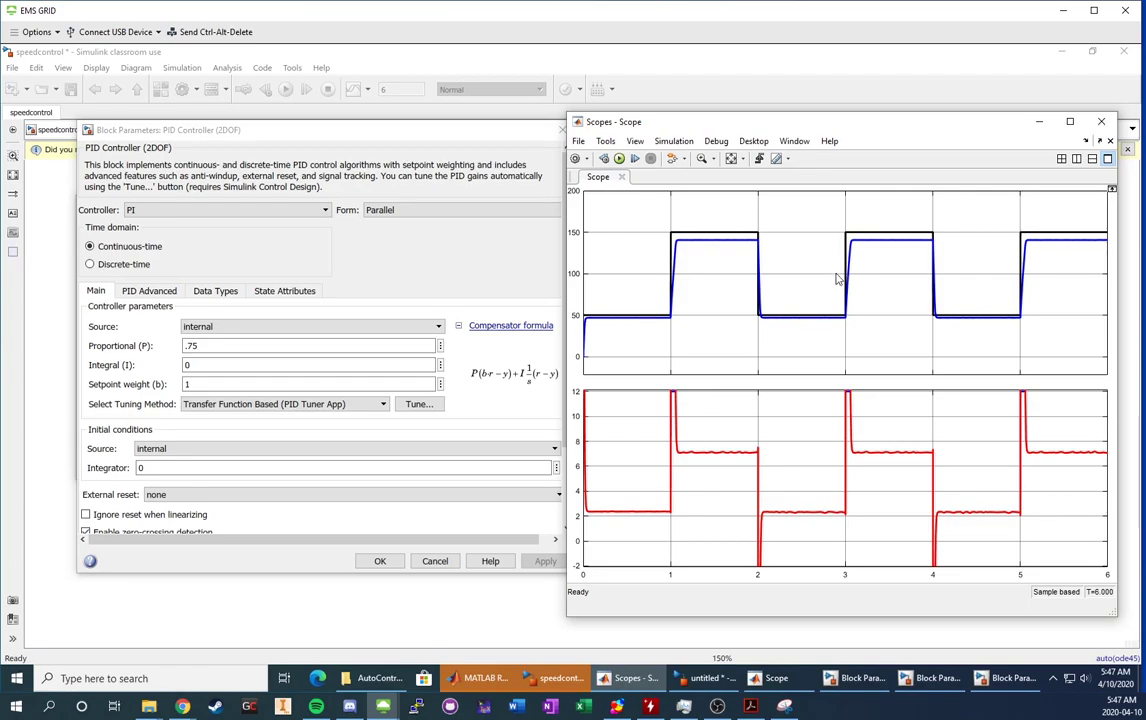
Turn on the Scope's cursor measurements, assign the second waveform cursor to Omega and compare it with Sum2
click(776, 158)
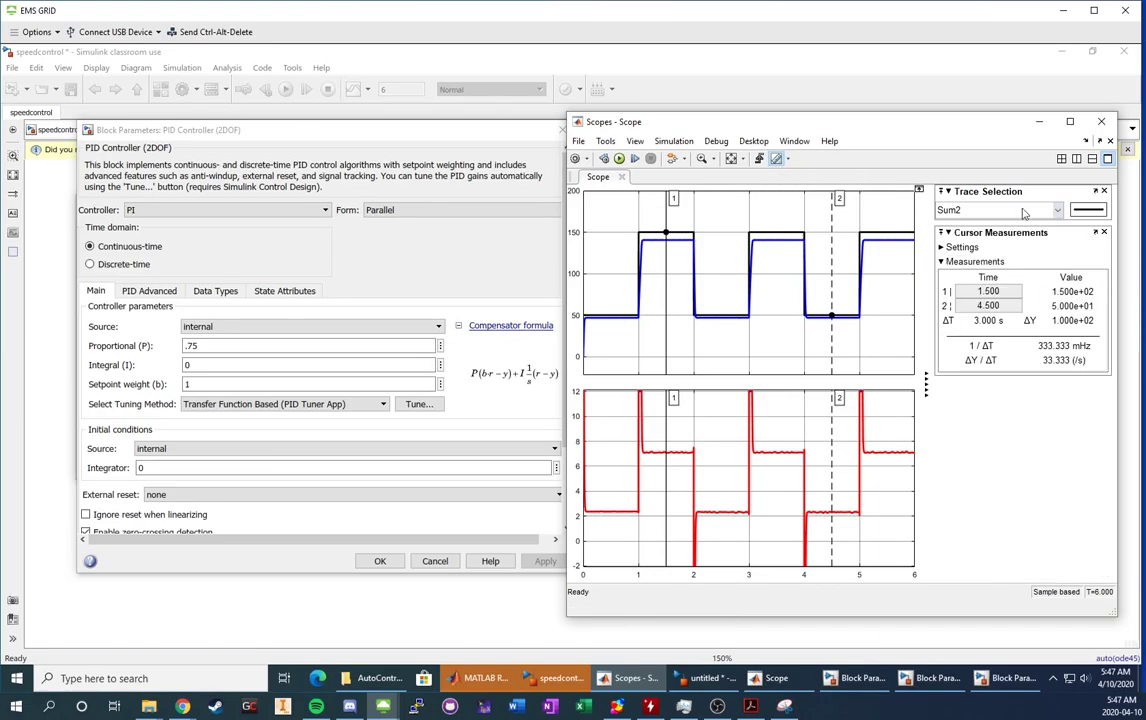
click(1060, 212)
click(950, 191)
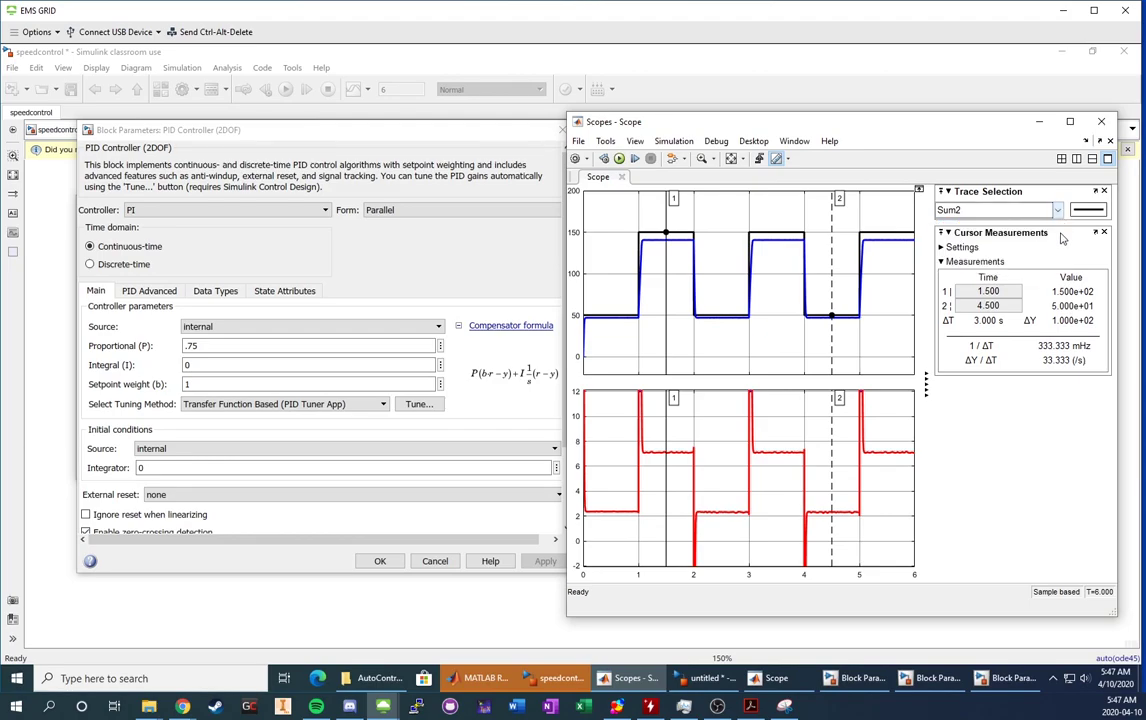
click(958, 247)
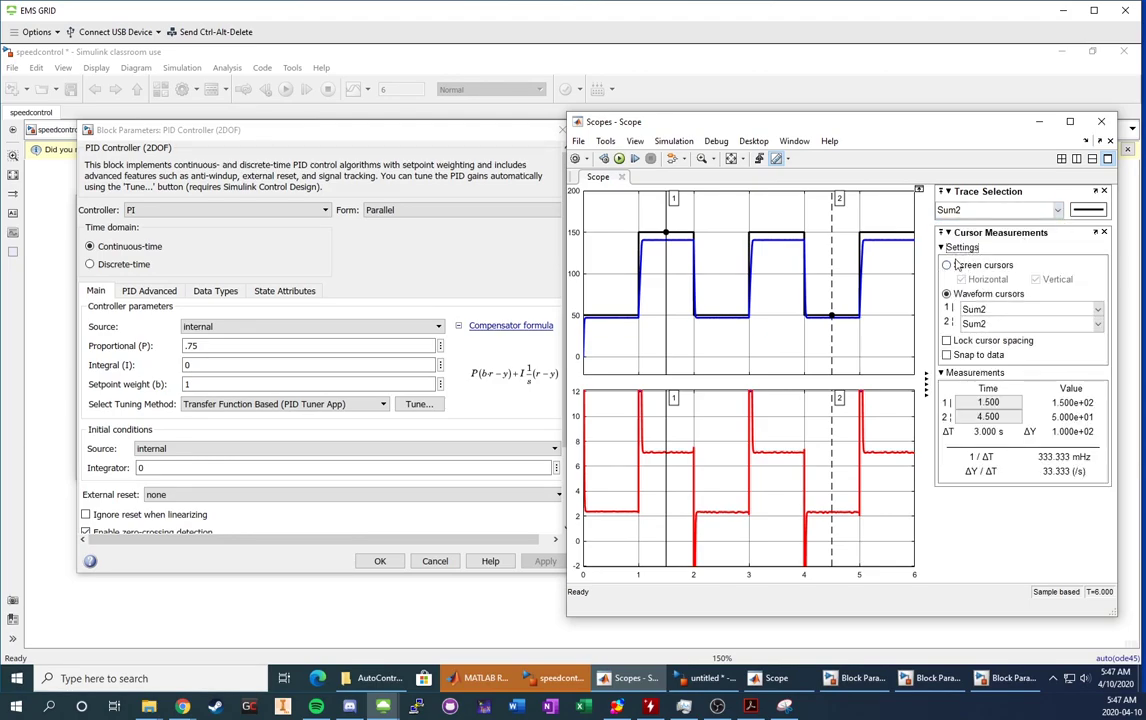
click(990, 323)
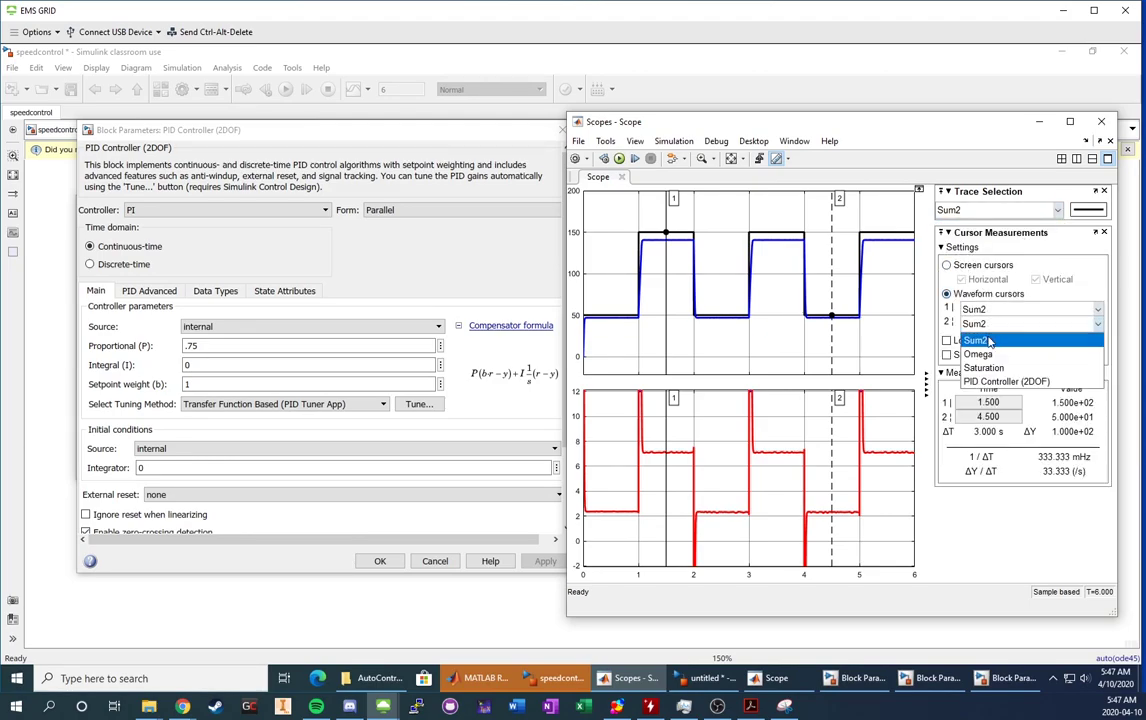
click(985, 356)
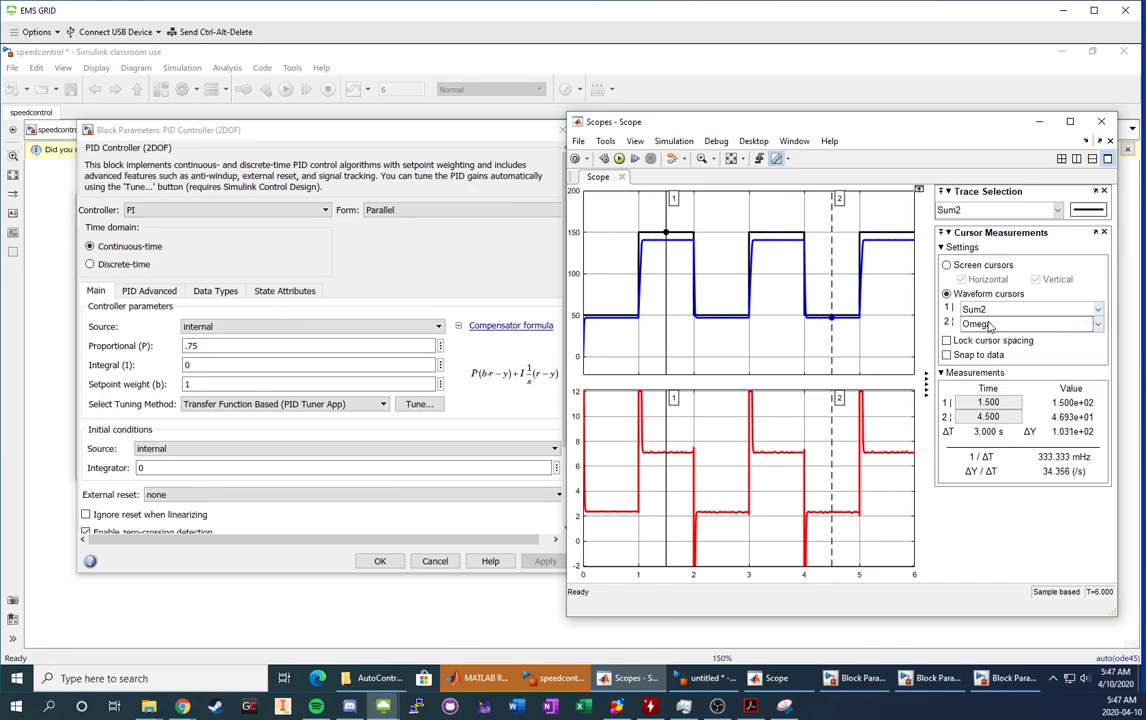
click(988, 402)
key(Return)
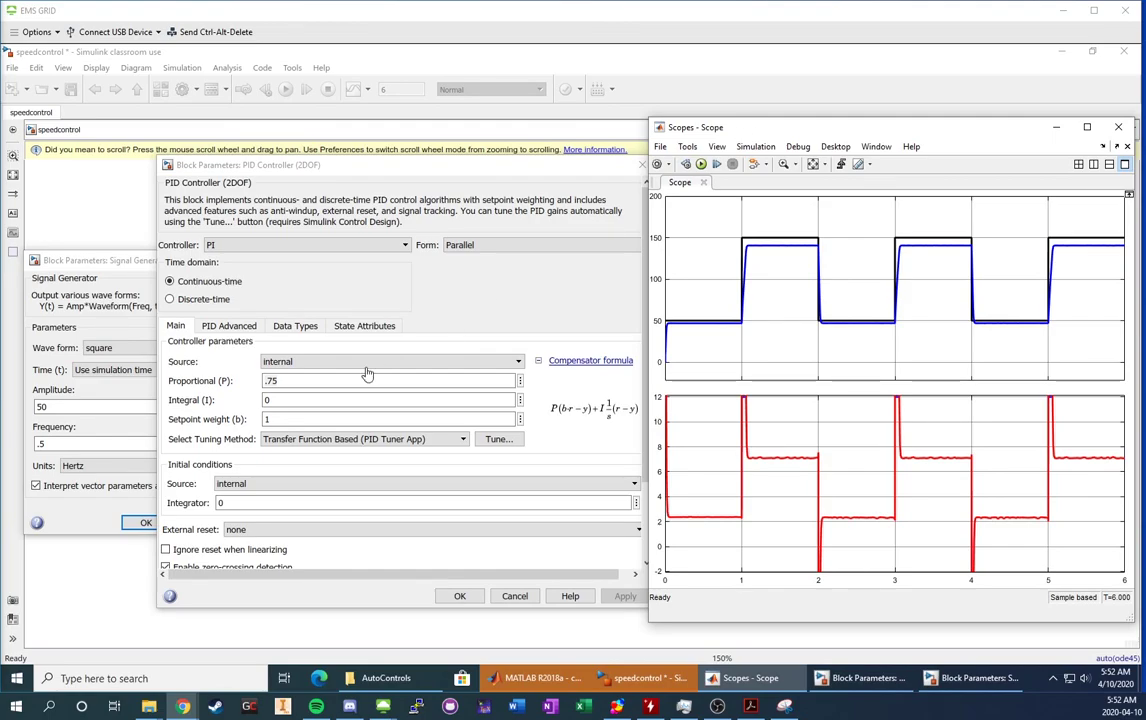
Fit the speedcontrol diagram to the view and arrange the Signal Generator, PID Controller and Scope windows over it
double_click(305, 381)
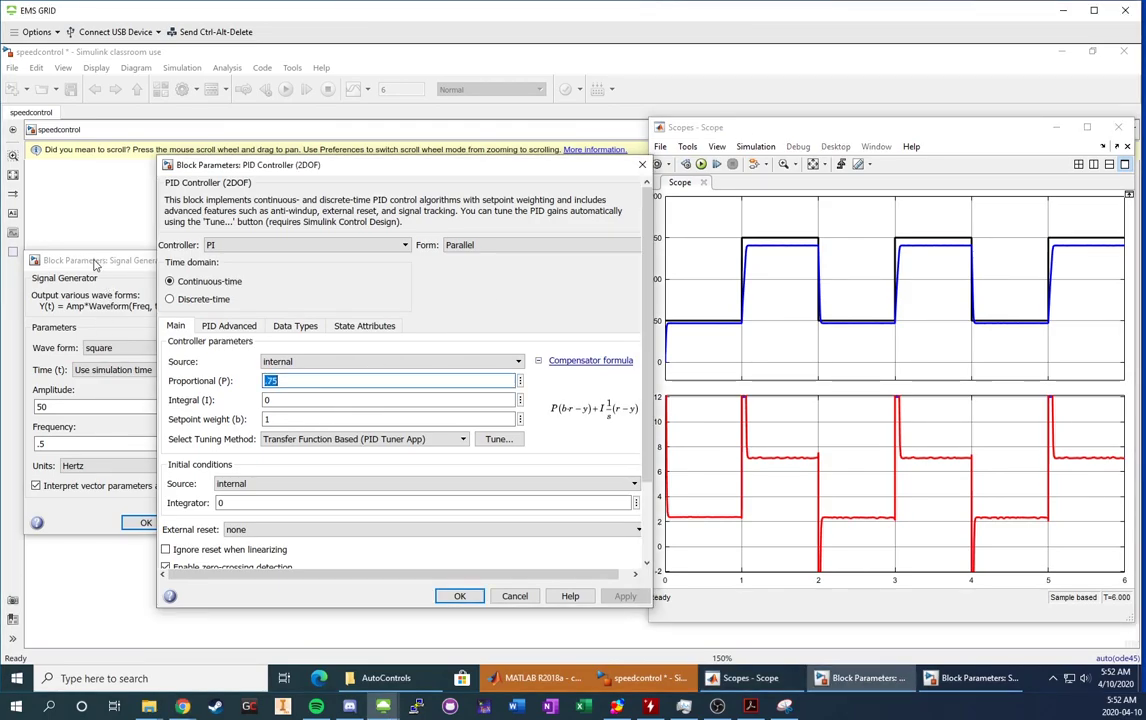
click(95, 263)
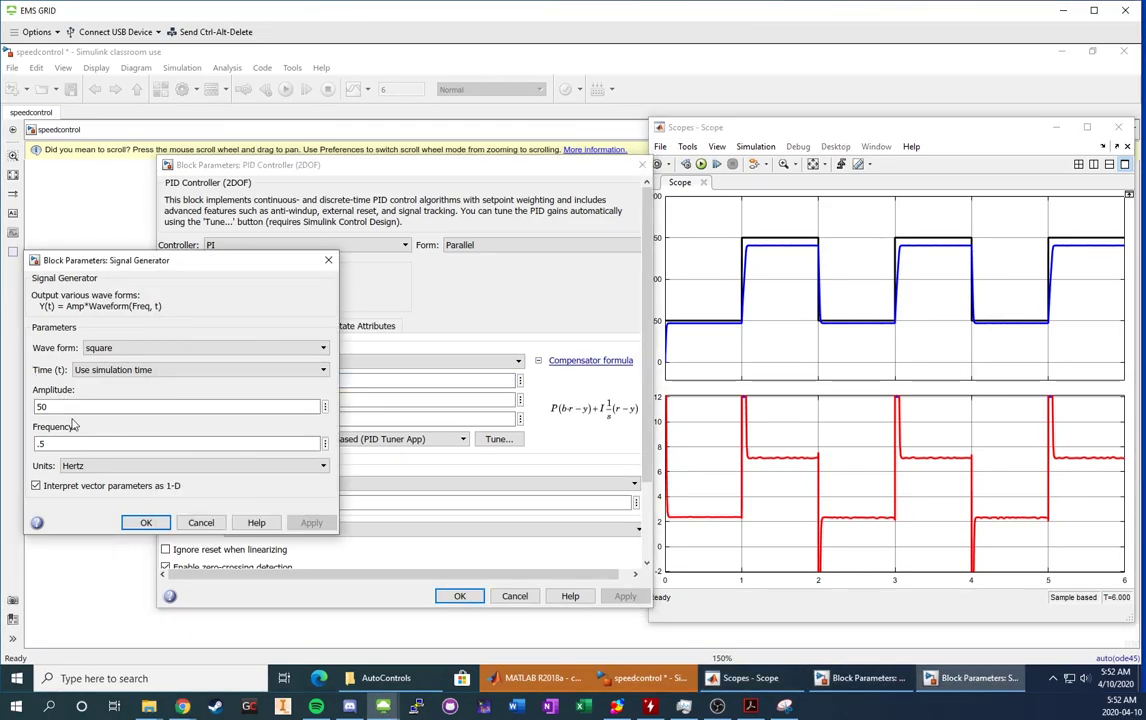
drag(155, 262, 233, 245)
click(10, 177)
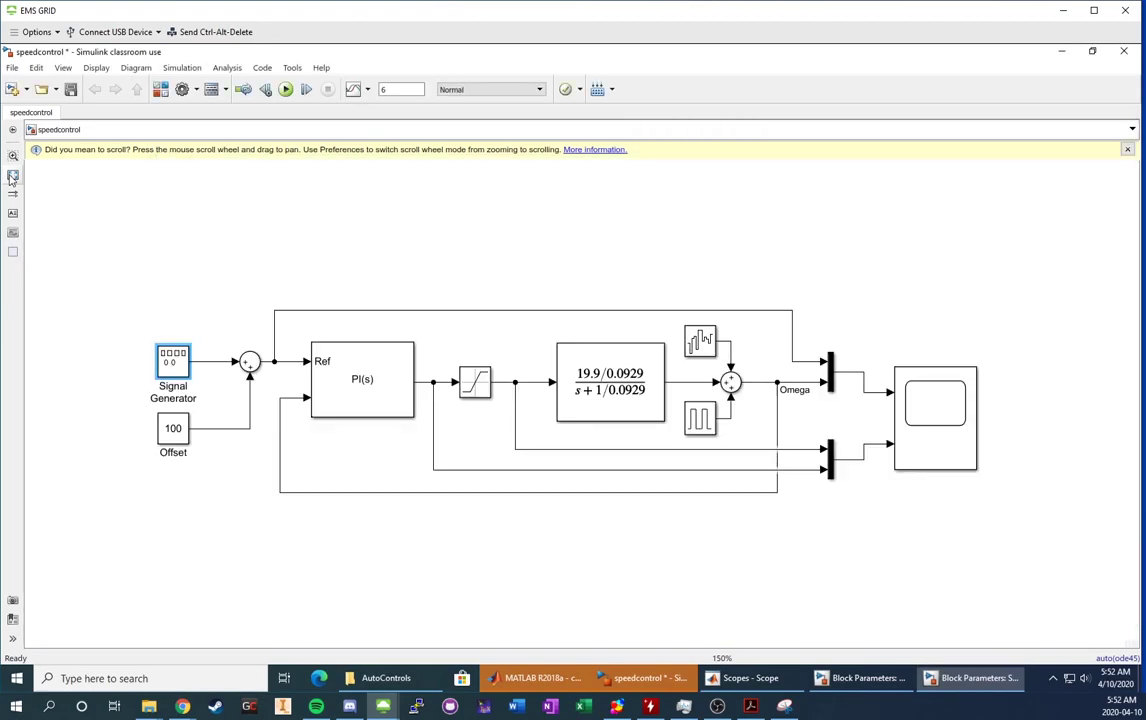
click(12, 175)
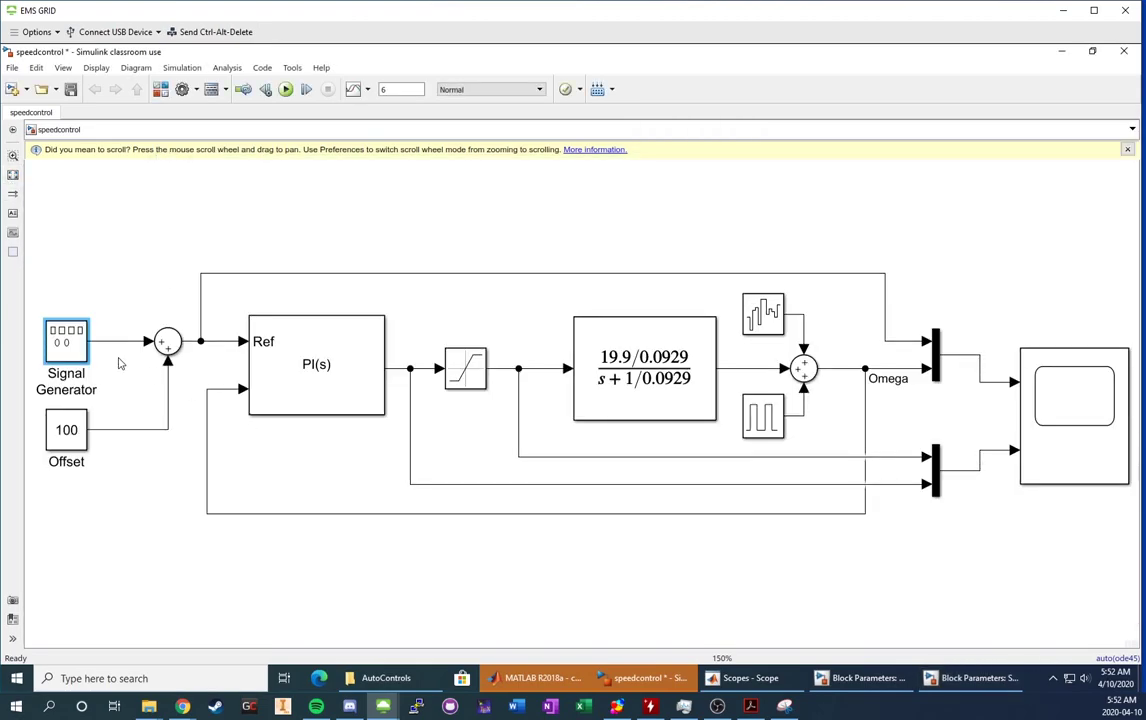
click(940, 678)
click(866, 678)
click(752, 678)
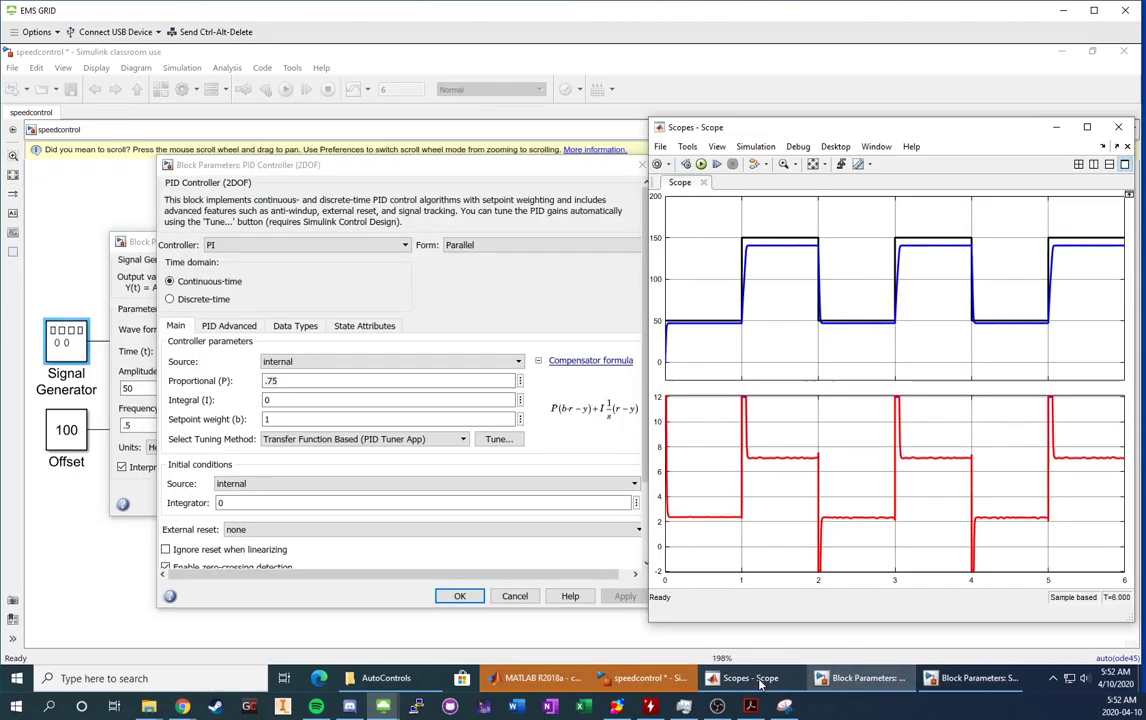
drag(140, 252, 77, 249)
Set the PID Controller (2DOF) block's proportional gain to 0 and integral gain to .05, apply them and rerun the simulation
click(272, 165)
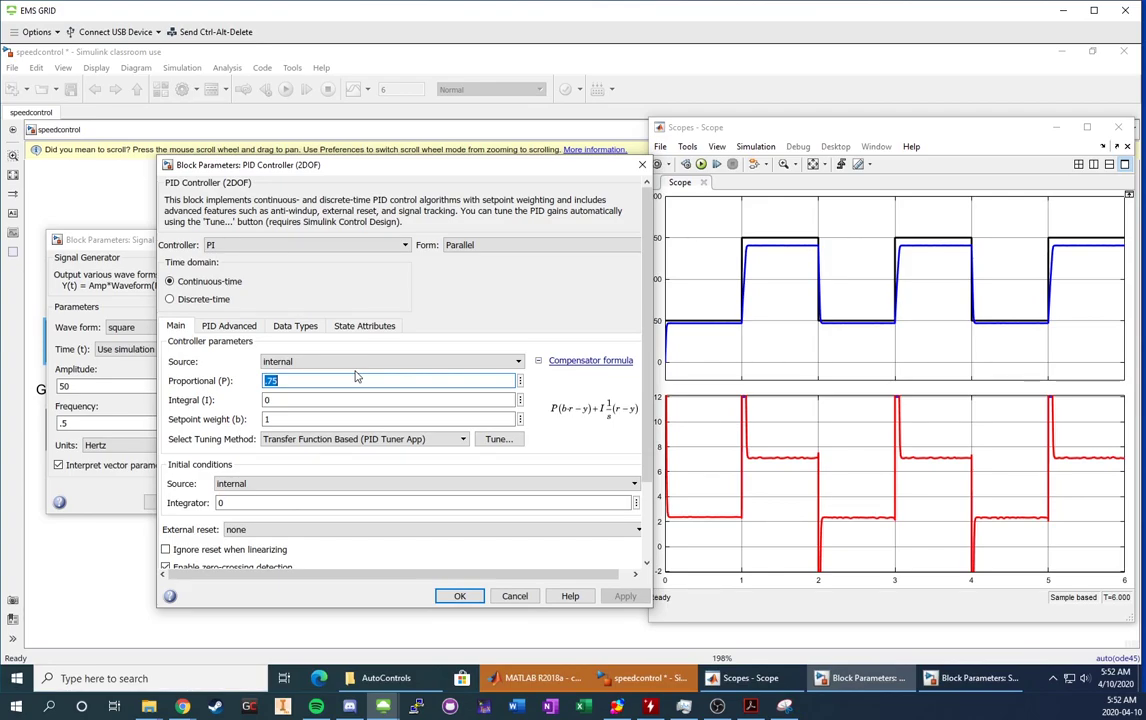
text(0)
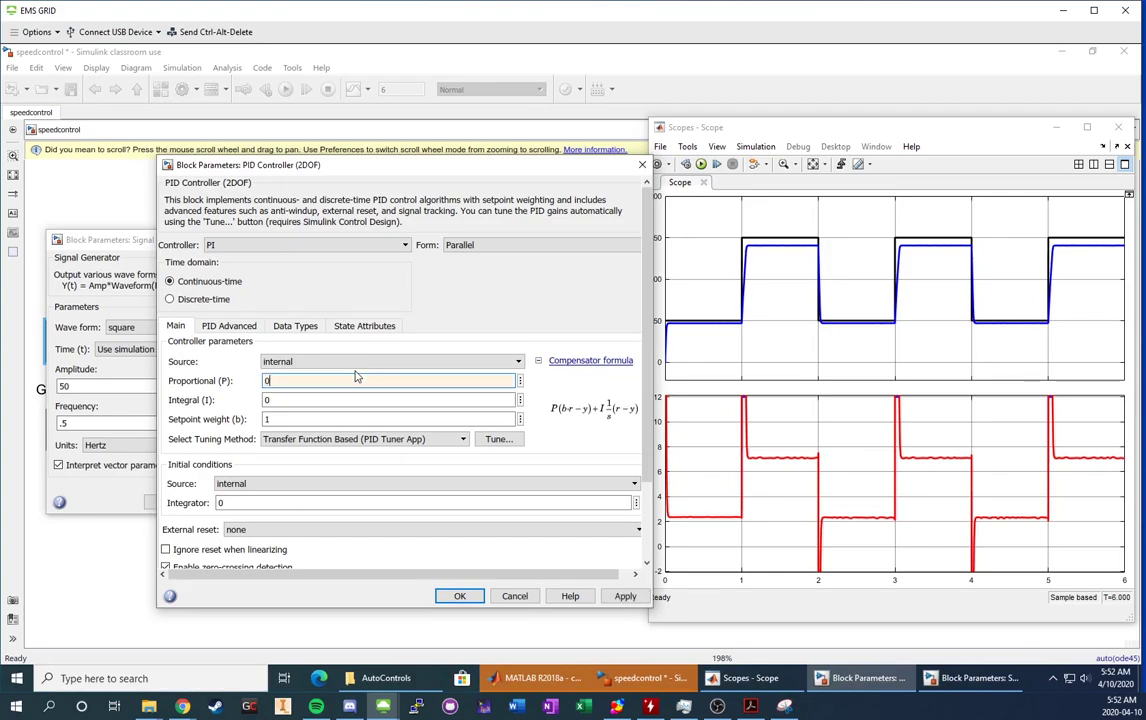
key(Tab)
text(.054)
key(BackSpace)
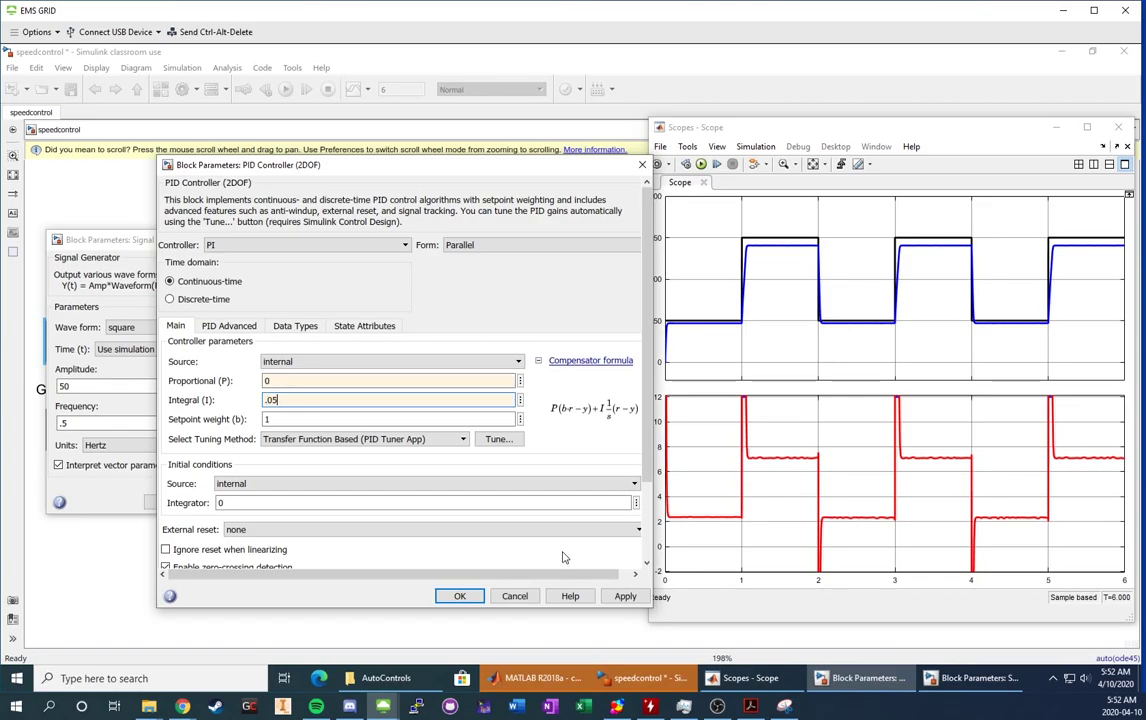
click(625, 596)
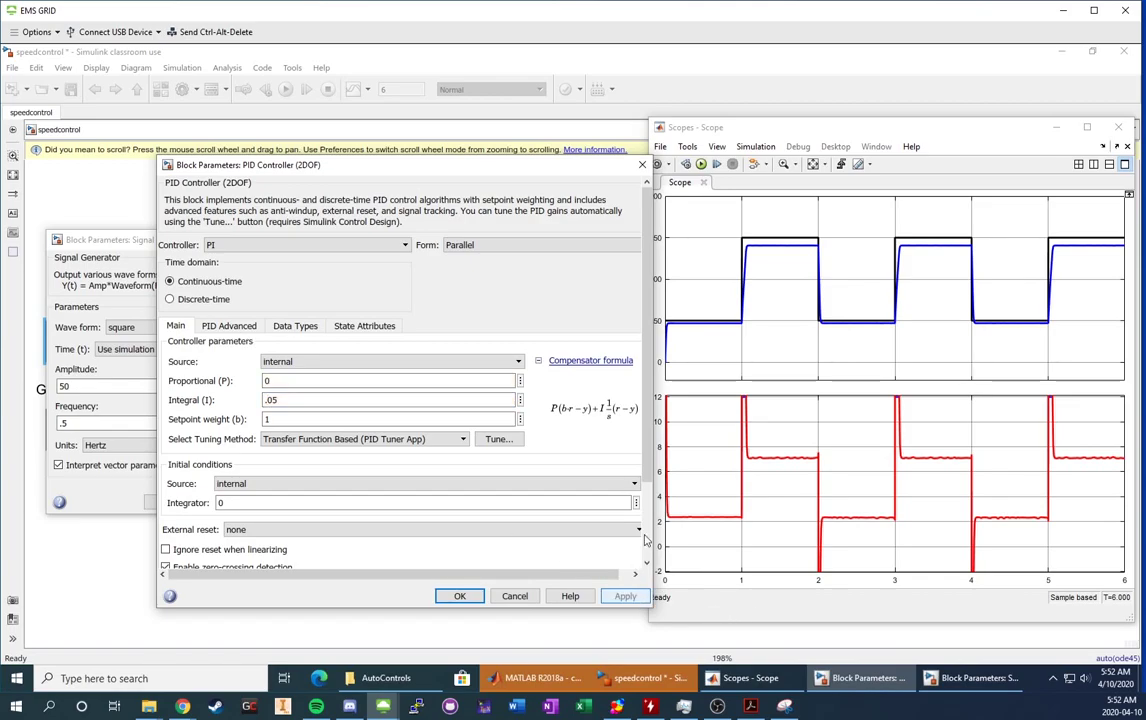
click(716, 165)
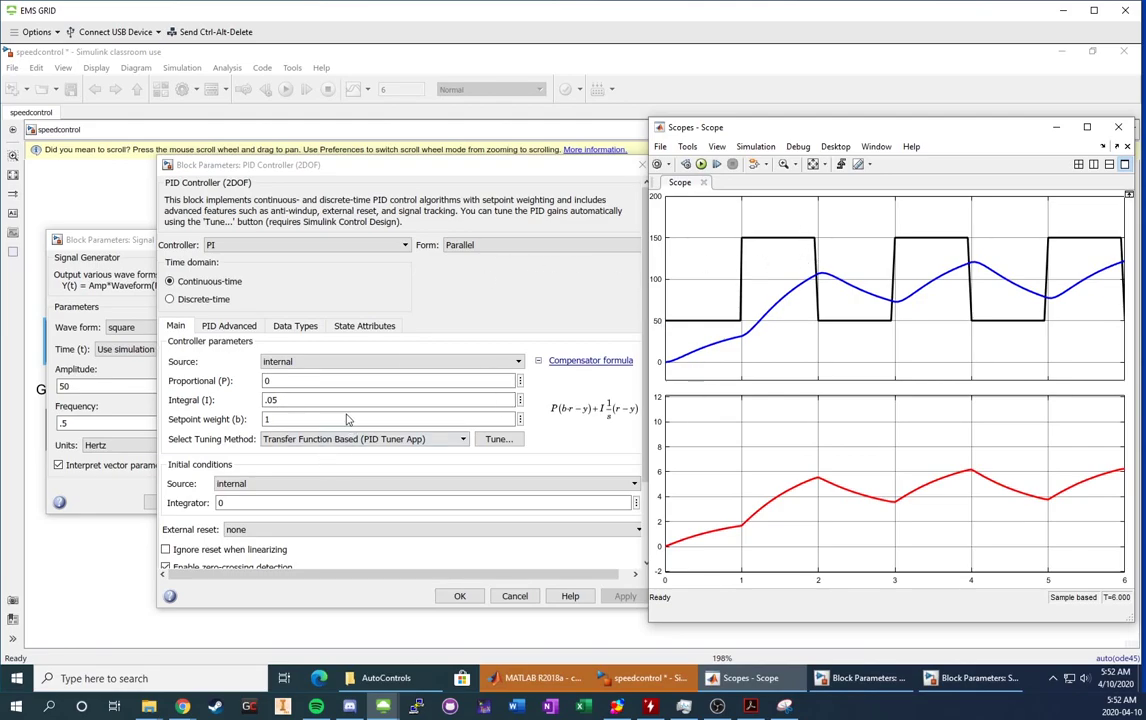
Set the controller's integral gain to .25, apply it and rerun the simulation from the Scope
click(300, 400)
key(BackSpace)
key(BackSpace)
text(25)
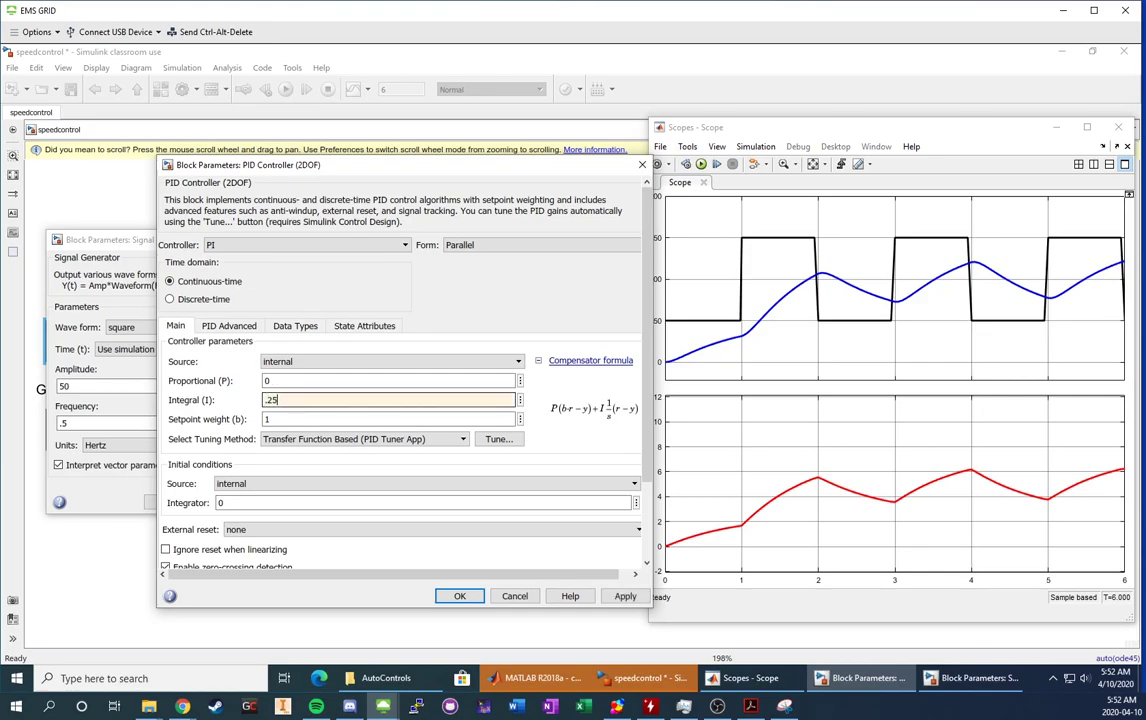
click(625, 596)
click(701, 164)
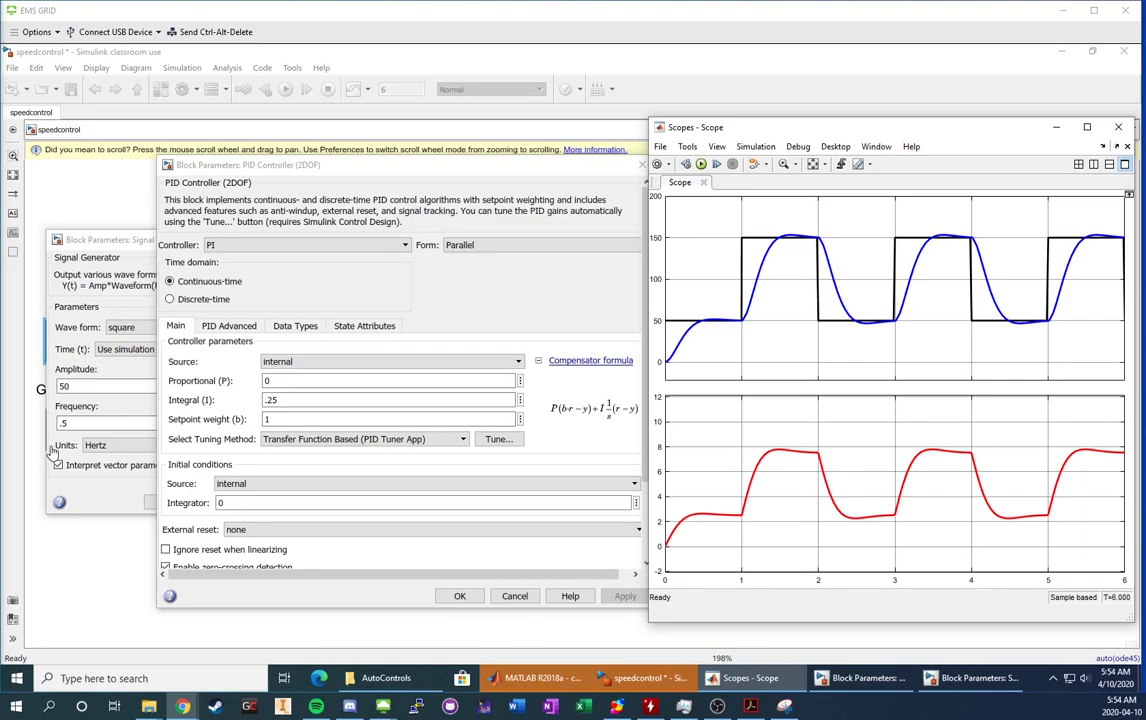
Set the controller's proportional gain to 0.1 and integral gain to 0.5, apply them and rerun the simulation
drag(123, 243, 184, 249)
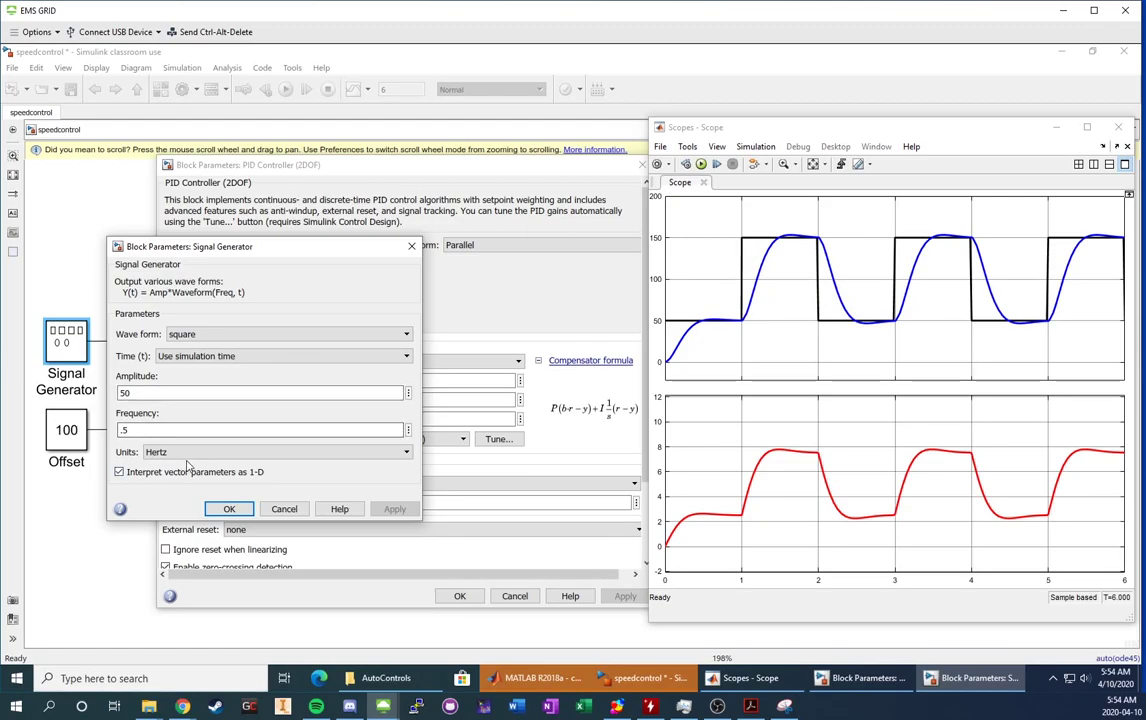
drag(155, 247, 121, 245)
click(283, 165)
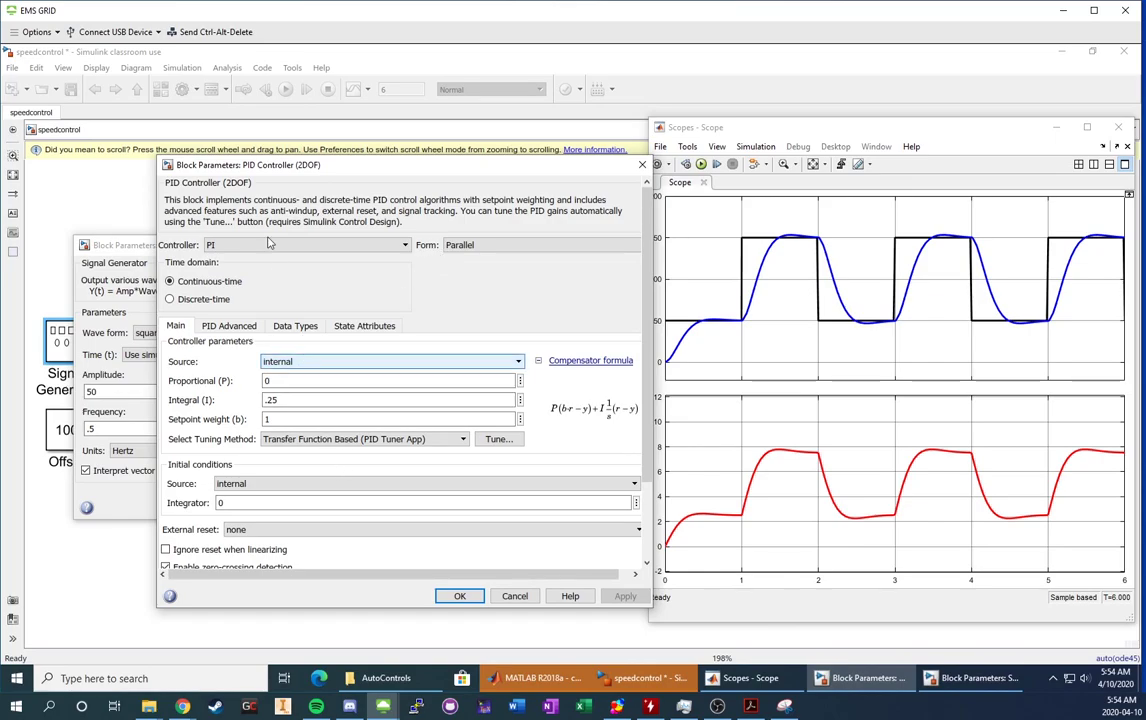
double_click(333, 380)
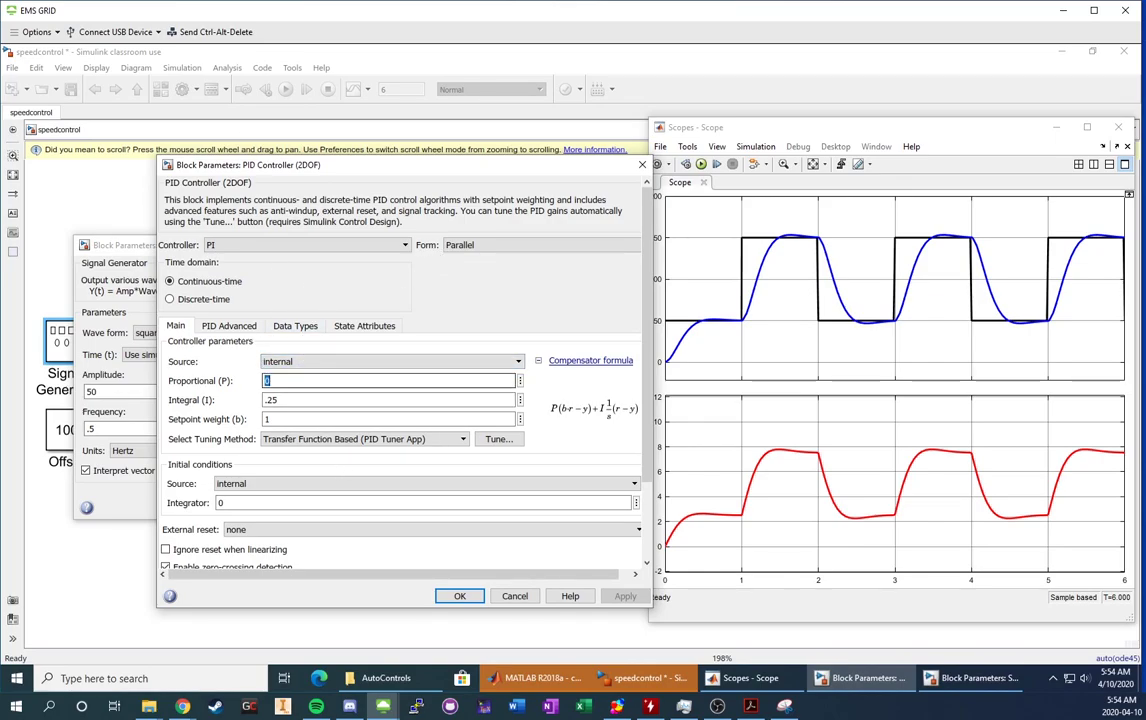
text(0.1)
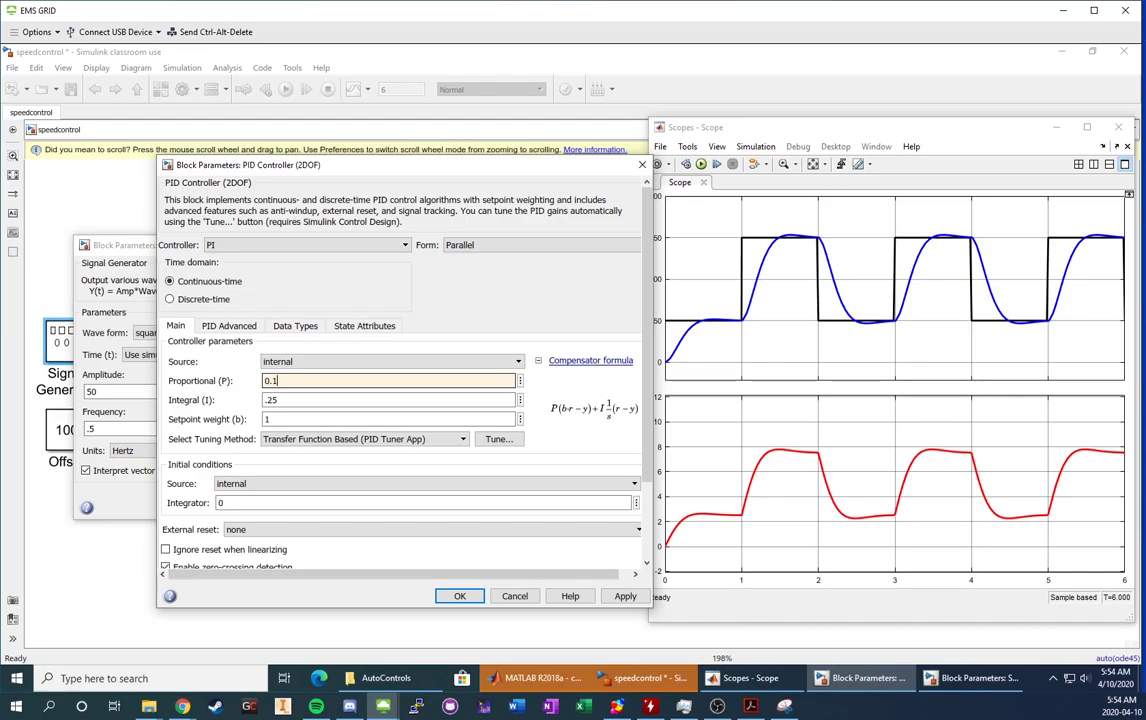
key(Tab)
text(0.5)
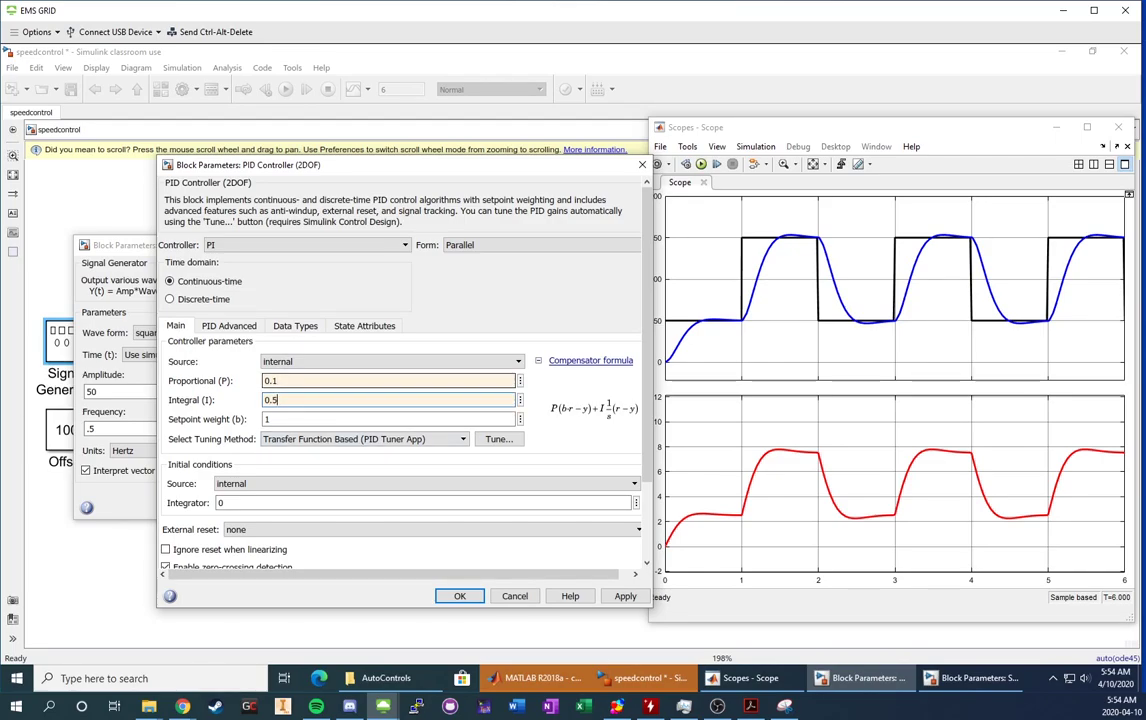
click(625, 596)
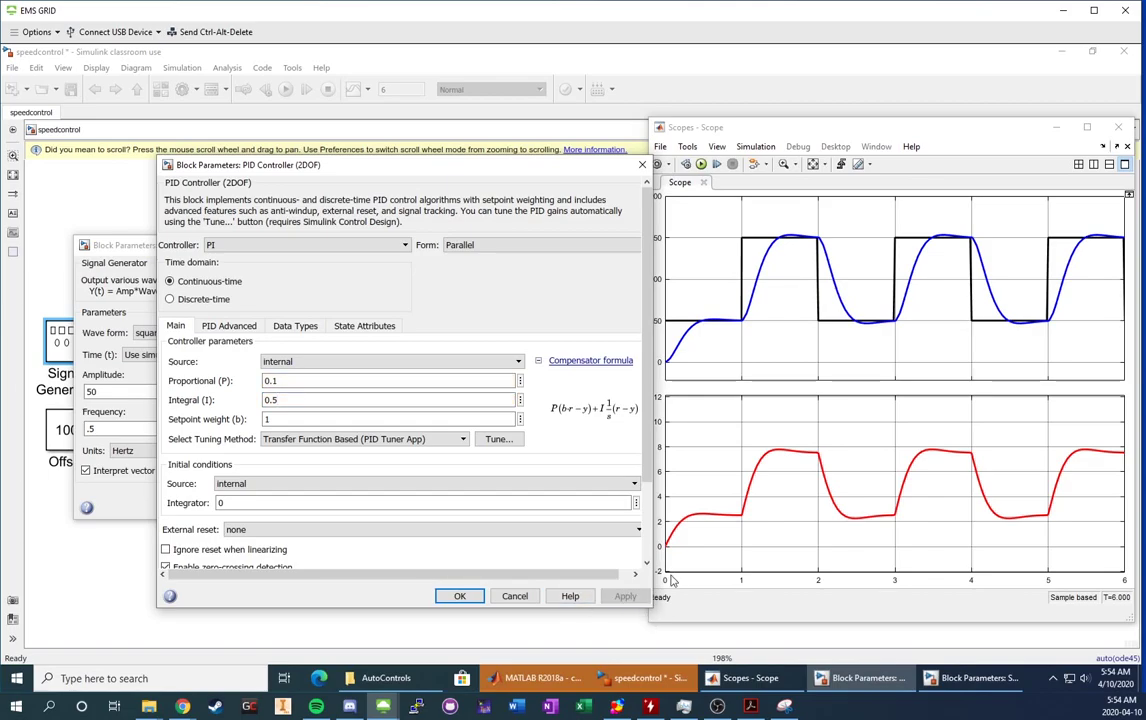
click(728, 122)
key(ctrl+t)
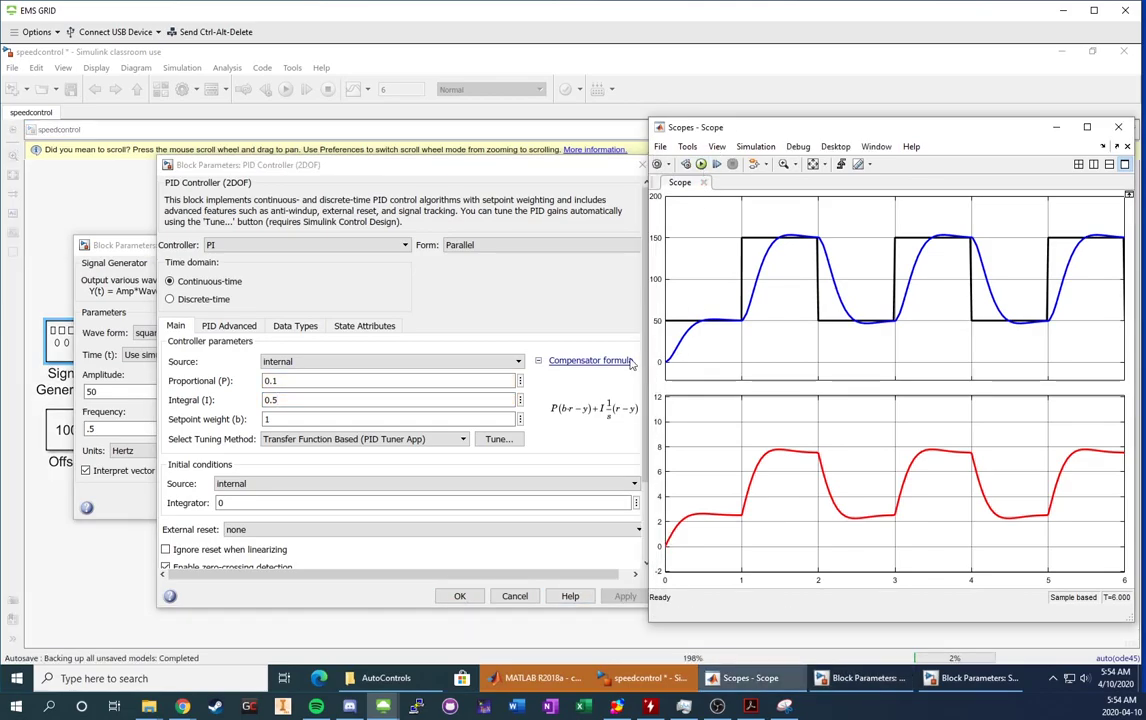
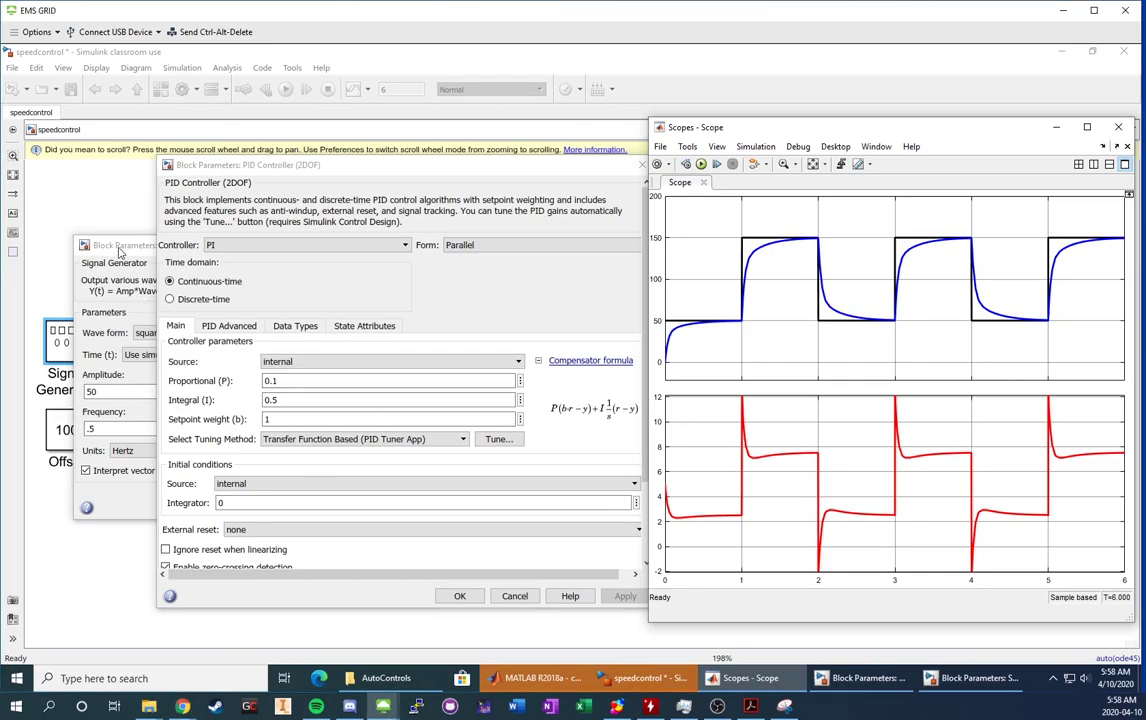
Set the controller's proportional gain to 0.164 and integral gain to 1.14, and apply them
click(388, 380)
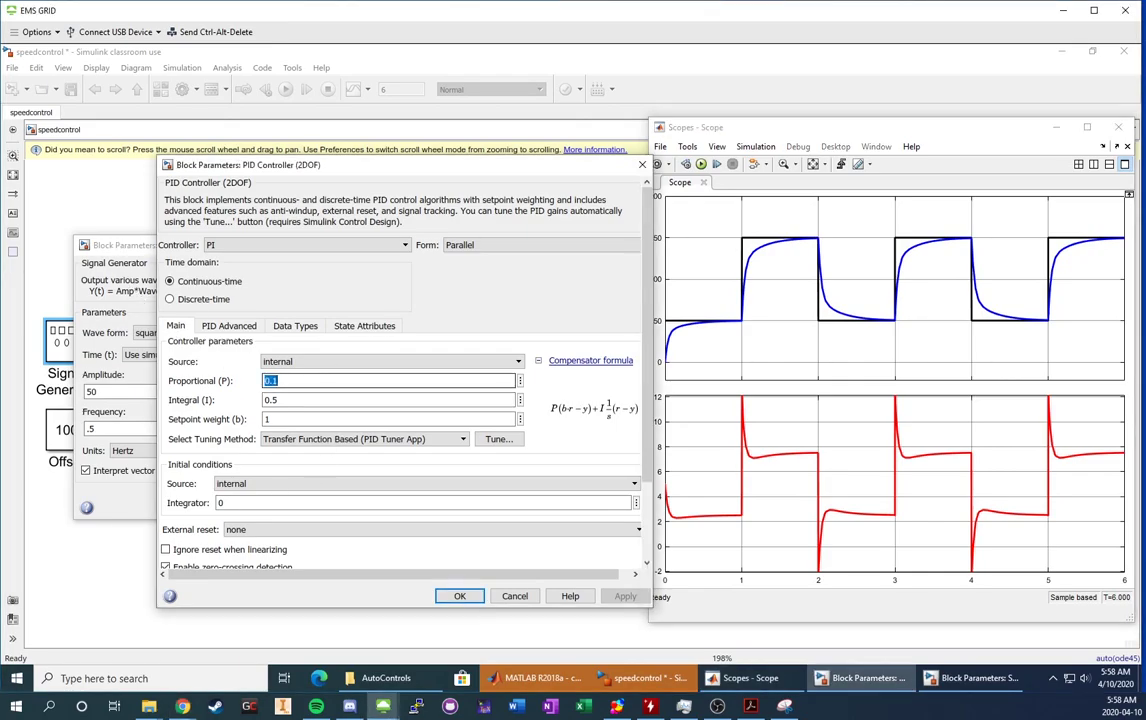
text(0.164)
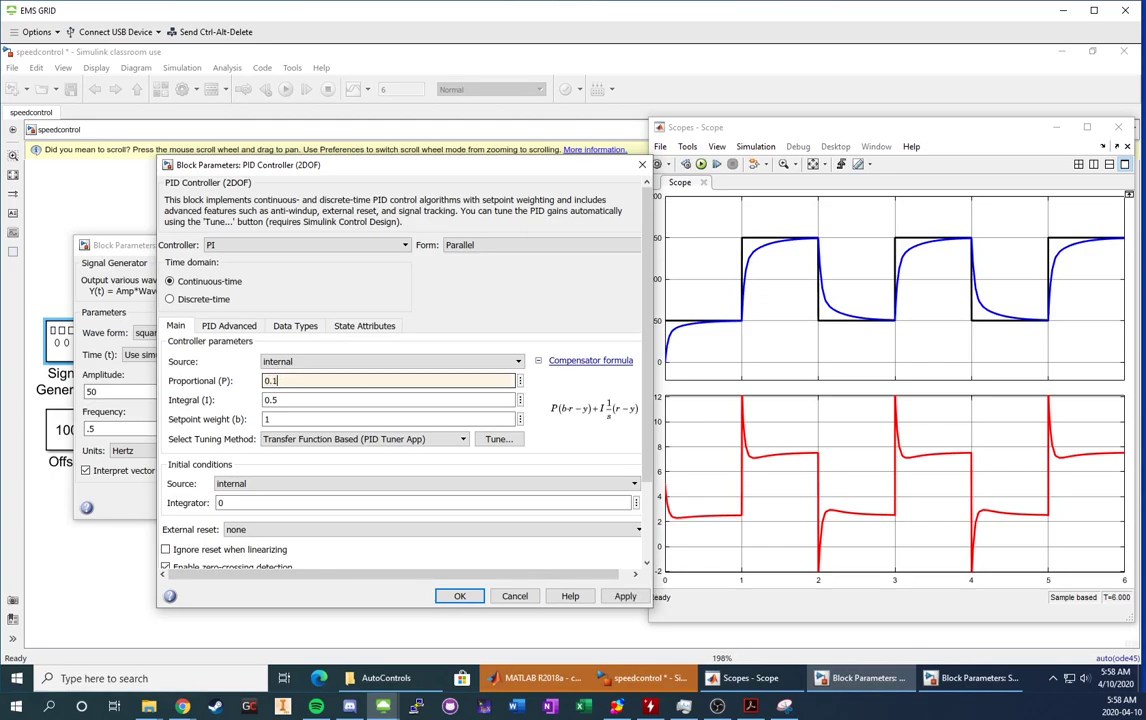
key(Tab)
text(1.14)
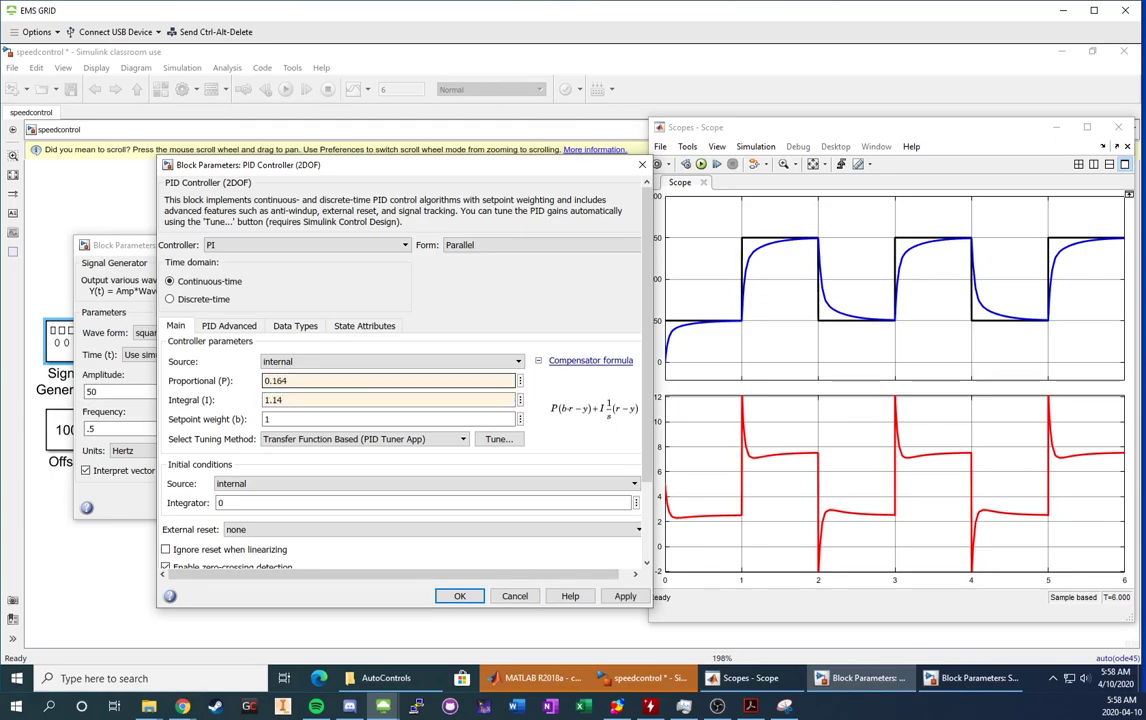
click(624, 597)
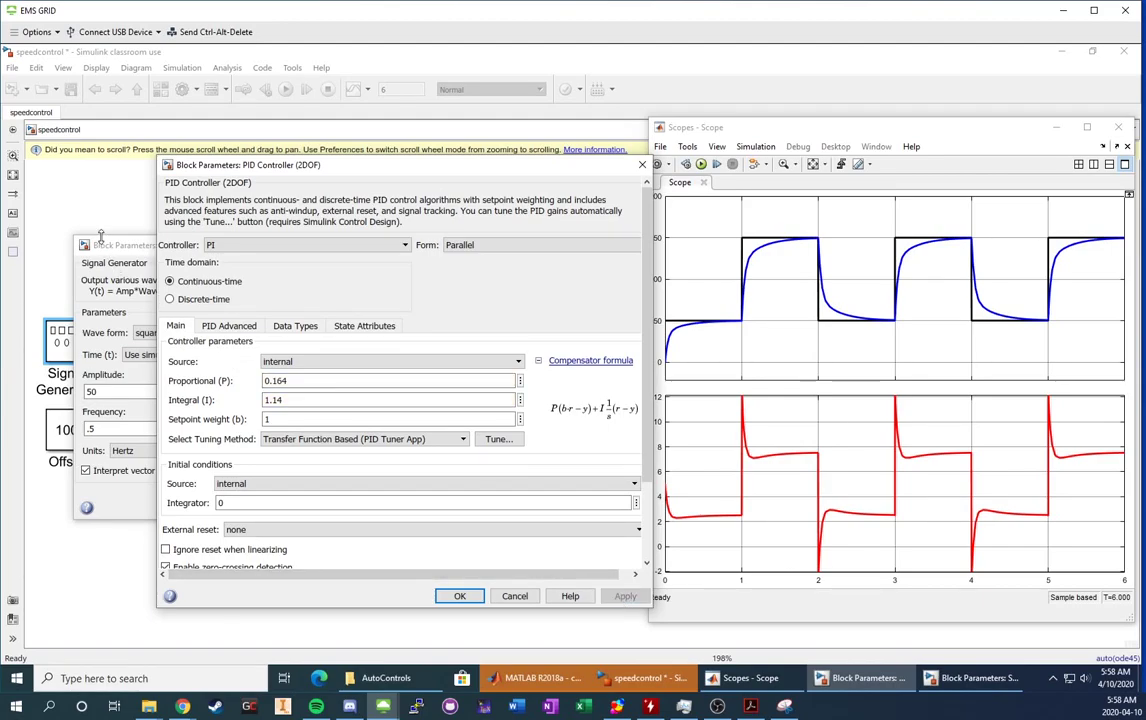
Rerun the simulation, compare Sum2 and Omega with both Scope cursors at 1.500 s, and bring the Signal Generator parameters forward
mouse_move(102, 243)
mouse_down()
mouse_move(148, 246)
mouse_move(88, 224)
mouse_move(117, 224)
mouse_up()
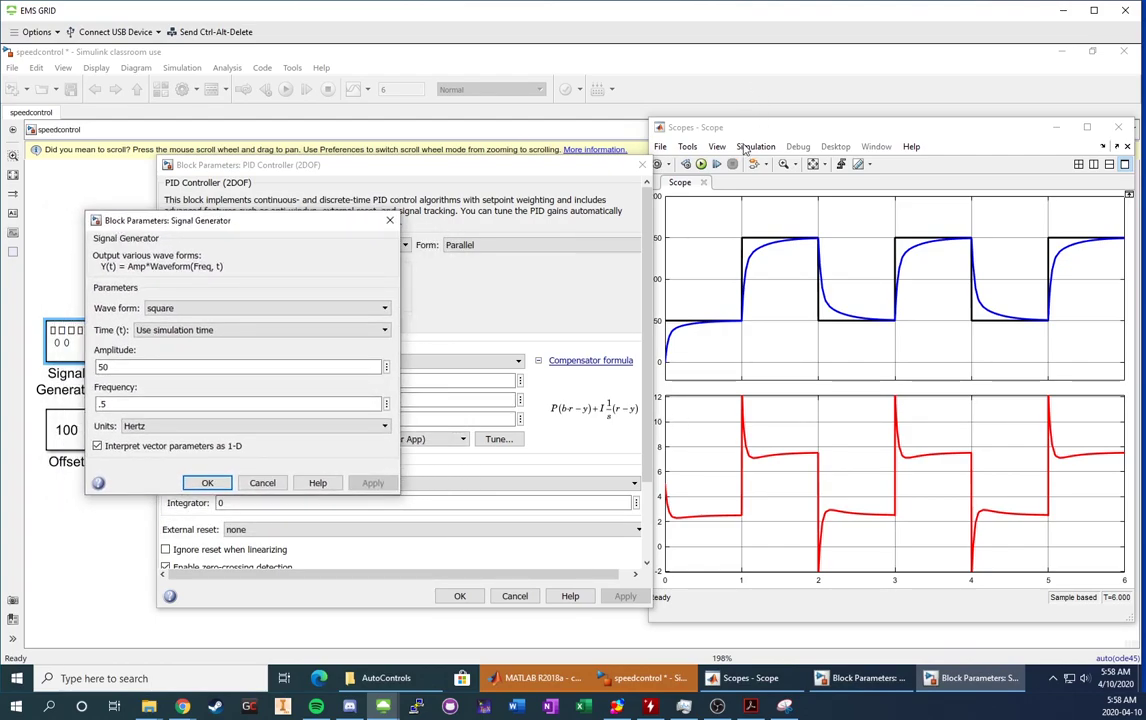
click(668, 130)
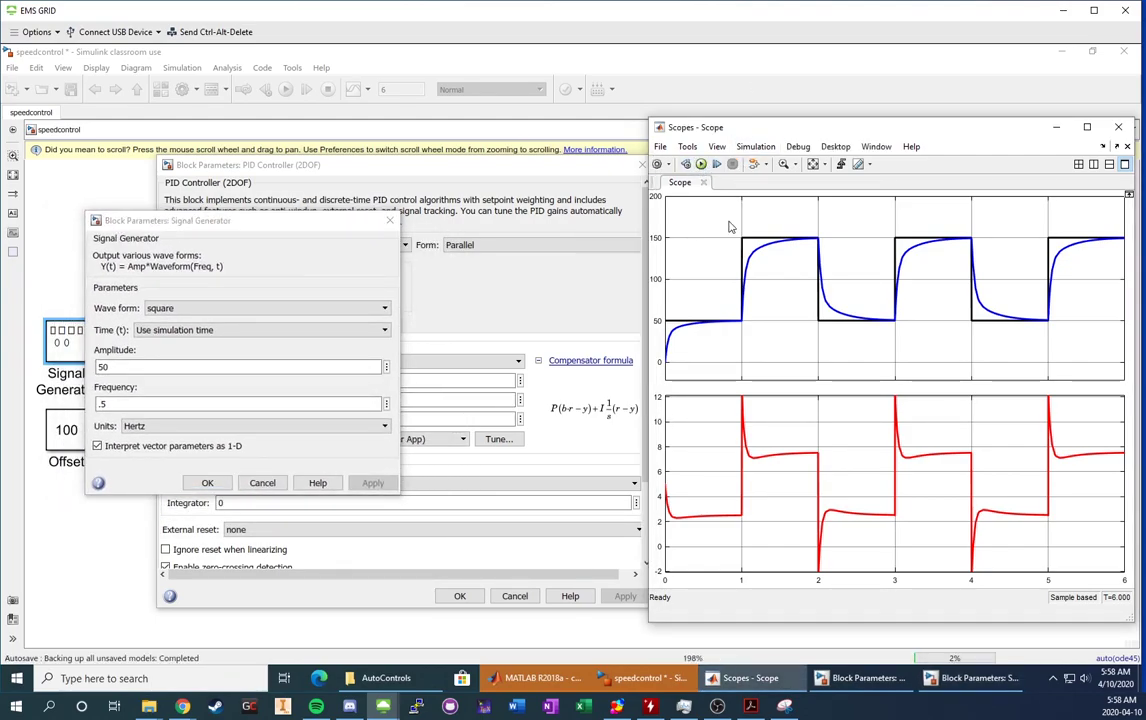
key(ctrl+t)
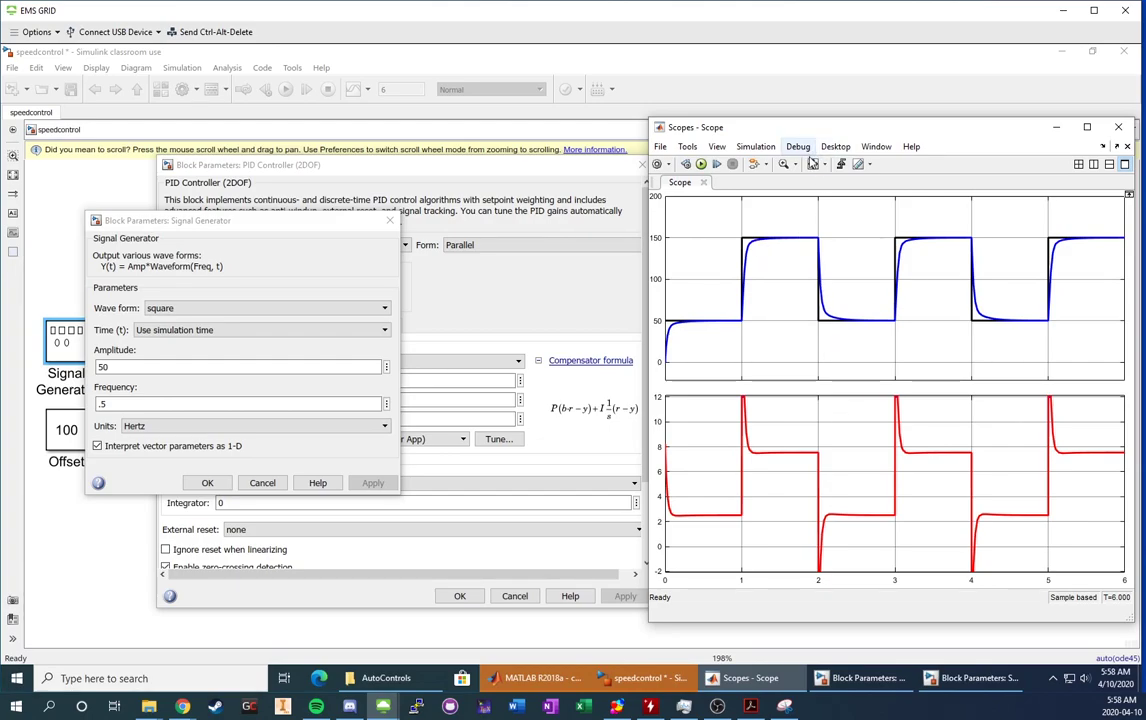
click(701, 163)
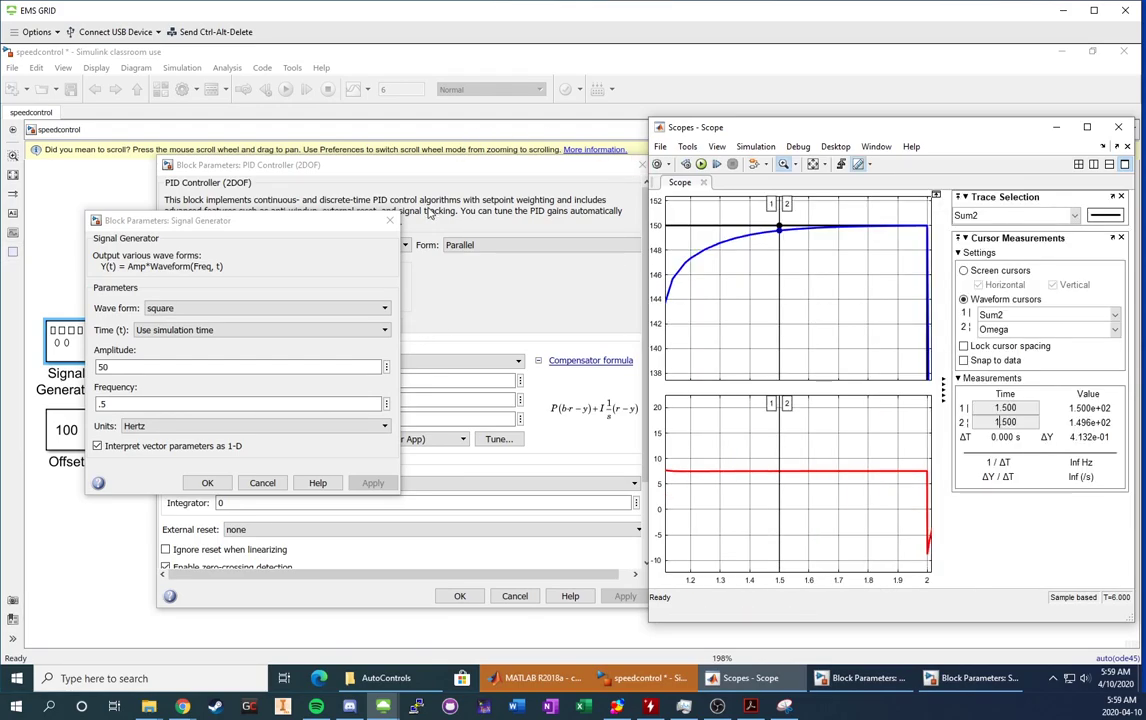
drag(301, 224, 375, 225)
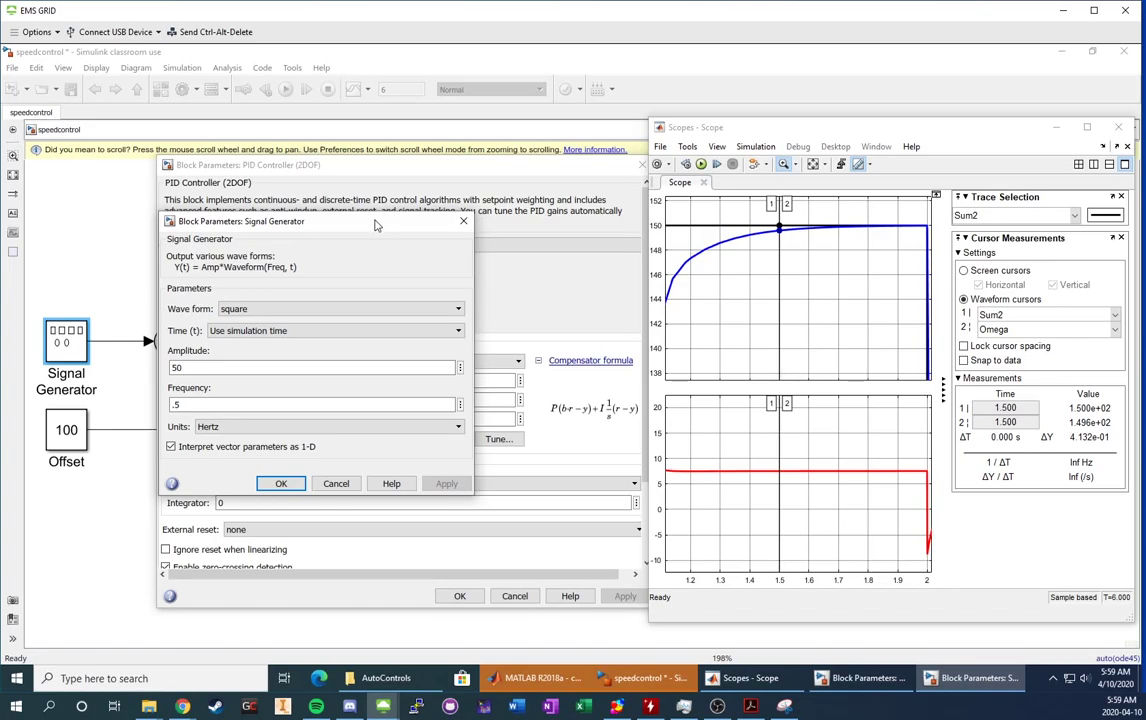
Rerun the simulation with the current controller gains and examine the Scope response around the step at 1 s
click(338, 170)
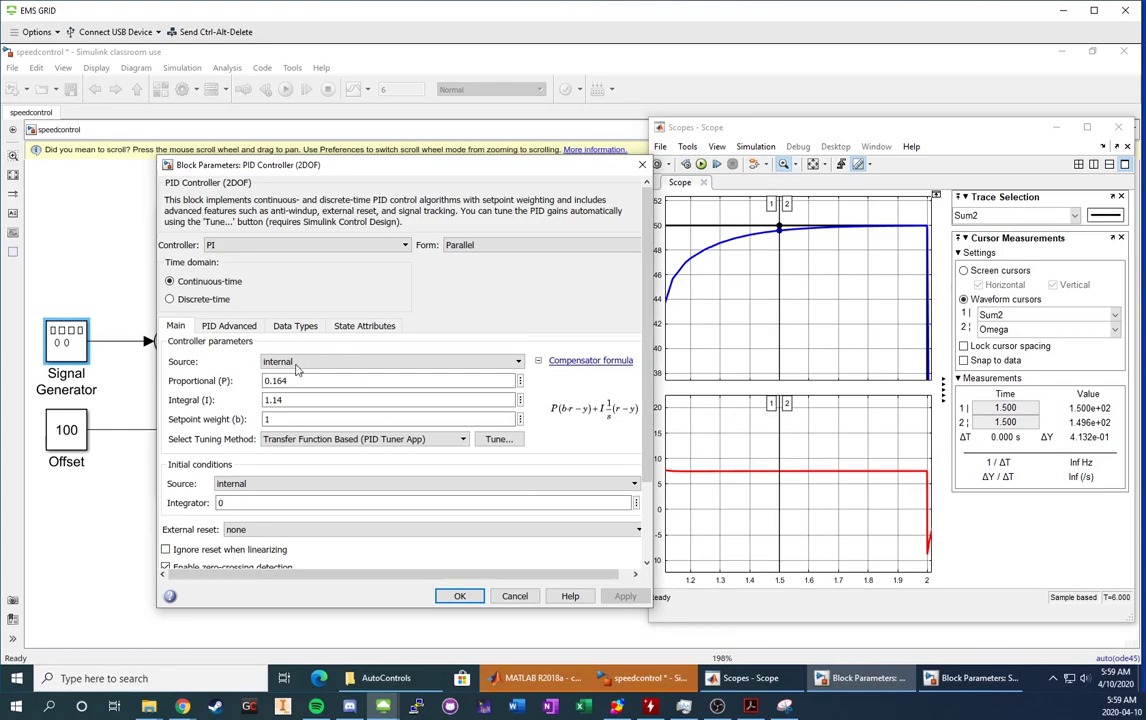
click(701, 164)
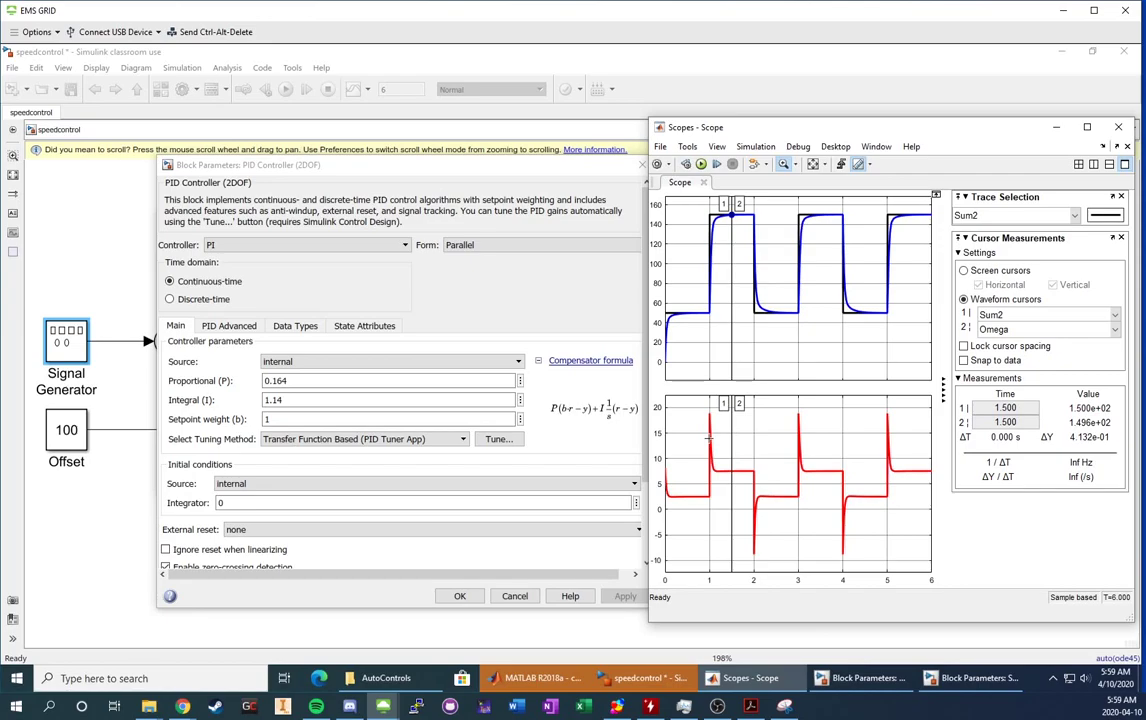
drag(692, 427, 727, 463)
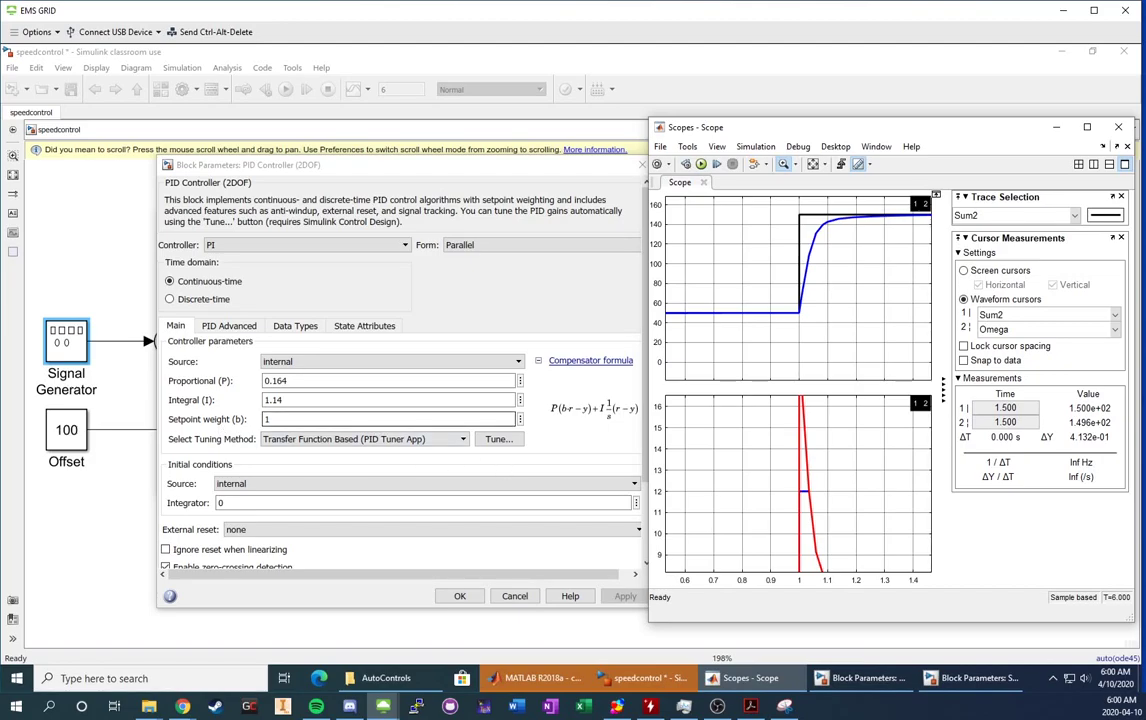
Set the controller's setpoint weight to .75, apply it, rerun the simulation and rescale the Scope axes to fit the traces
click(390, 419)
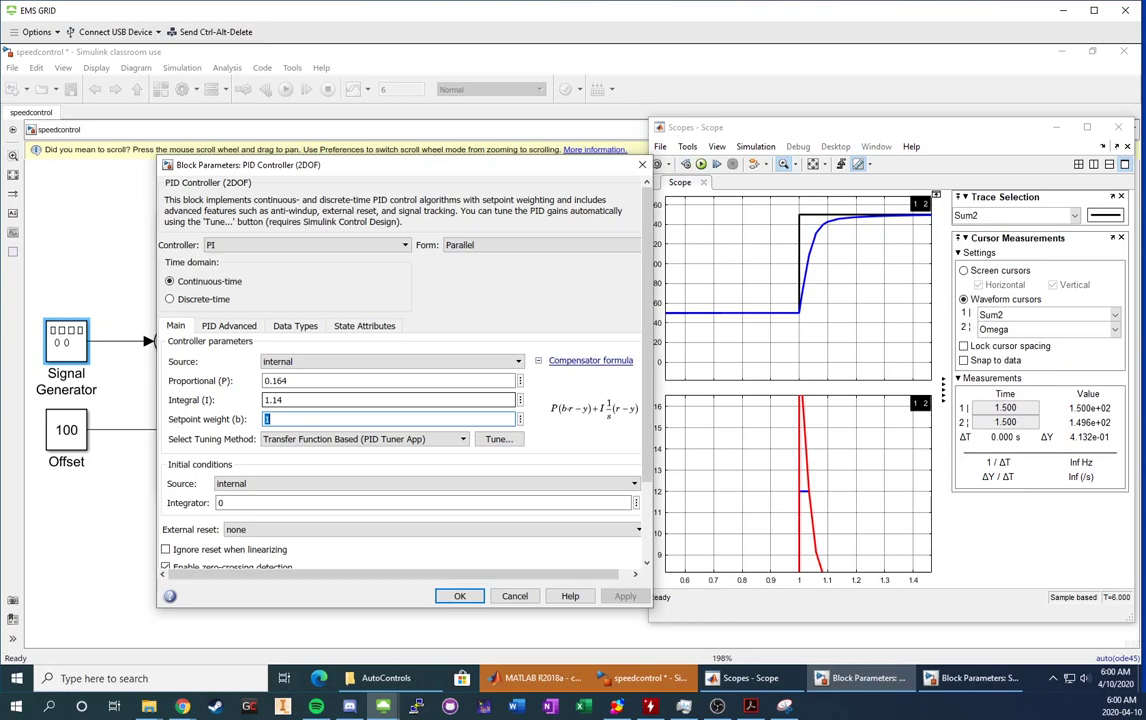
text(.75)
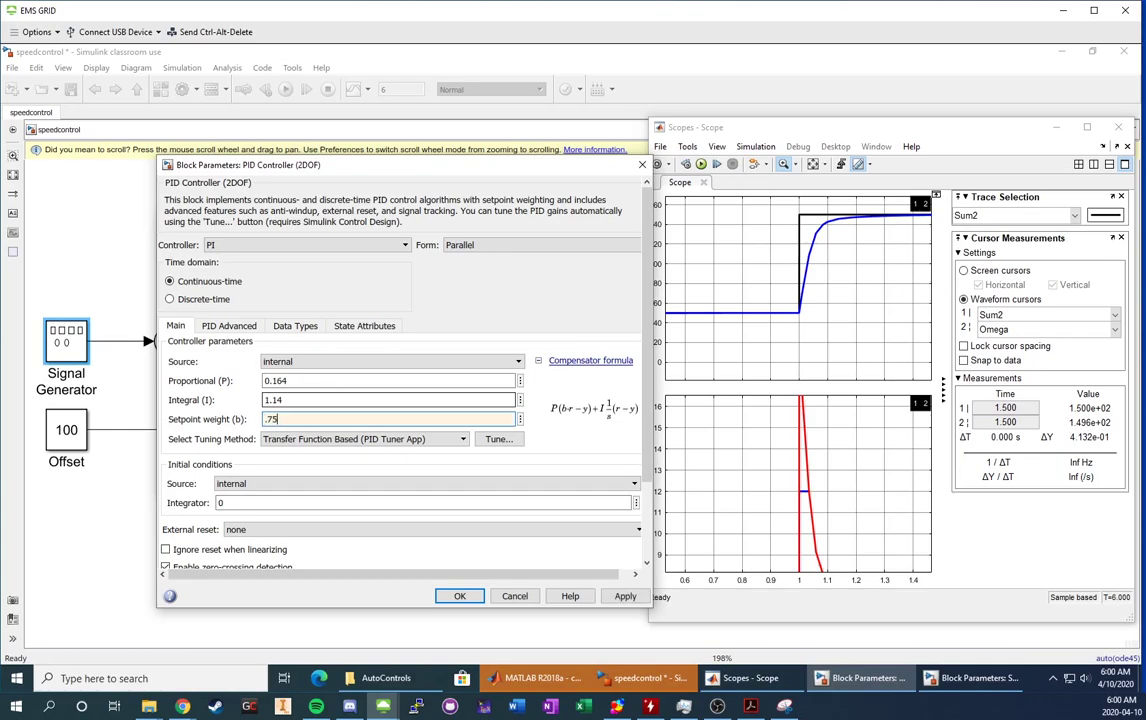
click(625, 596)
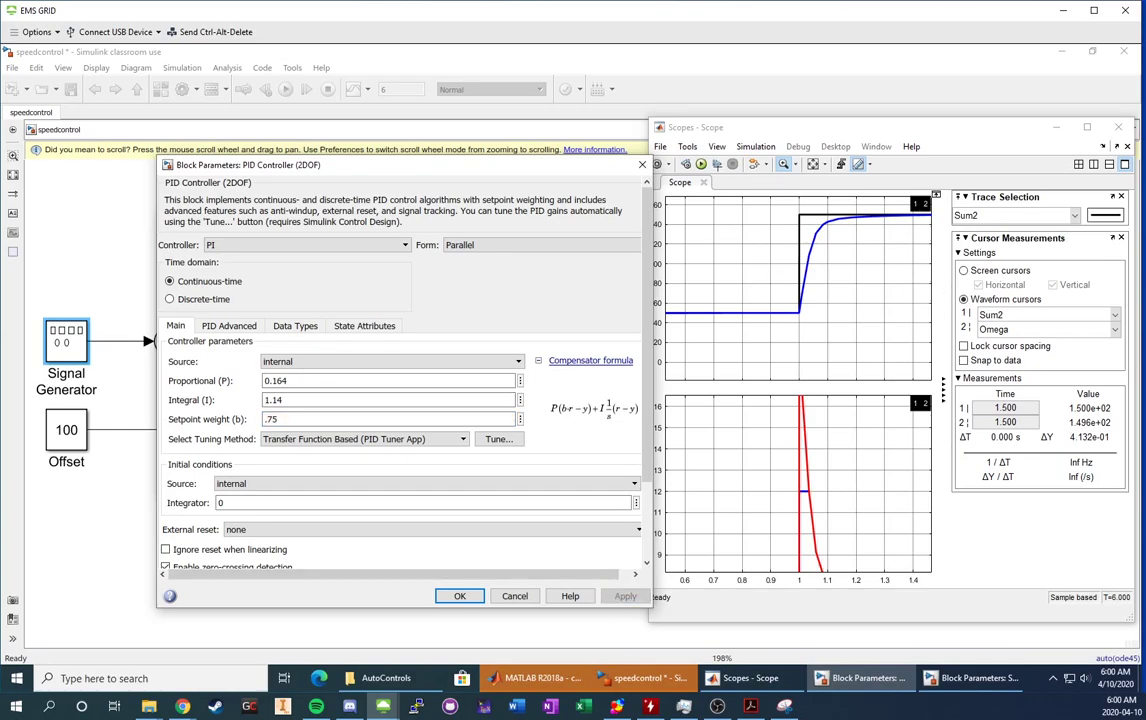
click(713, 168)
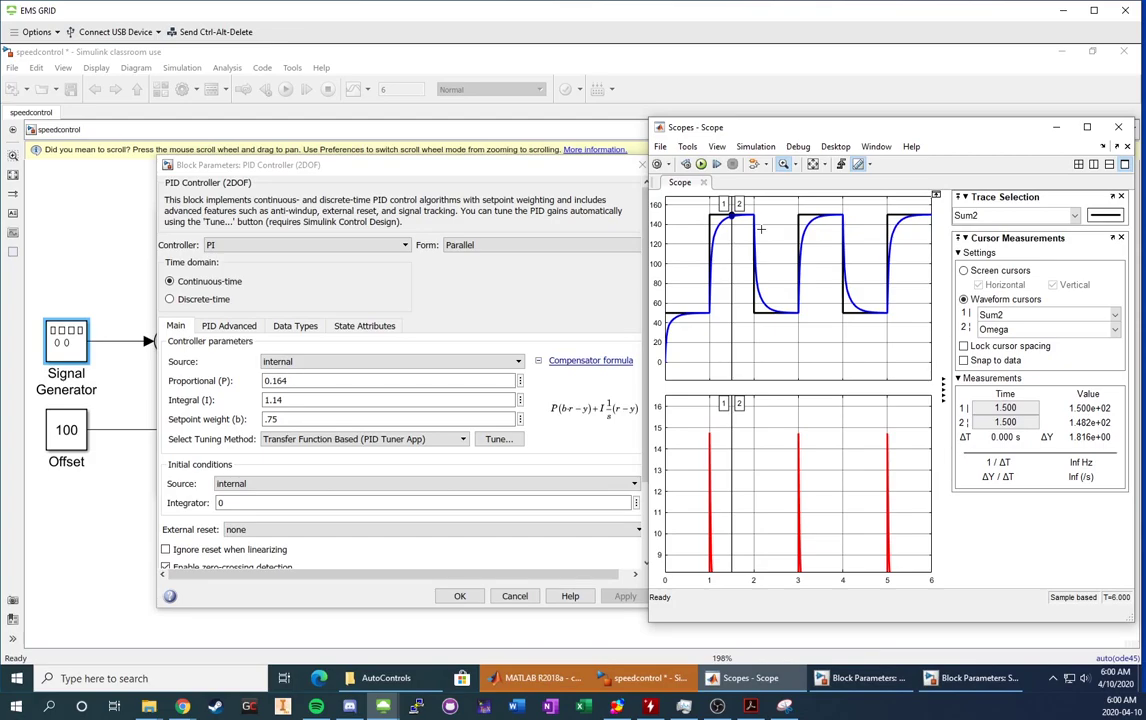
key(ctrl+a)
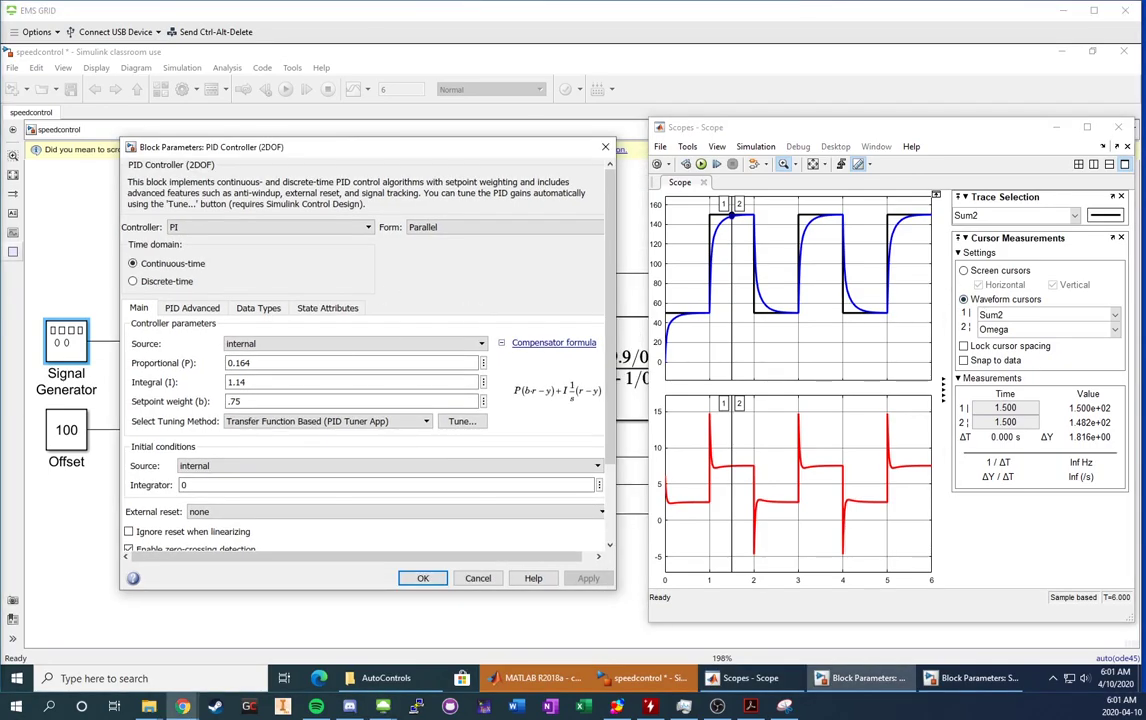
Set the controller's proportional gain to 0.0995, integral gain to 1.12 and setpoint weight to 0, apply them and rerun the simulation
double_click(281, 364)
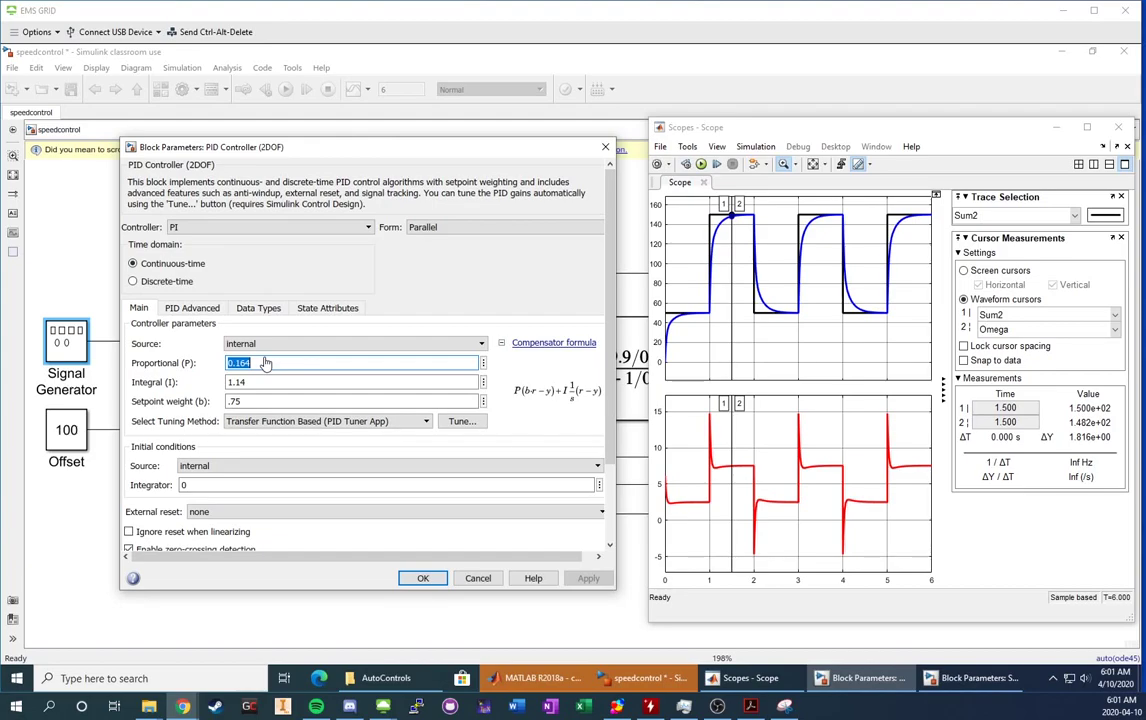
text(0.0995)
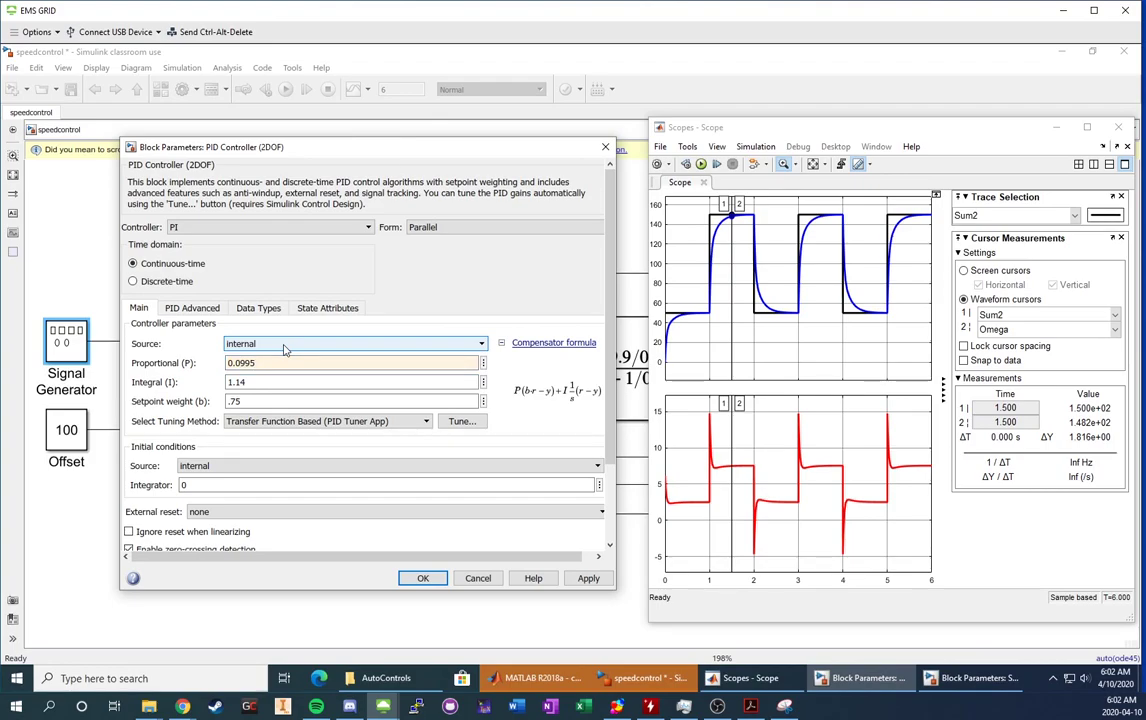
key(Tab)
text(1.12)
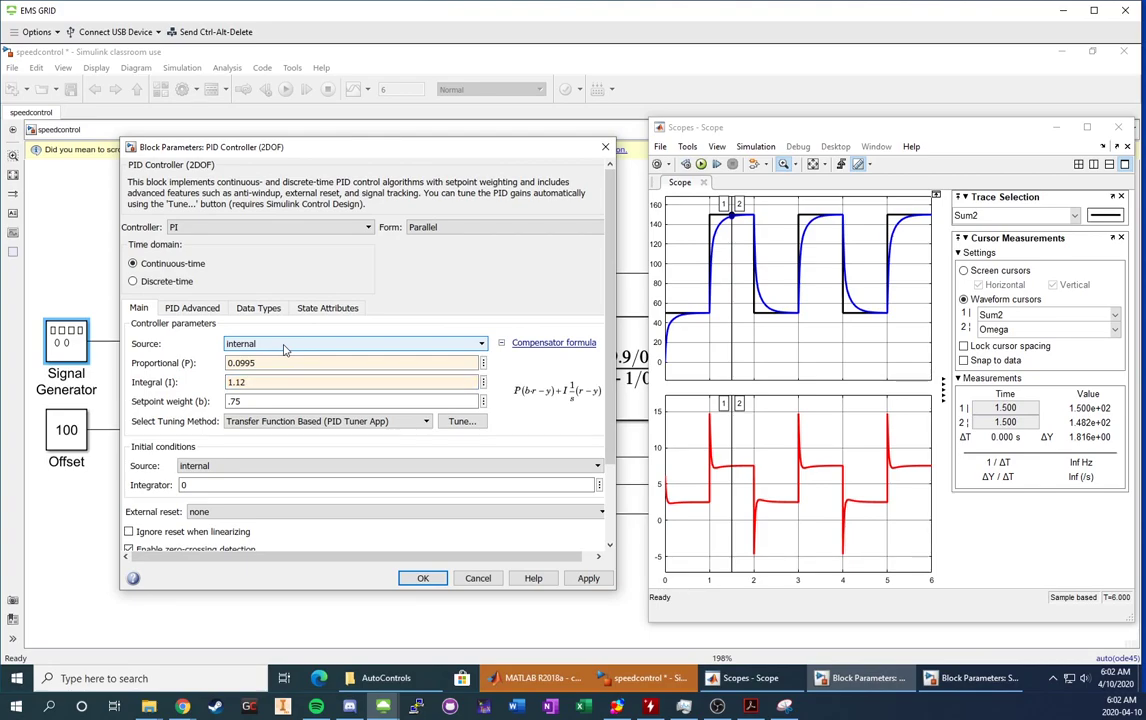
key(Tab)
text(0)
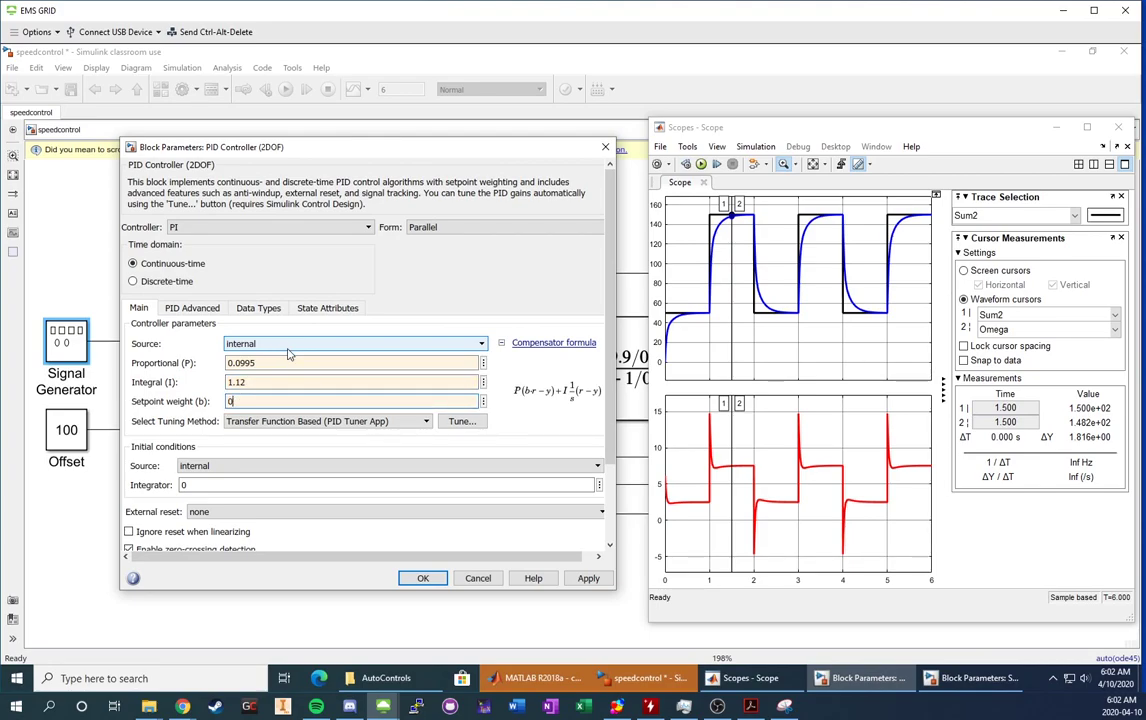
click(588, 578)
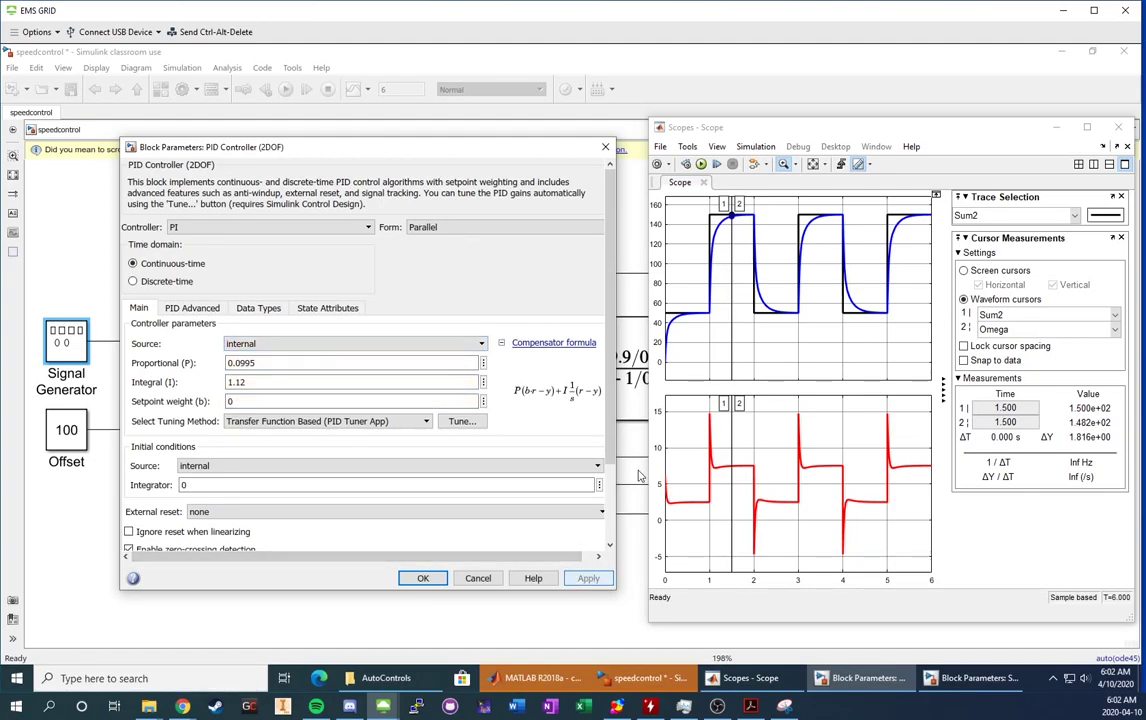
click(718, 165)
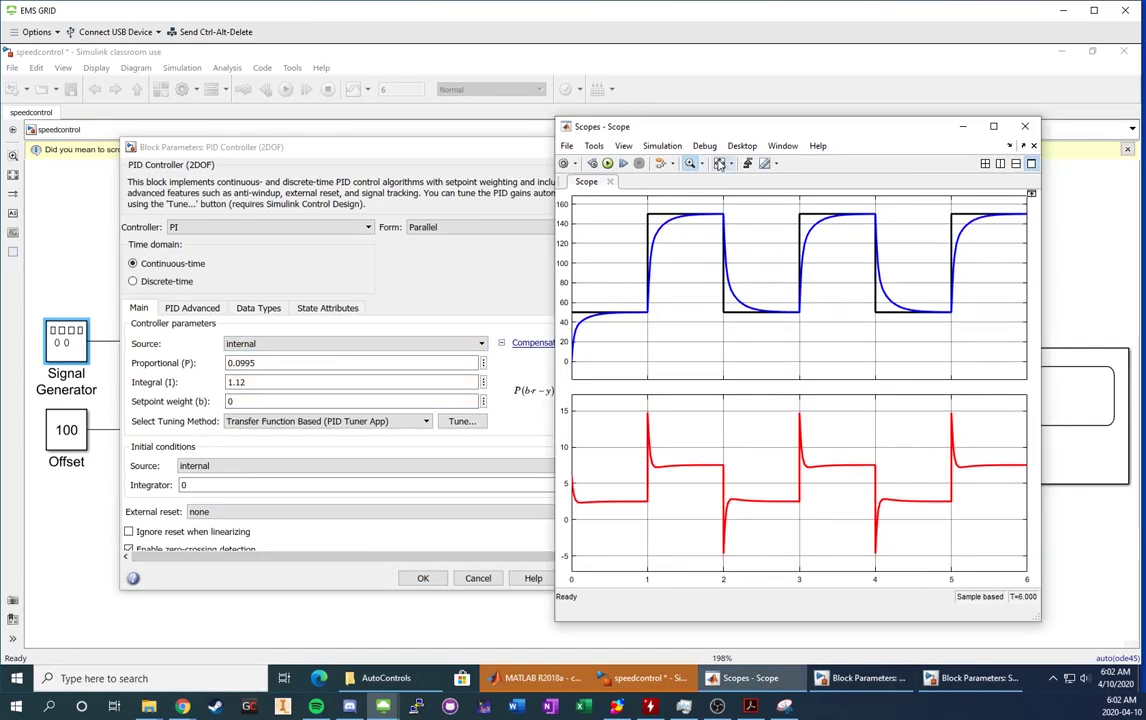
click(607, 163)
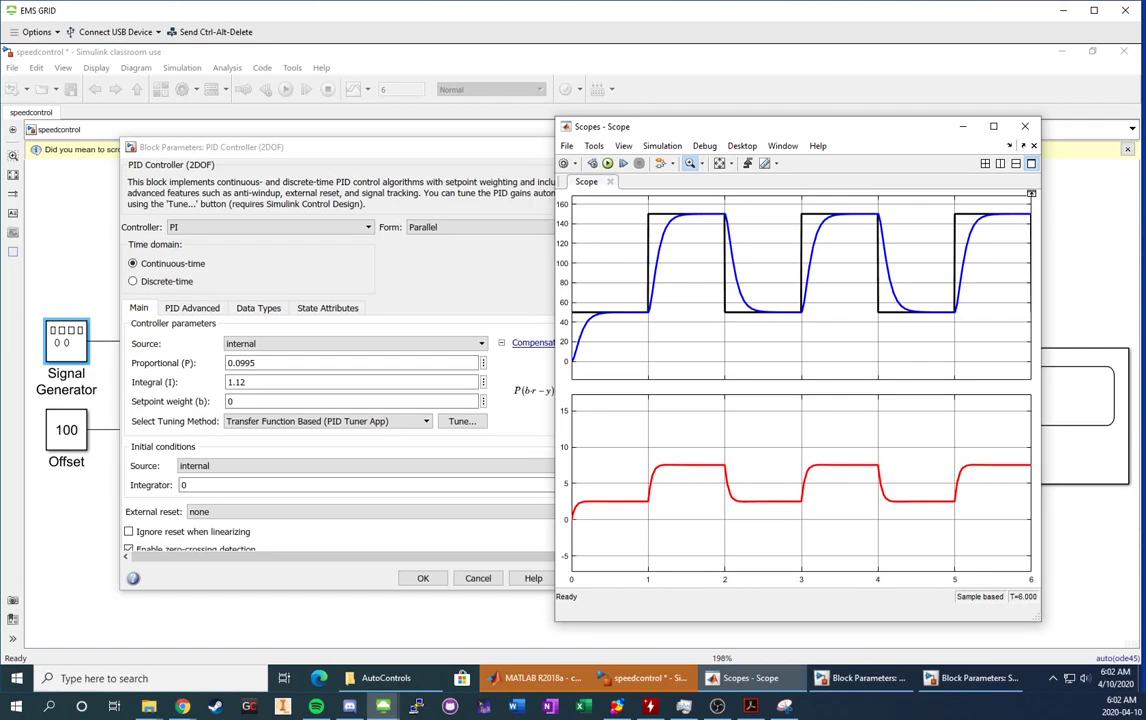
Set the controller's setpoint weight to 0.751 and apply it
click(232, 401)
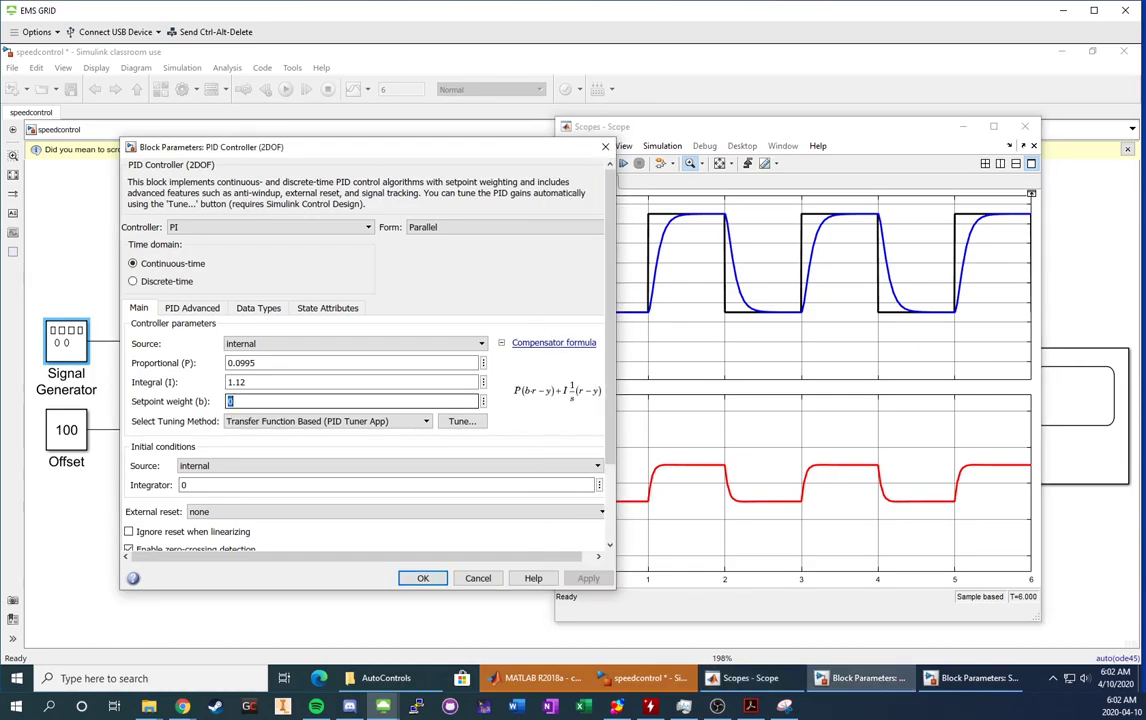
text(0.)
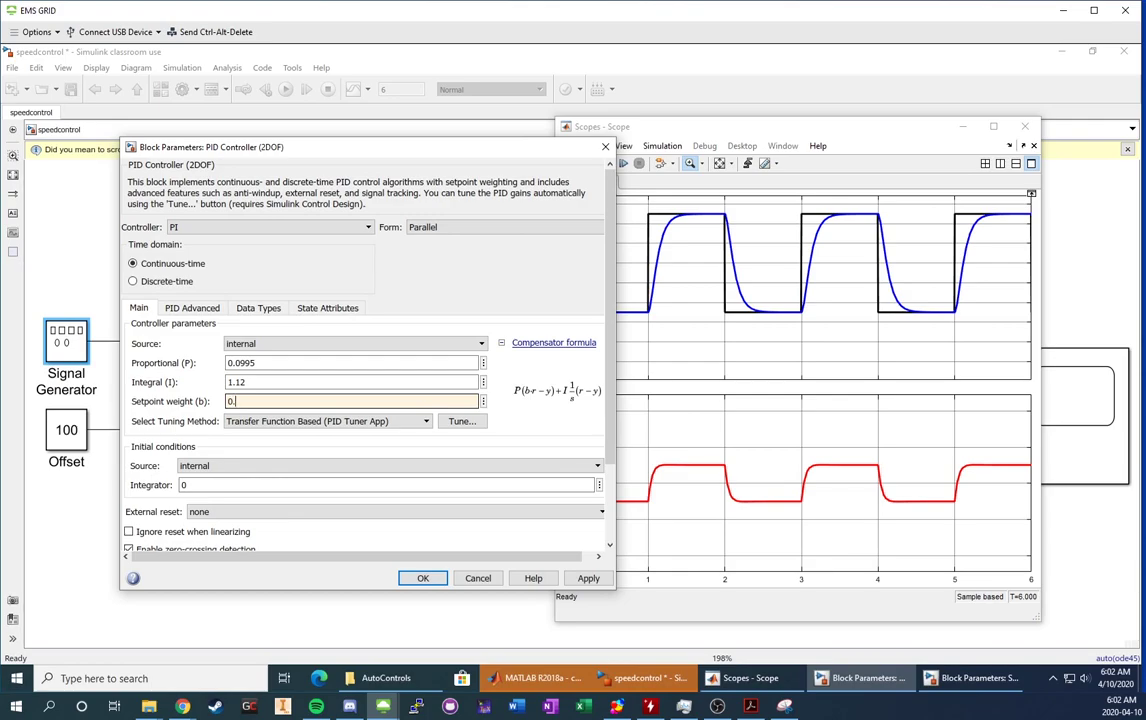
text(751)
click(588, 578)
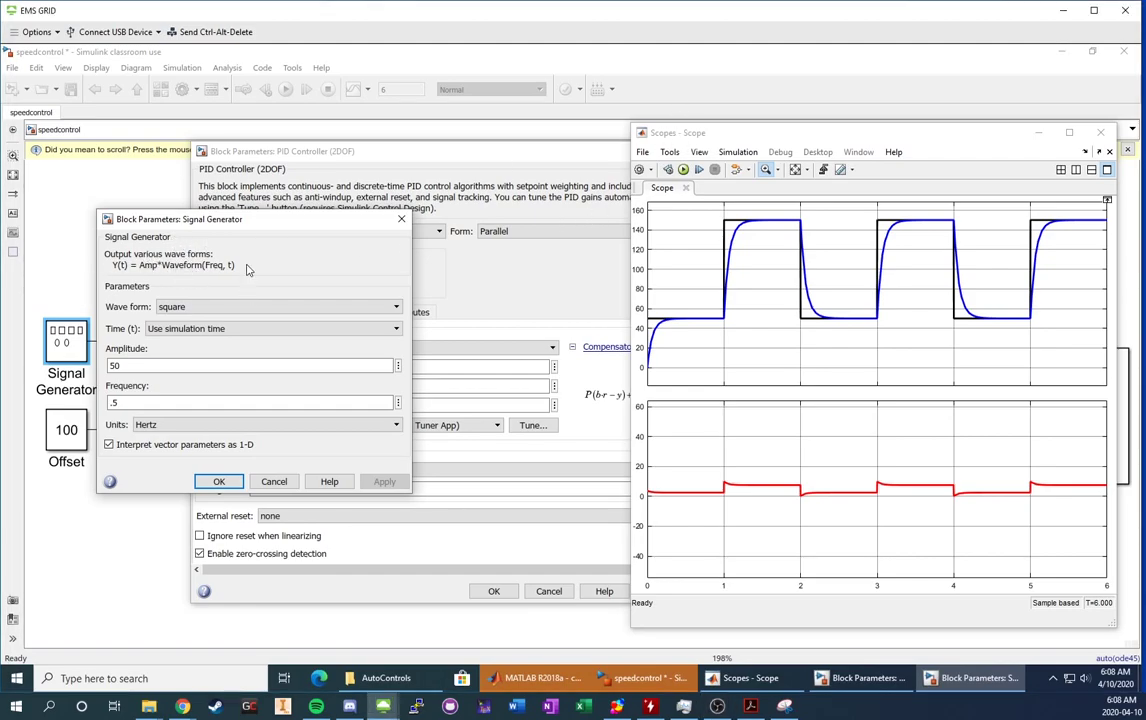
Set the Signal Generator's wave form to sawtooth, and apply proportional gain 0, integral gain 1 and setpoint weight 1 to the controller
click(229, 310)
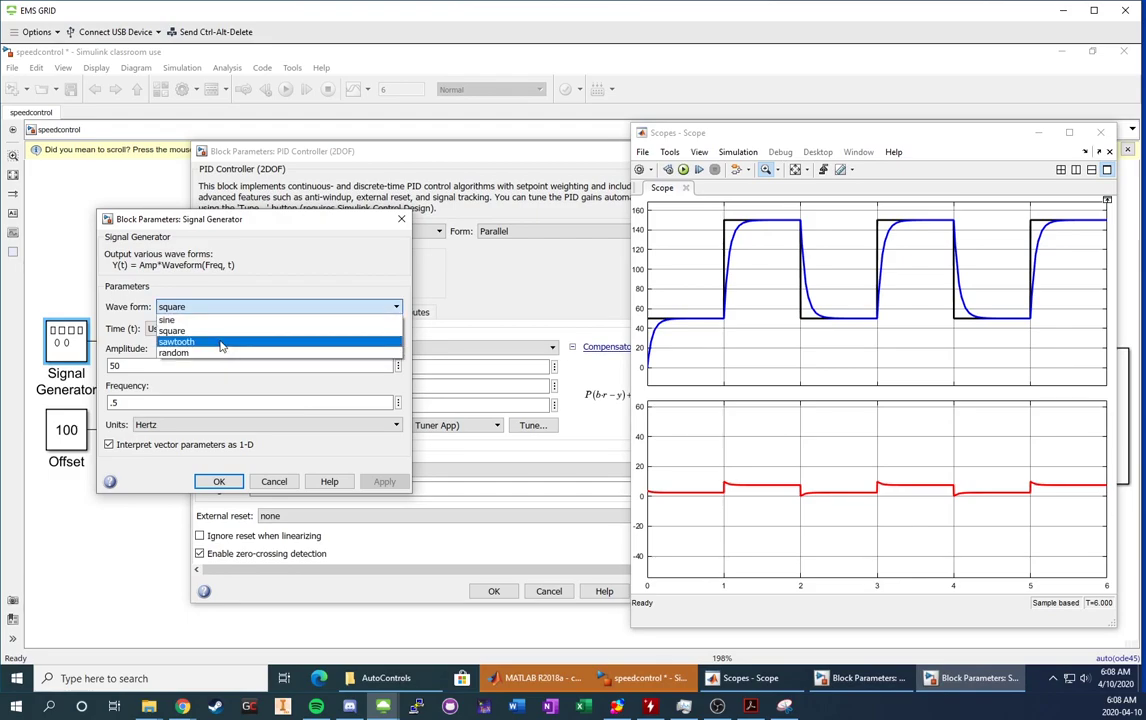
click(221, 343)
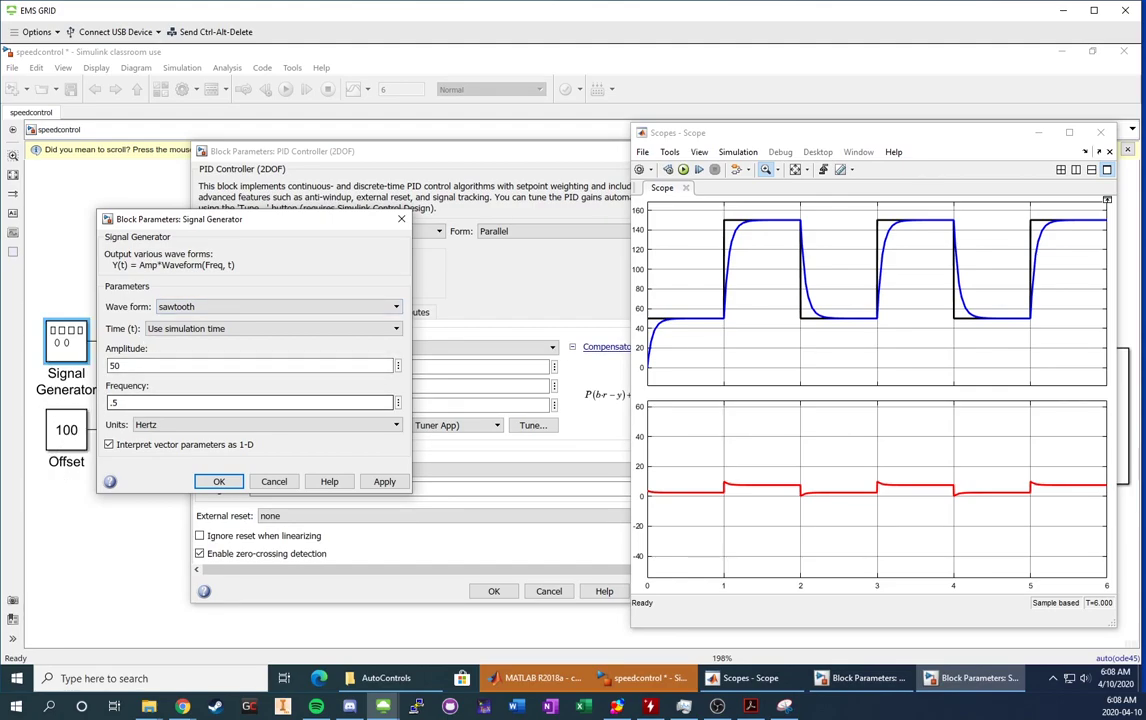
click(355, 155)
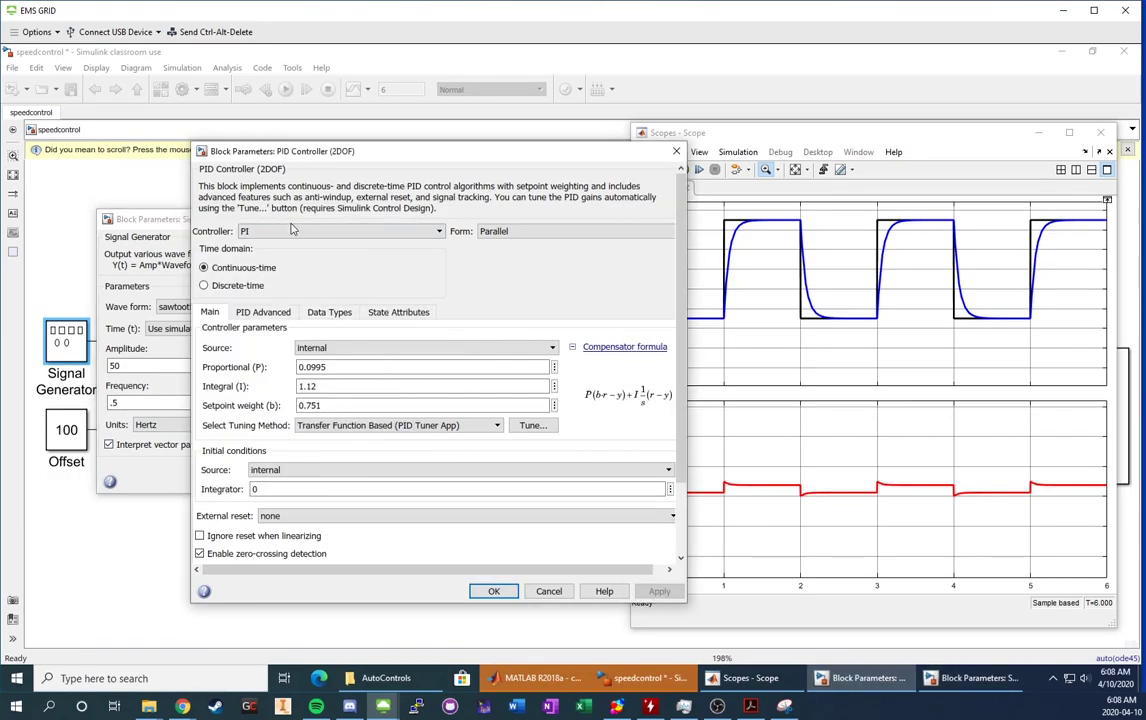
double_click(318, 367)
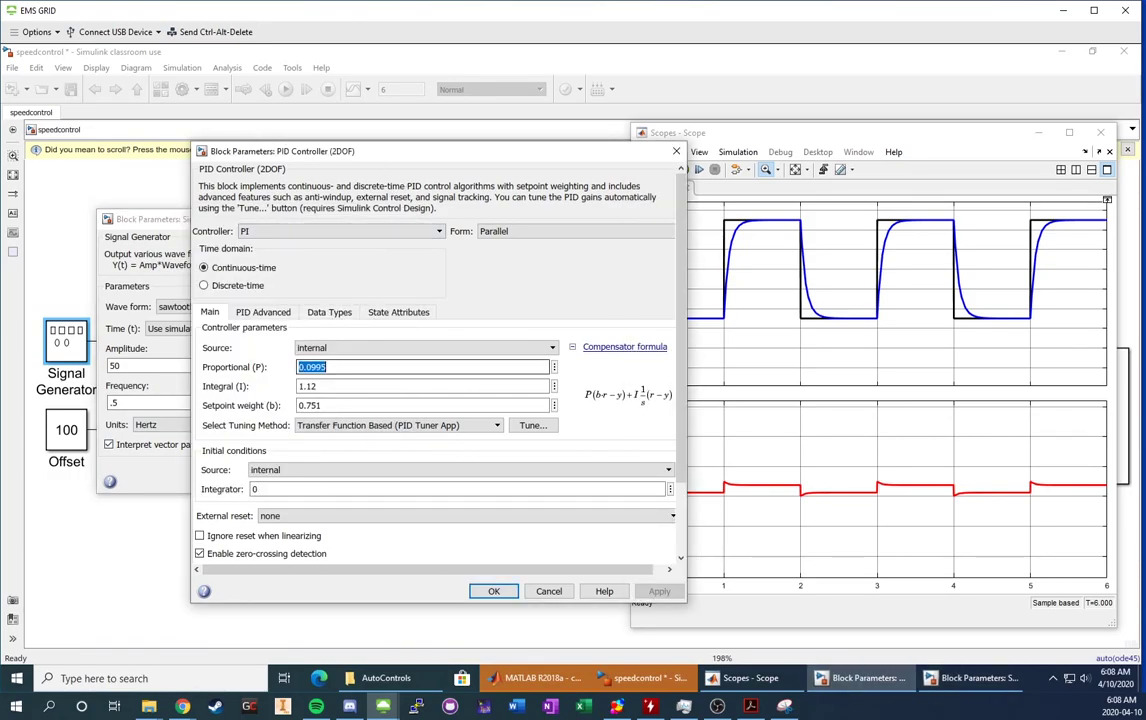
text(0)
key(Tab)
text(1)
key(Tab)
text(1)
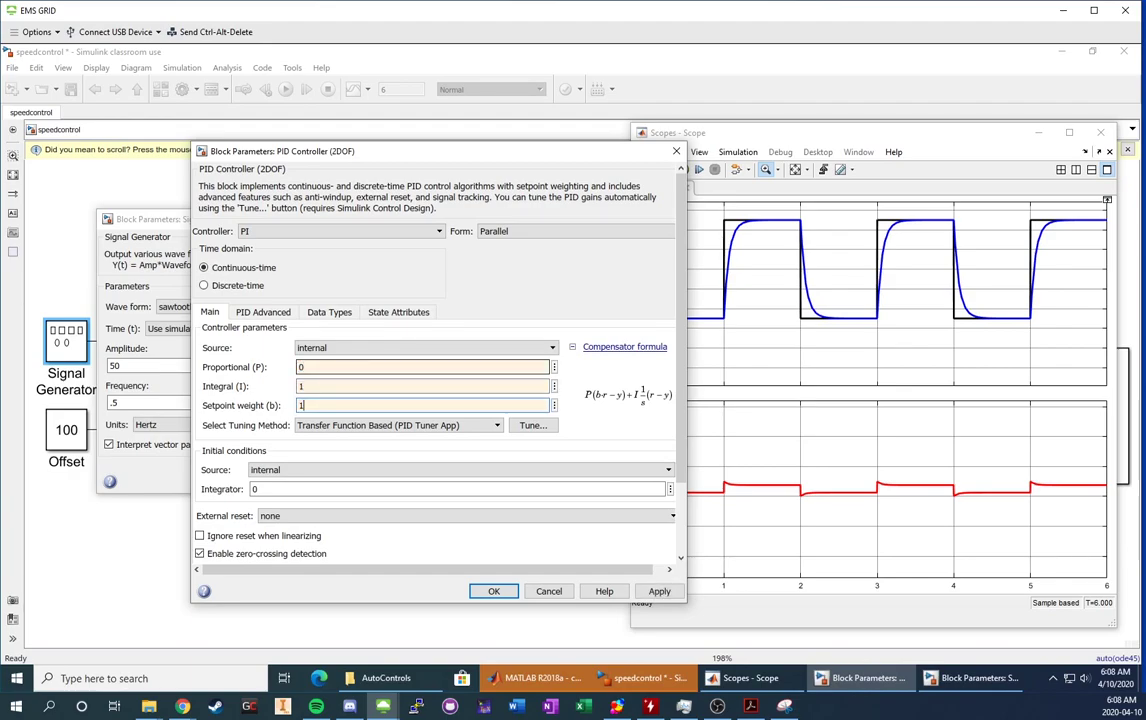
click(659, 591)
Rerun the simulation and examine the sawtooth tracking between about 1.1 and 1.55 s in the rescaled Scope
click(681, 170)
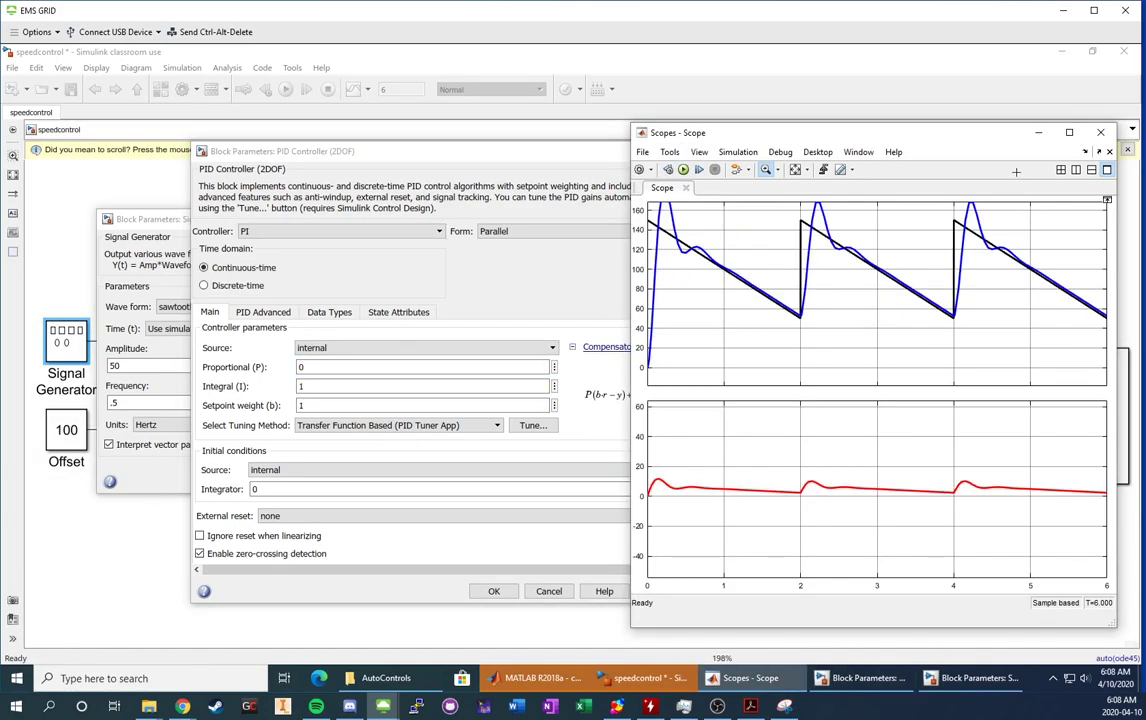
key(ctrl+a)
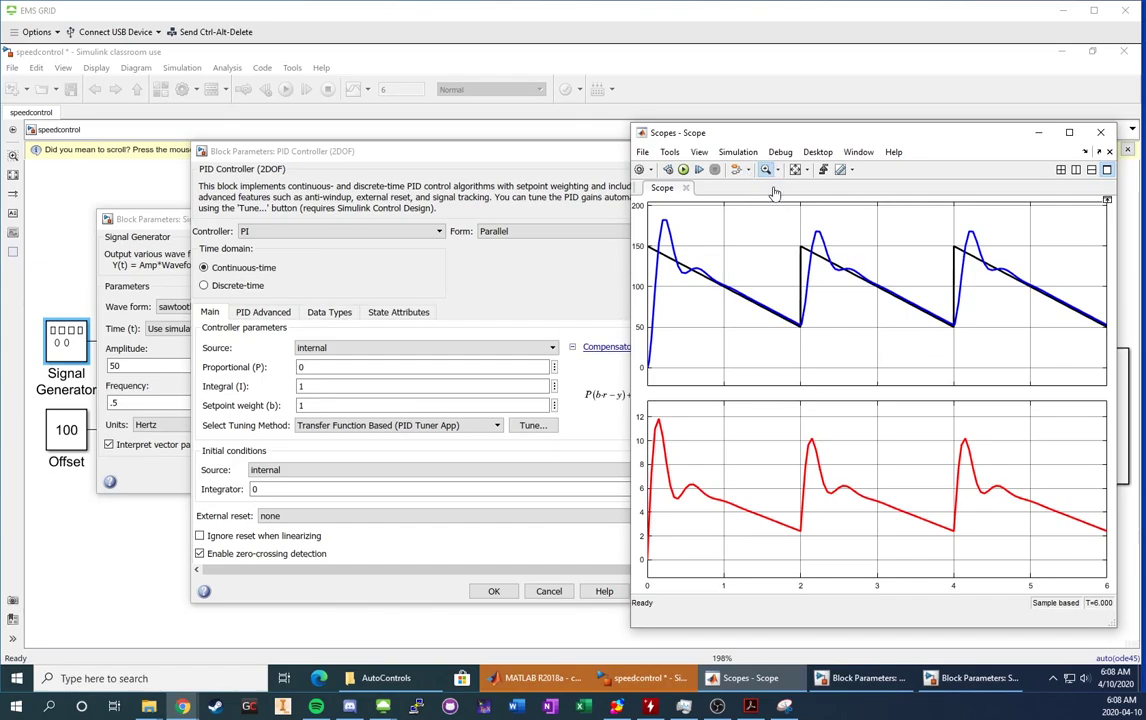
drag(730, 274, 764, 322)
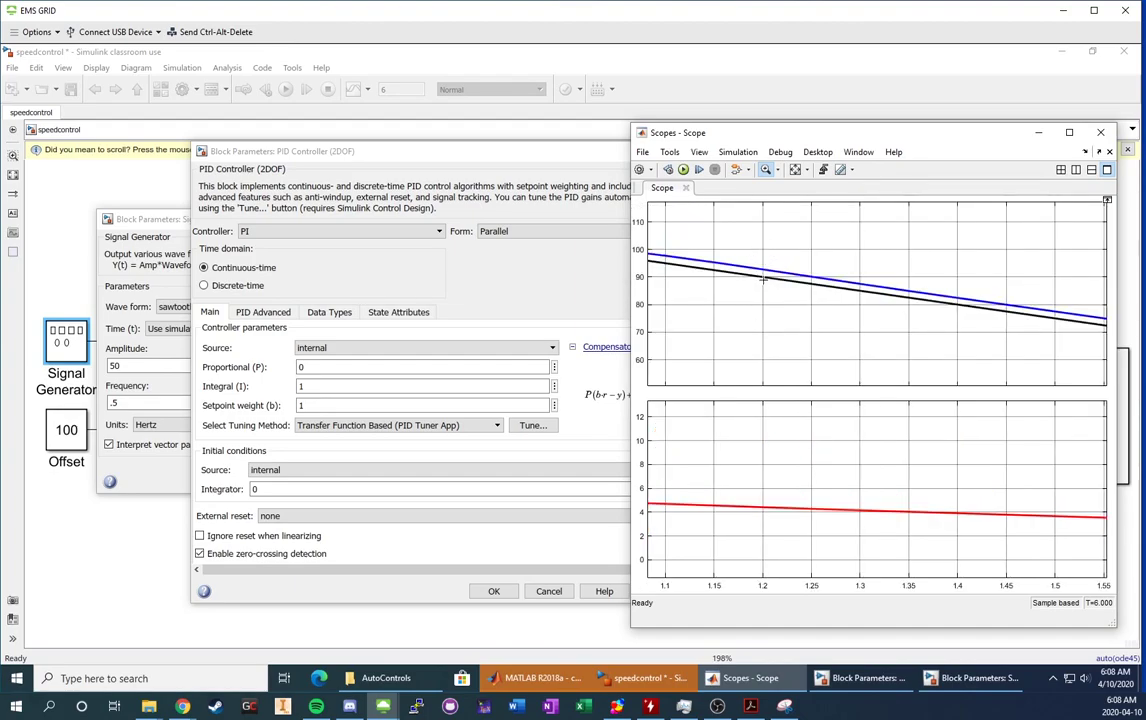
Turn on the Scope's cursor measurements, assign cursor 2 to Omega and set its time to 1.2 s to compare with Sum2
click(840, 170)
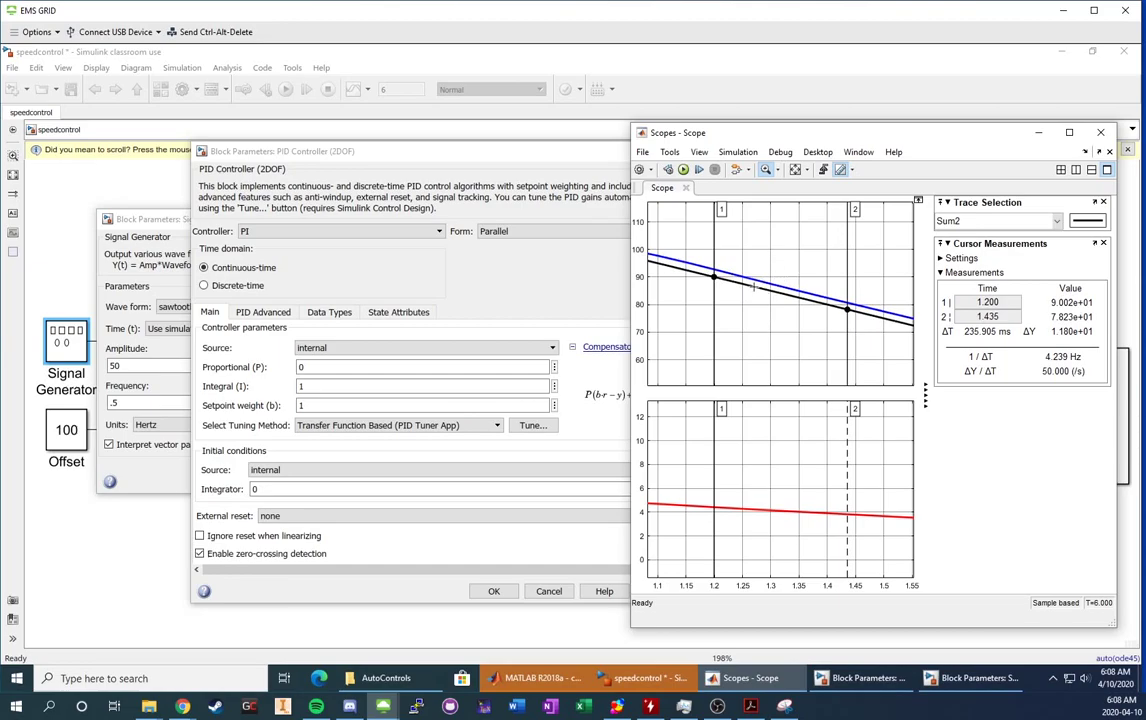
click(960, 258)
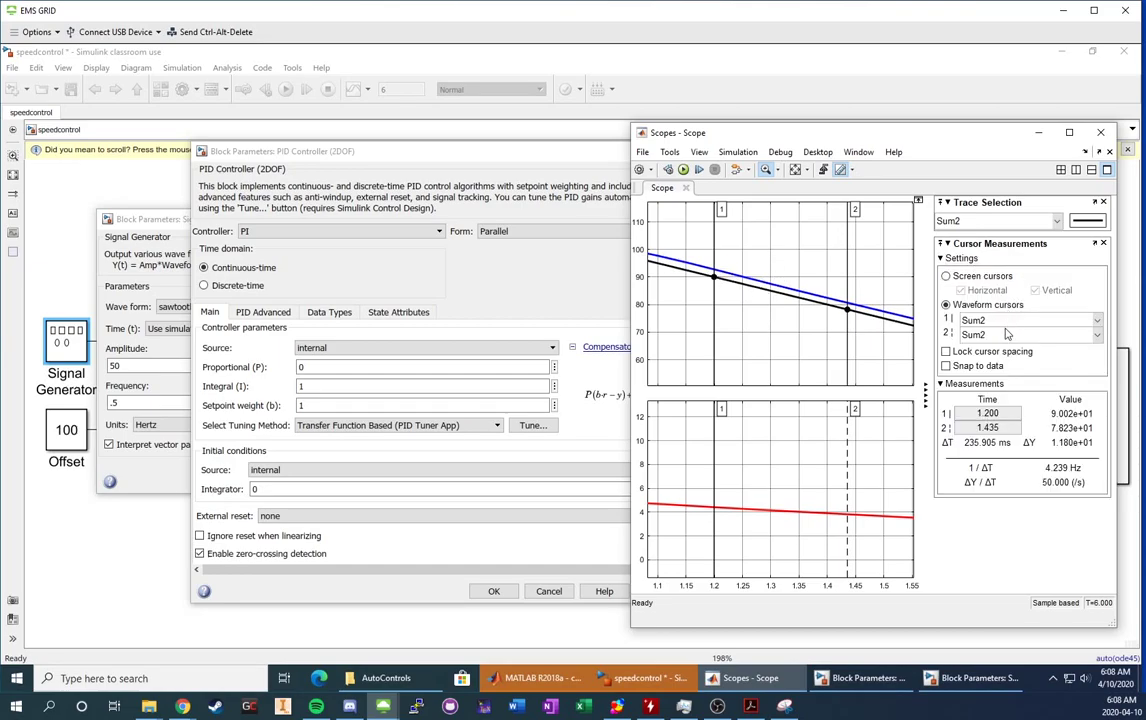
click(1005, 334)
click(1000, 365)
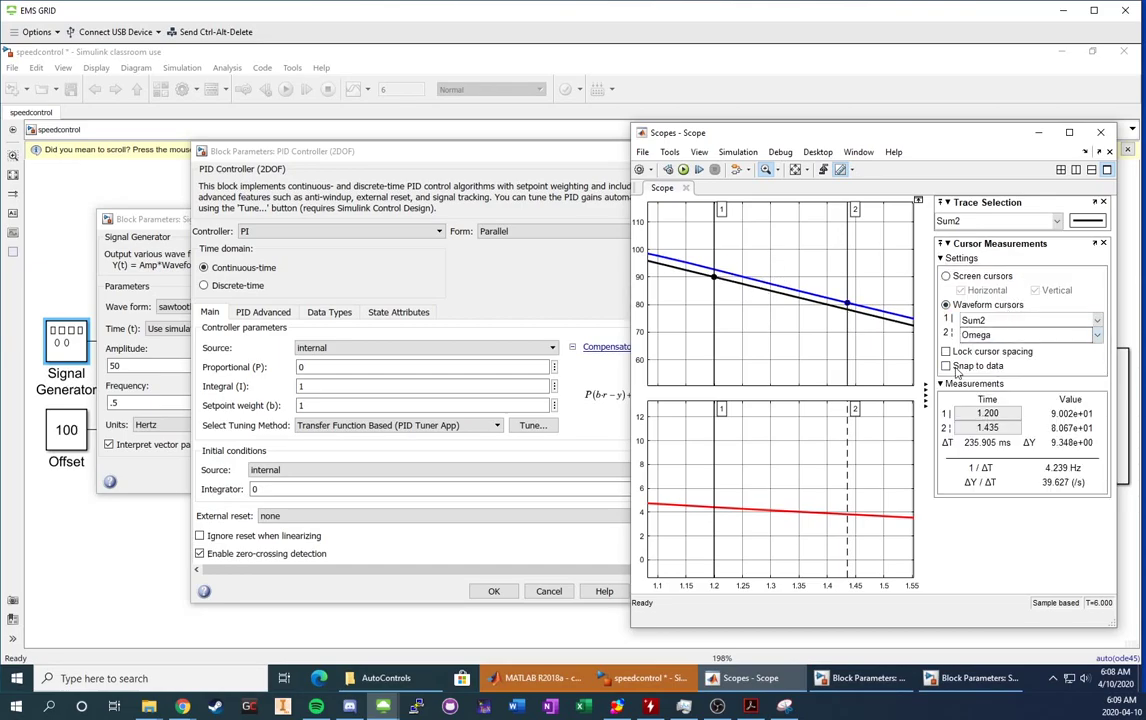
key(BackSpace)
key(BackSpace)
key(BackSpace)
text(2)
key(Return)
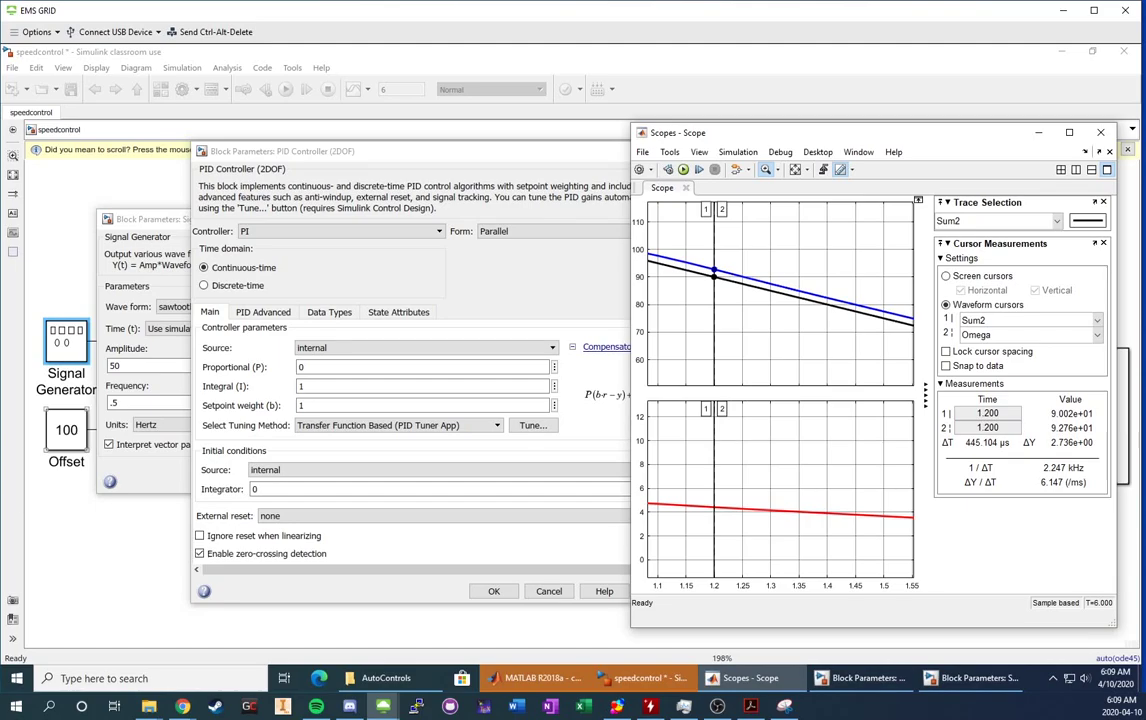
Set the controller's proportional gain to 0.1 and integral gain to 0, apply them and rerun the simulation with the Scope rescaled
click(372, 152)
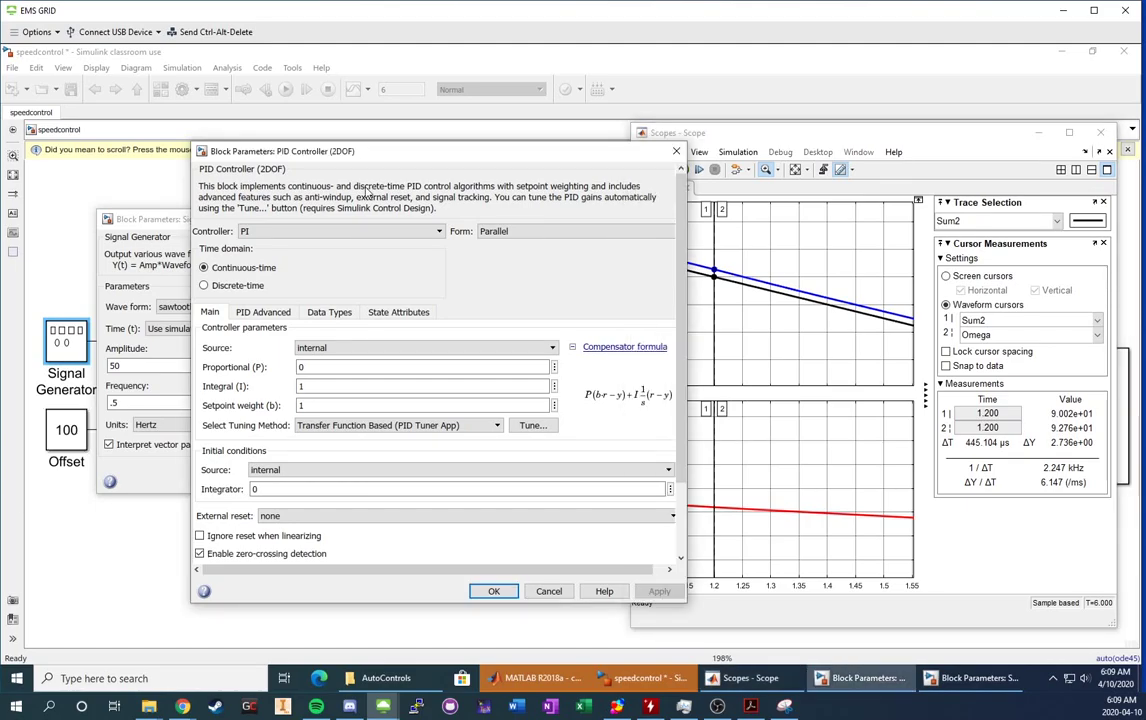
double_click(362, 367)
text(0.1)
key(Tab)
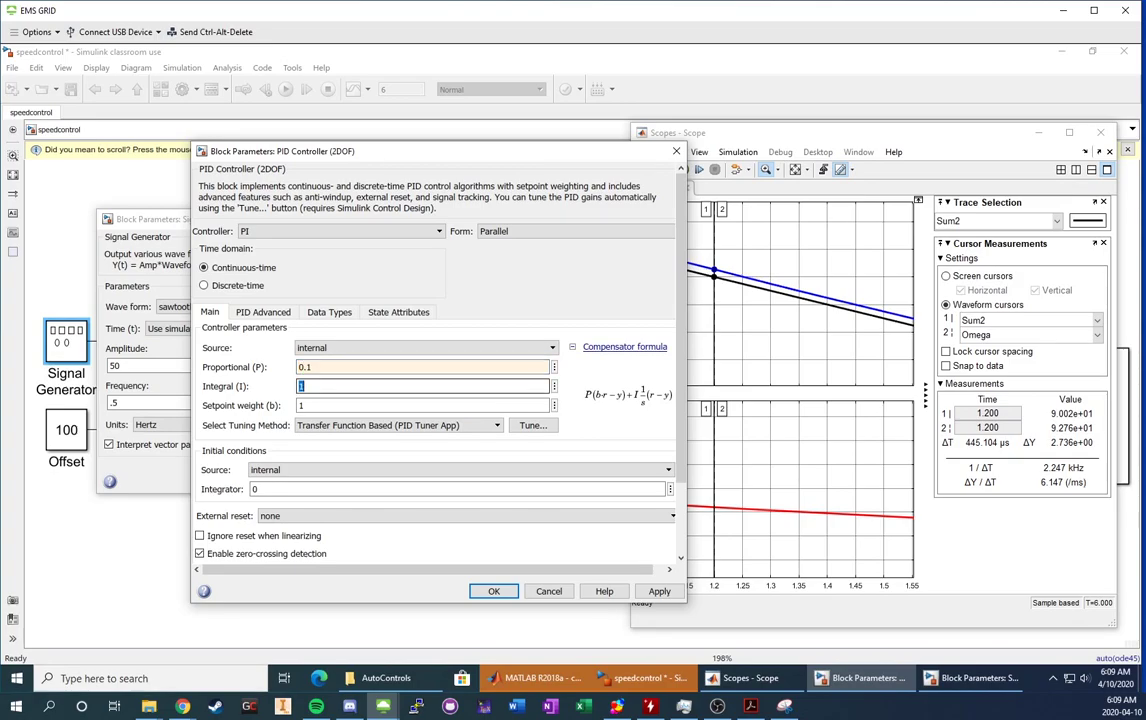
text(0)
click(659, 591)
click(771, 180)
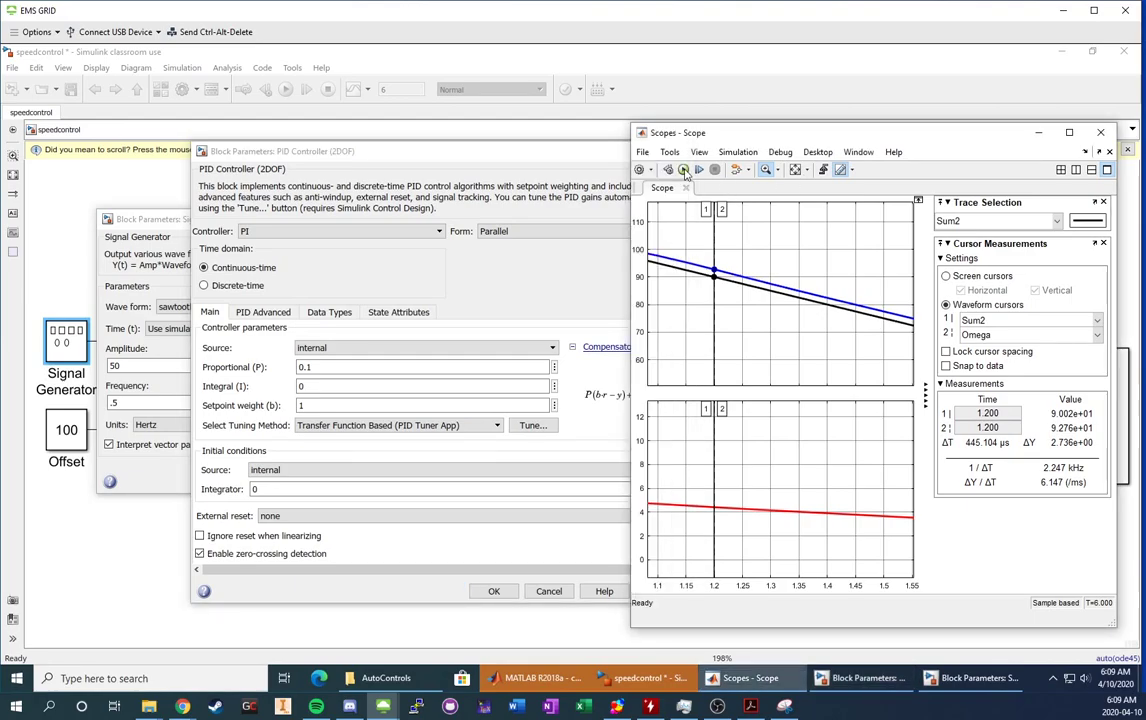
key(ctrl+t)
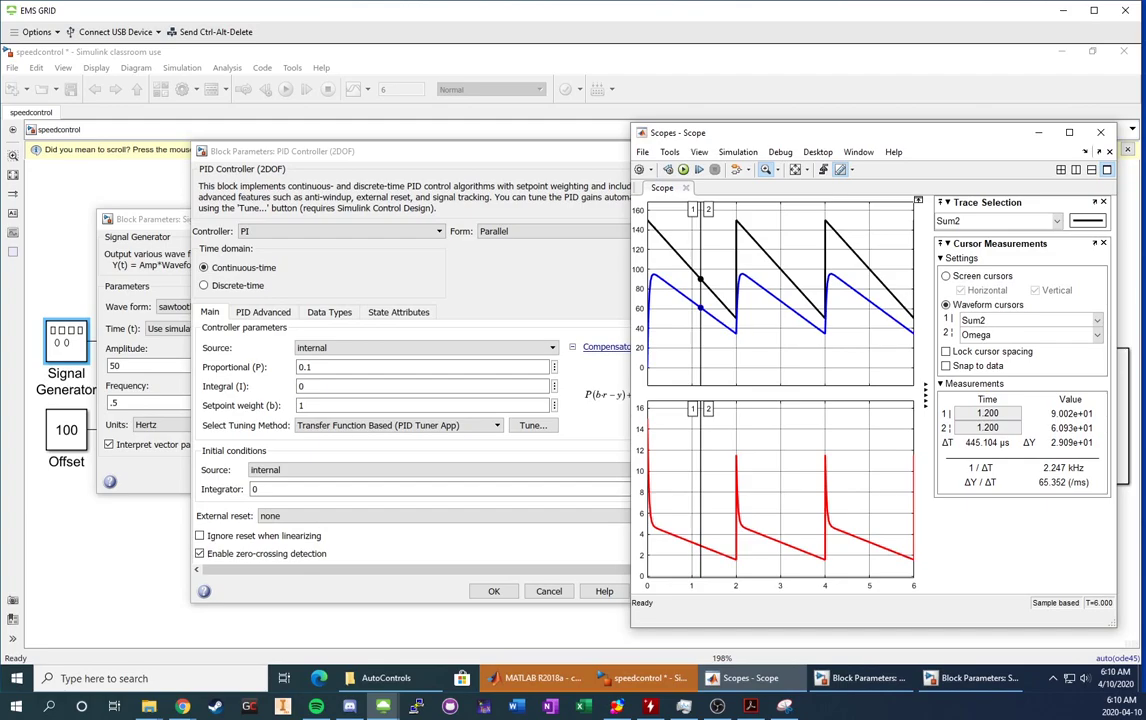
Set the controller's integral gain to 1, apply it and rerun the sawtooth simulation with the Scope rescaled
double_click(300, 386)
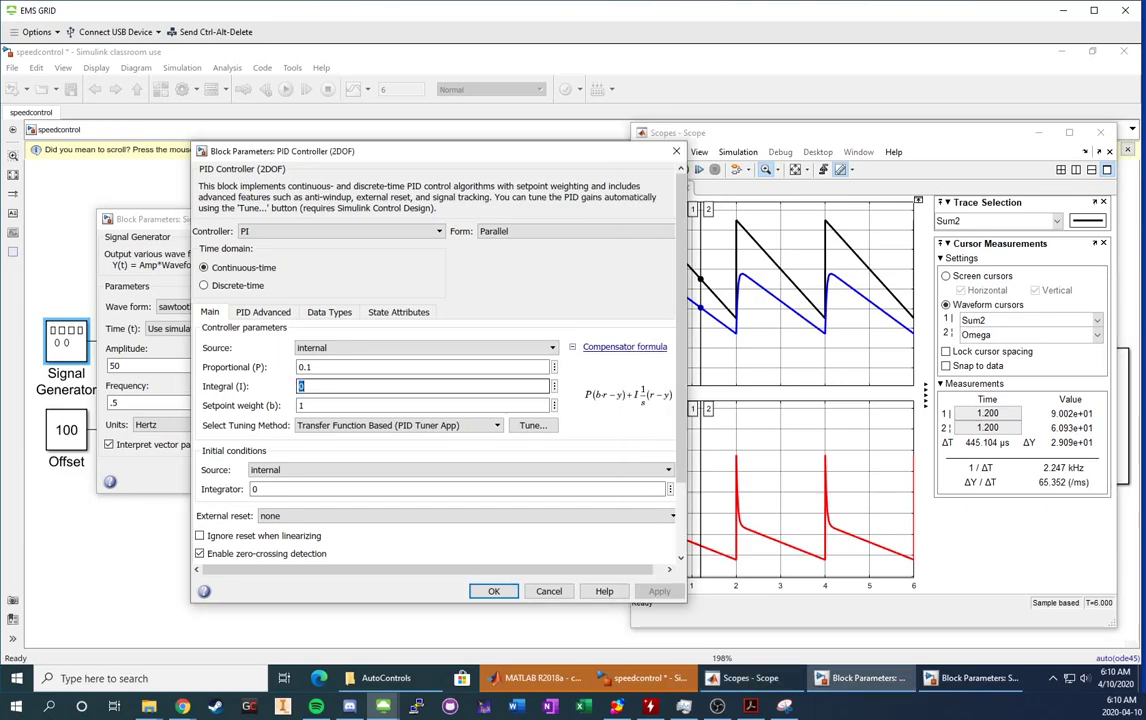
text(1)
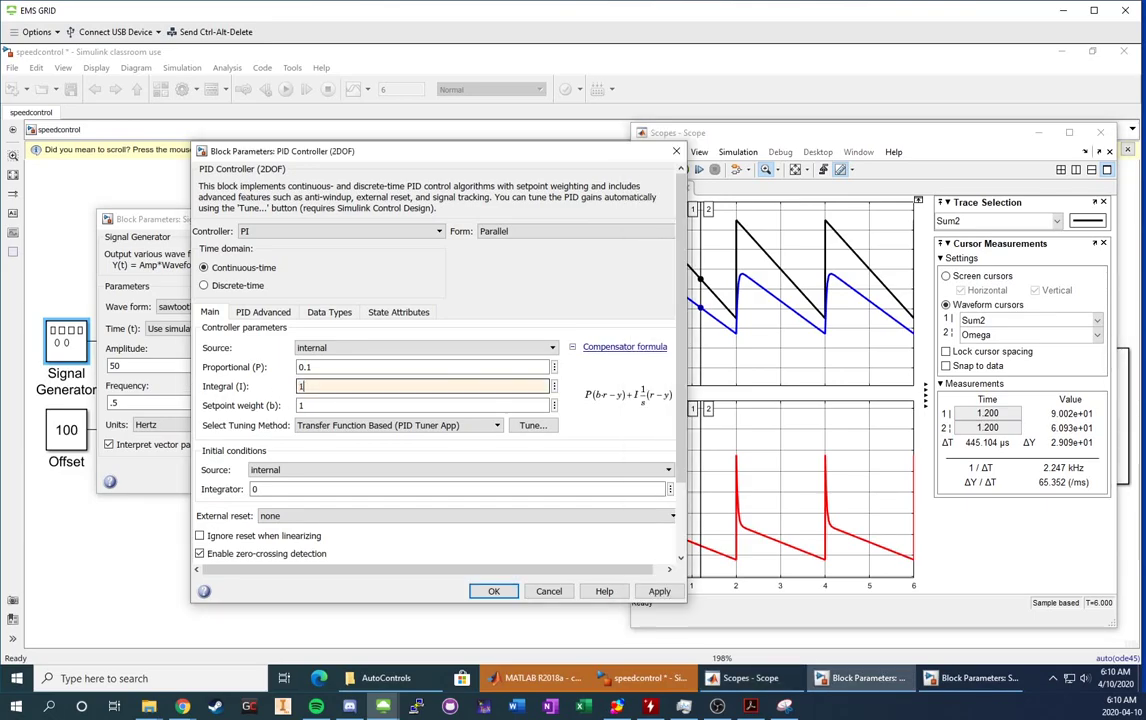
click(653, 592)
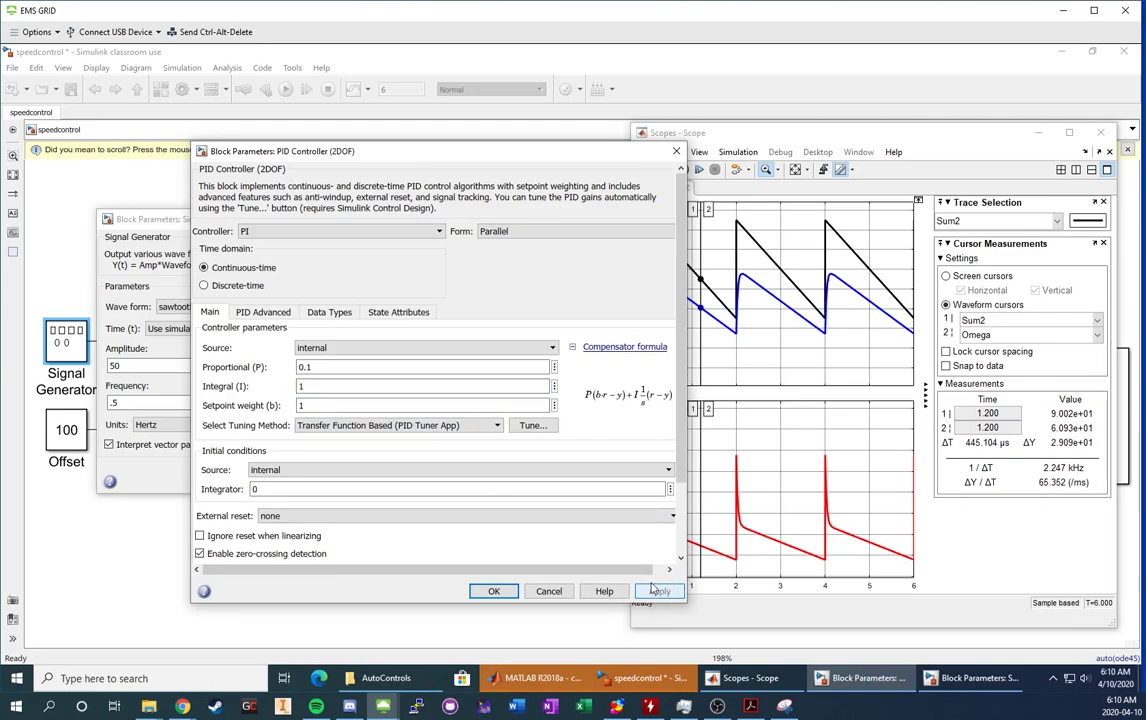
click(795, 172)
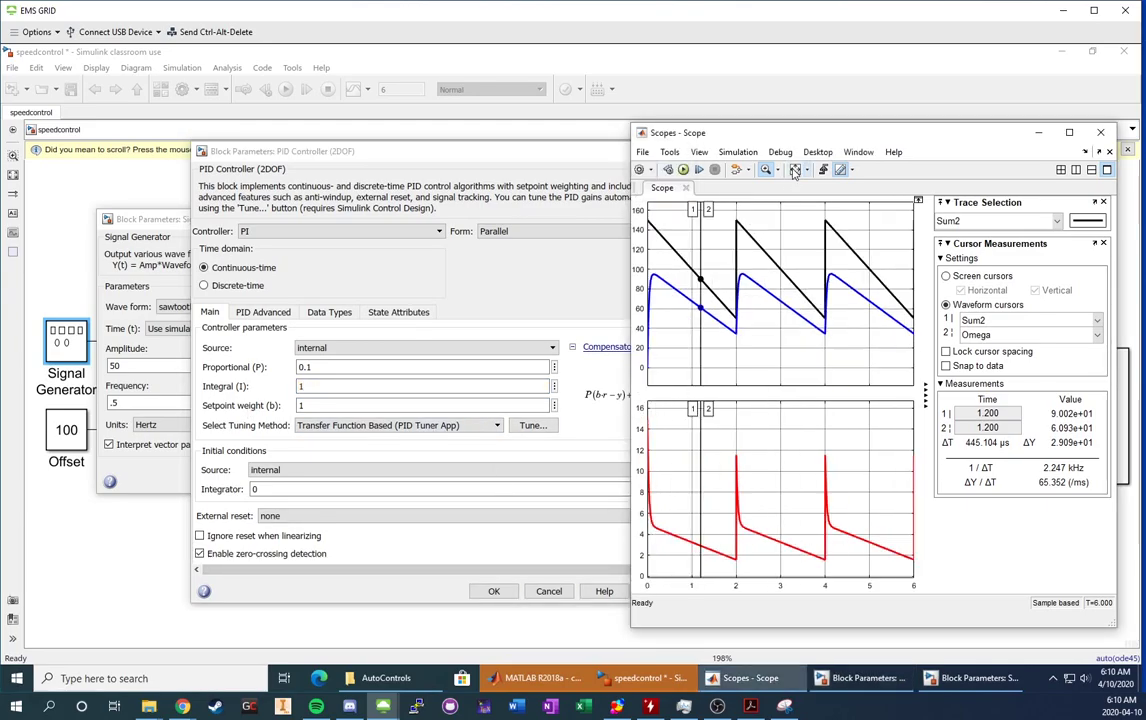
key(ctrl+t)
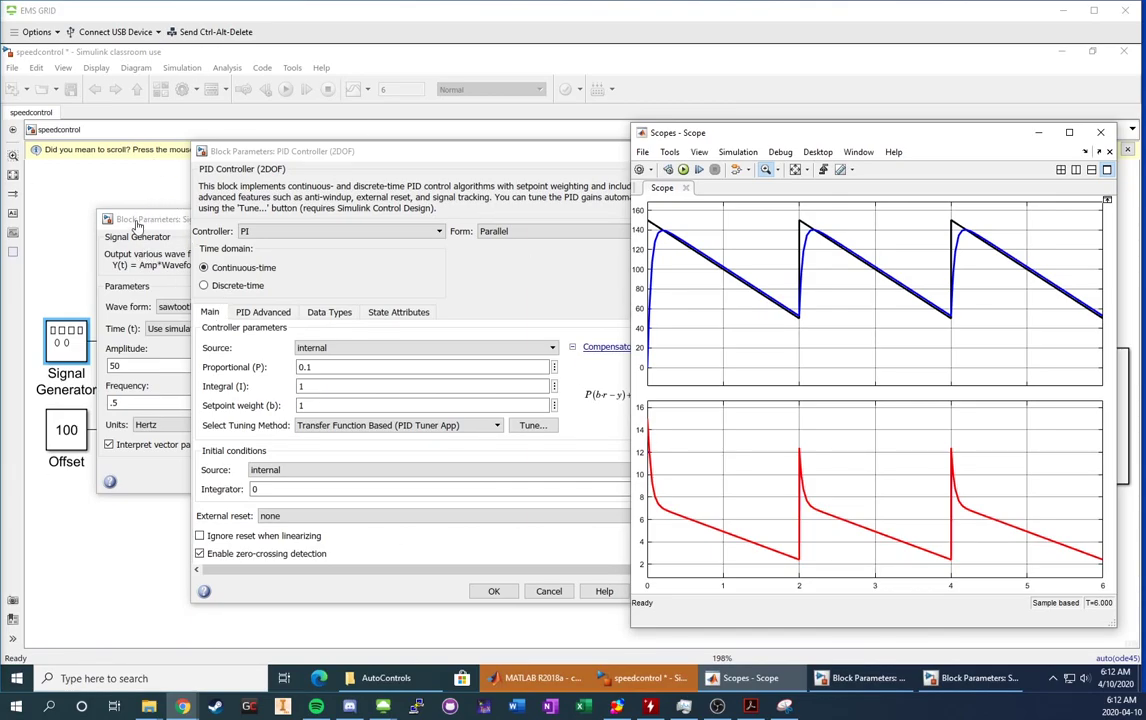
Change the Signal Generator's wave form to sine and apply it
click(155, 265)
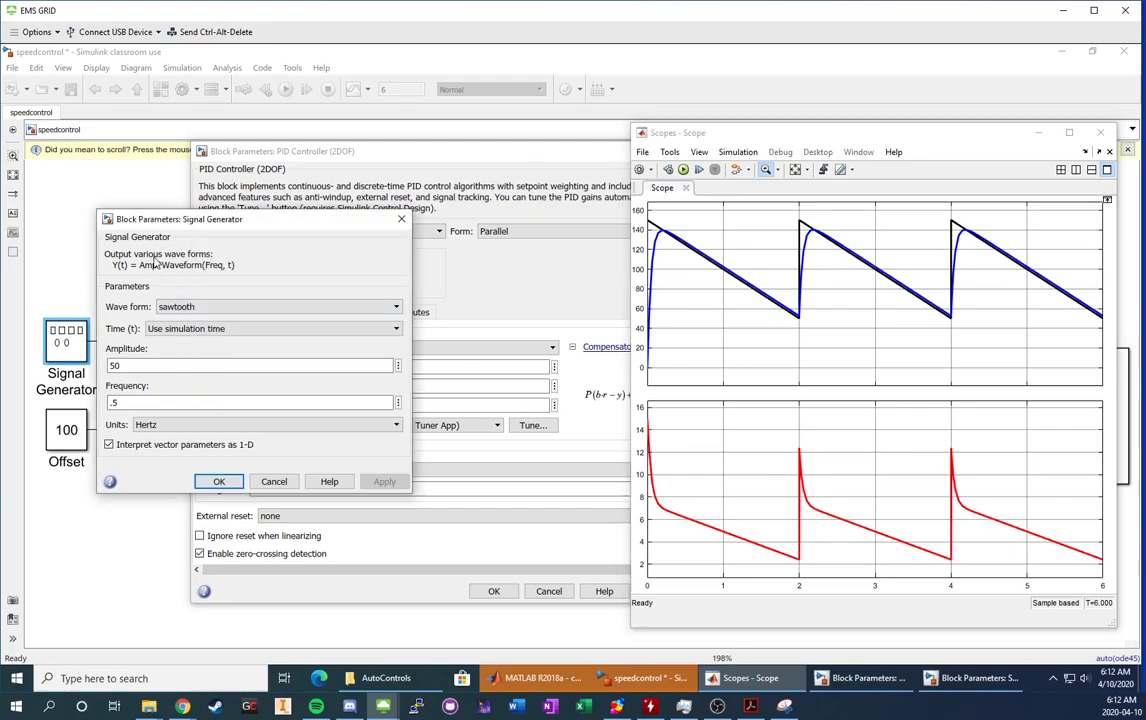
click(252, 308)
click(236, 319)
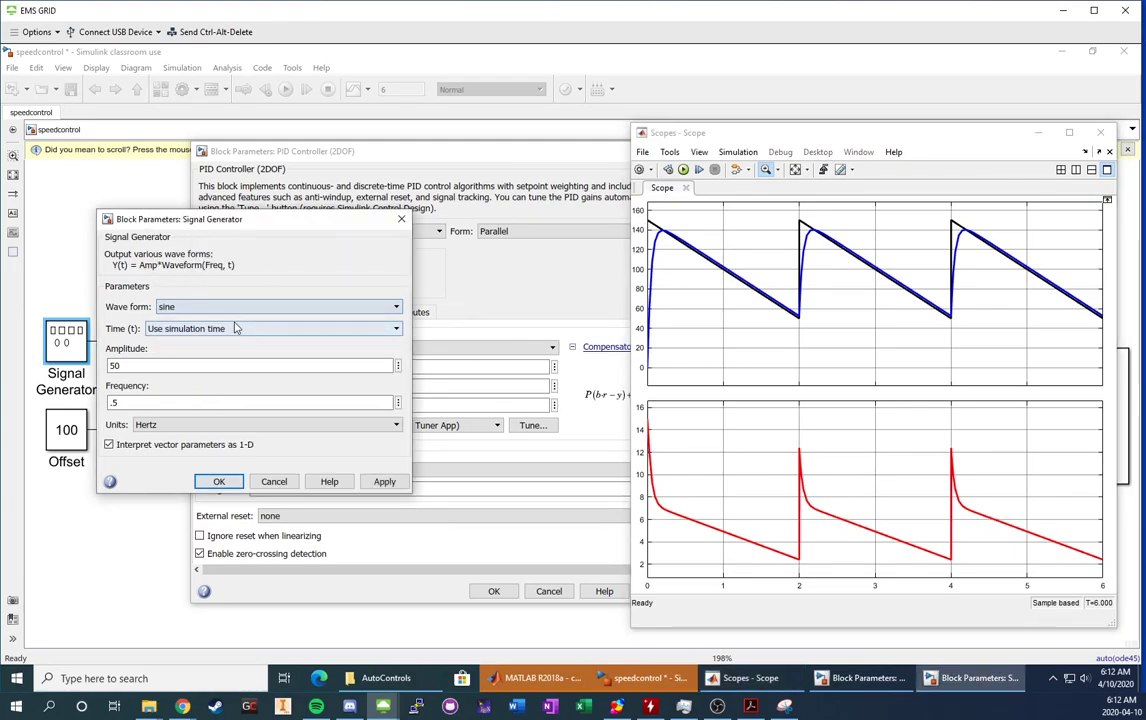
double_click(234, 365)
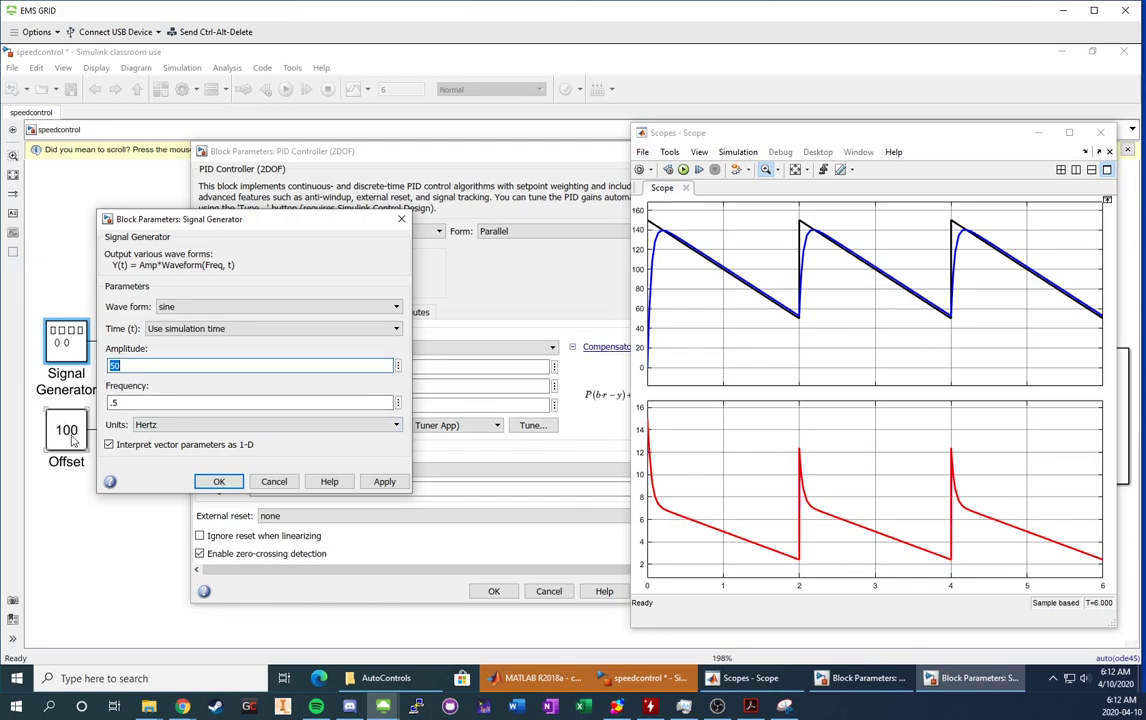
click(384, 481)
Set the controller's proportional gain to 0.164 and integral gain to 1.14, and rerun the simulation with the Scope rescaled
click(550, 292)
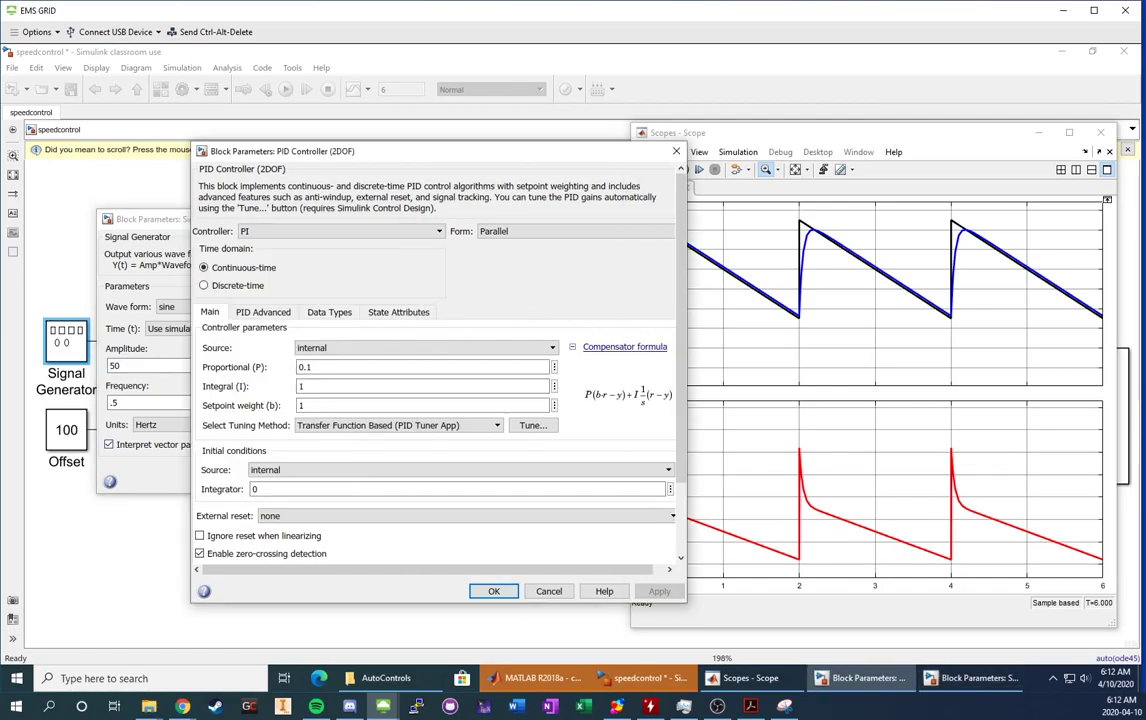
key(Tab)
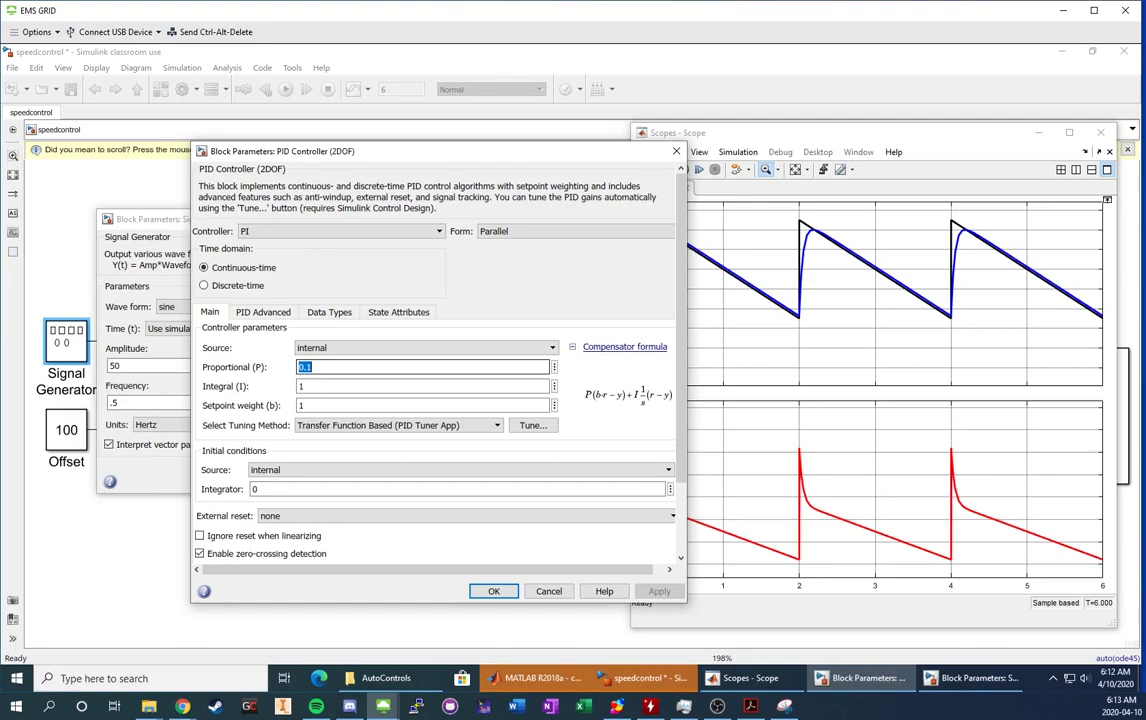
text(0.164)
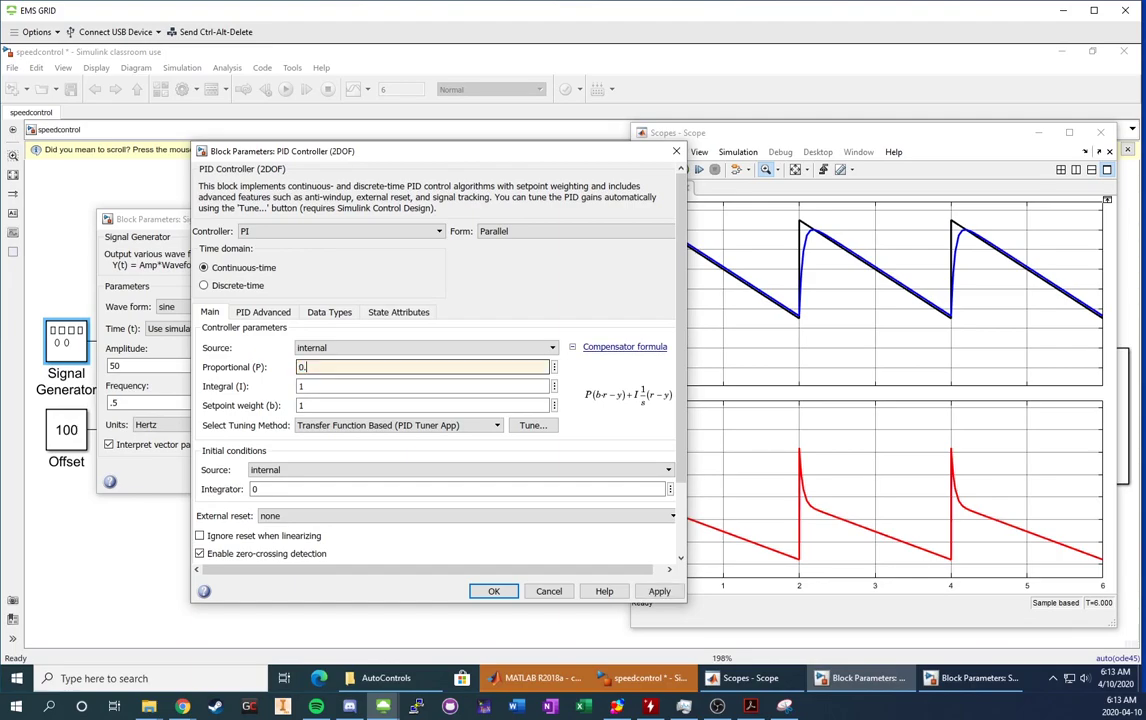
key(Tab)
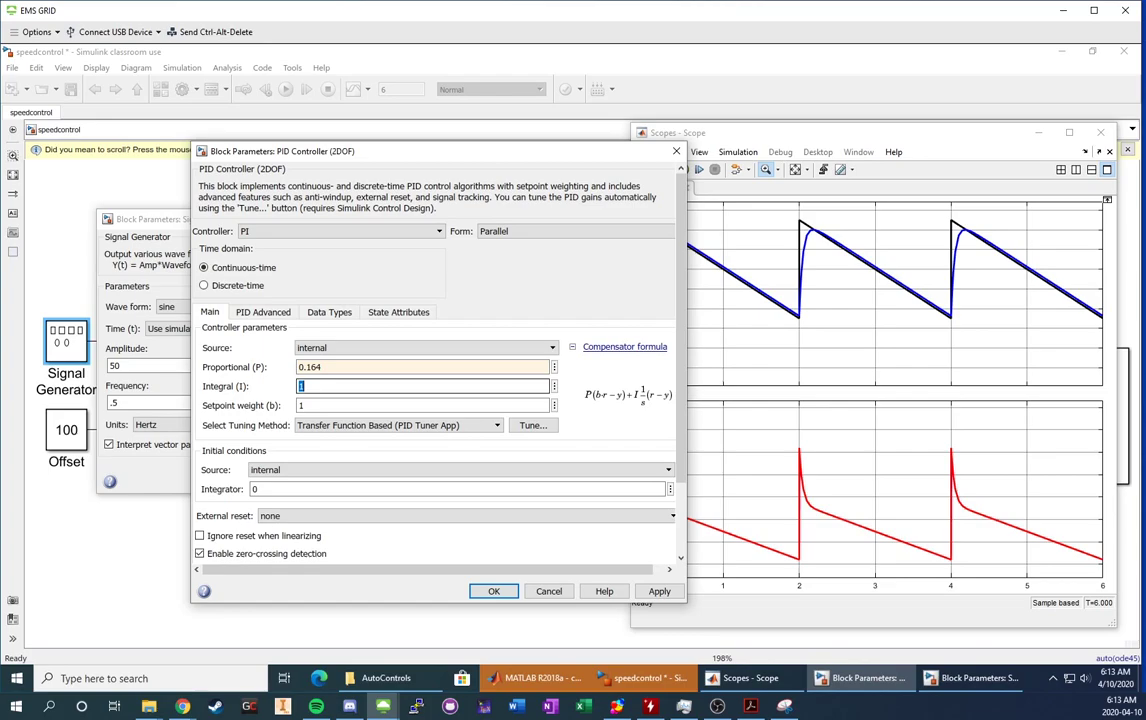
key(ctrl+t)
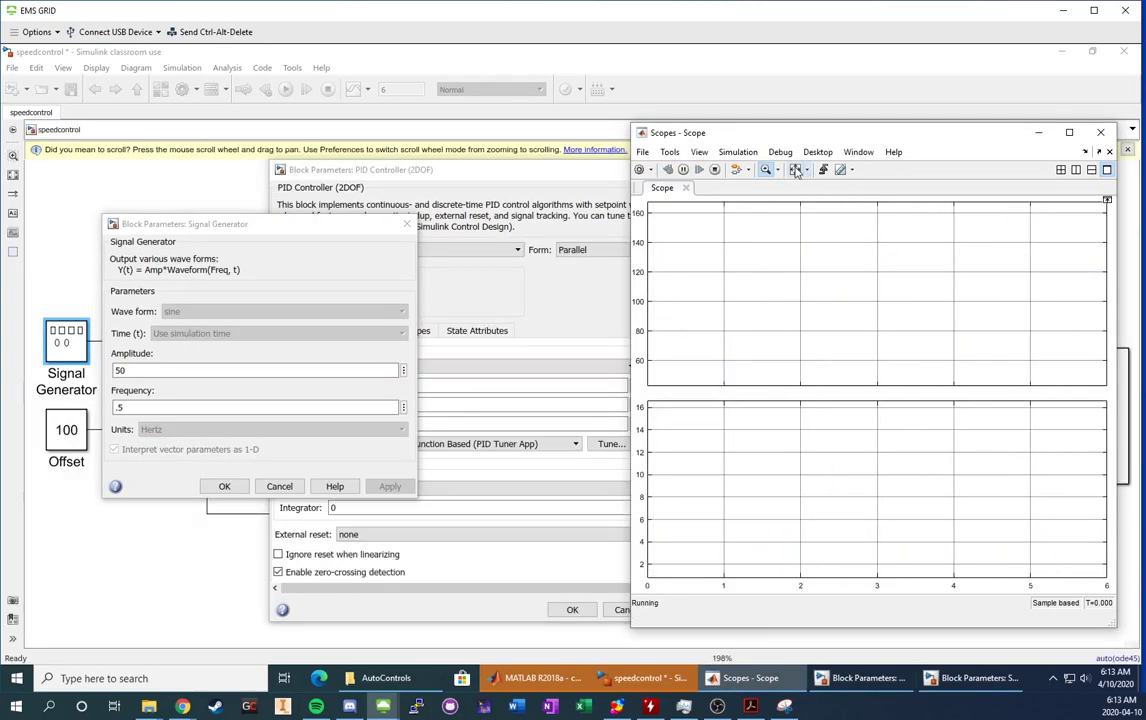
click(796, 170)
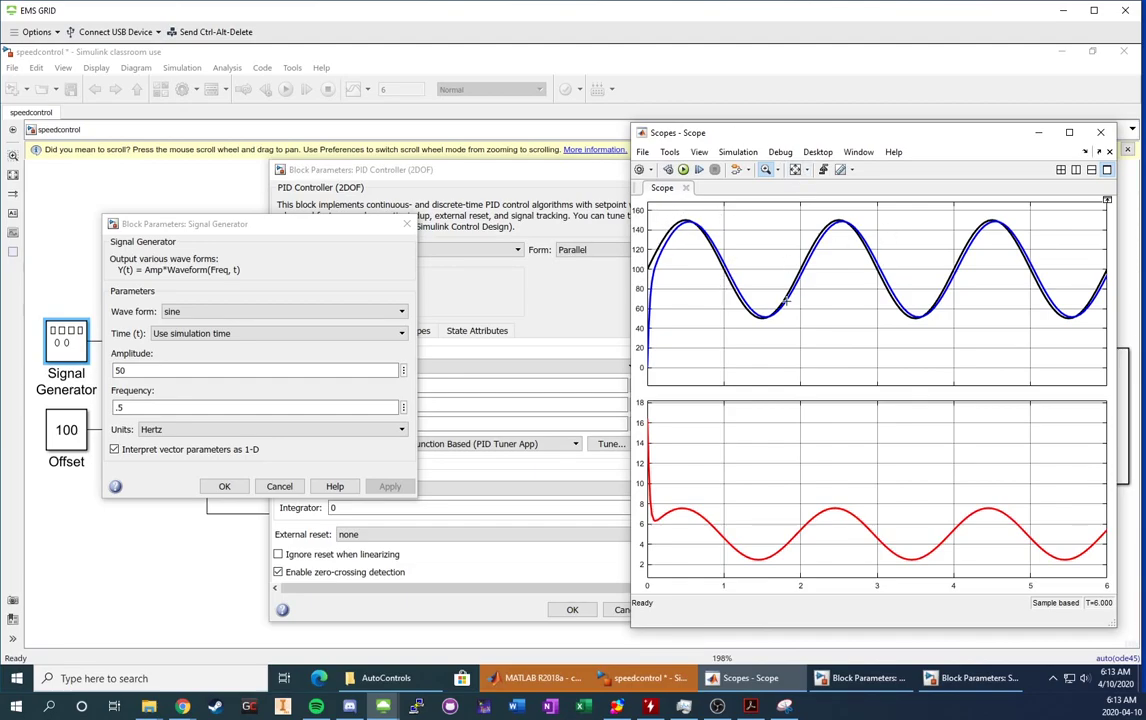
Zoom in on the sine peak near 2.5 s and compare it using cursors on Sum2 at 2.5 s and Omega at 2.55 s
drag(716, 193, 812, 252)
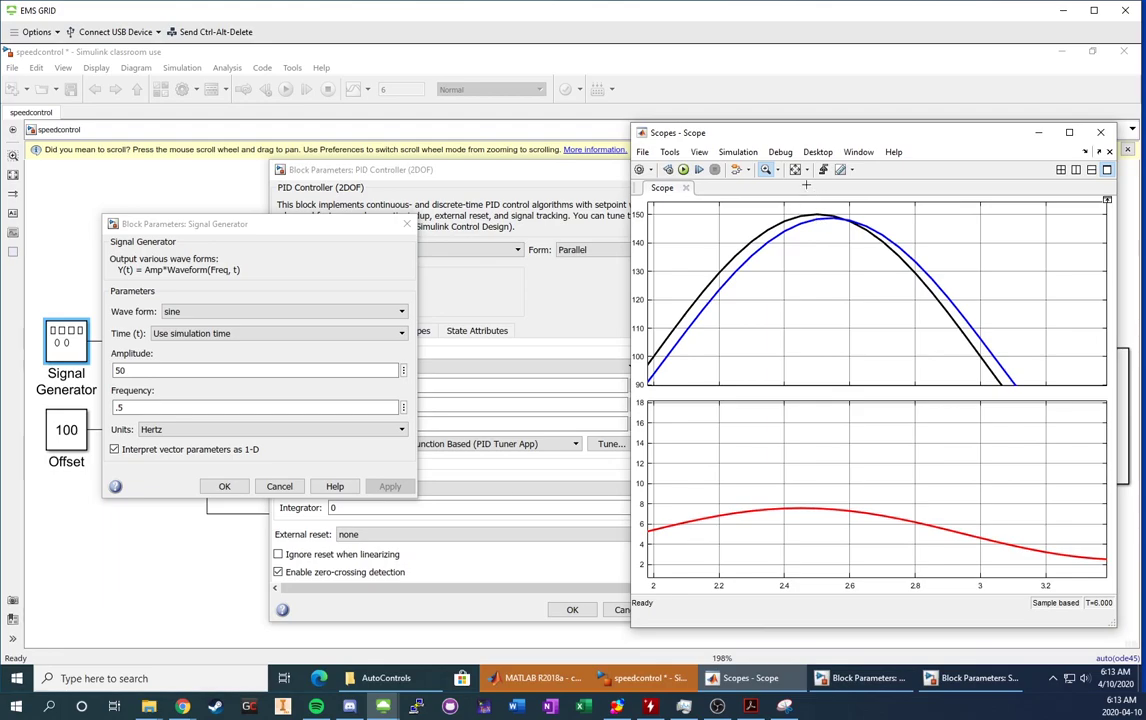
drag(747, 206, 937, 291)
click(840, 169)
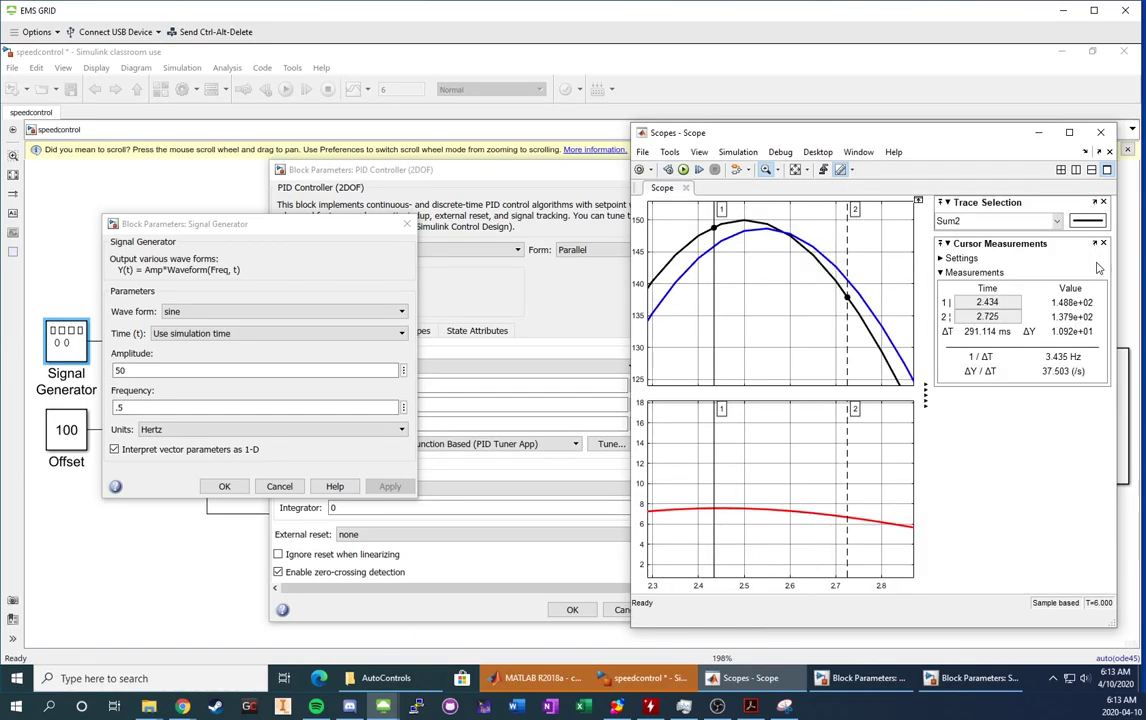
click(948, 258)
click(1003, 335)
click(960, 343)
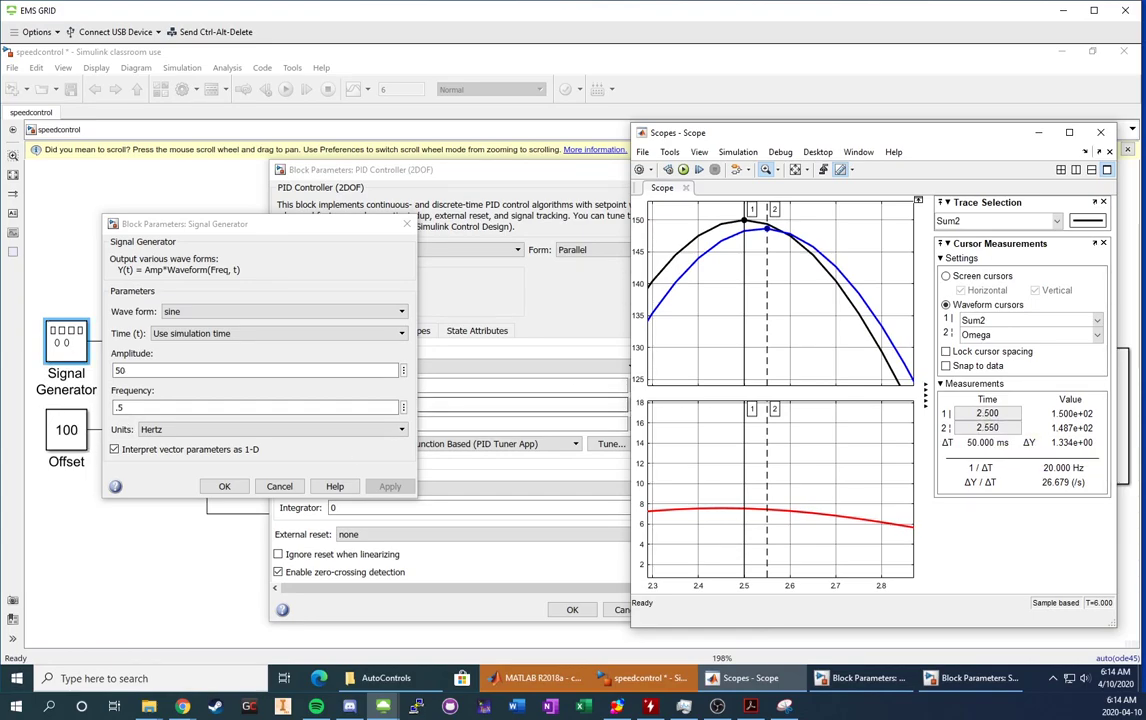
click(507, 197)
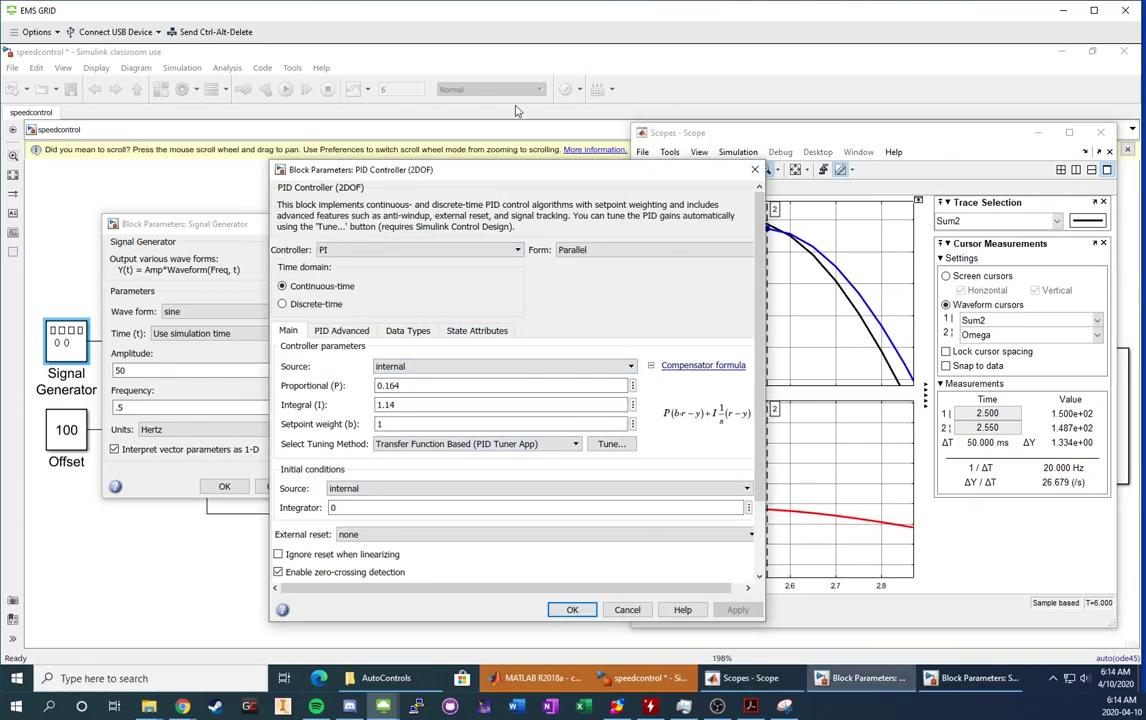
drag(455, 163, 289, 149)
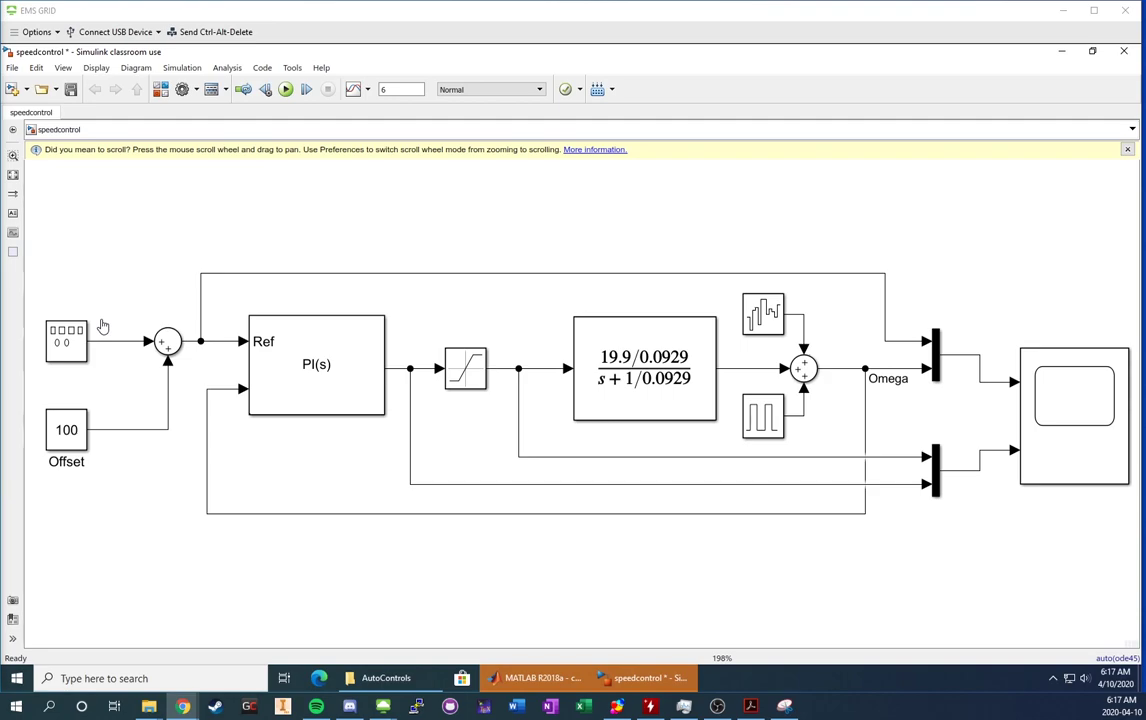
Set the Signal Generator's amplitude to 0 and its wave form to square
click(73, 342)
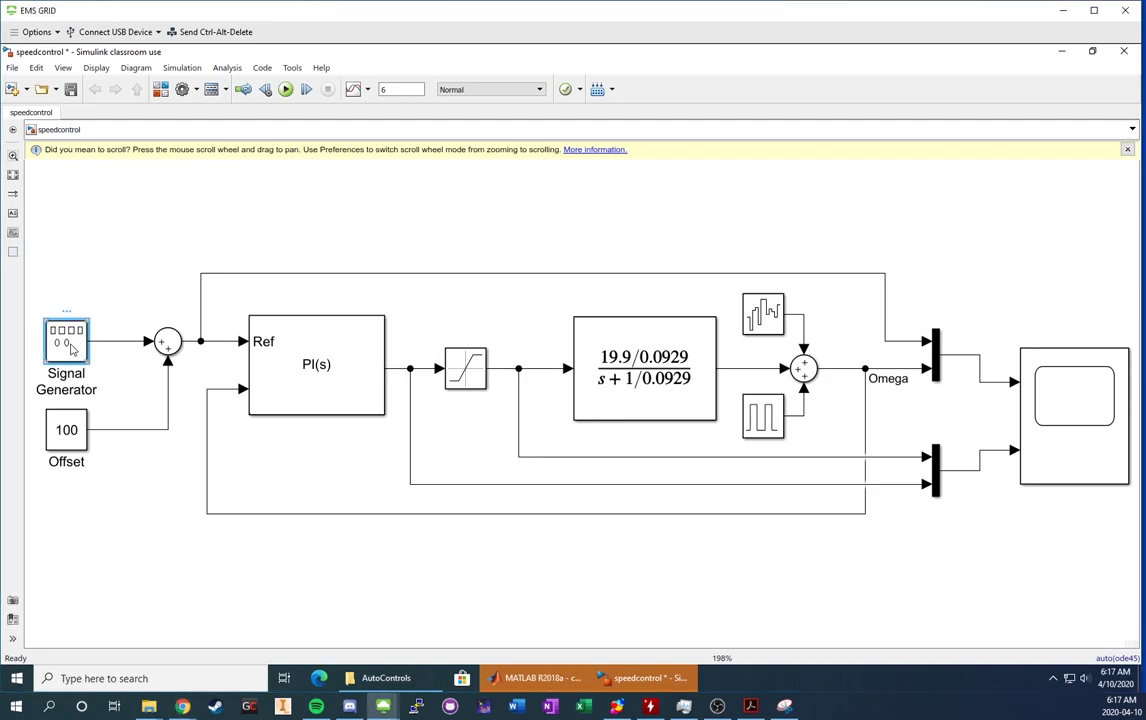
double_click(70, 345)
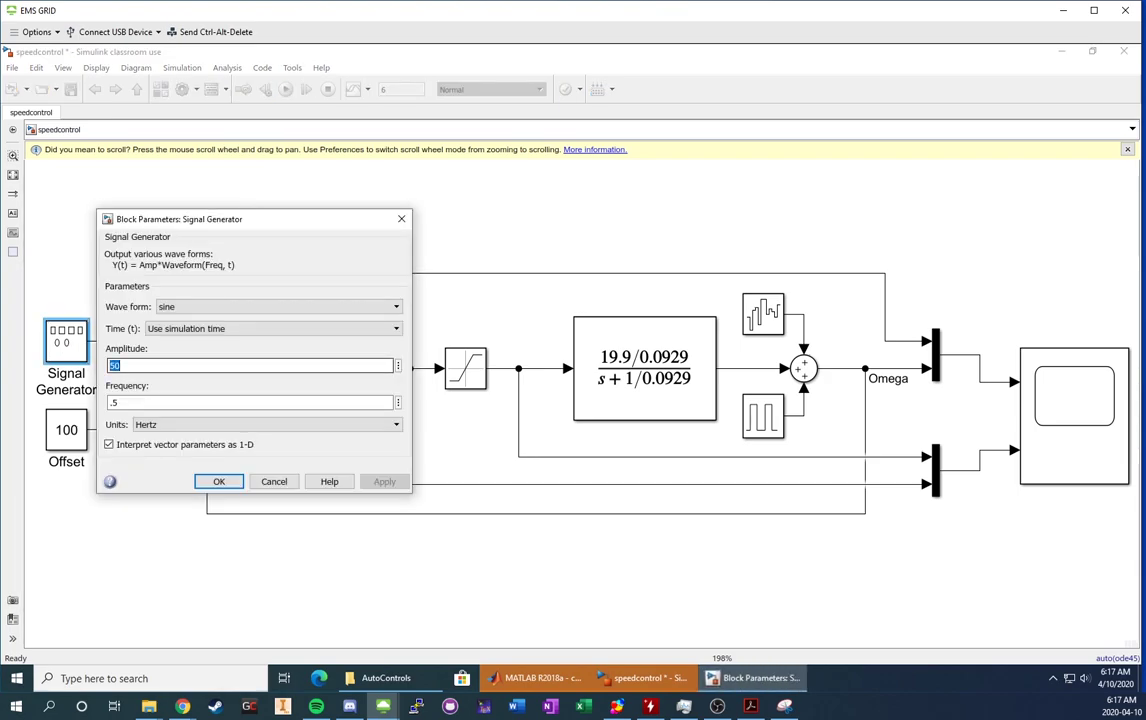
text(0)
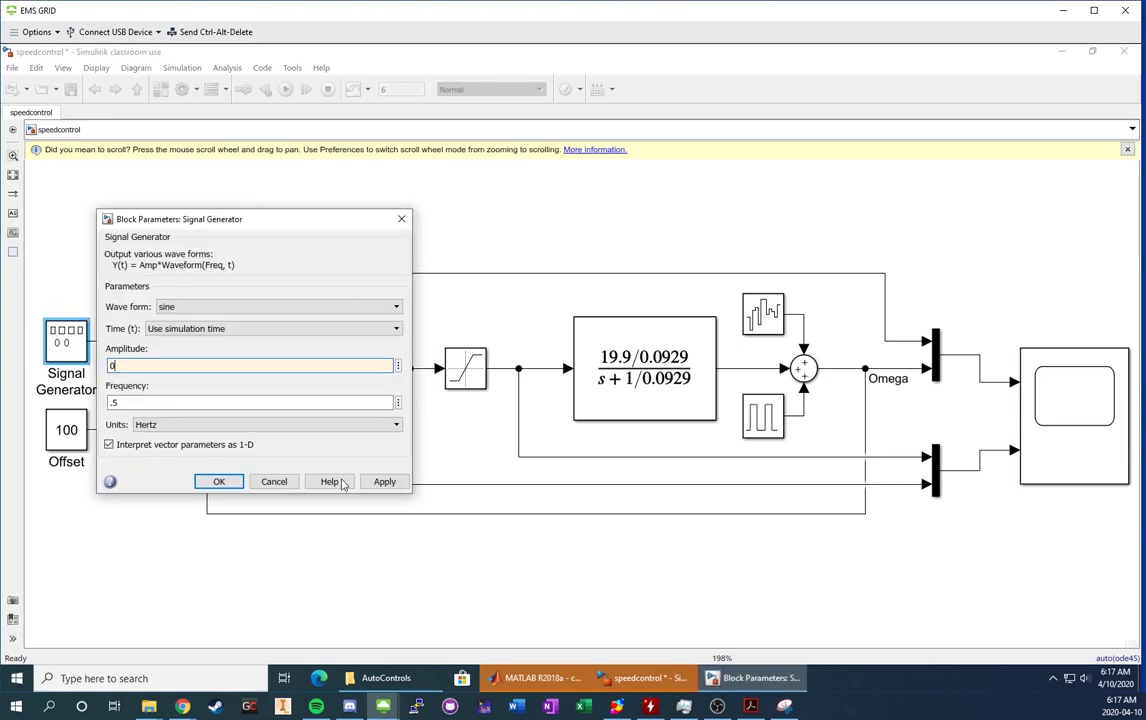
click(217, 306)
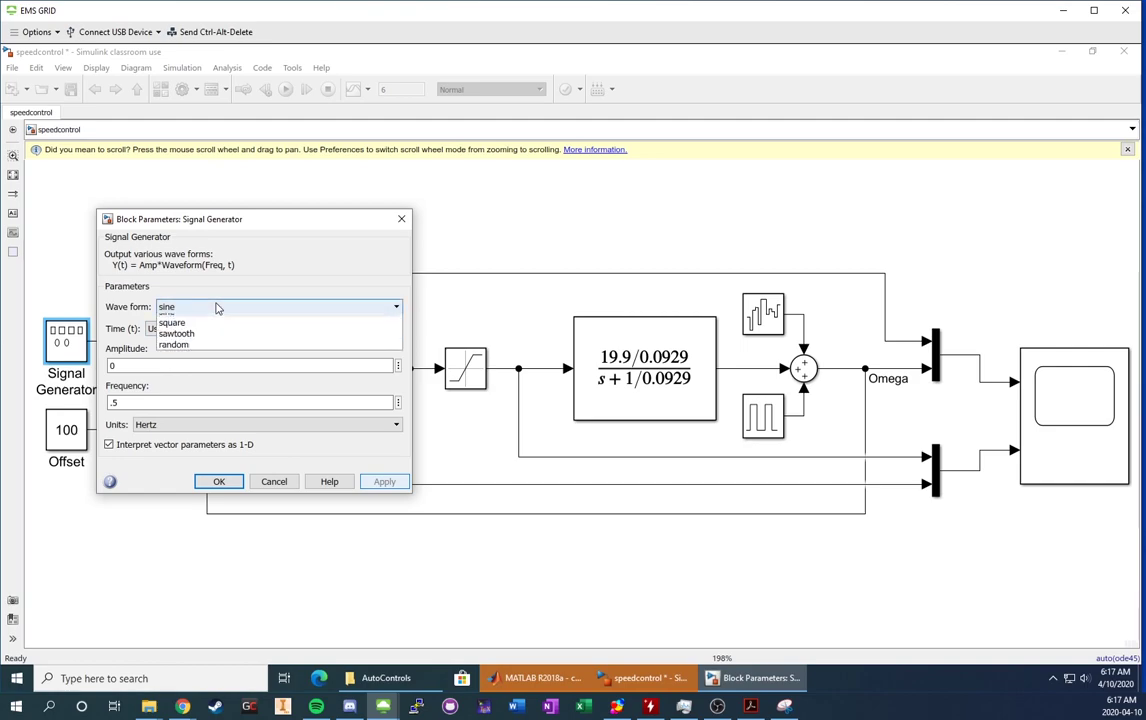
click(180, 328)
click(384, 481)
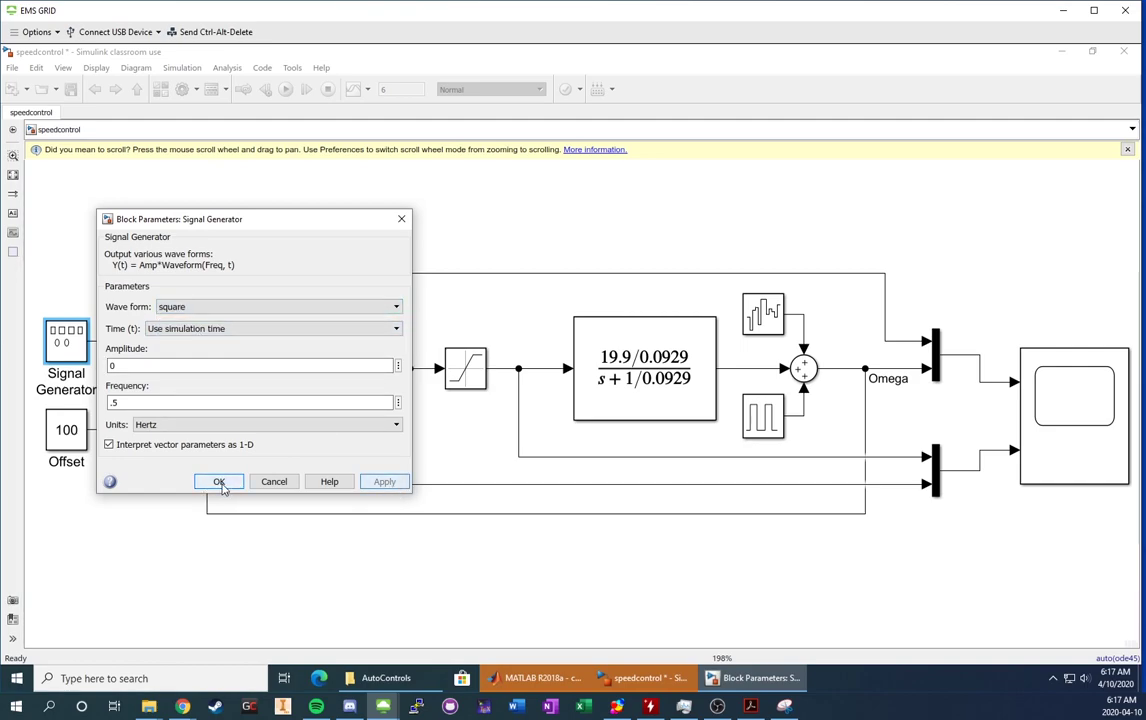
click(219, 482)
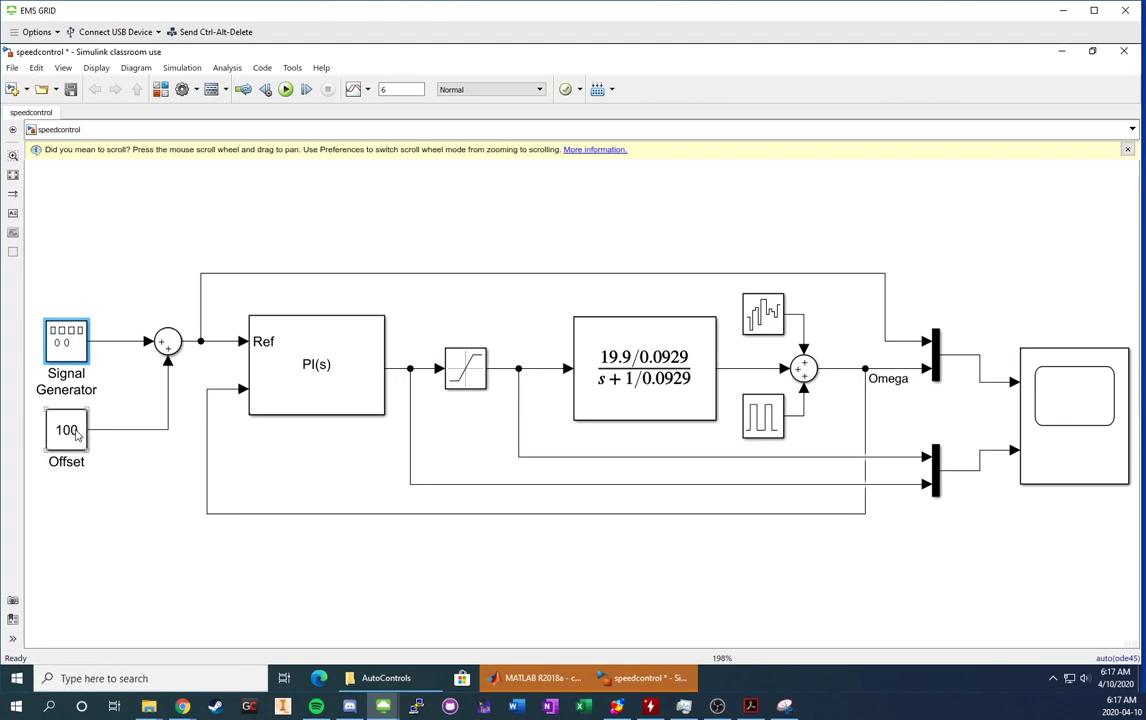
Set the PID controller's proportional gain to 0.1 and integral gain to 0, and apply the changes
click(331, 371)
double_click(331, 371)
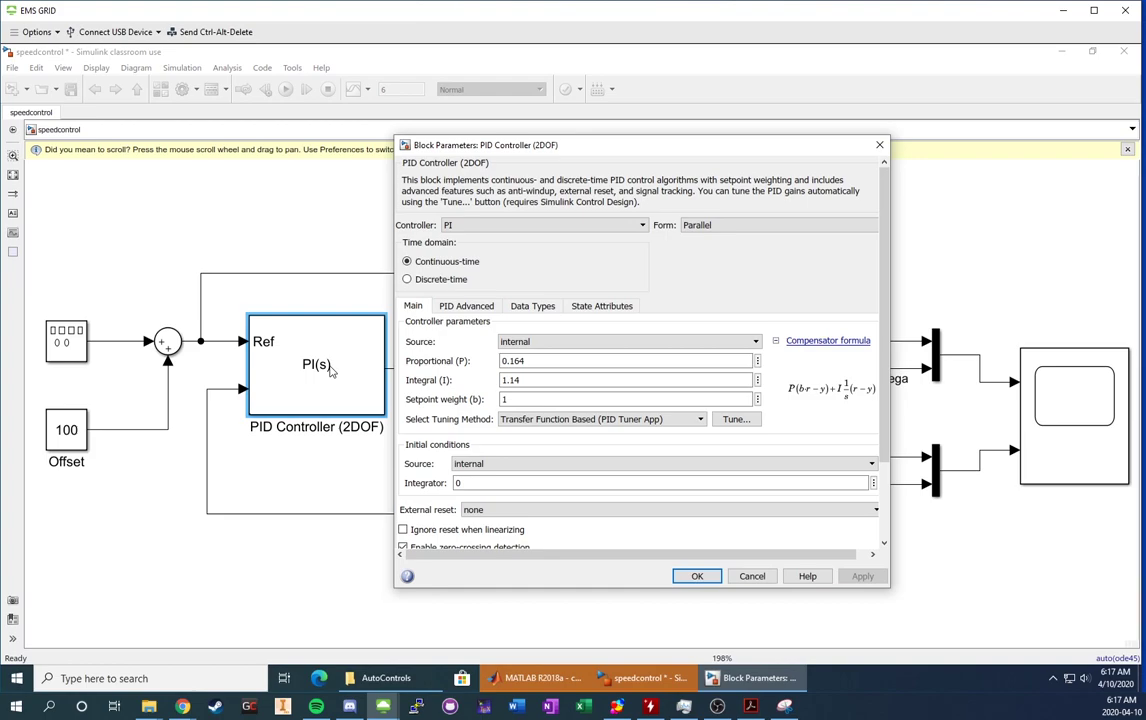
drag(500, 143, 262, 143)
double_click(277, 365)
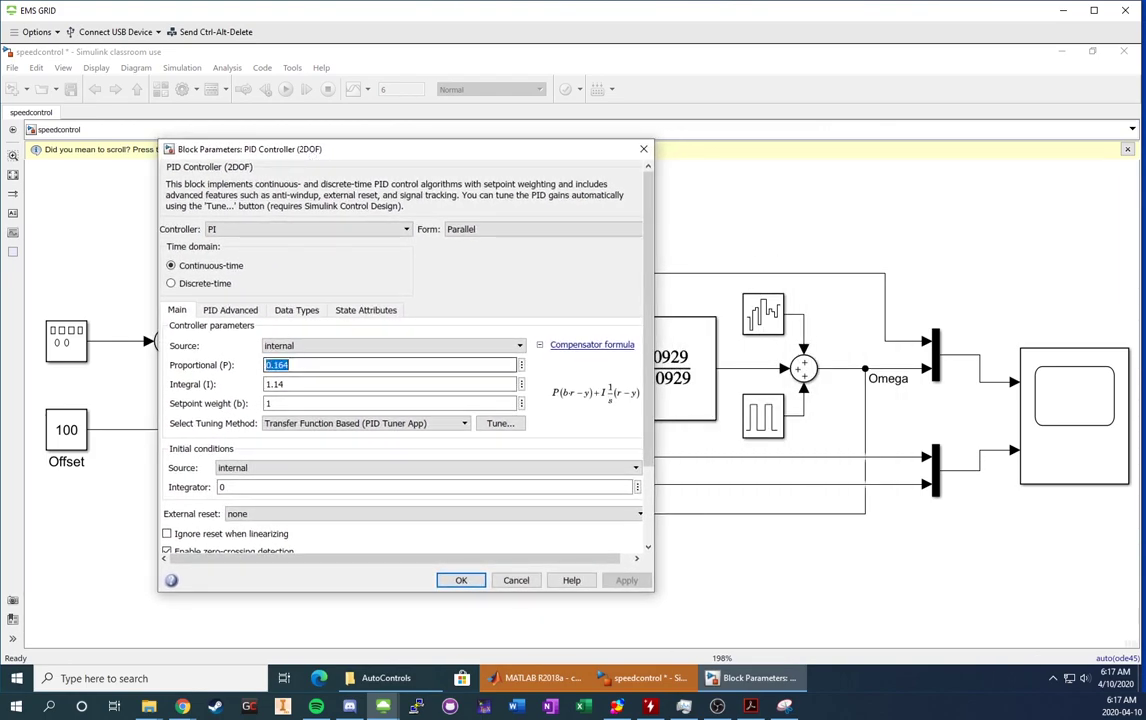
text(0)
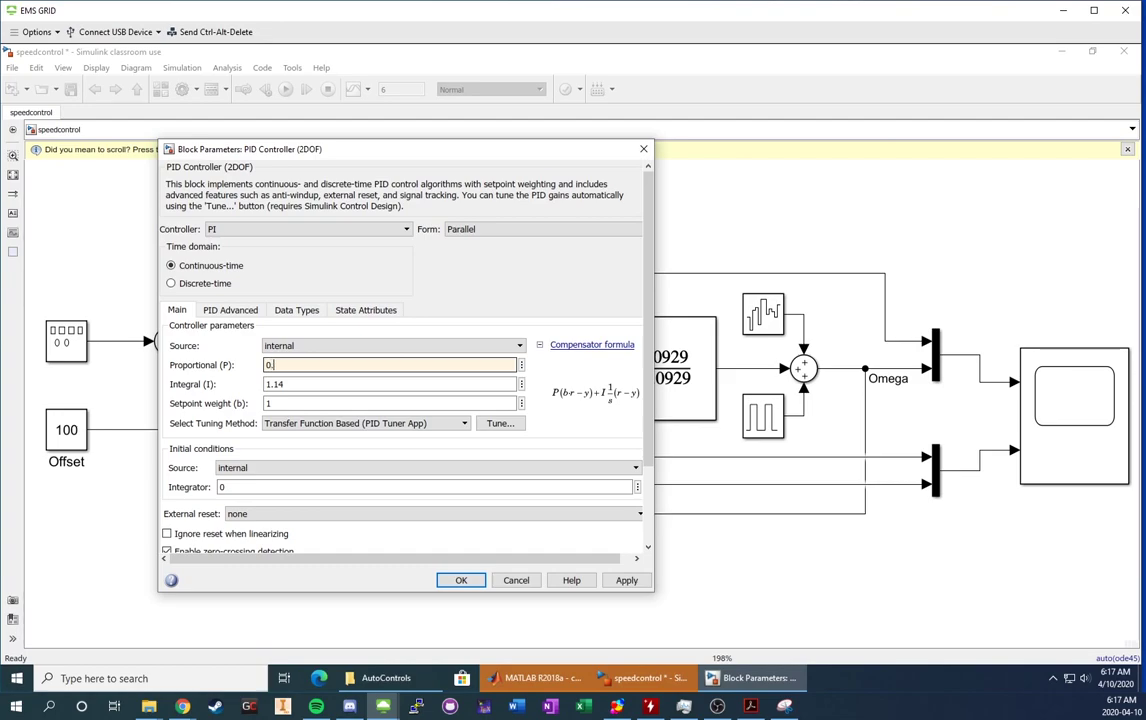
text(.1)
key(Tab)
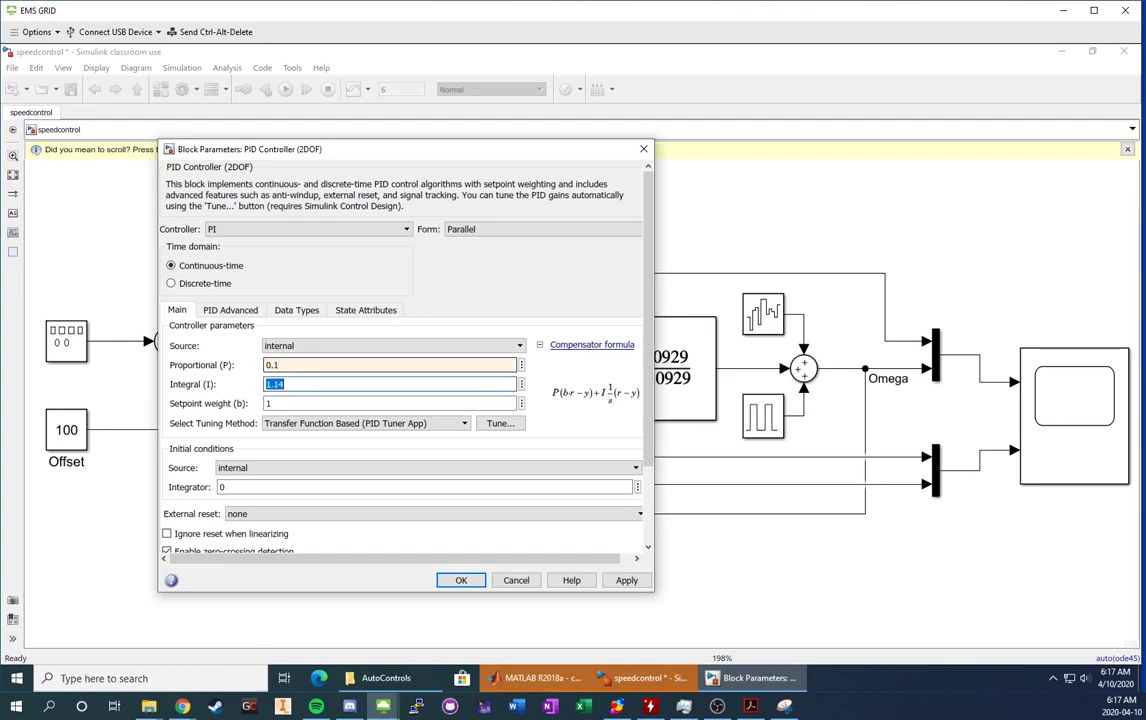
text(0)
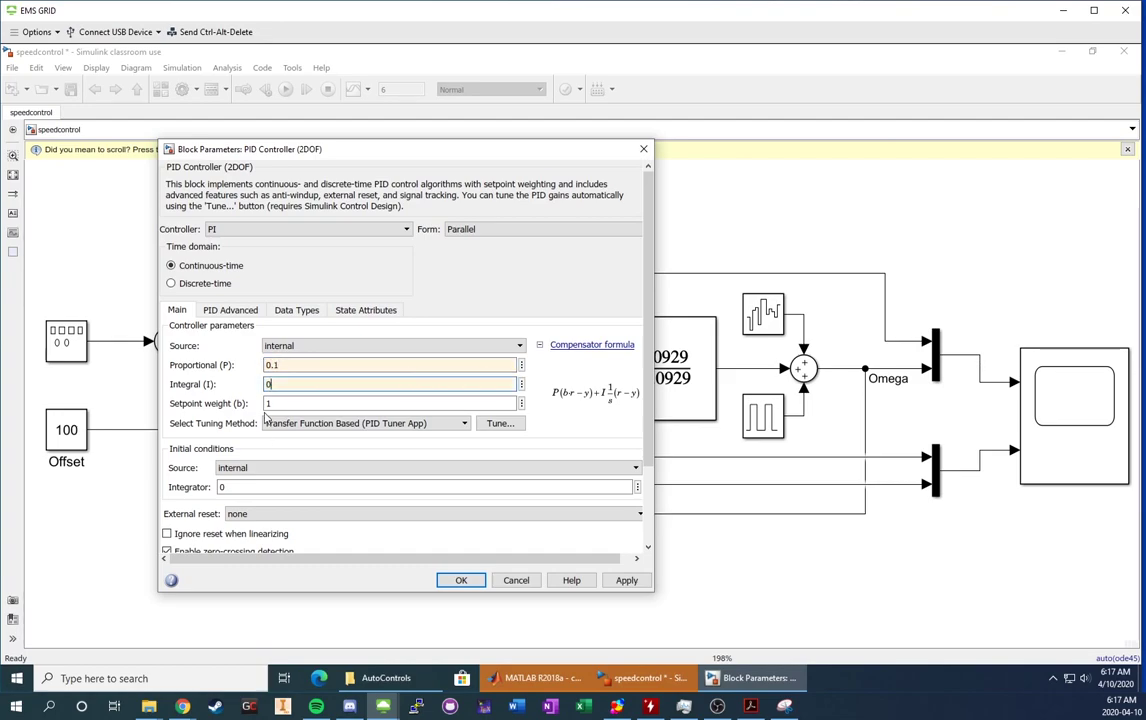
click(633, 581)
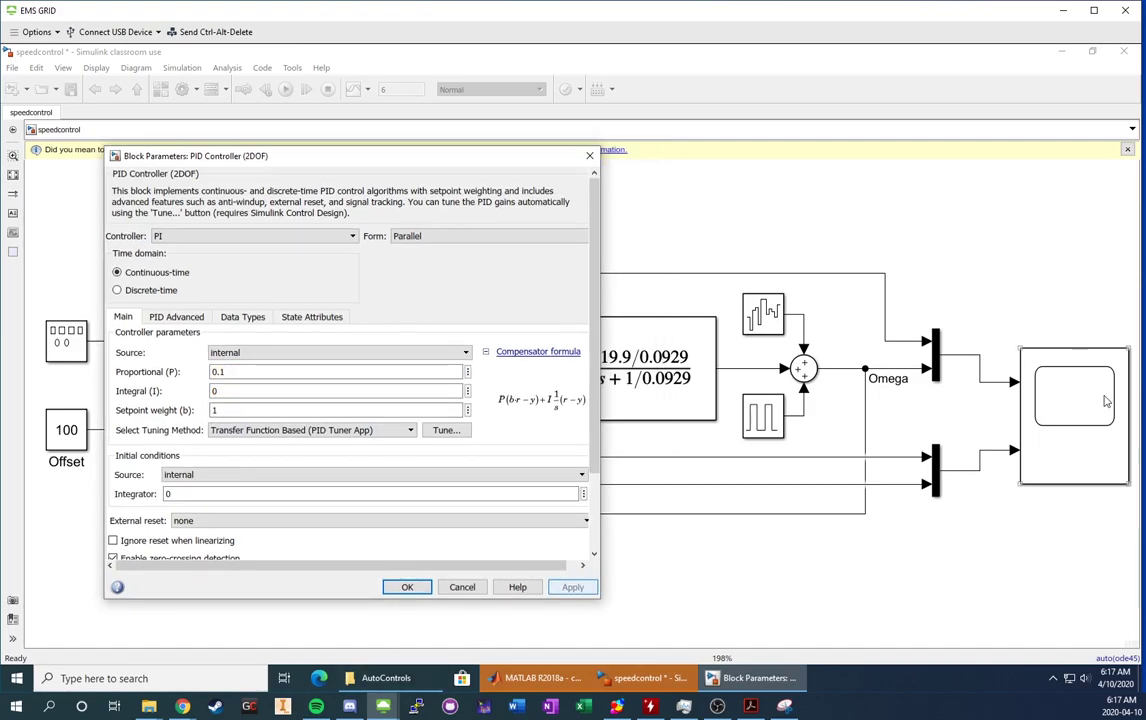
Open the Scope beside the controller parameters, rerun the simulation and rescale the plots to the constant-reference response
double_click(1105, 397)
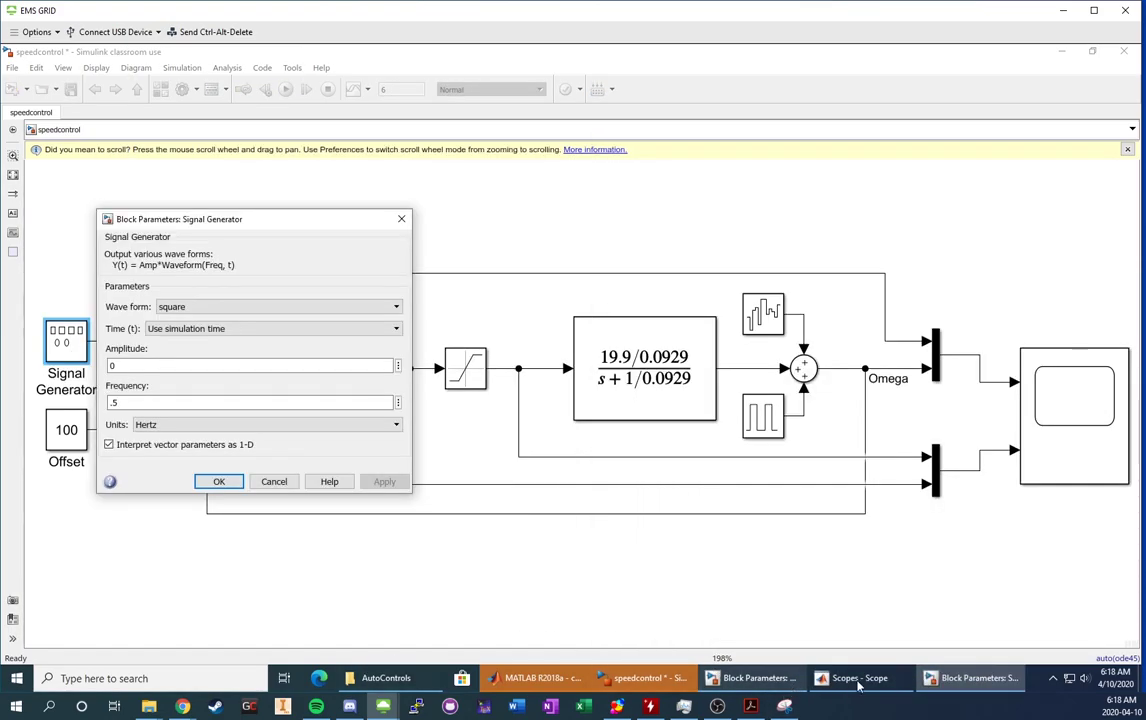
click(859, 683)
click(785, 683)
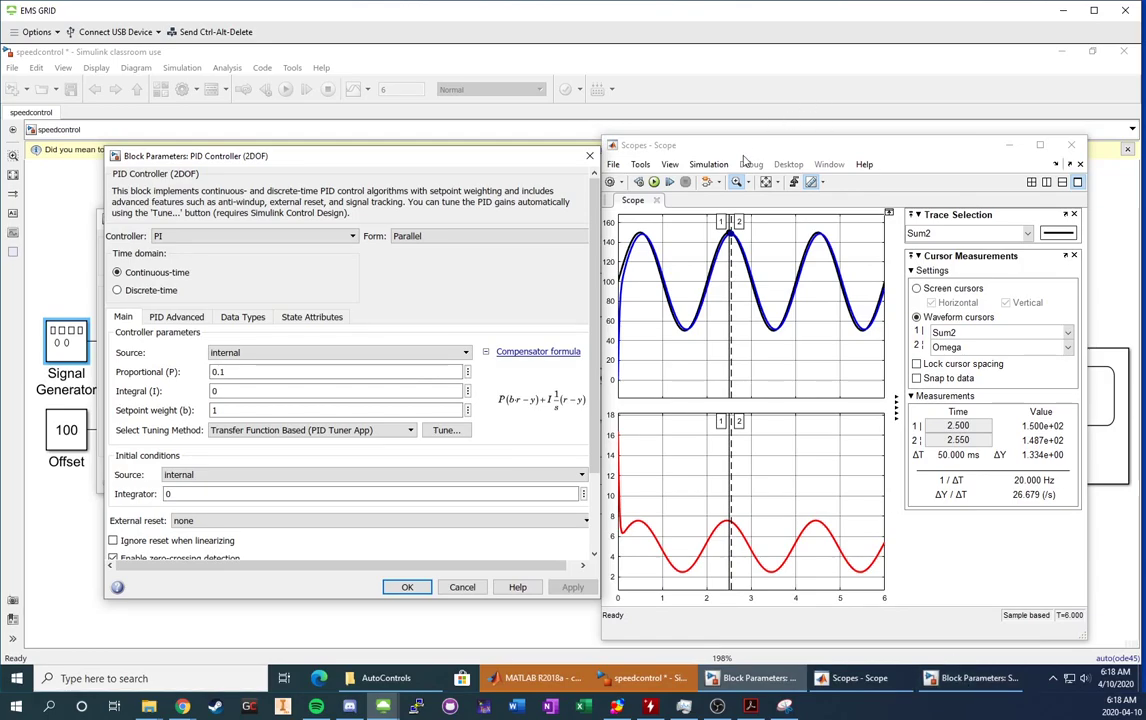
click(655, 186)
click(655, 183)
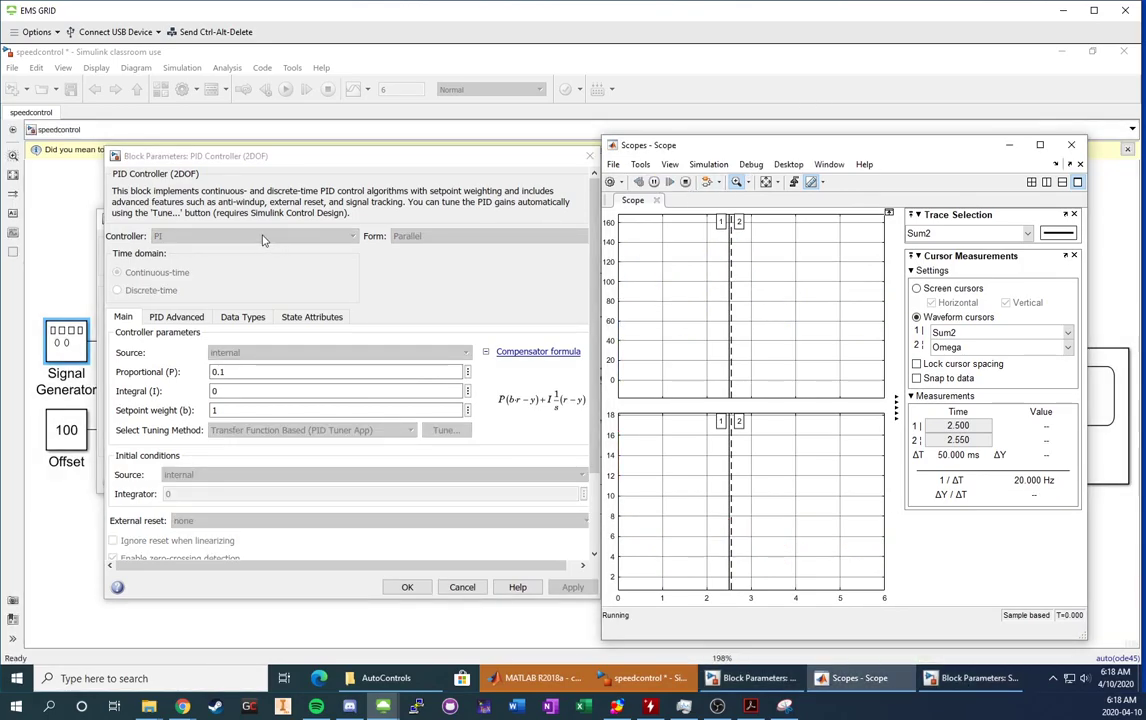
click(767, 183)
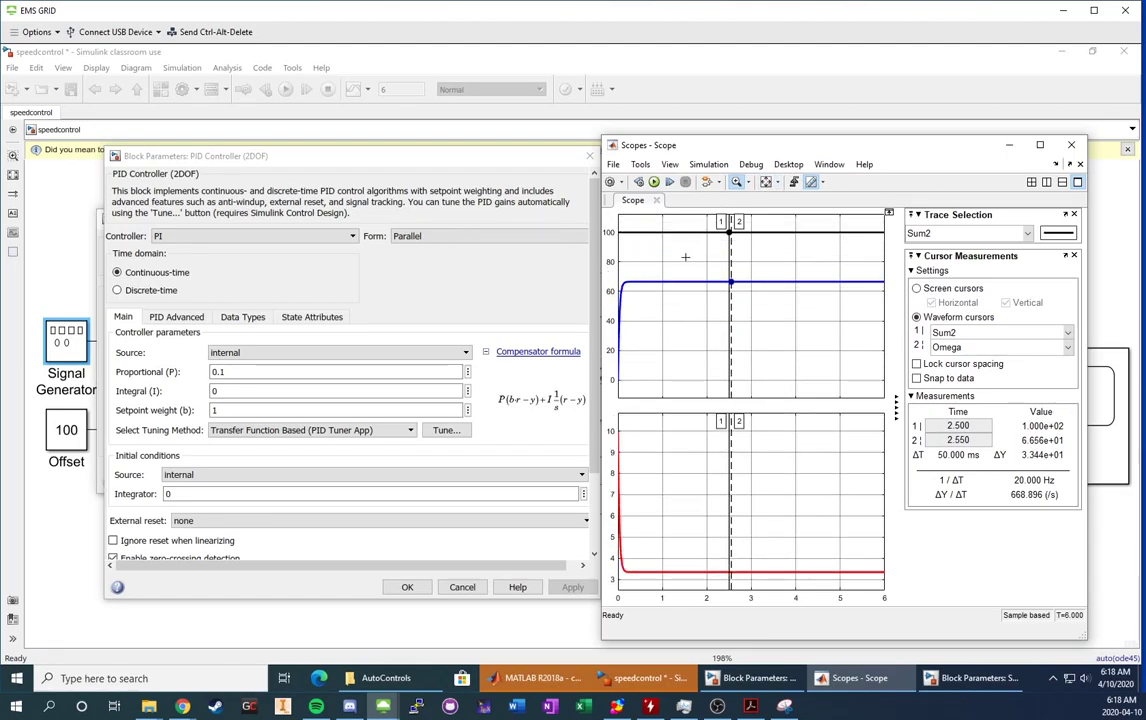
Set the Pulse Generator disturbance's amplitude to -50 and apply the change
click(63, 233)
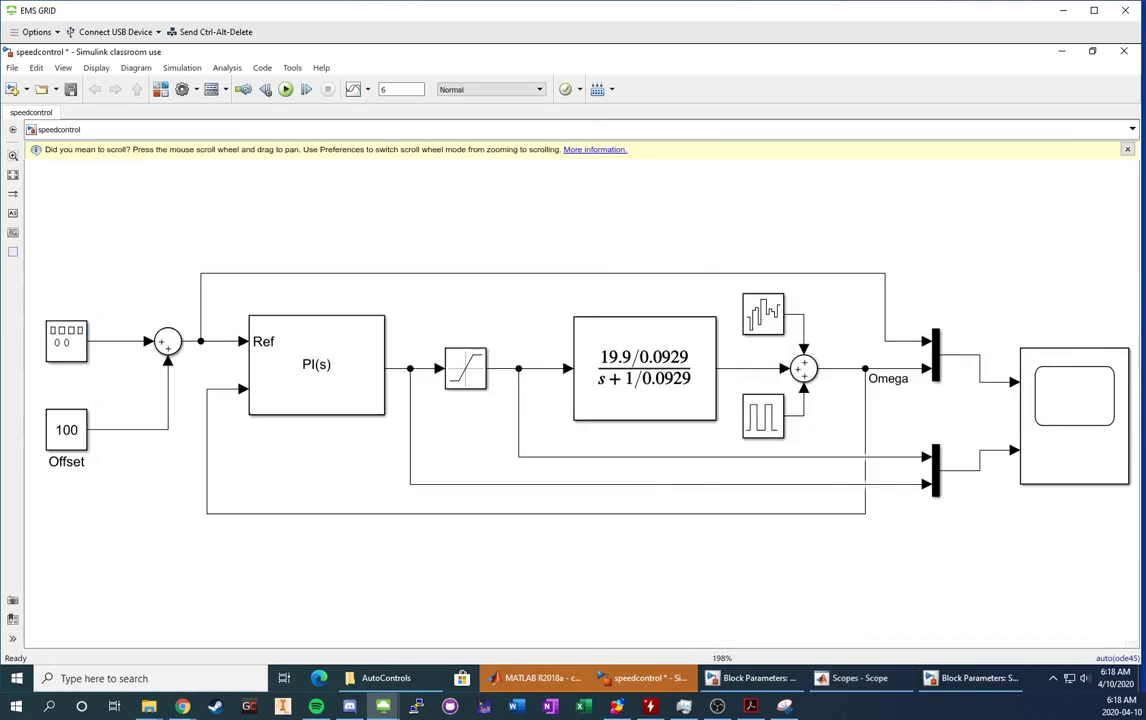
double_click(764, 421)
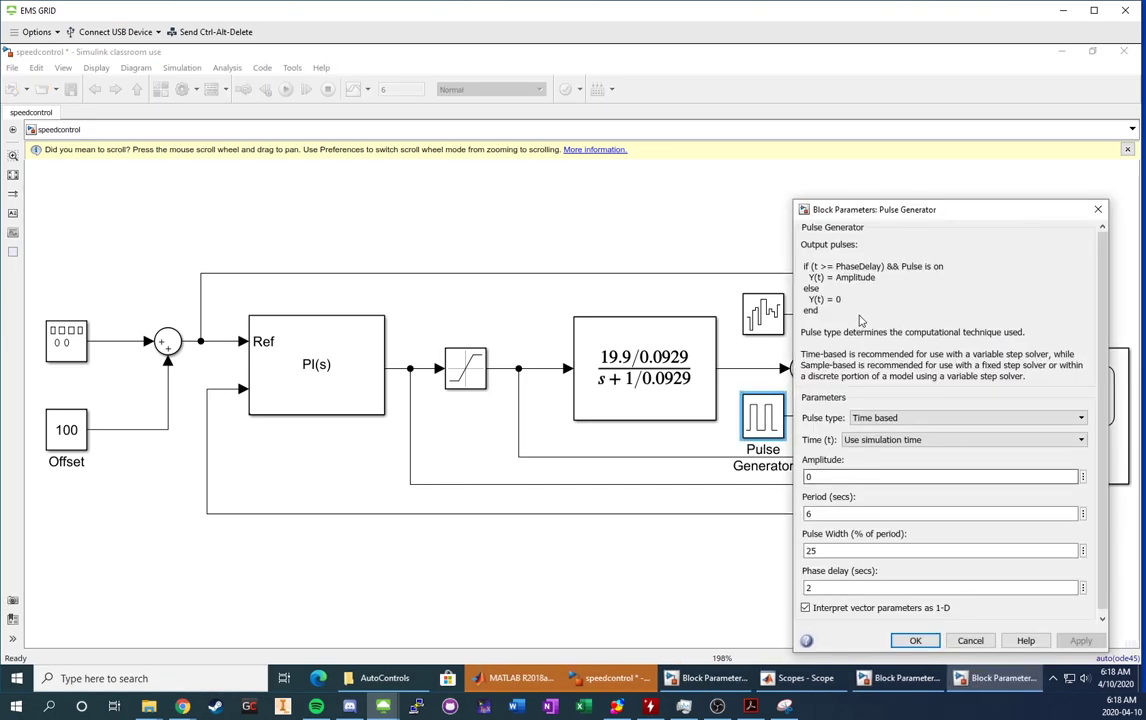
drag(860, 218, 797, 171)
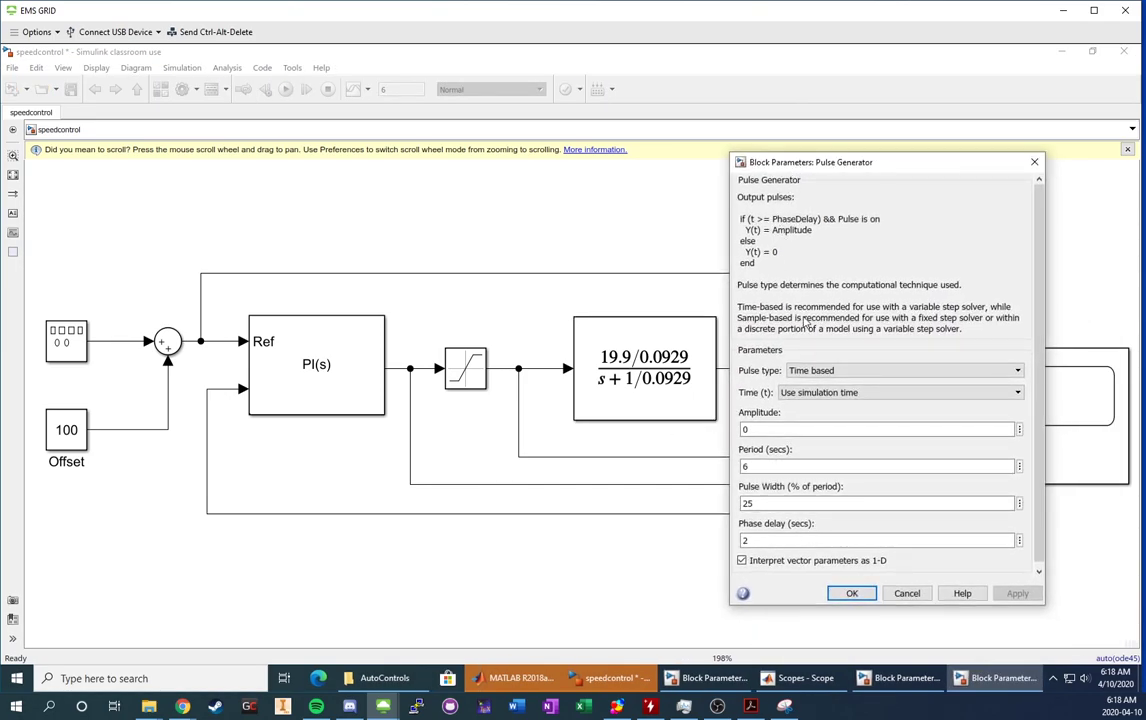
double_click(785, 430)
text(5)
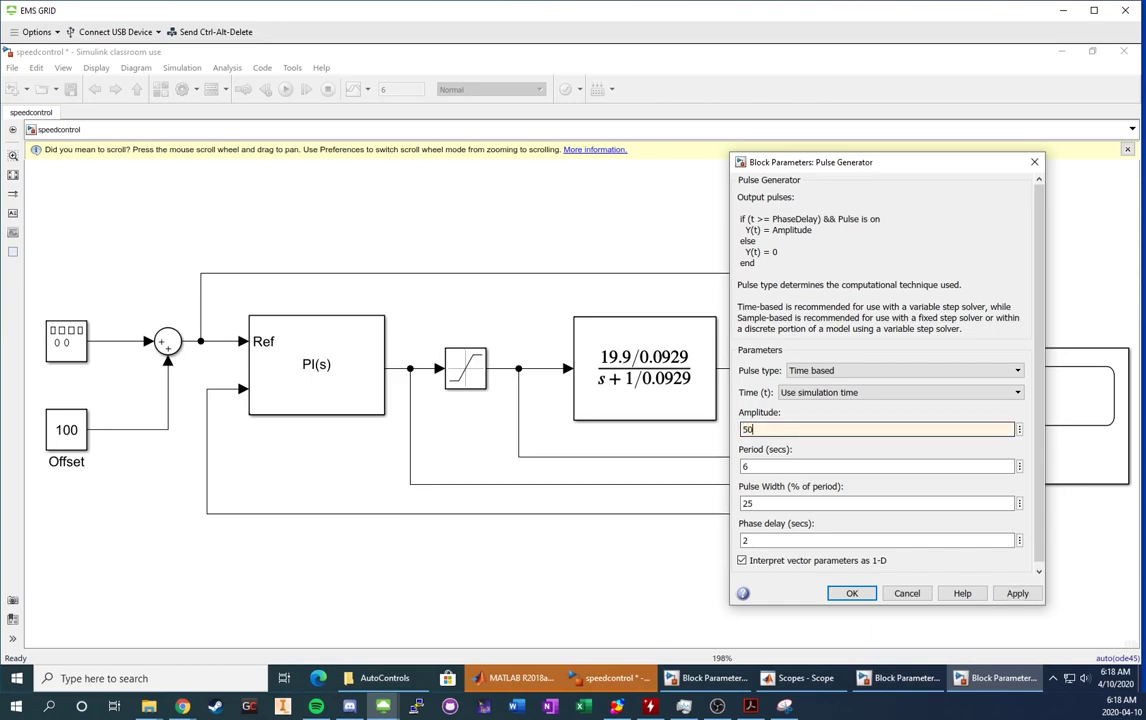
text(-)
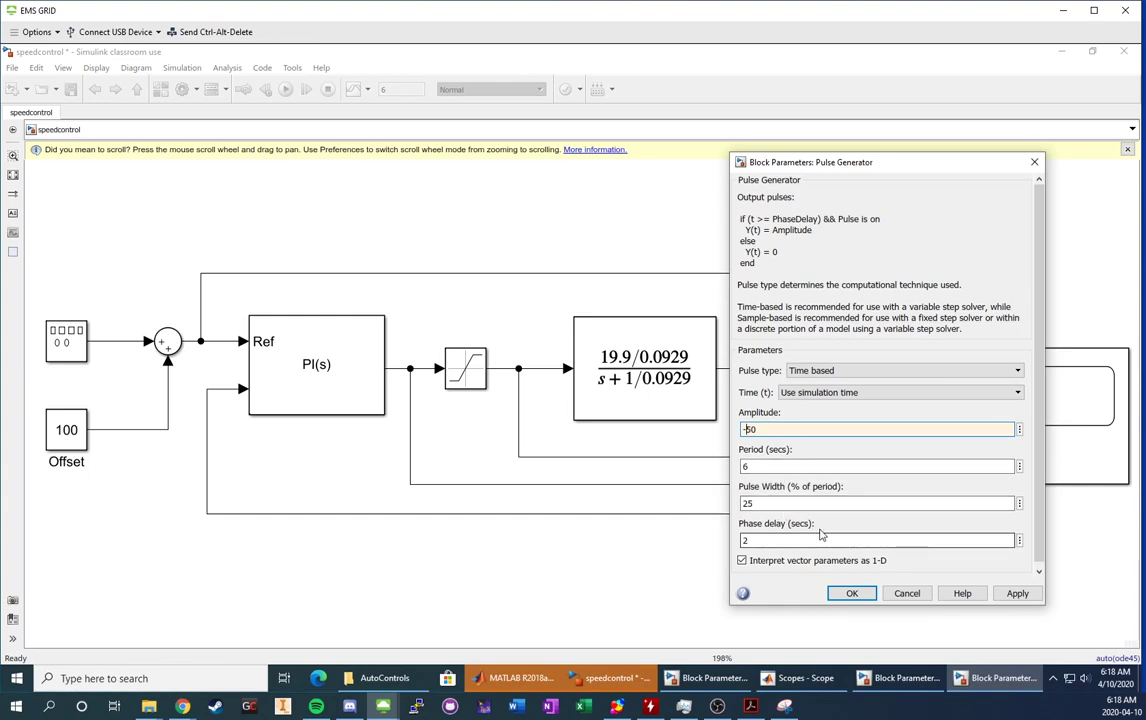
click(1016, 594)
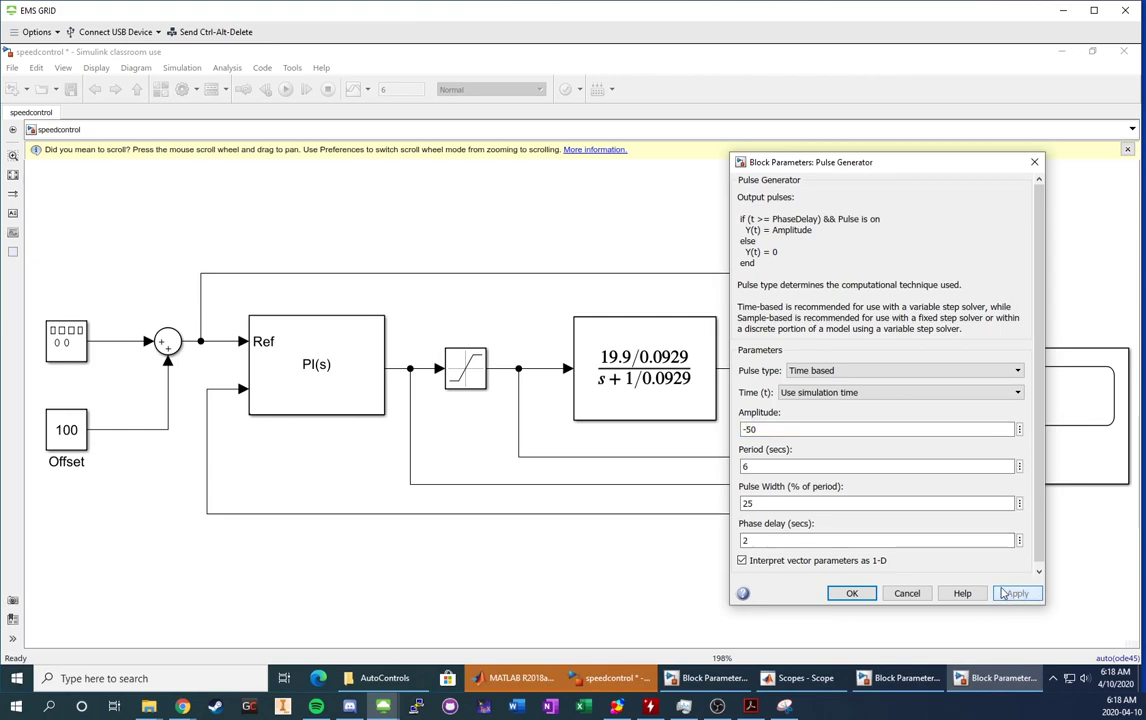
Reopen the Scope, hide its cursor measurements and run the simulation with the pulse disturbance
double_click(1097, 410)
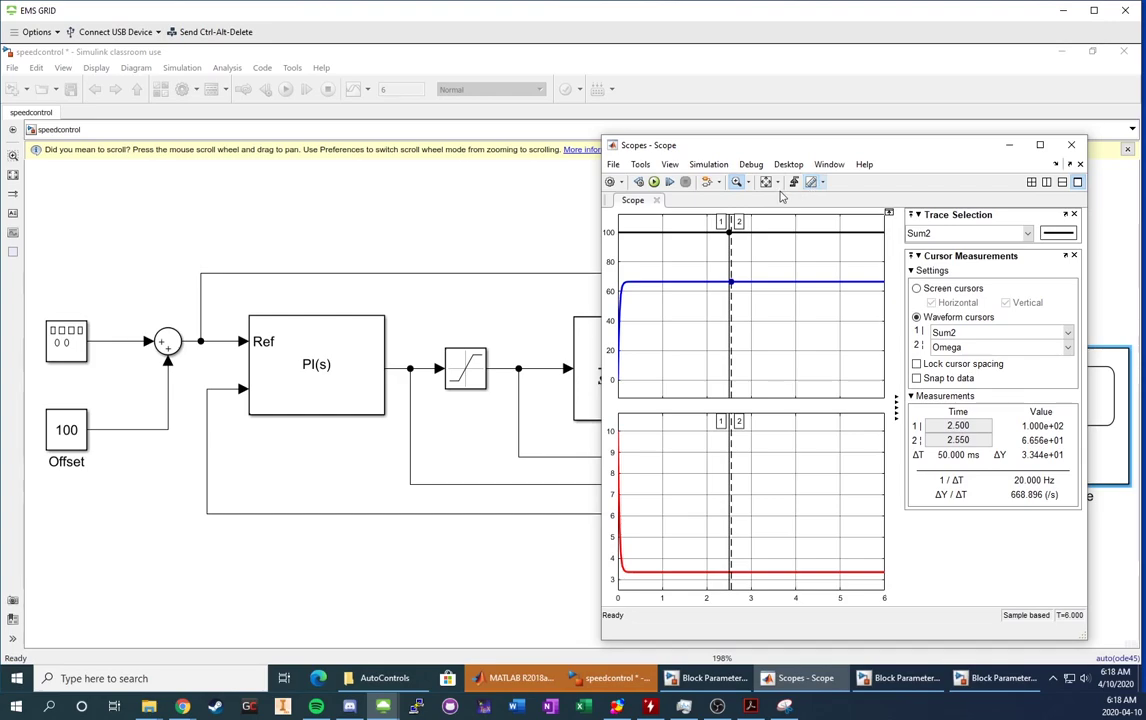
click(794, 183)
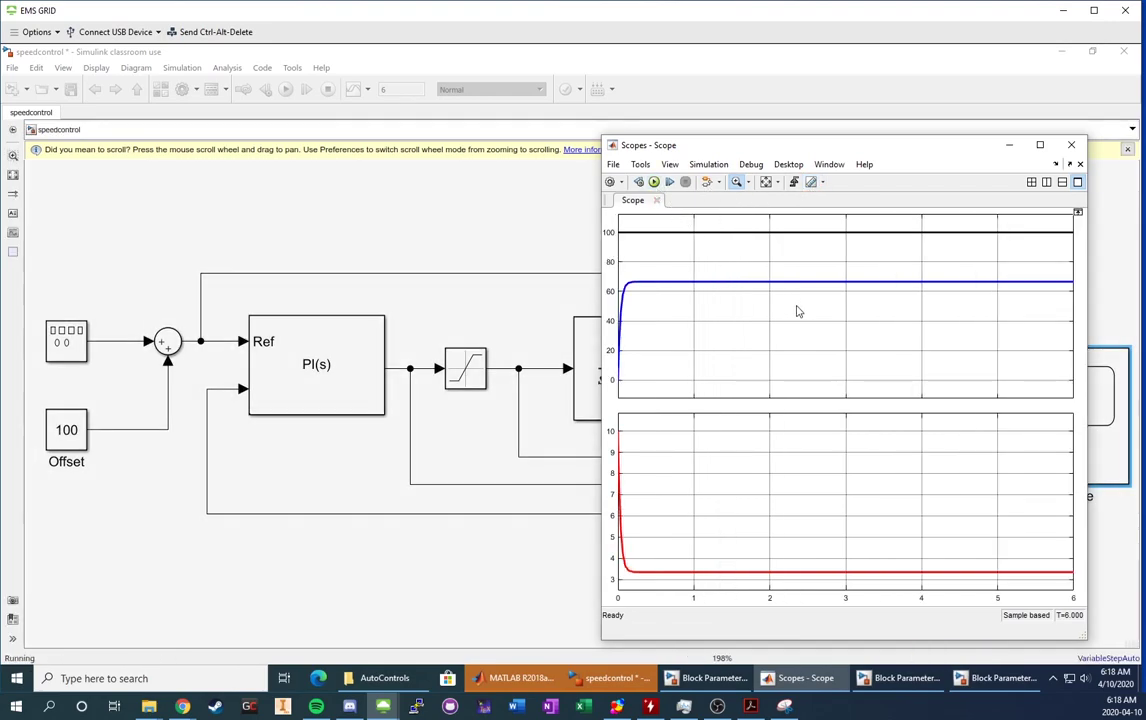
key(ctrl+t)
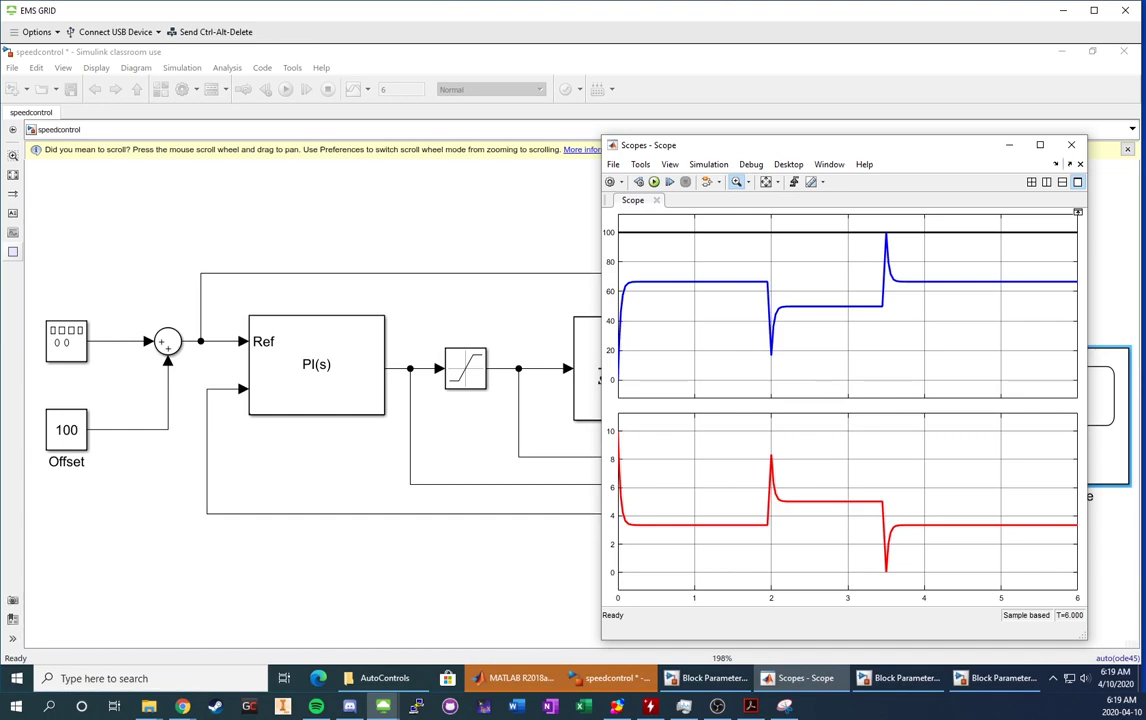
Apply a proportional gain of 0 and an integral gain of 1 to the PID controller, and rescale the Scope plots to the rerun response
double_click(357, 365)
click(1000, 678)
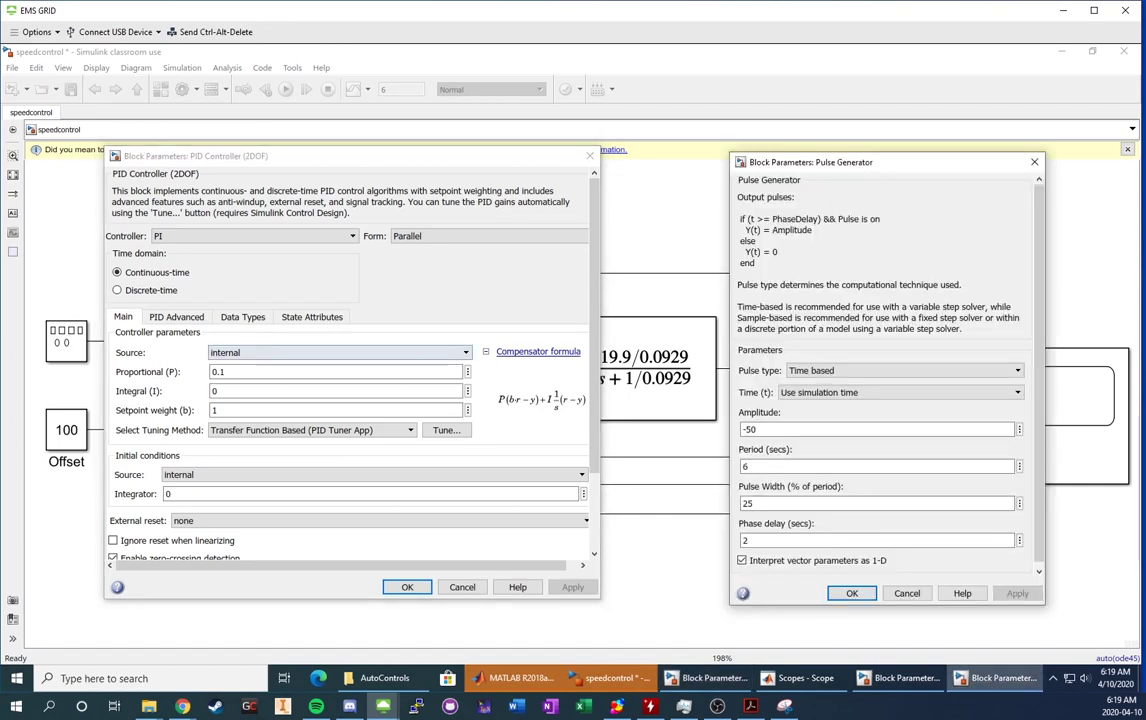
text(0)
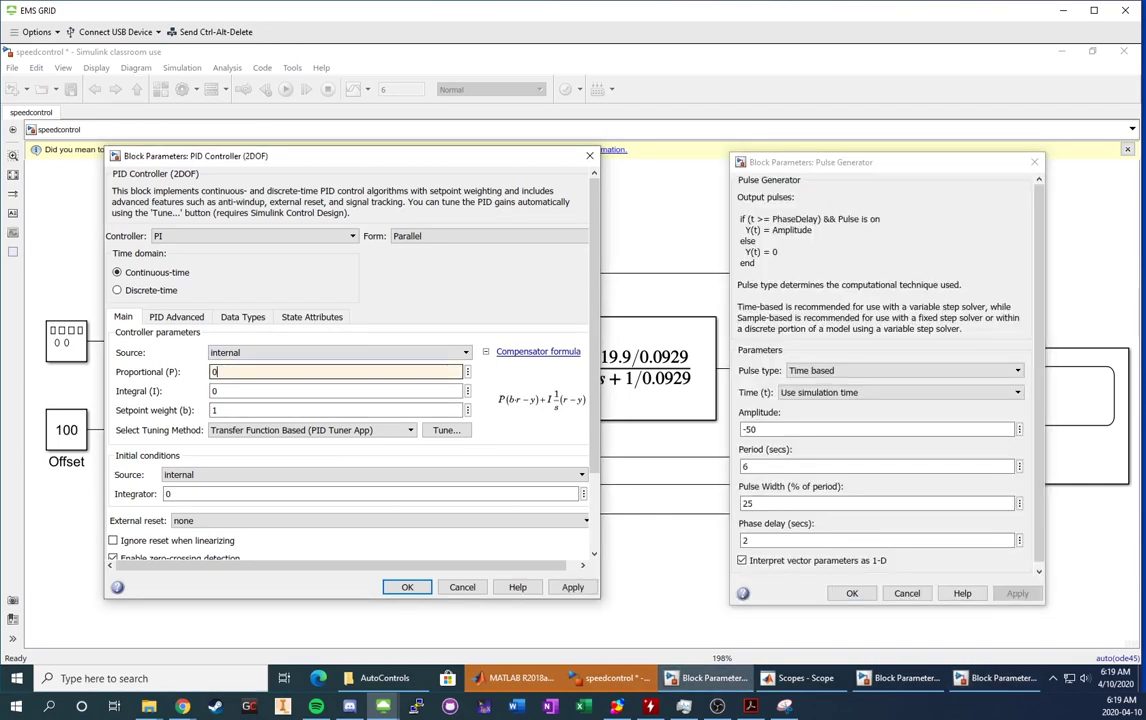
key(Tab)
text(1)
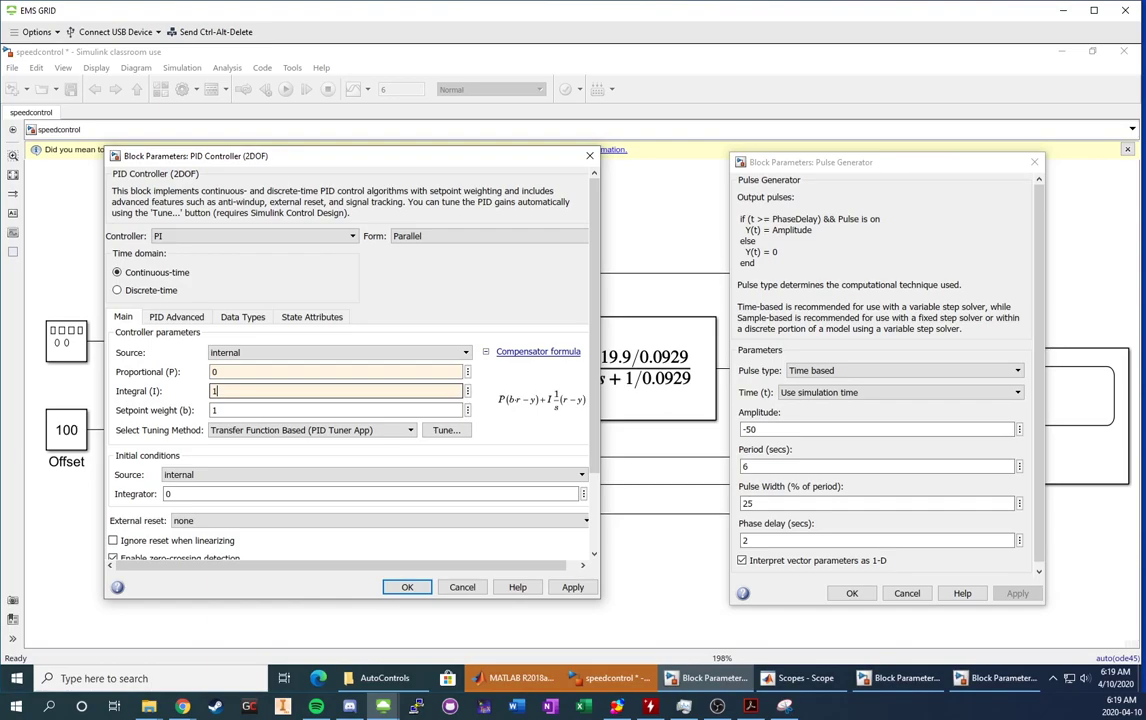
click(572, 587)
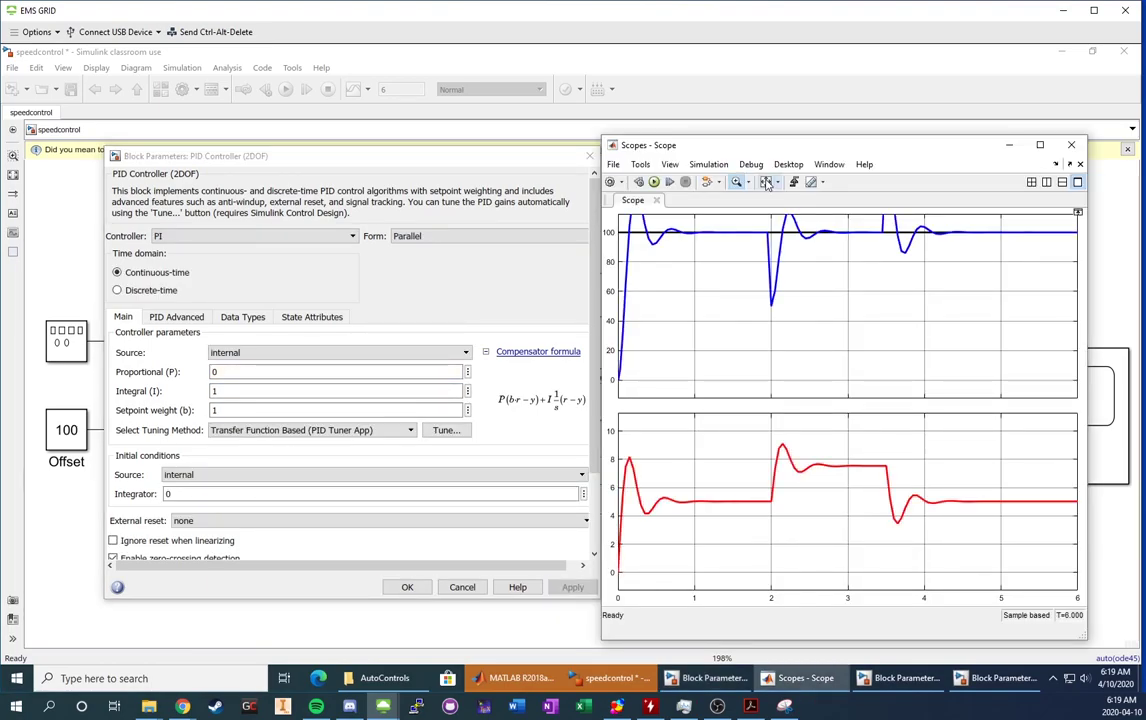
click(767, 185)
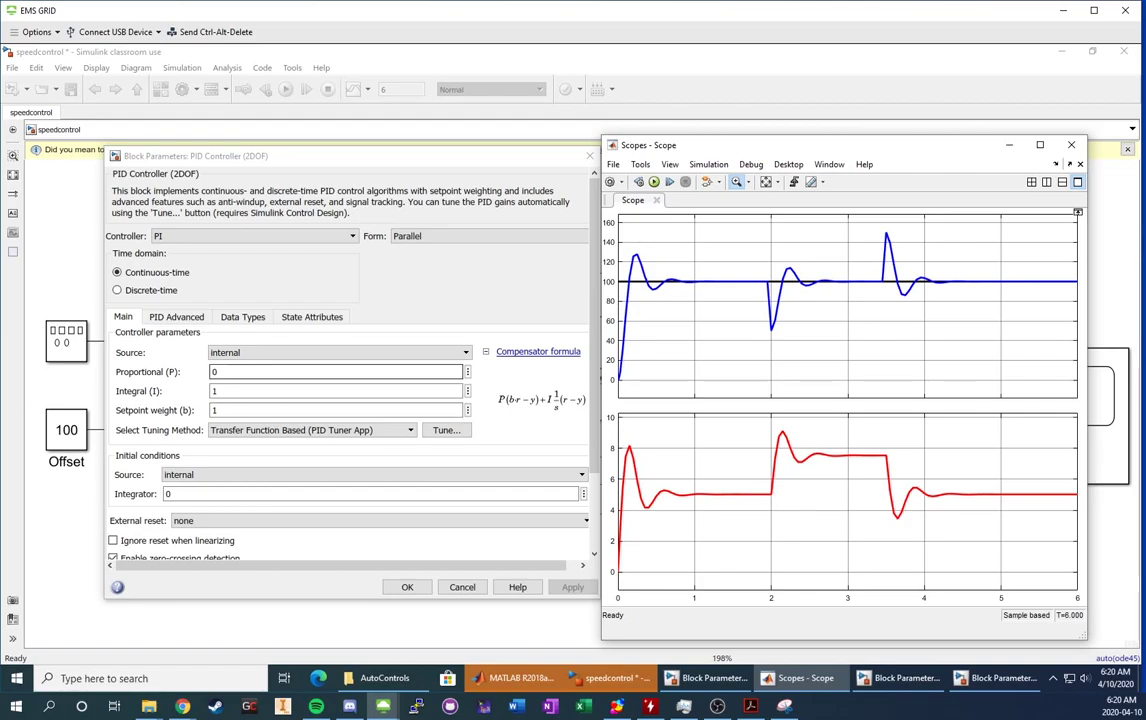
Set the PID controller's proportional gain to 0.1, apply it and rerun the simulation from the Scope
double_click(214, 371)
text(0.)
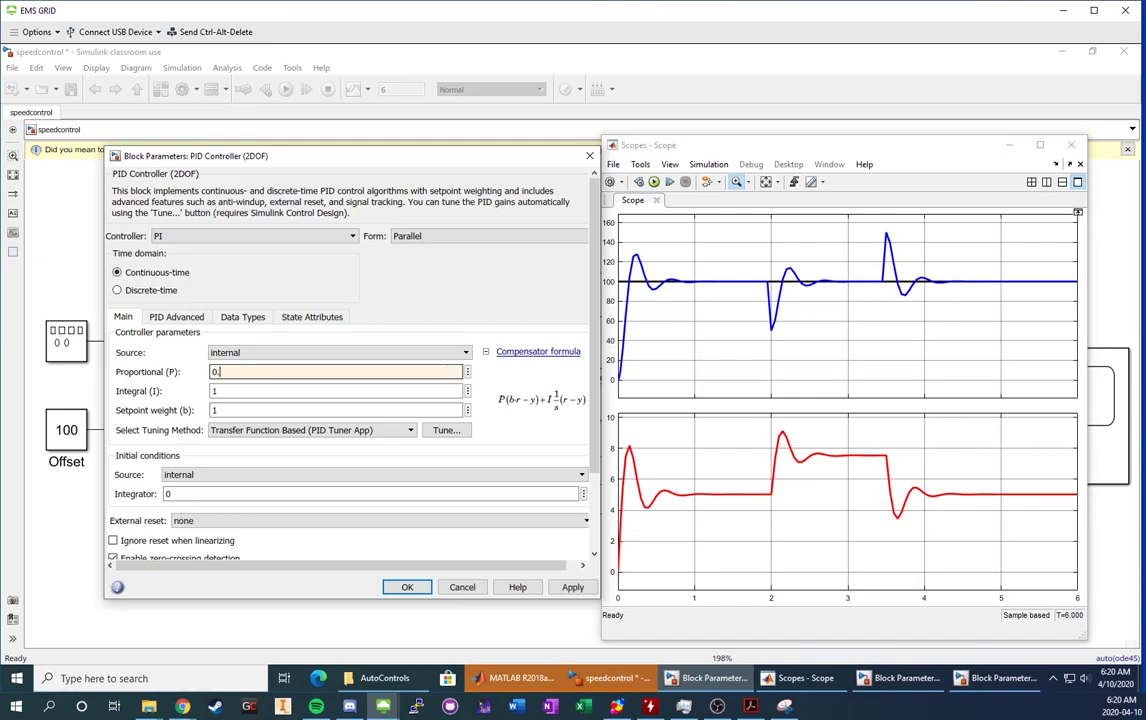
text(1)
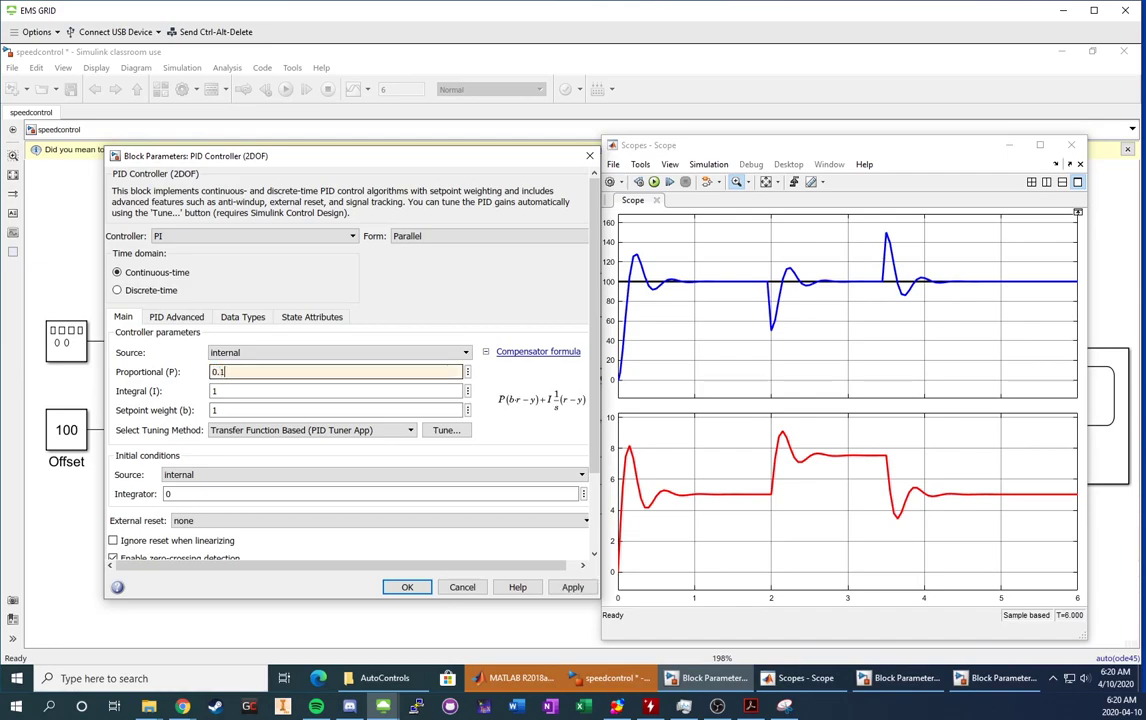
click(572, 586)
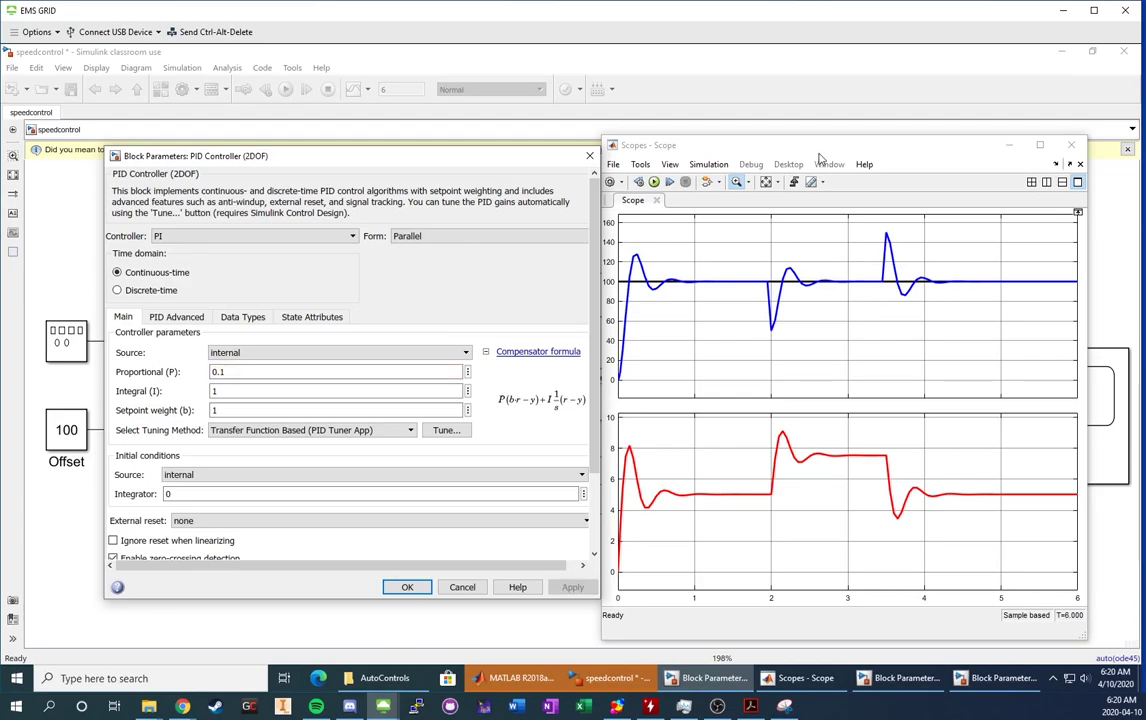
click(735, 141)
click(654, 182)
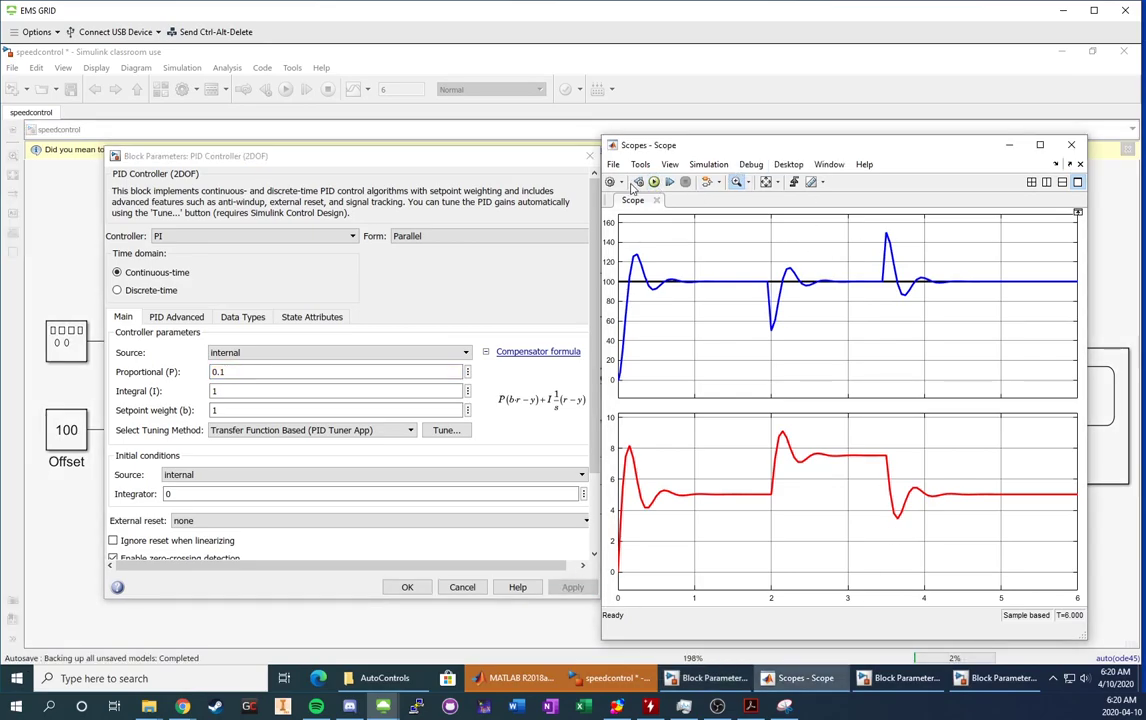